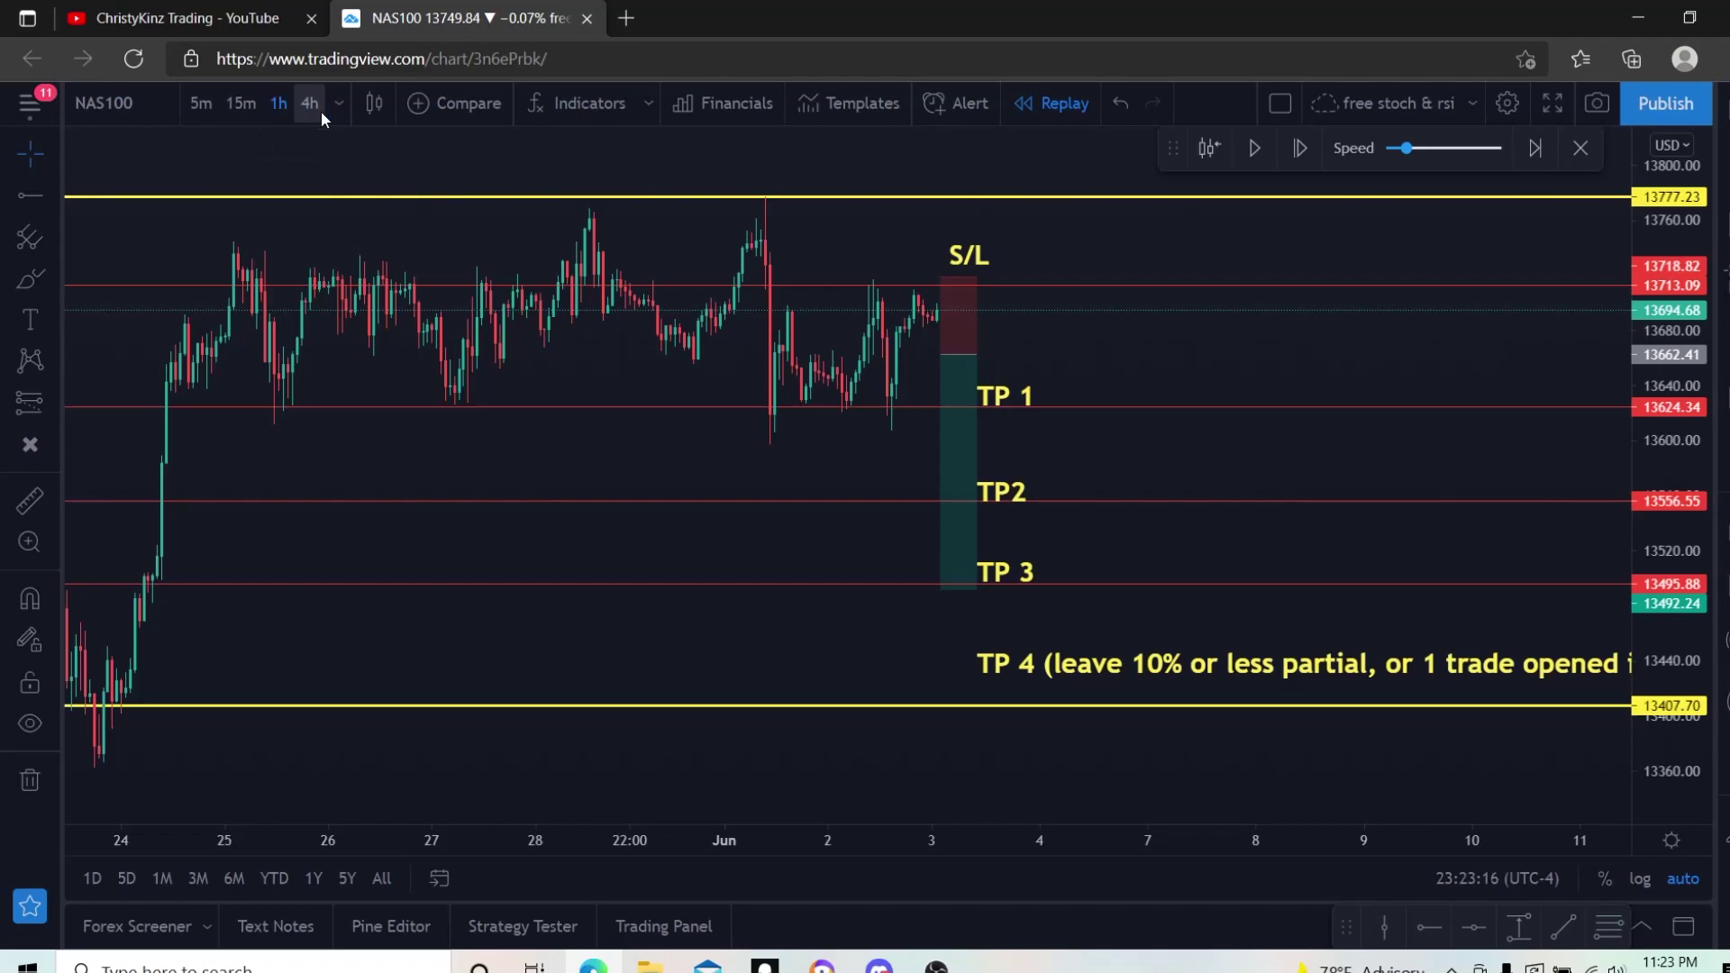
Switch the chart to the 4-hour timeframe and examine past price reactions around the upper yellow level.
left_click(310, 103)
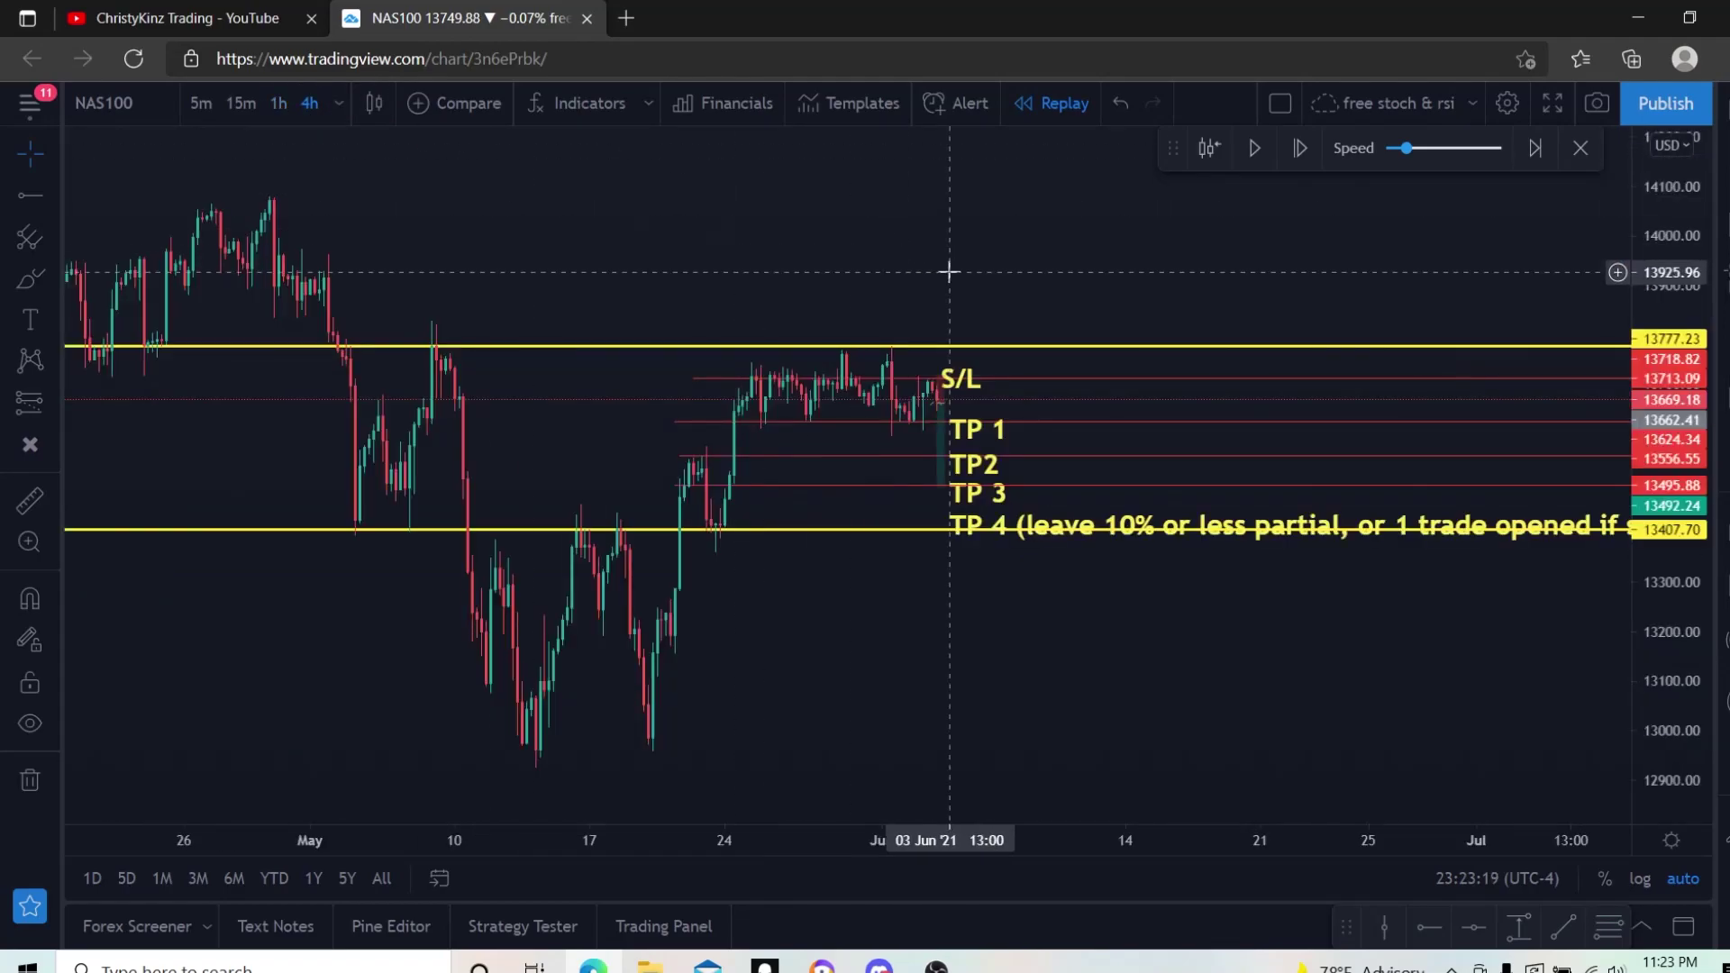
scroll(964, 653, "up", 2)
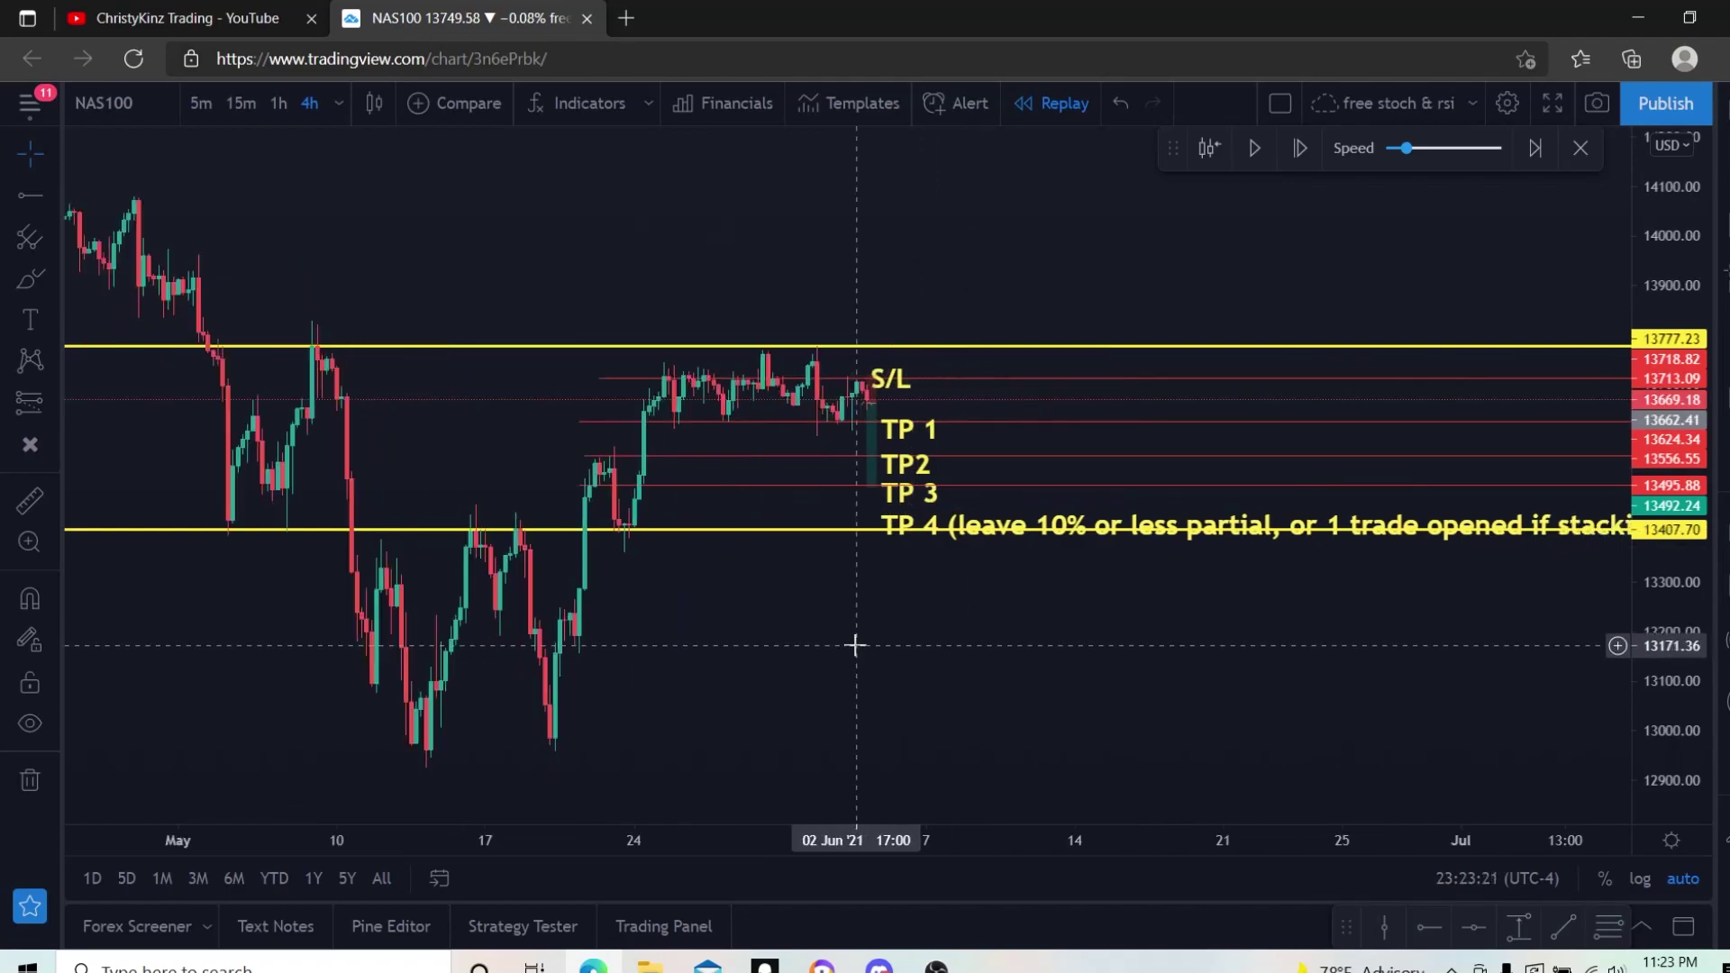
left_click_drag(603, 579, 889, 591)
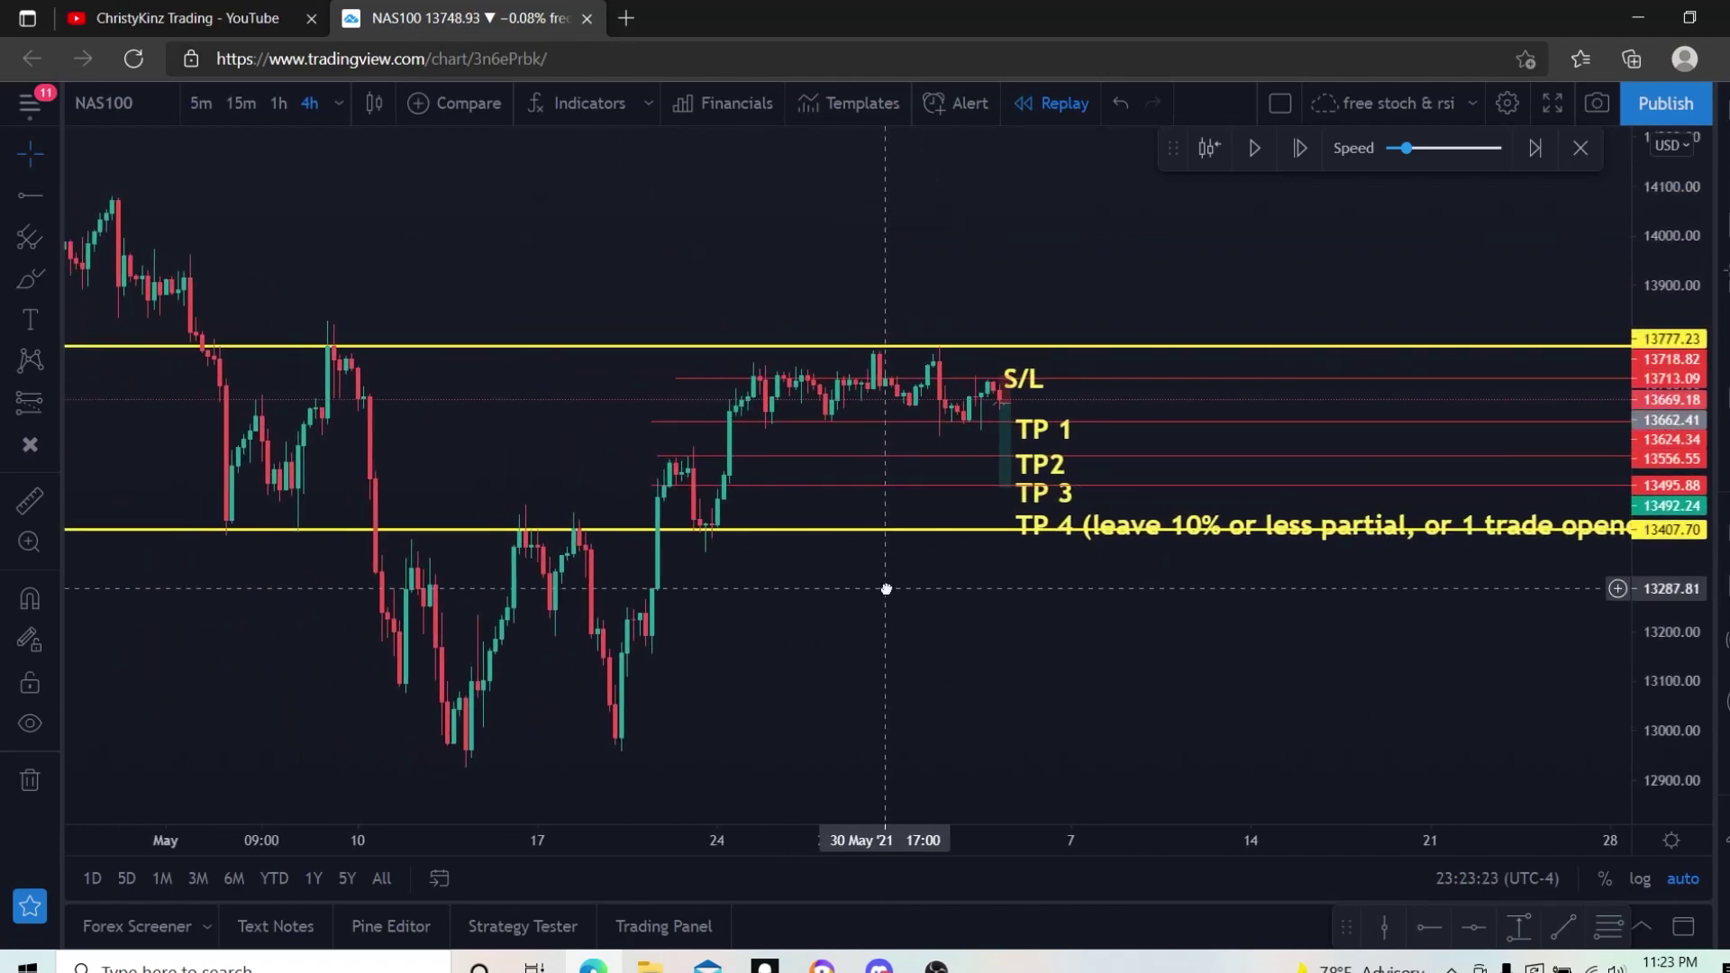
scroll(1059, 638, "up", 1)
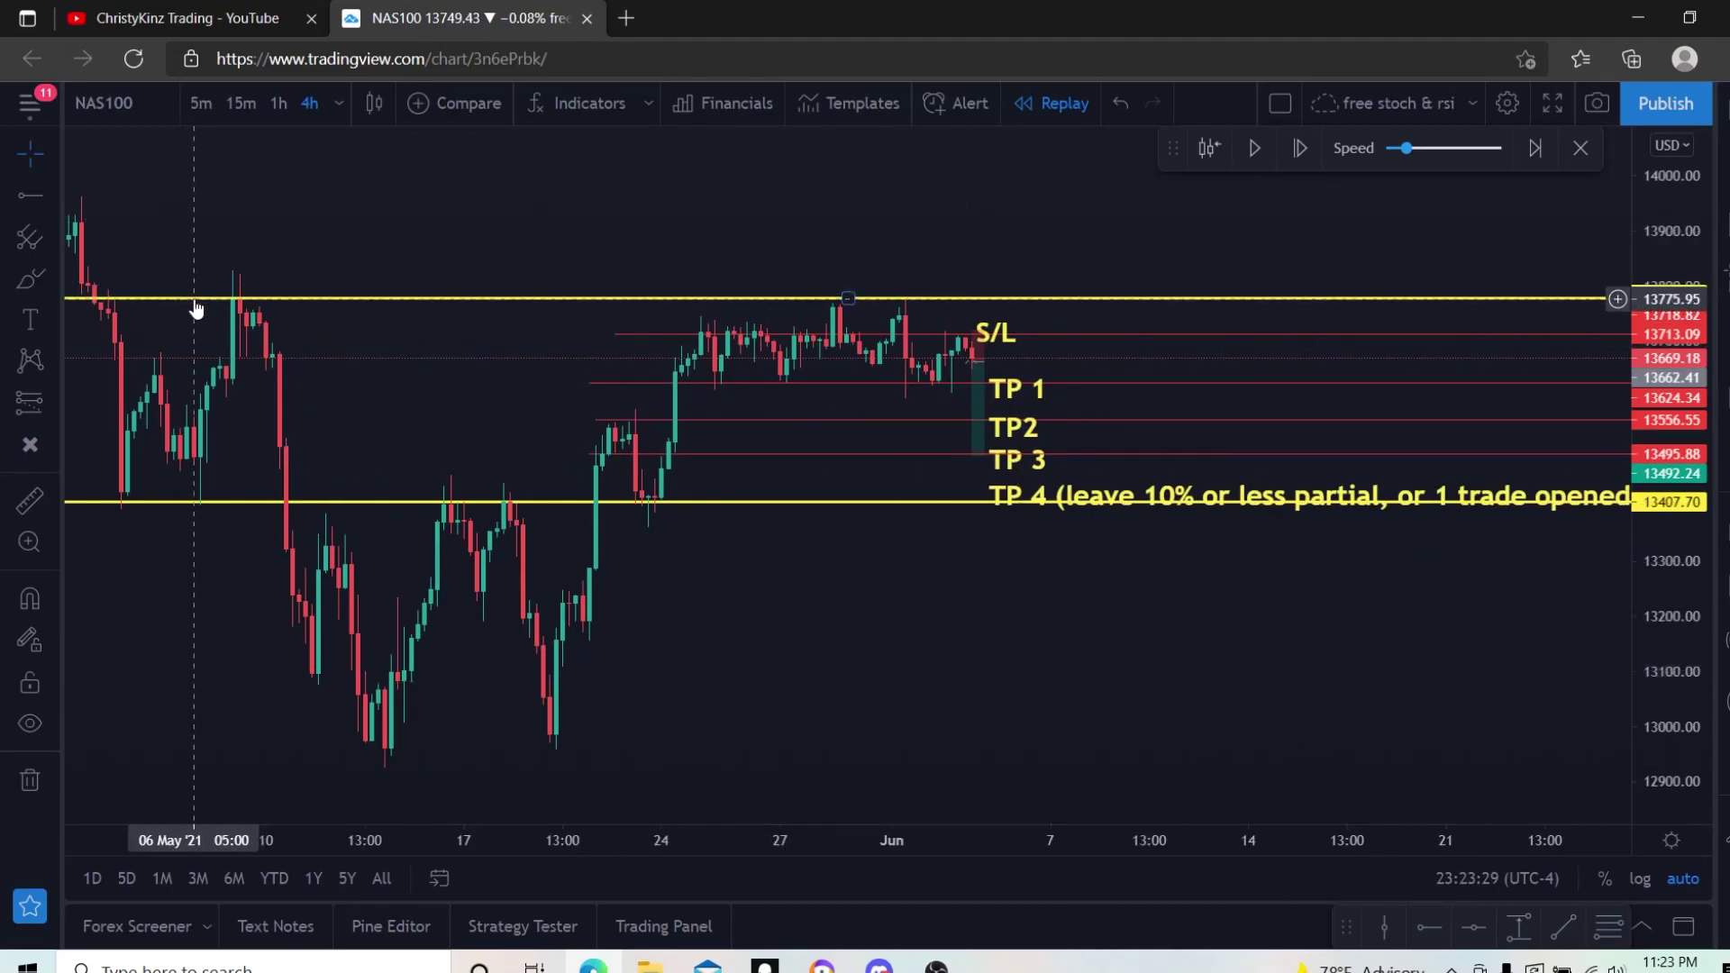
left_click_drag(336, 235, 1105, 305)
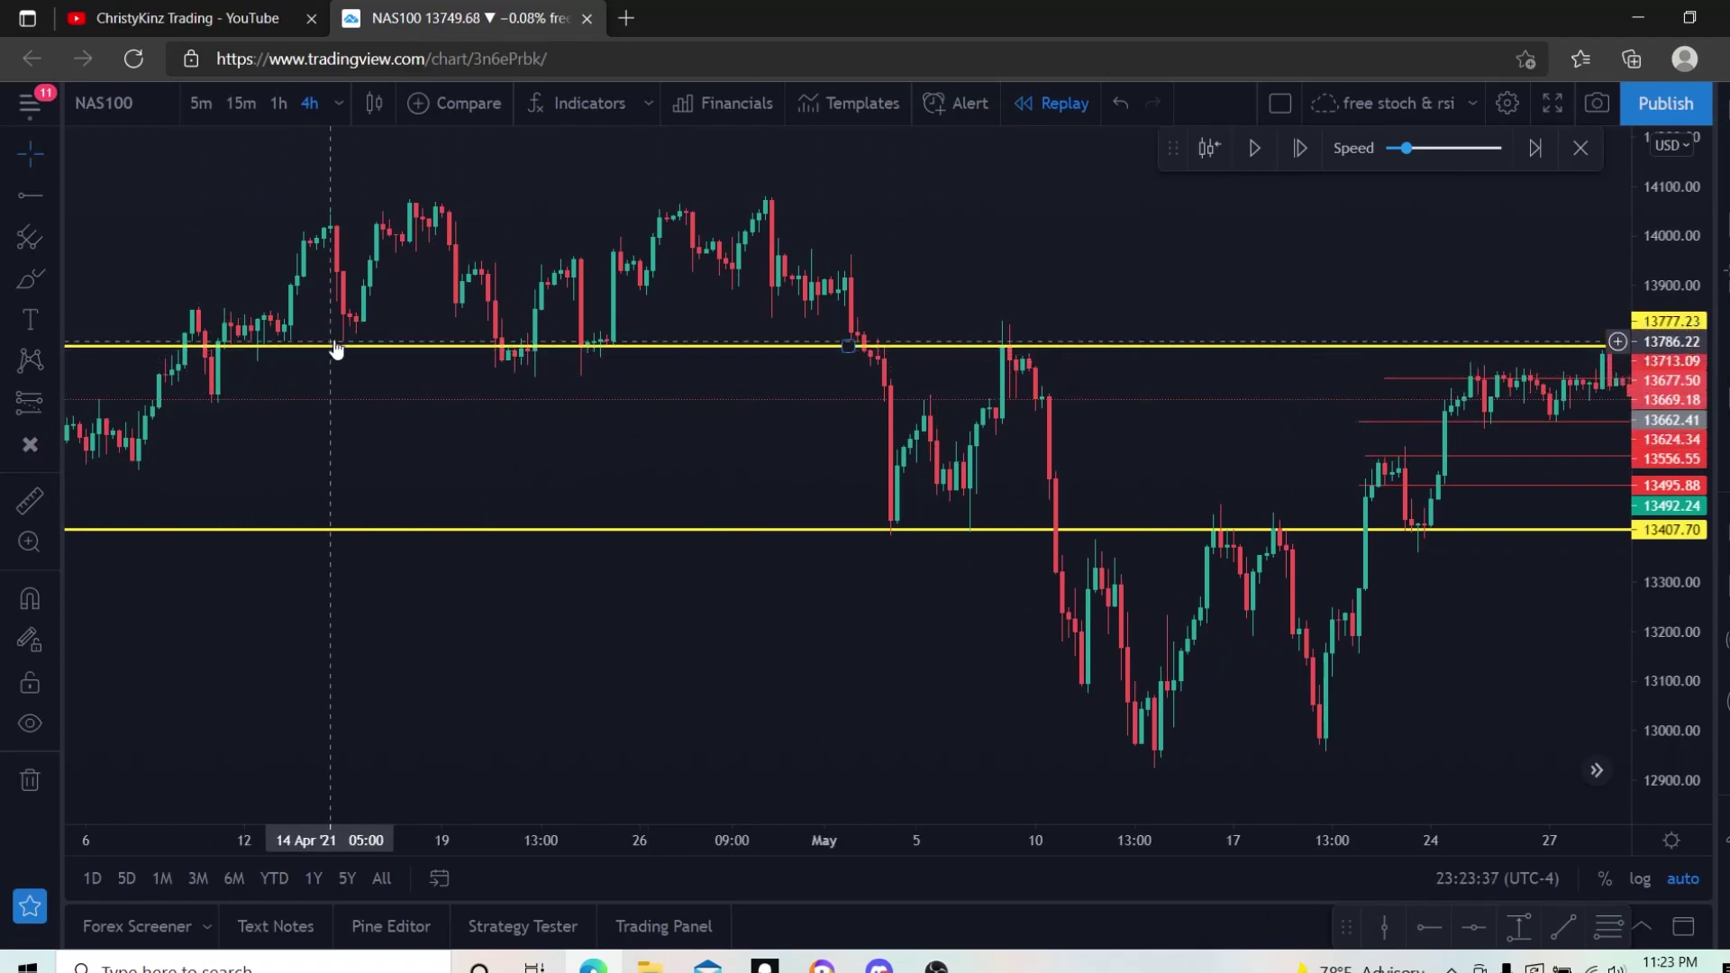
left_click_drag(1023, 289, 598, 367)
left_click_drag(898, 267, 788, 301)
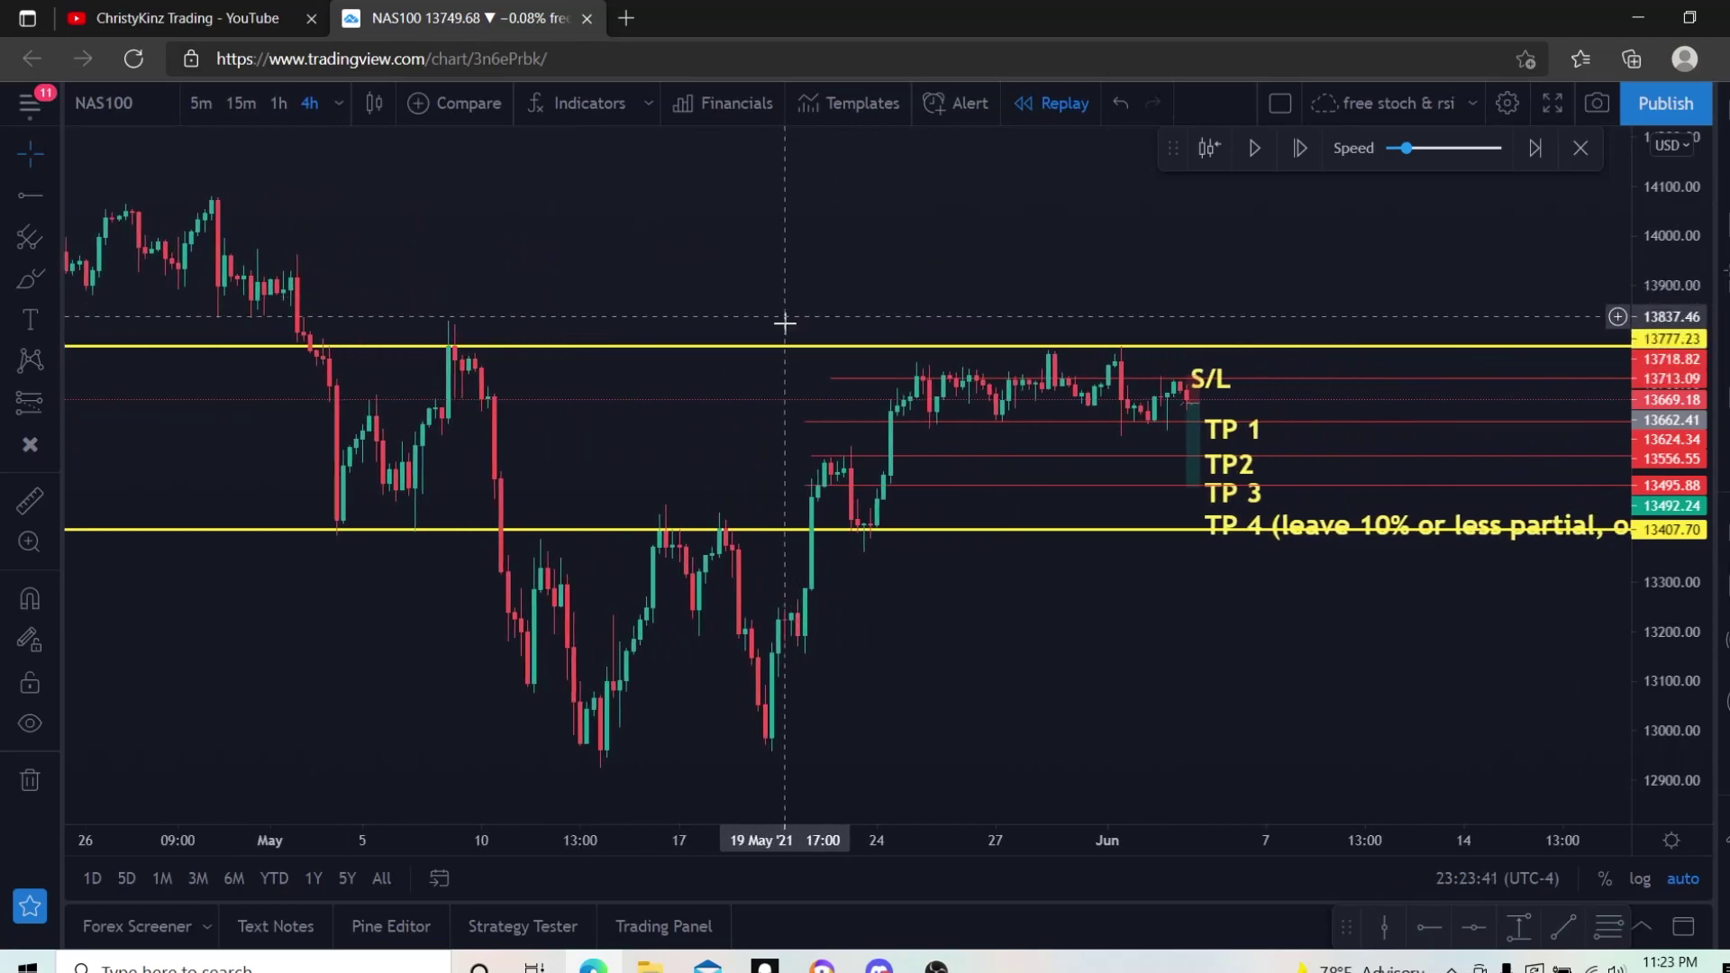
left_click_drag(1131, 258, 838, 350)
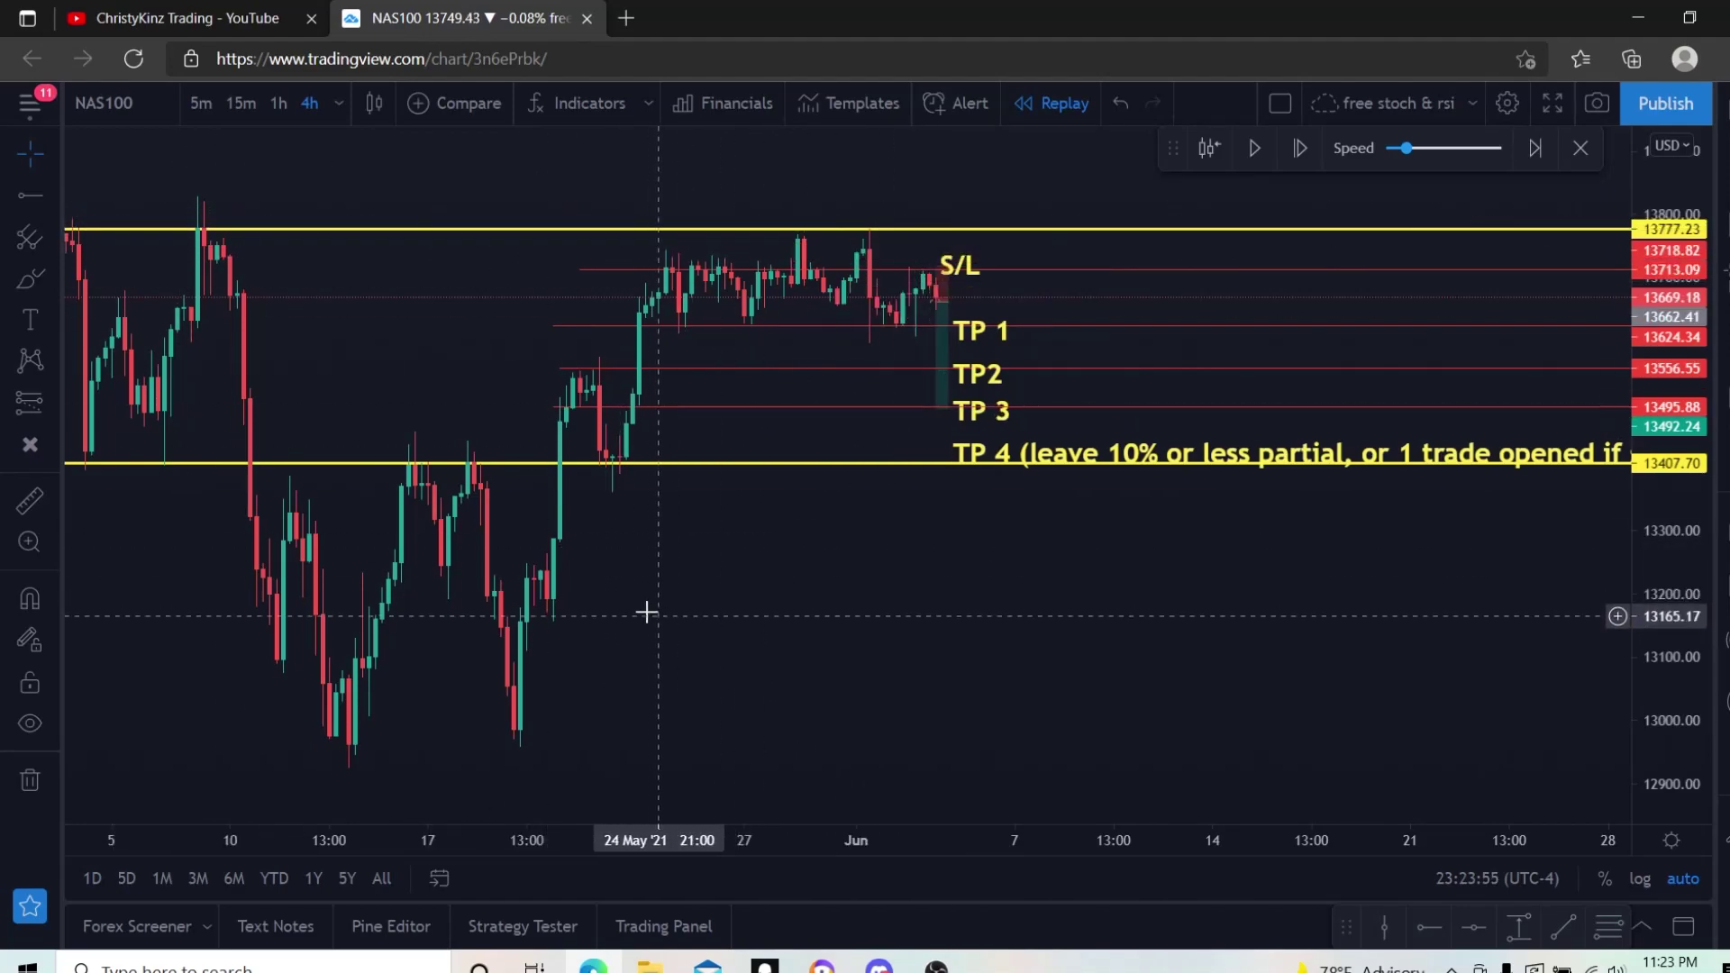
Examine the 4-hour price history around the lower yellow level, from early April through to the short-position setup.
left_click_drag(692, 498, 973, 559)
left_click_drag(424, 556, 978, 567)
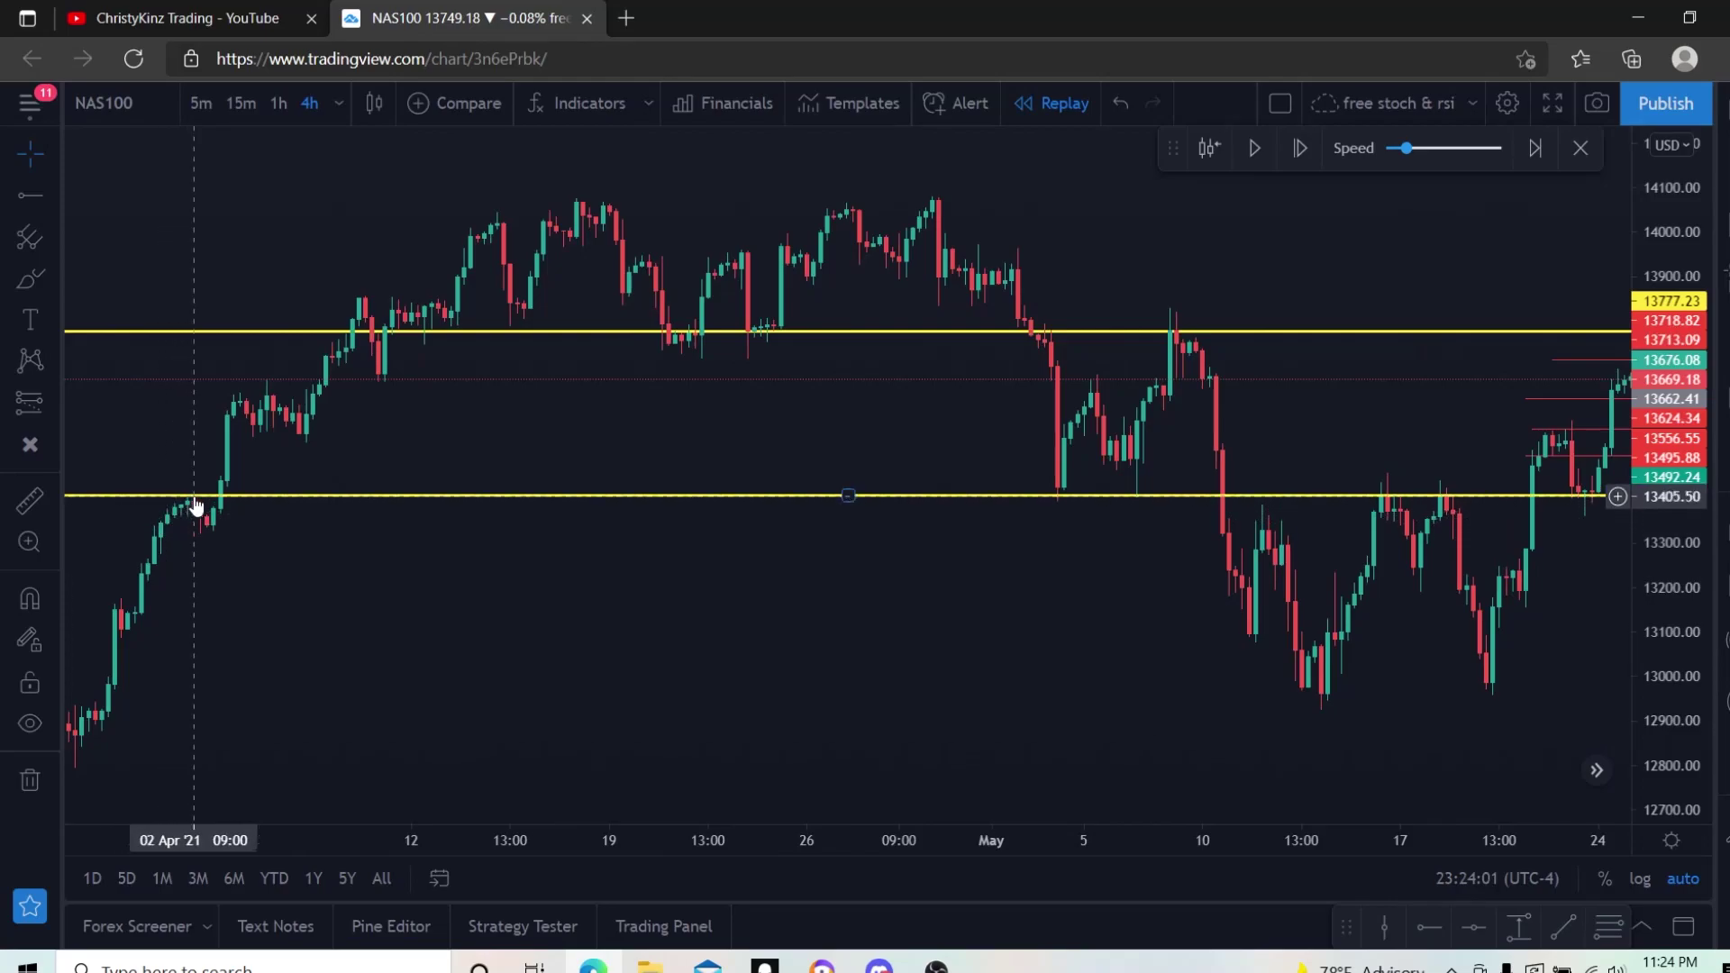
left_click_drag(852, 574, 487, 792)
left_click_drag(992, 603, 706, 614)
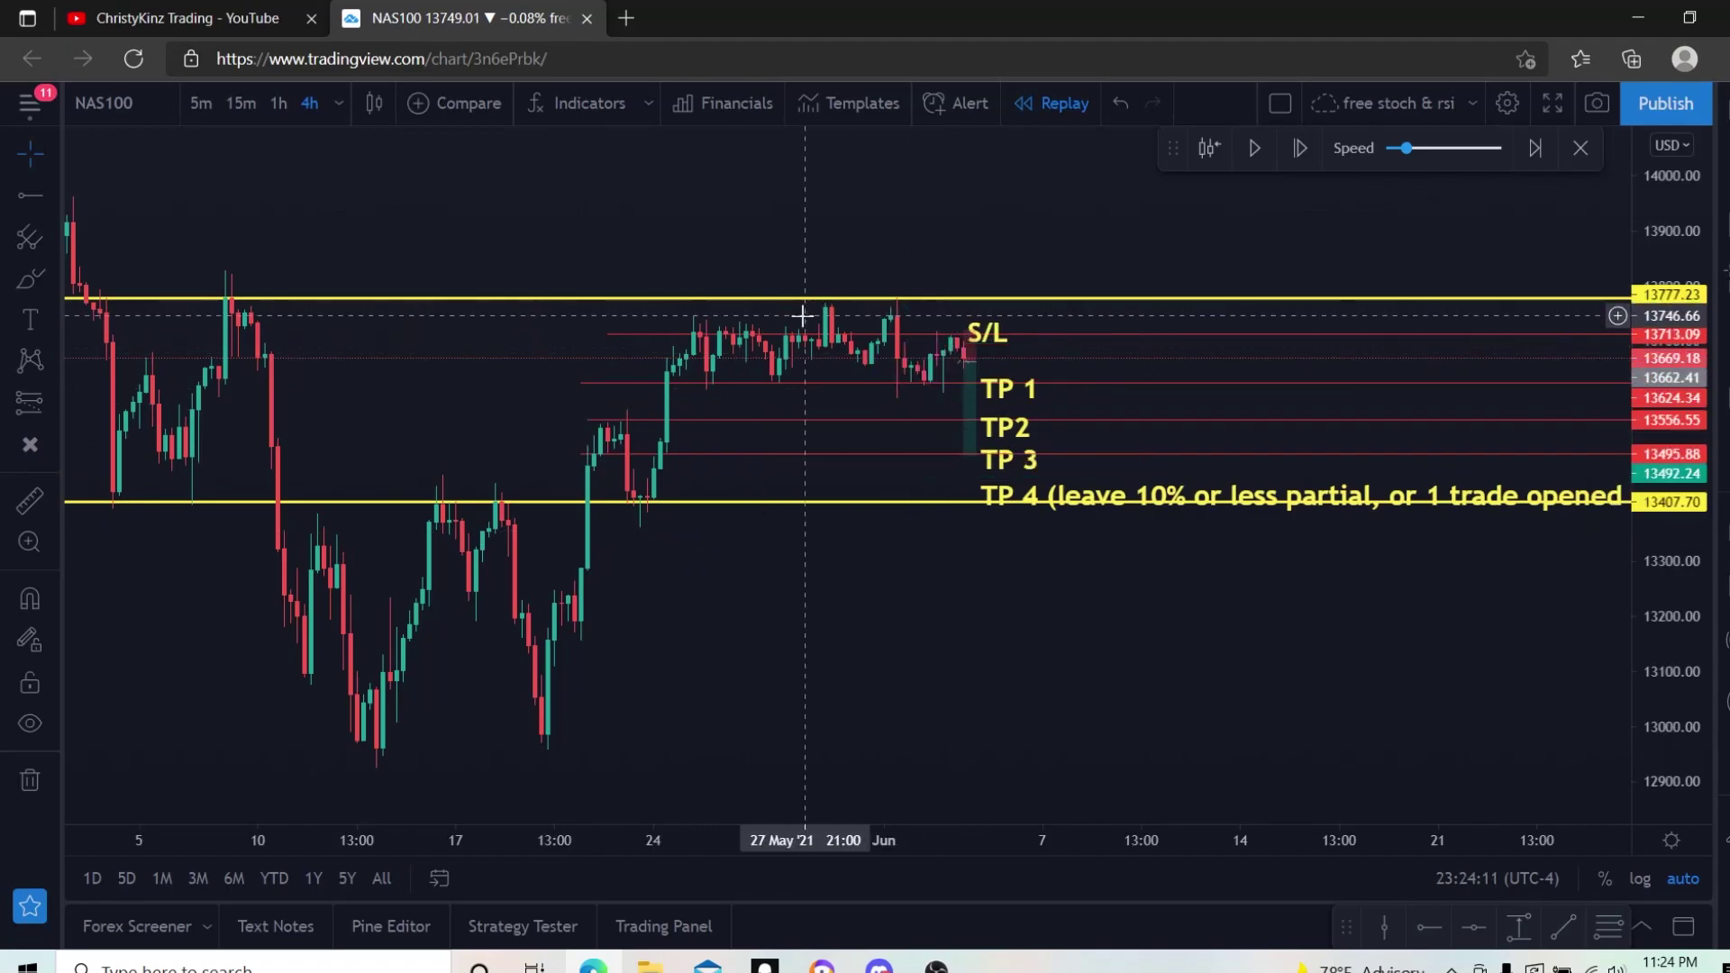
mouse_move(965, 365)
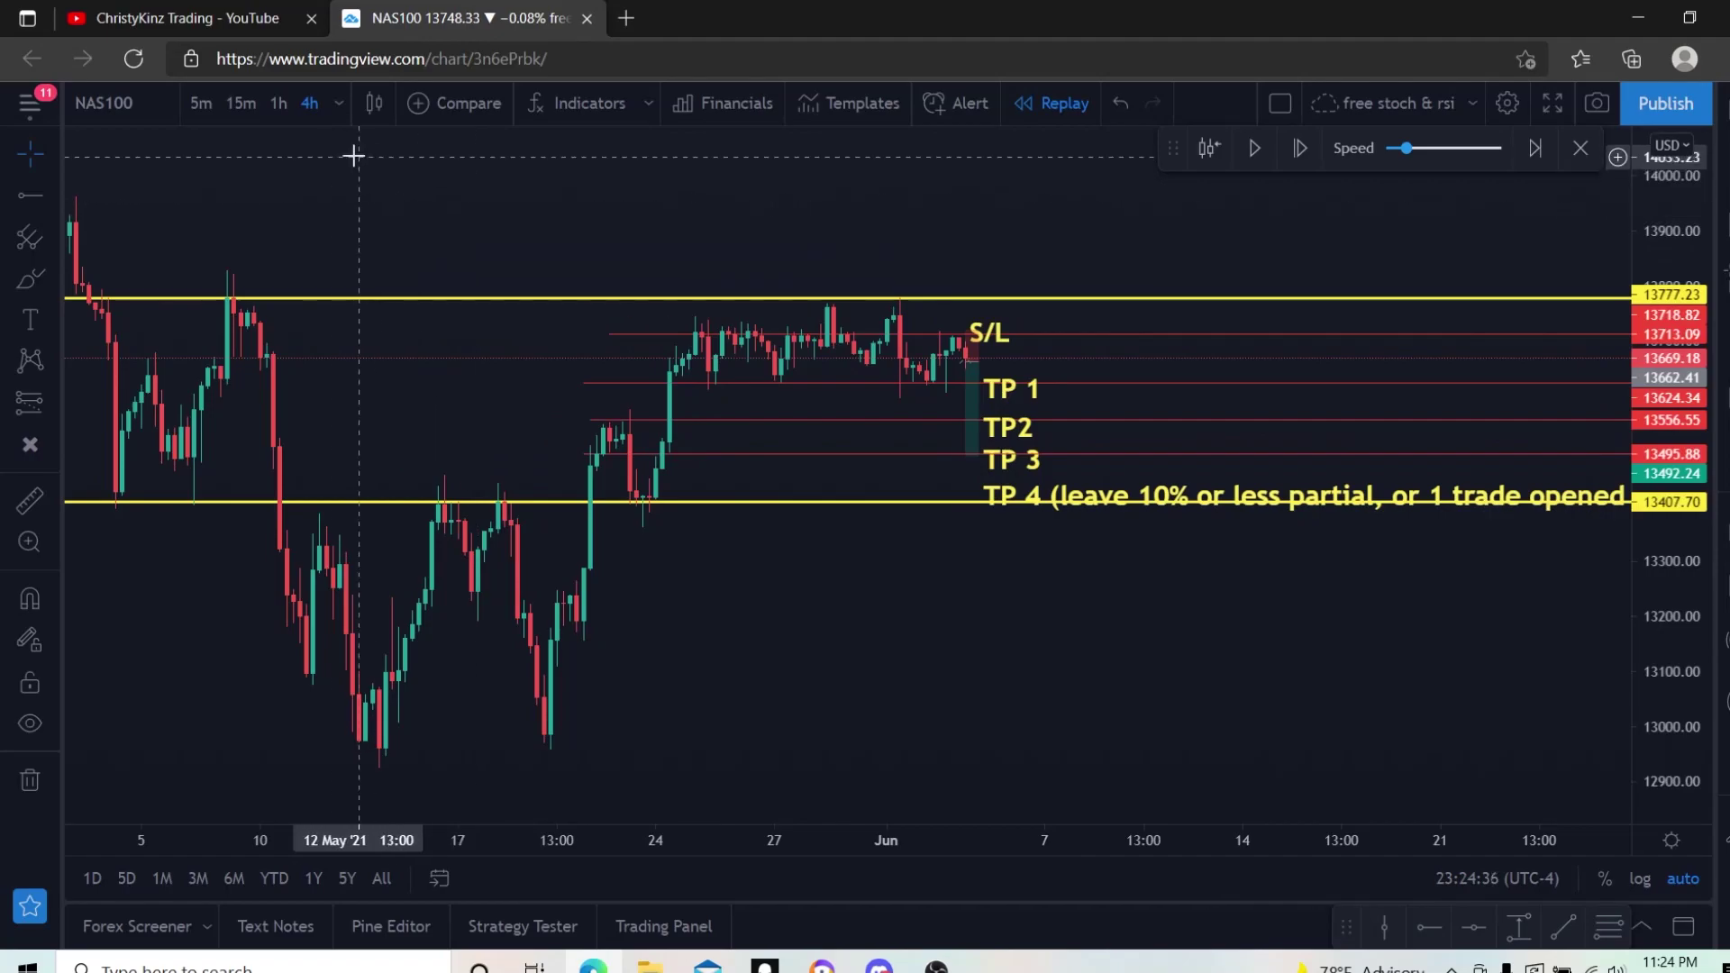
Switch the chart to the 1-hour timeframe and review the May price swings between the two yellow levels.
left_click(279, 115)
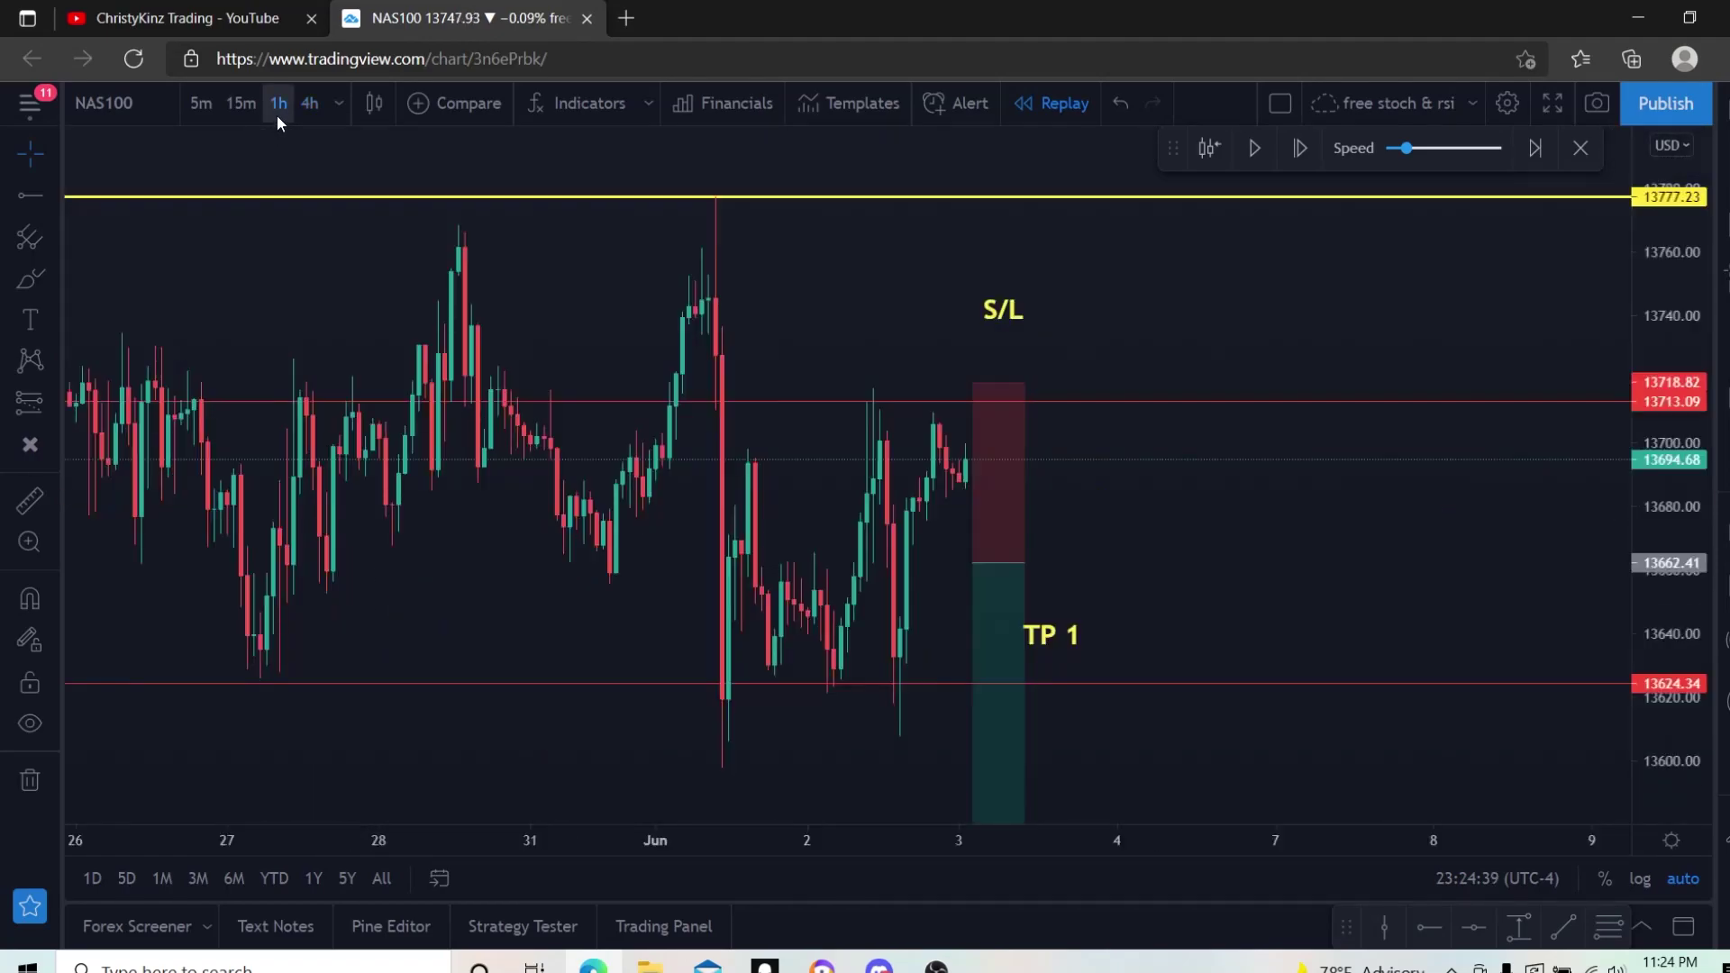
scroll(471, 479, "down", 5)
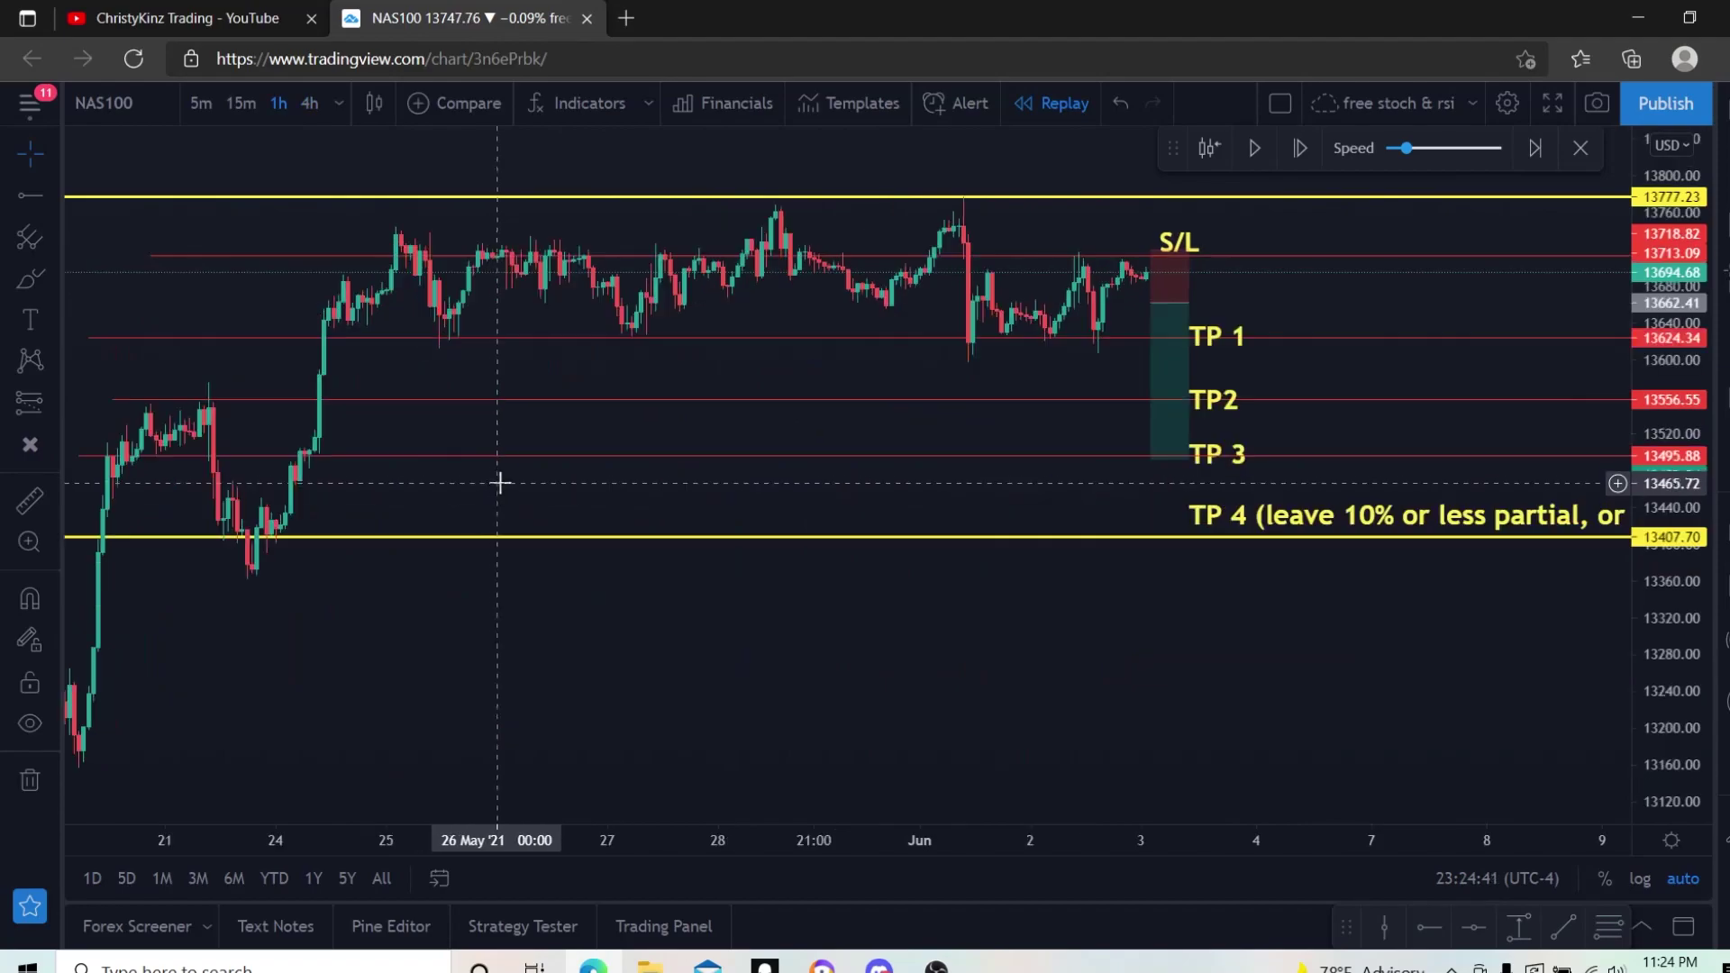
mouse_move(938, 644)
left_mouse_down()
mouse_move(893, 637)
mouse_move(938, 638)
left_mouse_up()
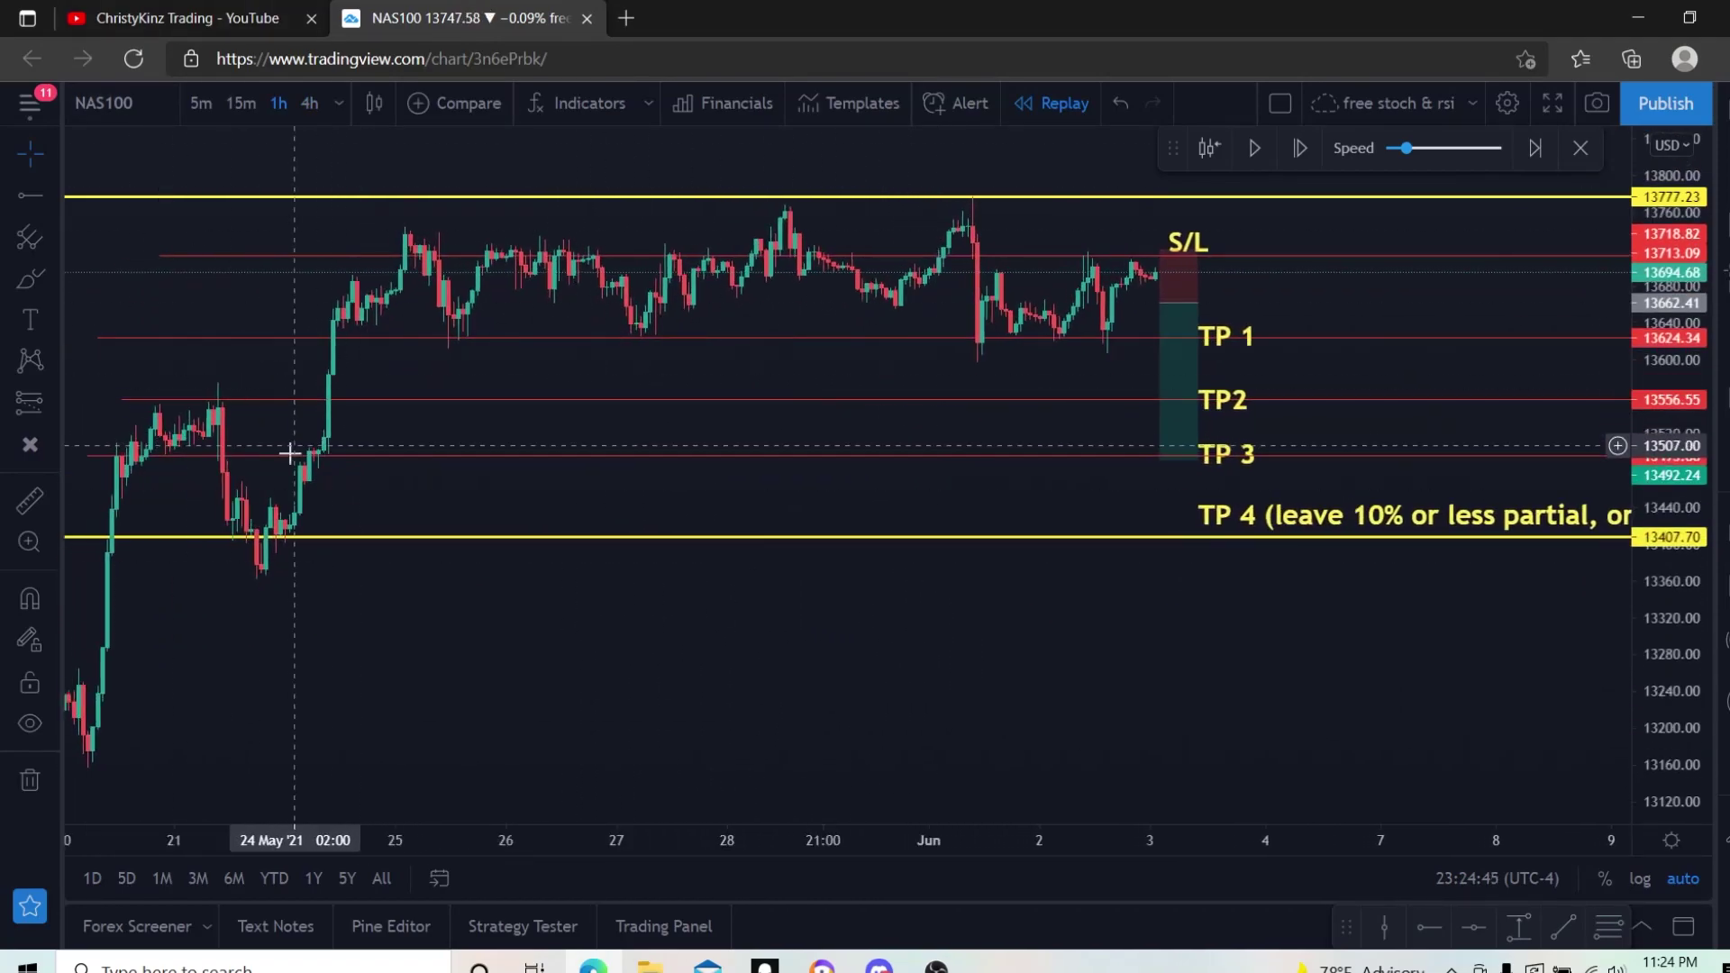
left_click_drag(313, 649, 1316, 657)
left_click_drag(470, 428, 780, 483)
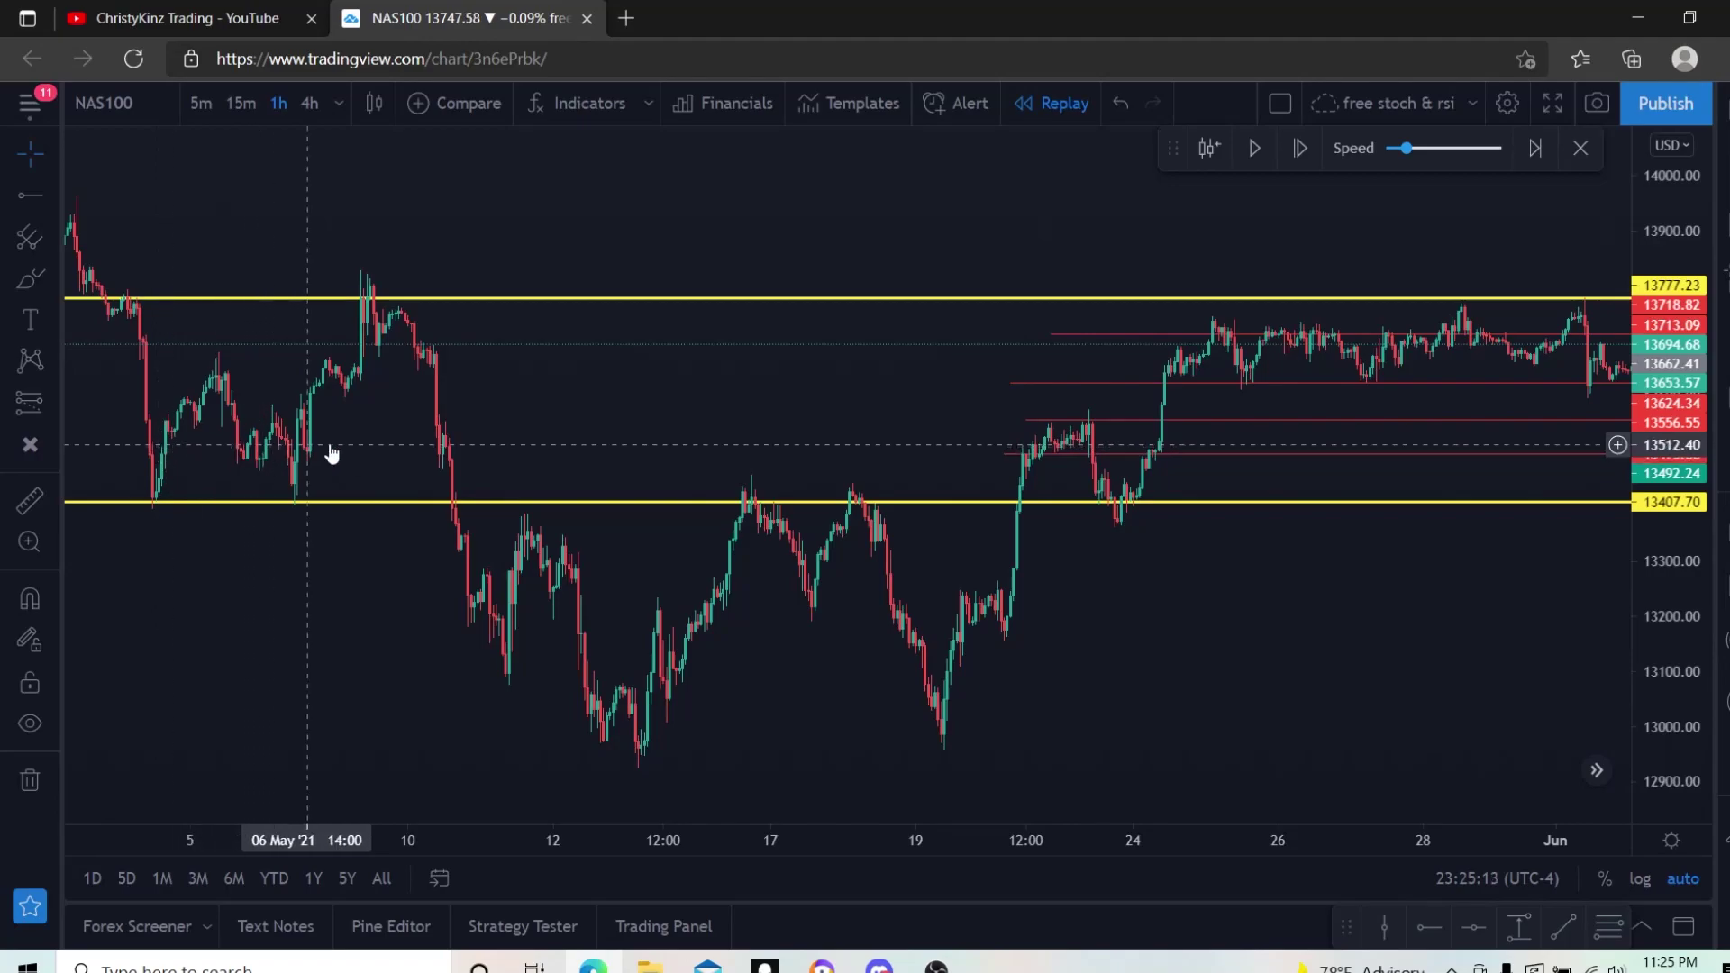
left_click_drag(1419, 657, 1479, 618)
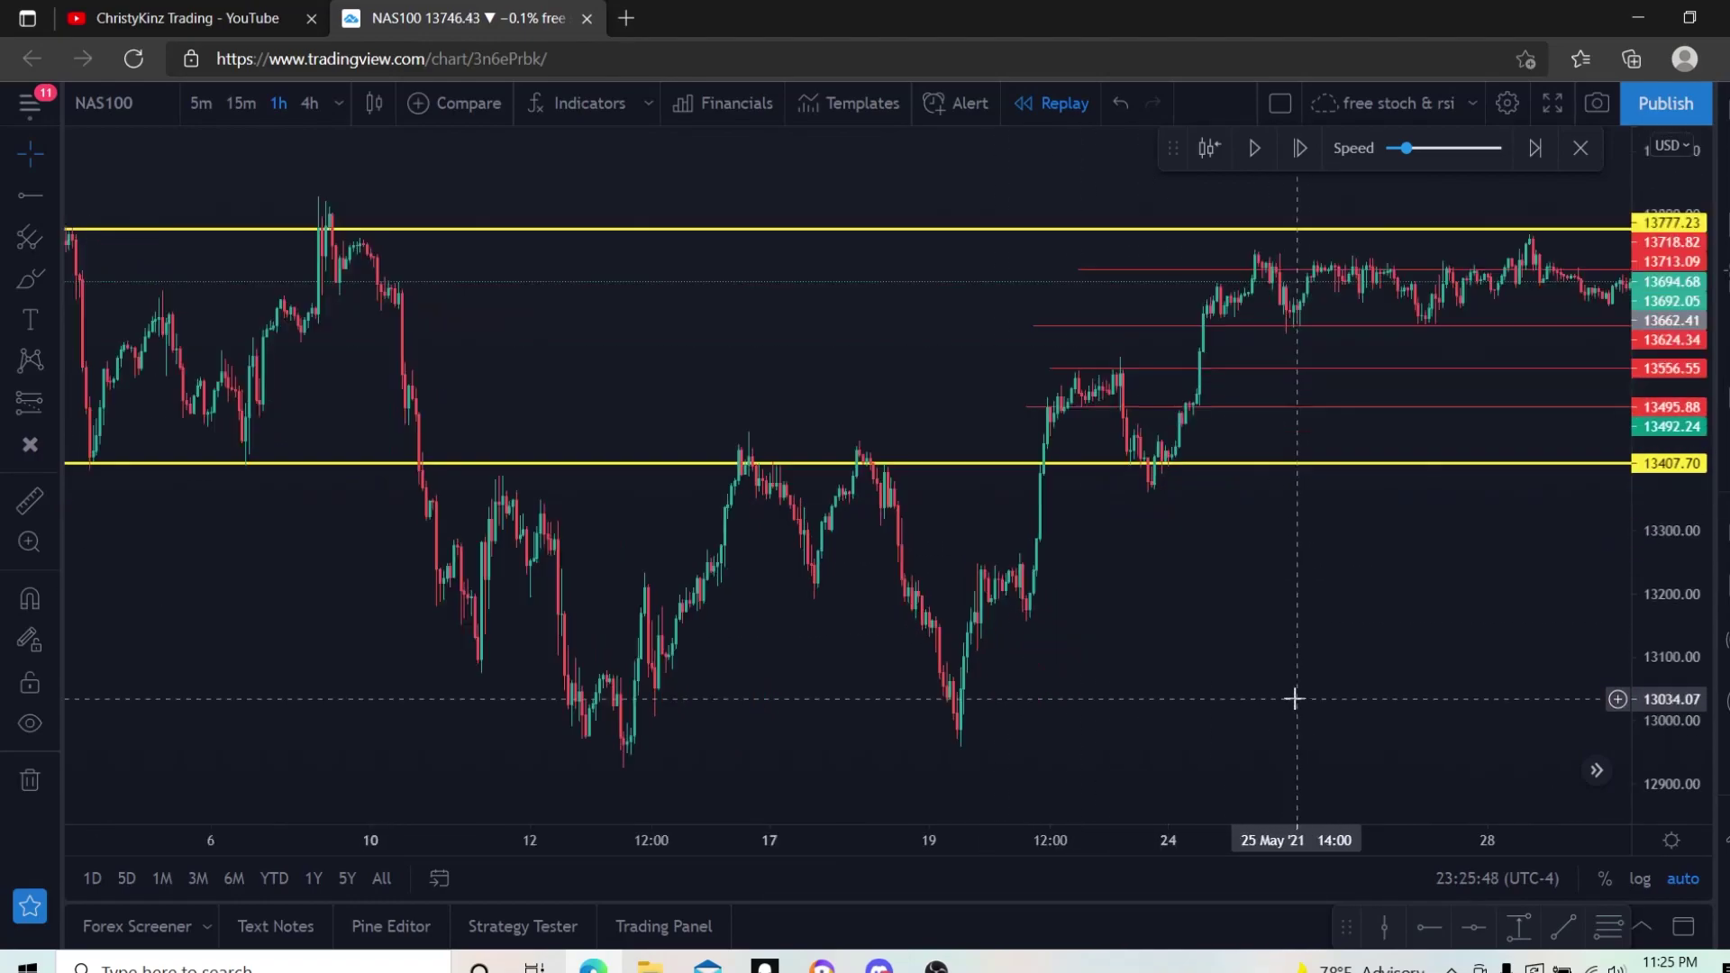
Examine the recent 1-hour consolidation below the upper yellow level against the red support and resistance lines.
scroll(1294, 699, "up", 2)
scroll(1193, 665, "up", 3)
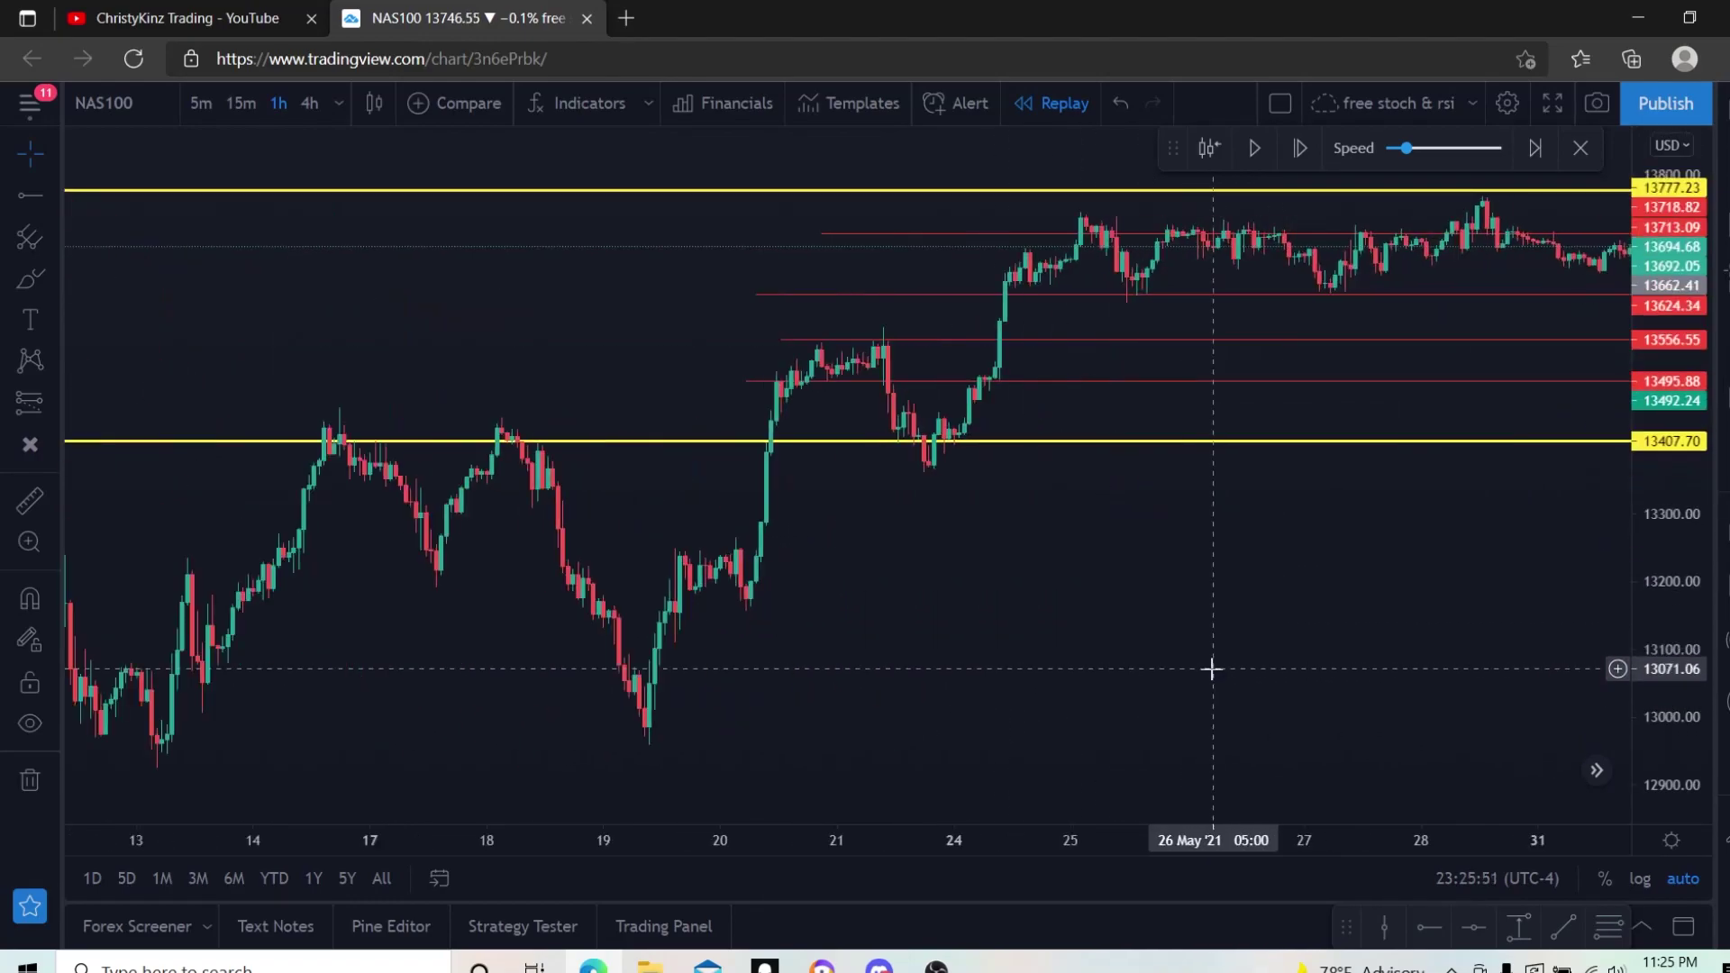
left_click_drag(1414, 606, 745, 599)
left_click_drag(181, 529, 284, 521)
left_click_drag(1090, 657, 1042, 665)
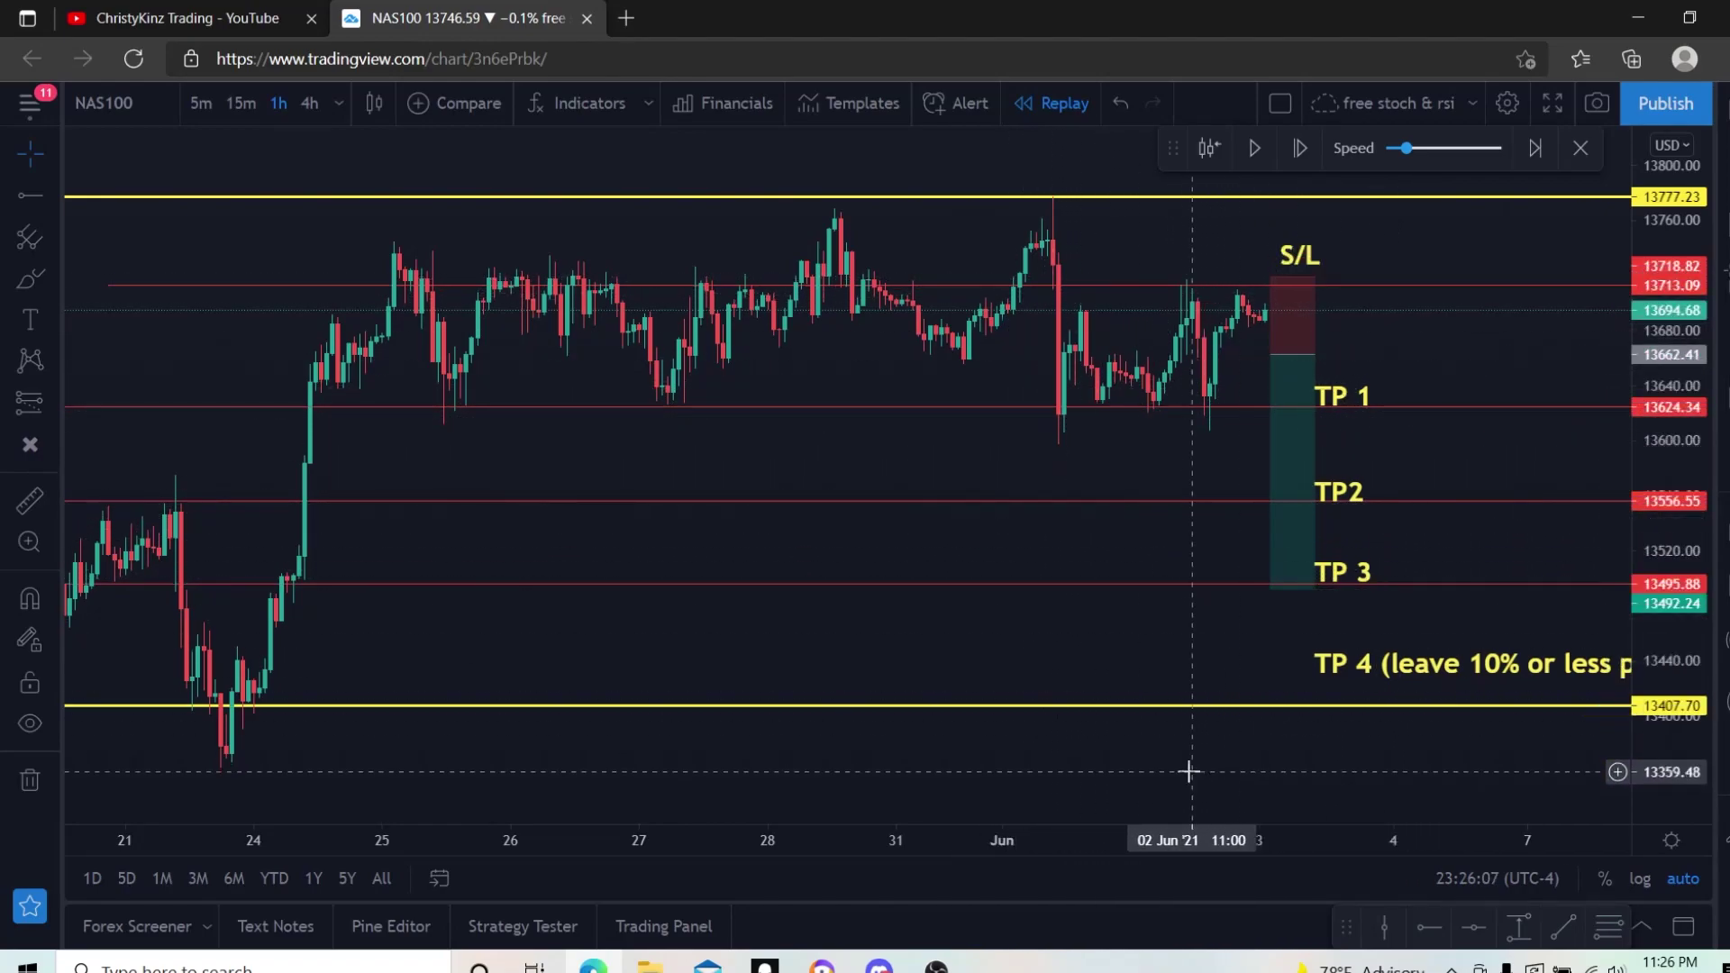
scroll(1180, 773, "up", 1)
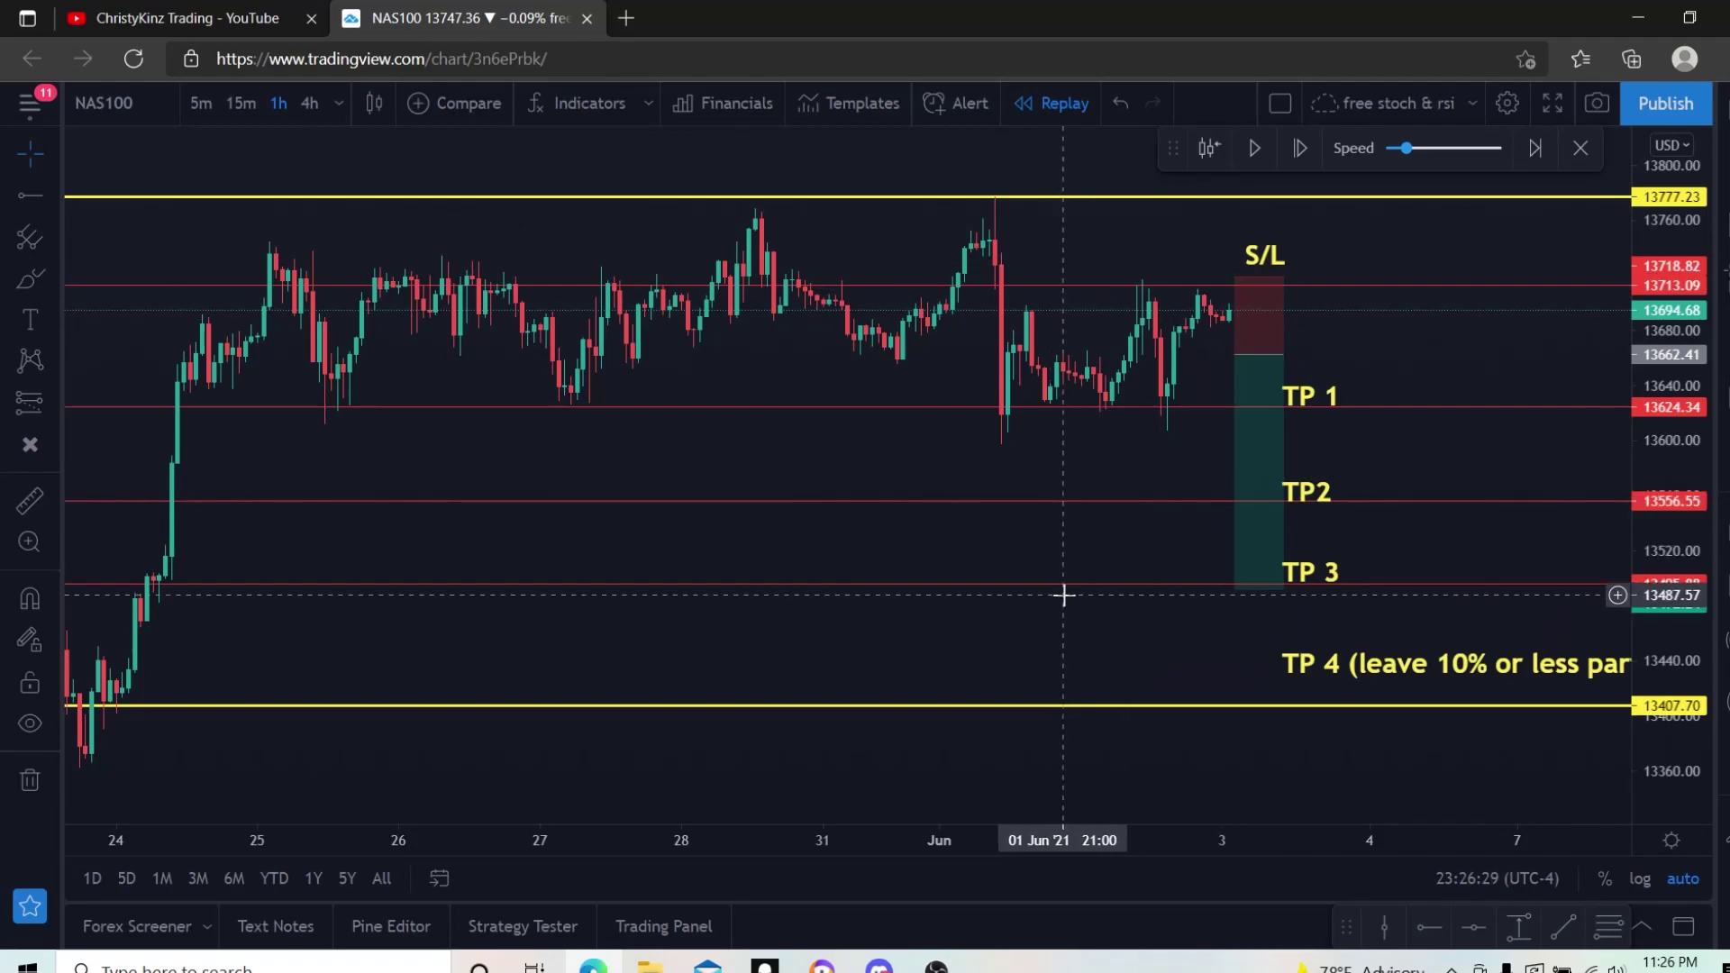
left_click_drag(1207, 505, 1102, 515)
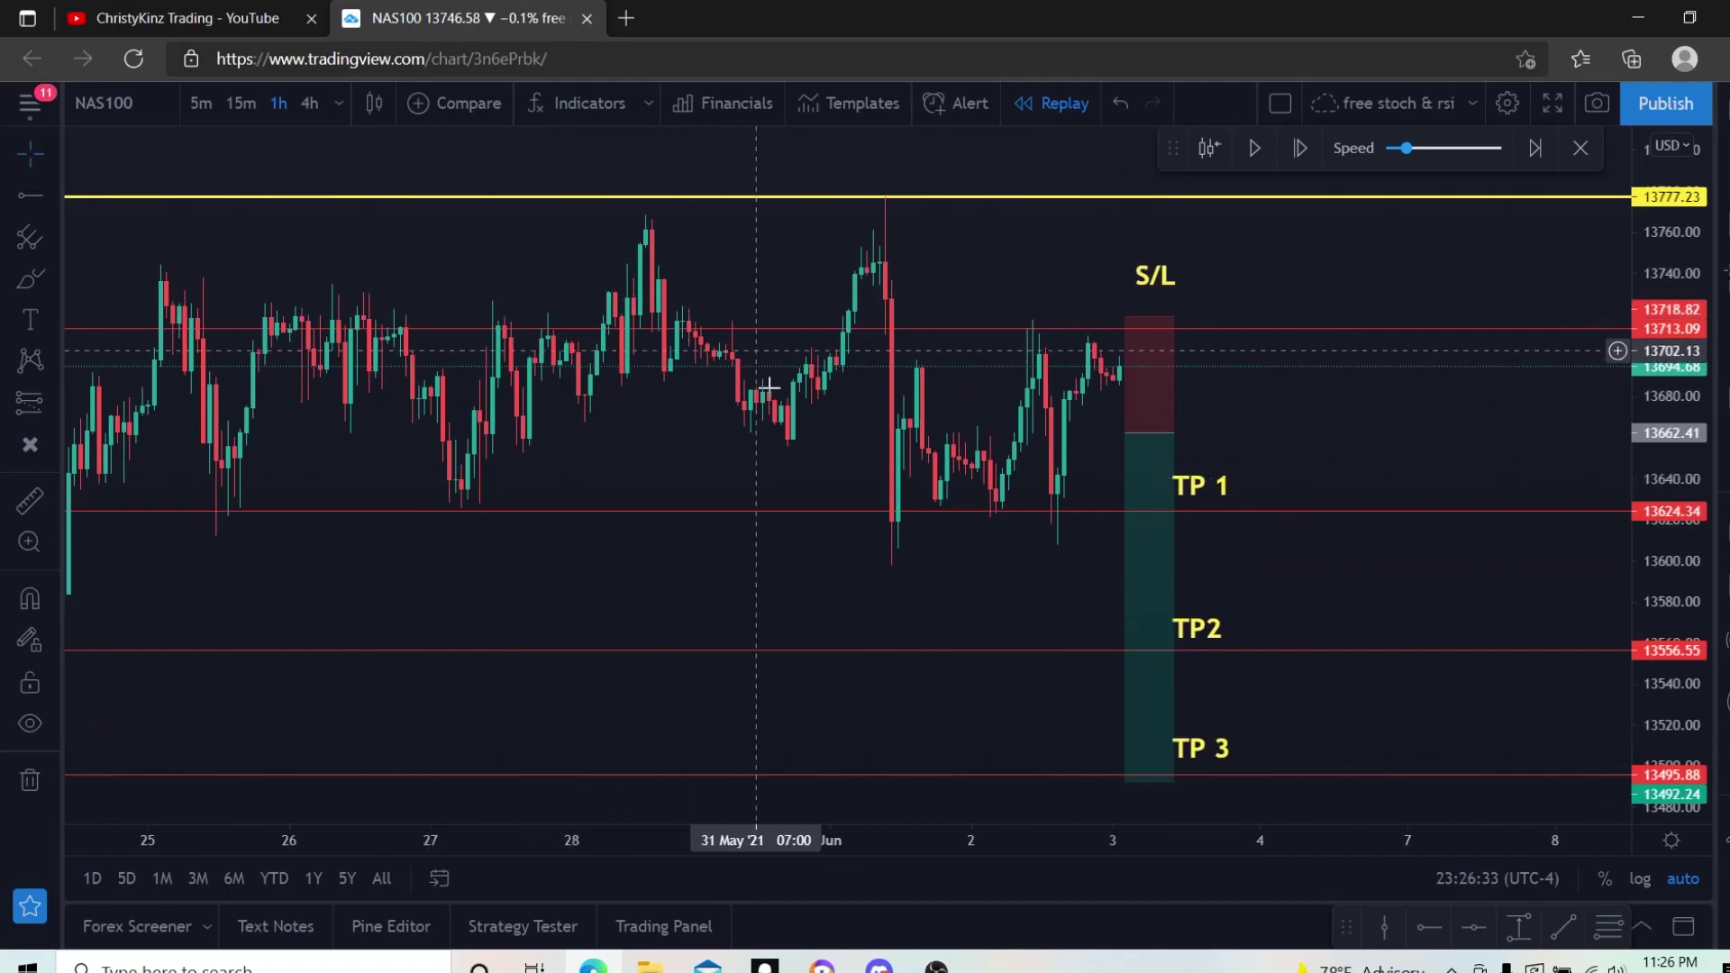
left_click_drag(1032, 631, 985, 721)
scroll(991, 757, "down", 3)
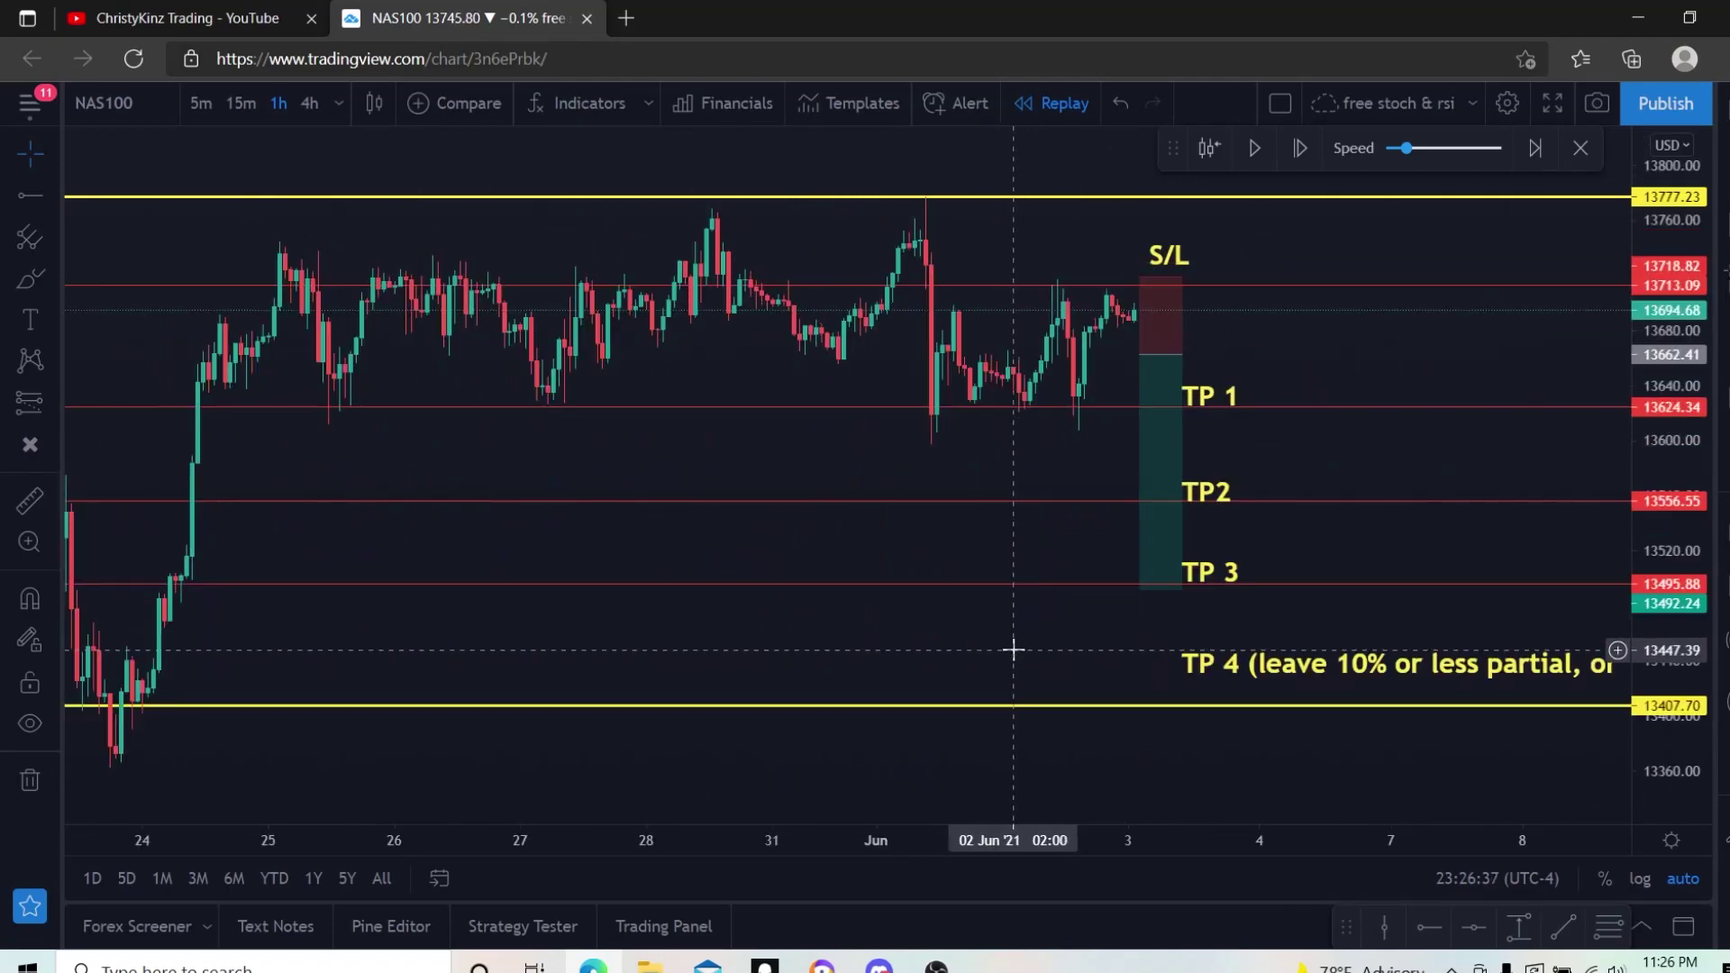
scroll(991, 667, "up", 1)
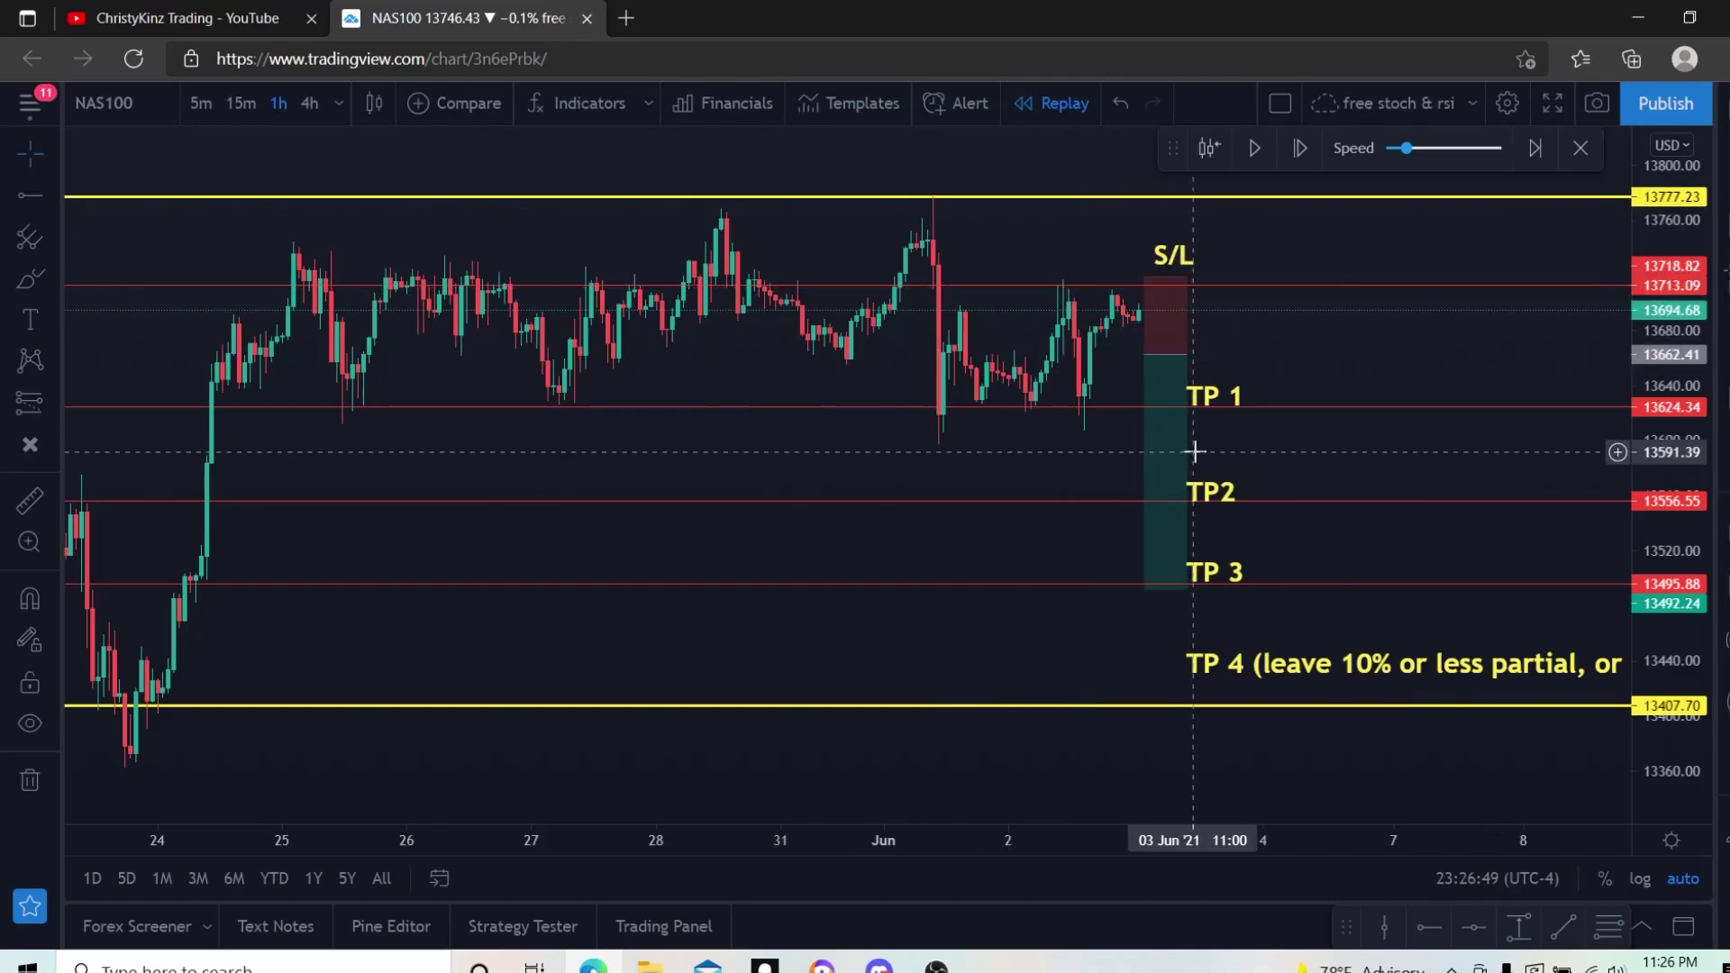
Inspect the short position's entry, stop-loss and take-profit levels against the latest 1-hour candles.
scroll(1250, 629, "up", 3)
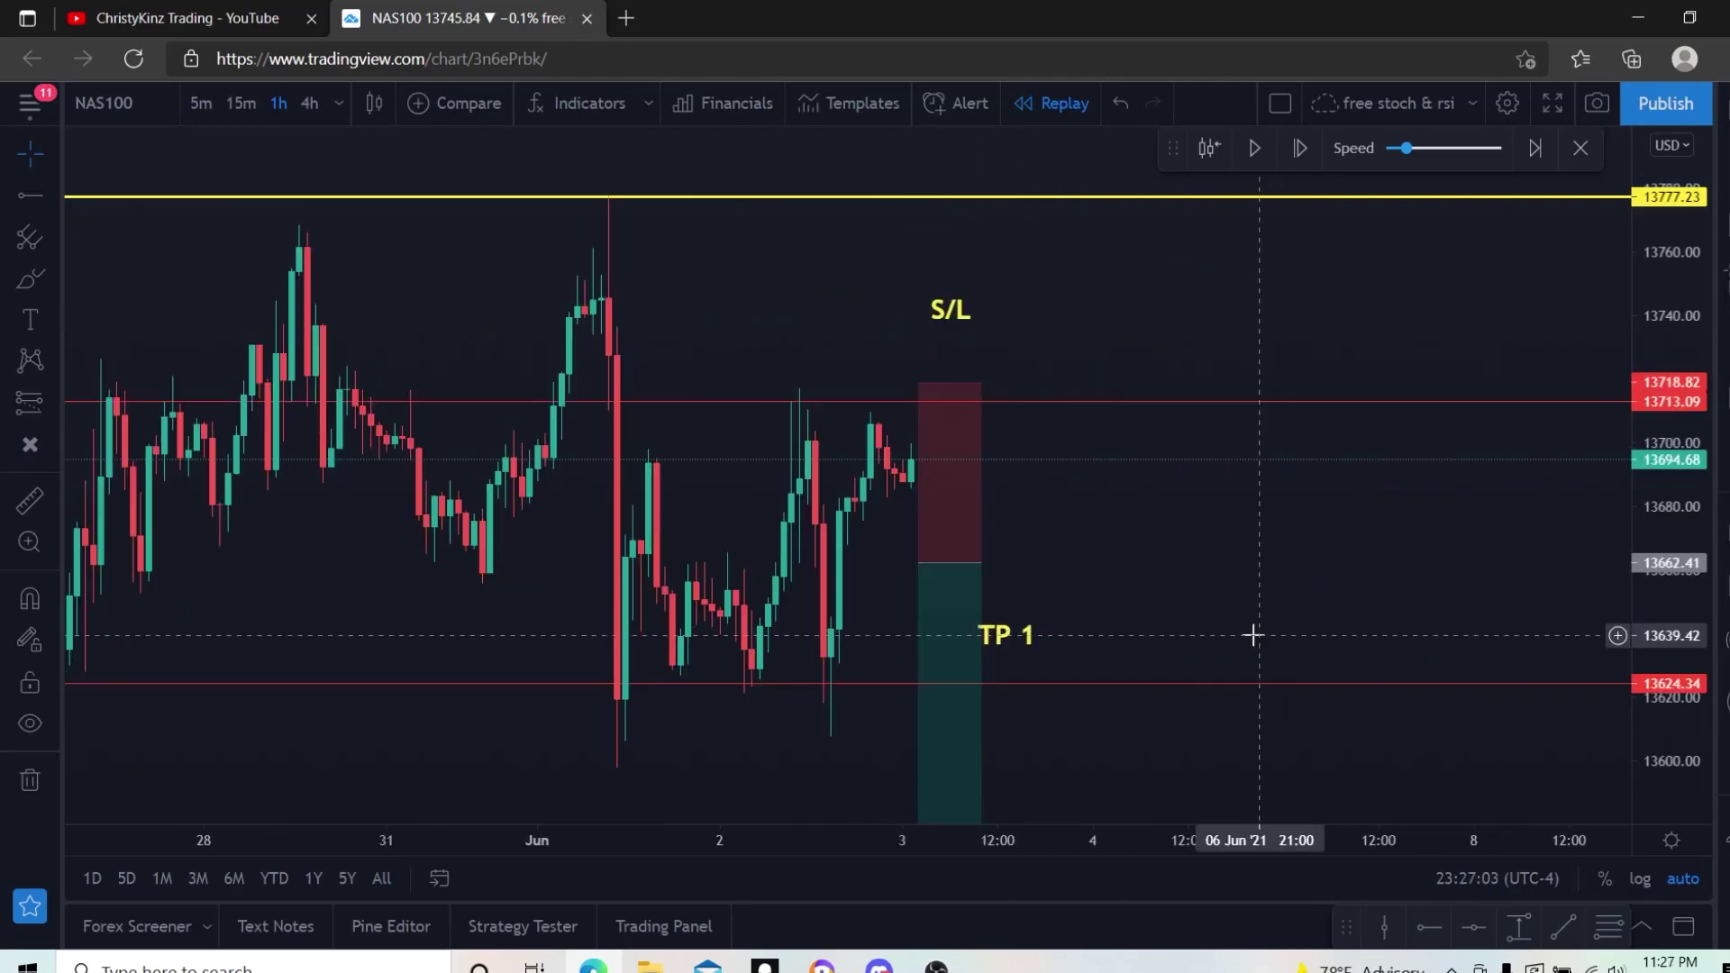
left_click(1014, 424)
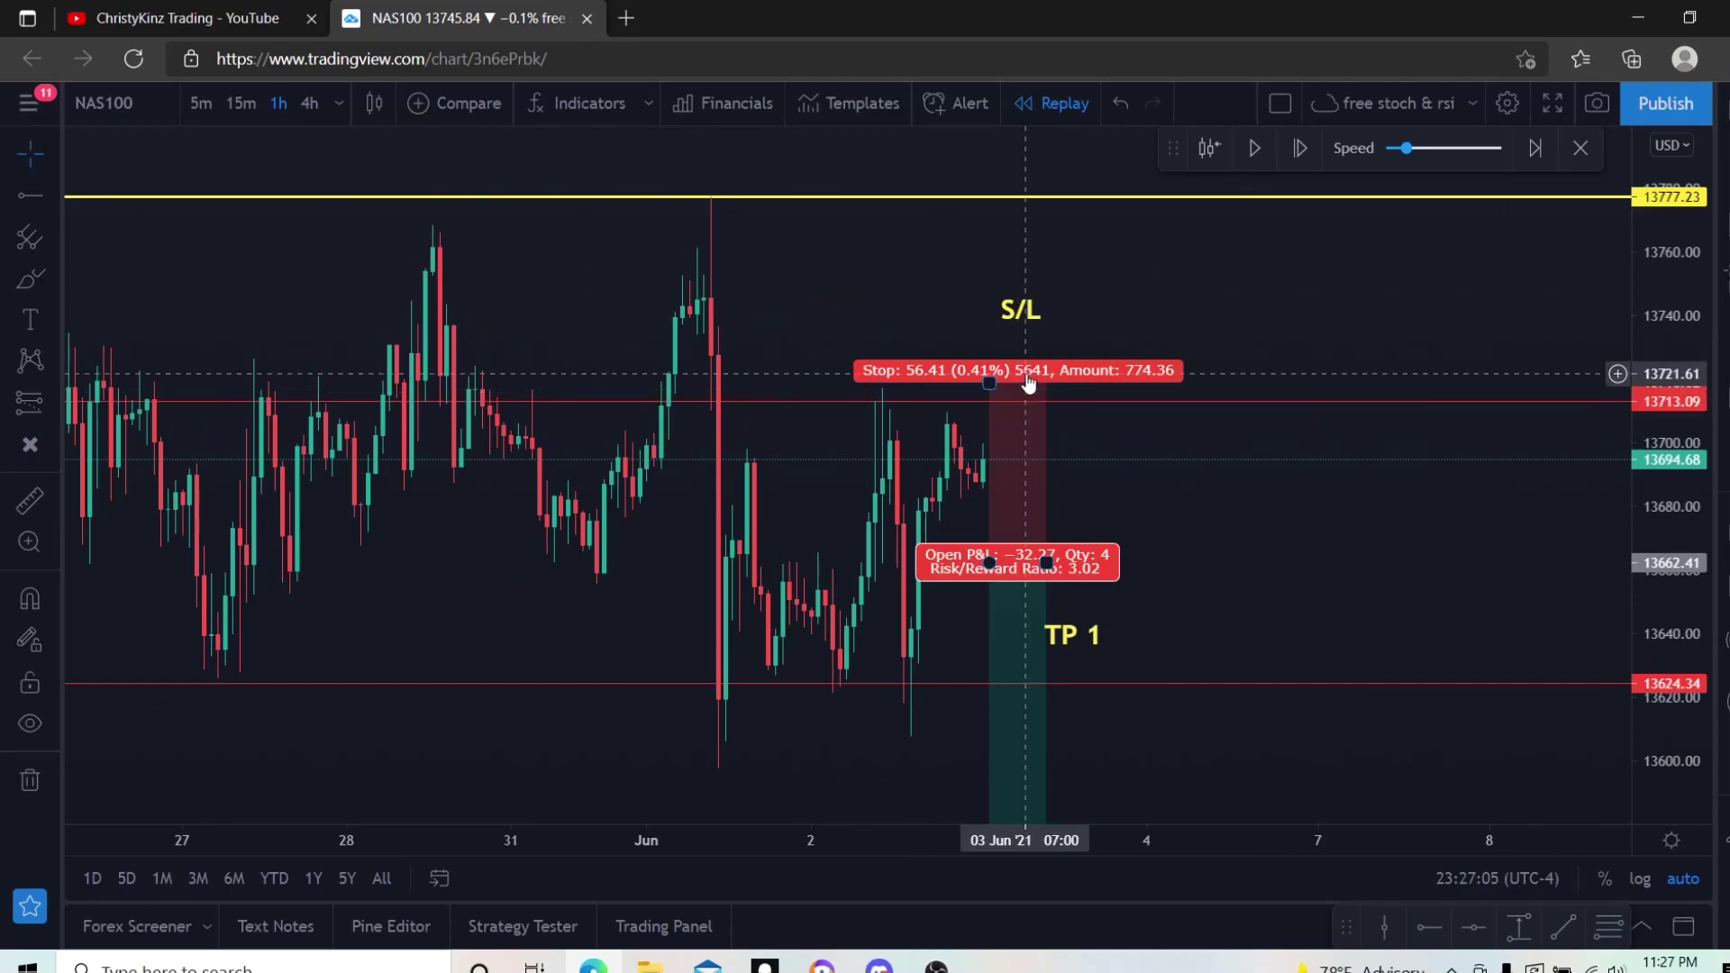
scroll(1124, 655, "down", 3)
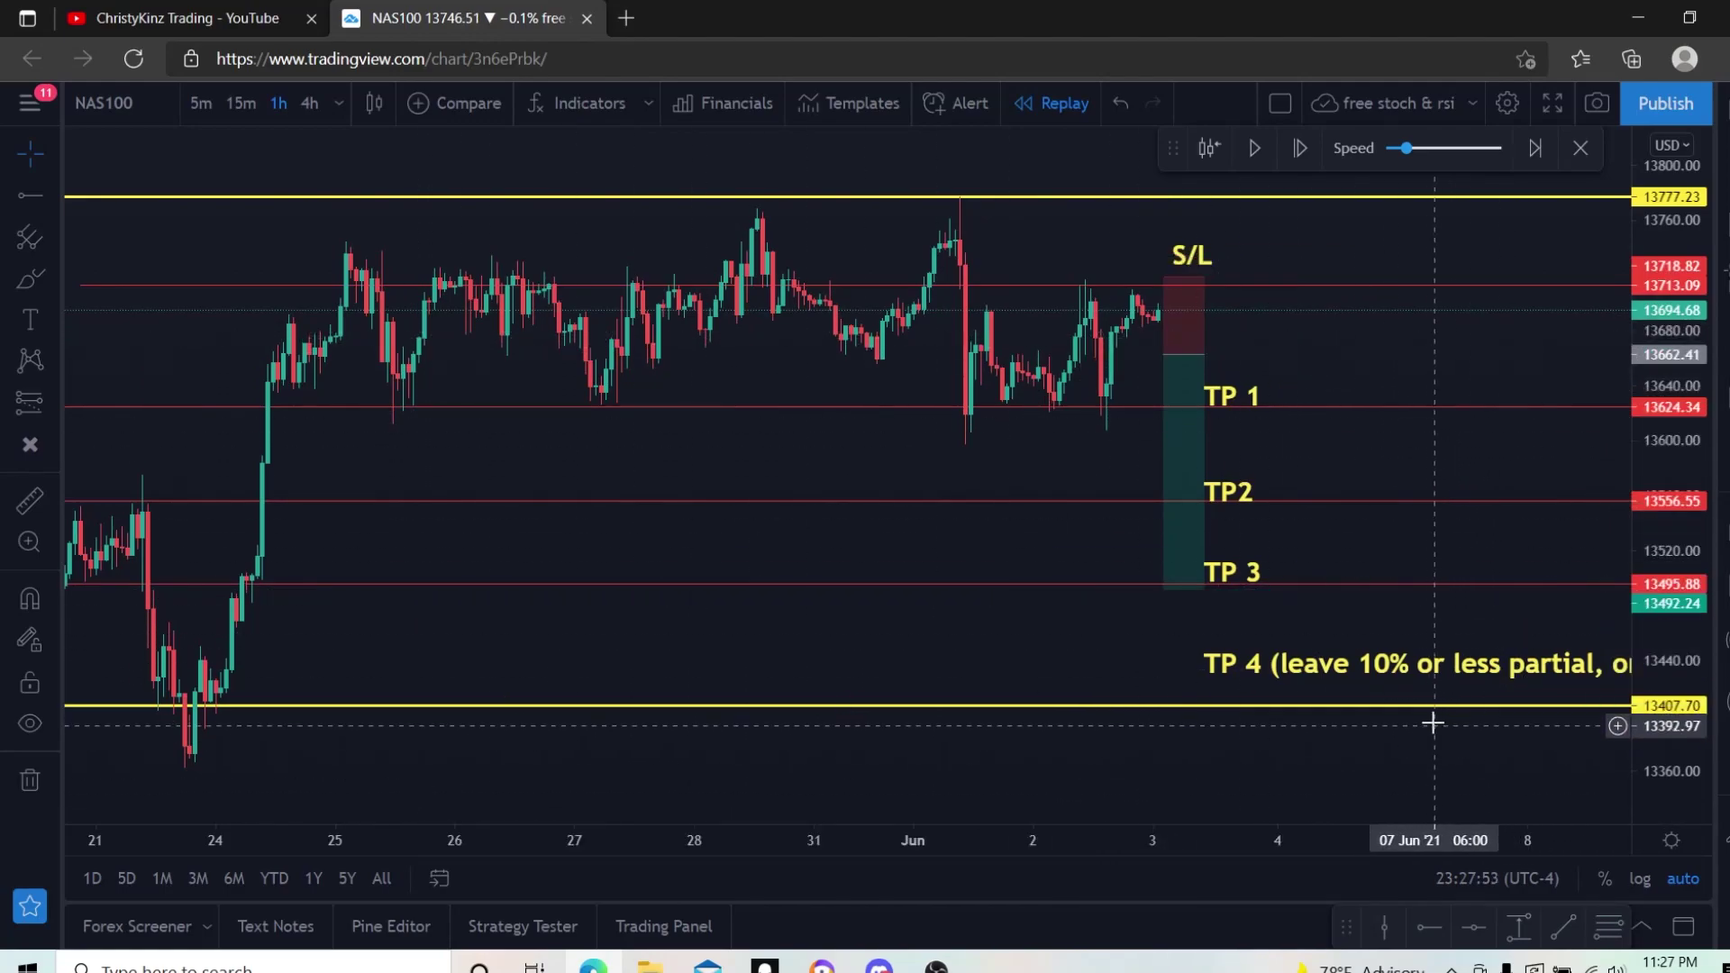
scroll(1426, 678, "up", 2)
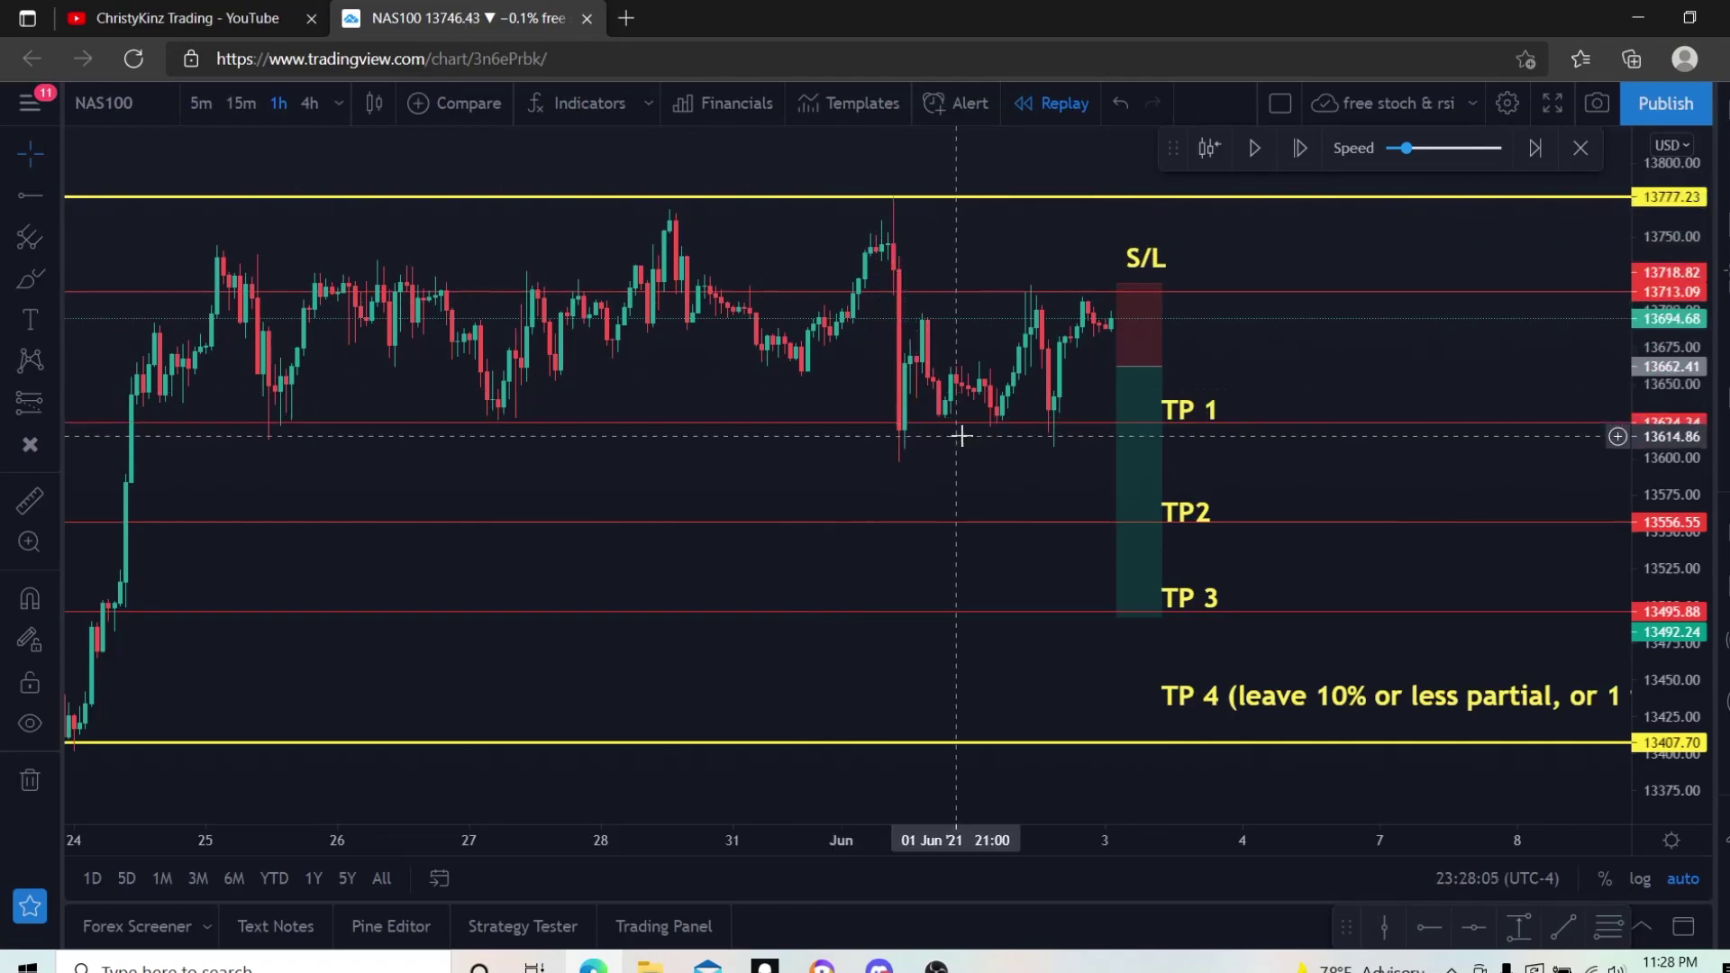
mouse_move(1112, 358)
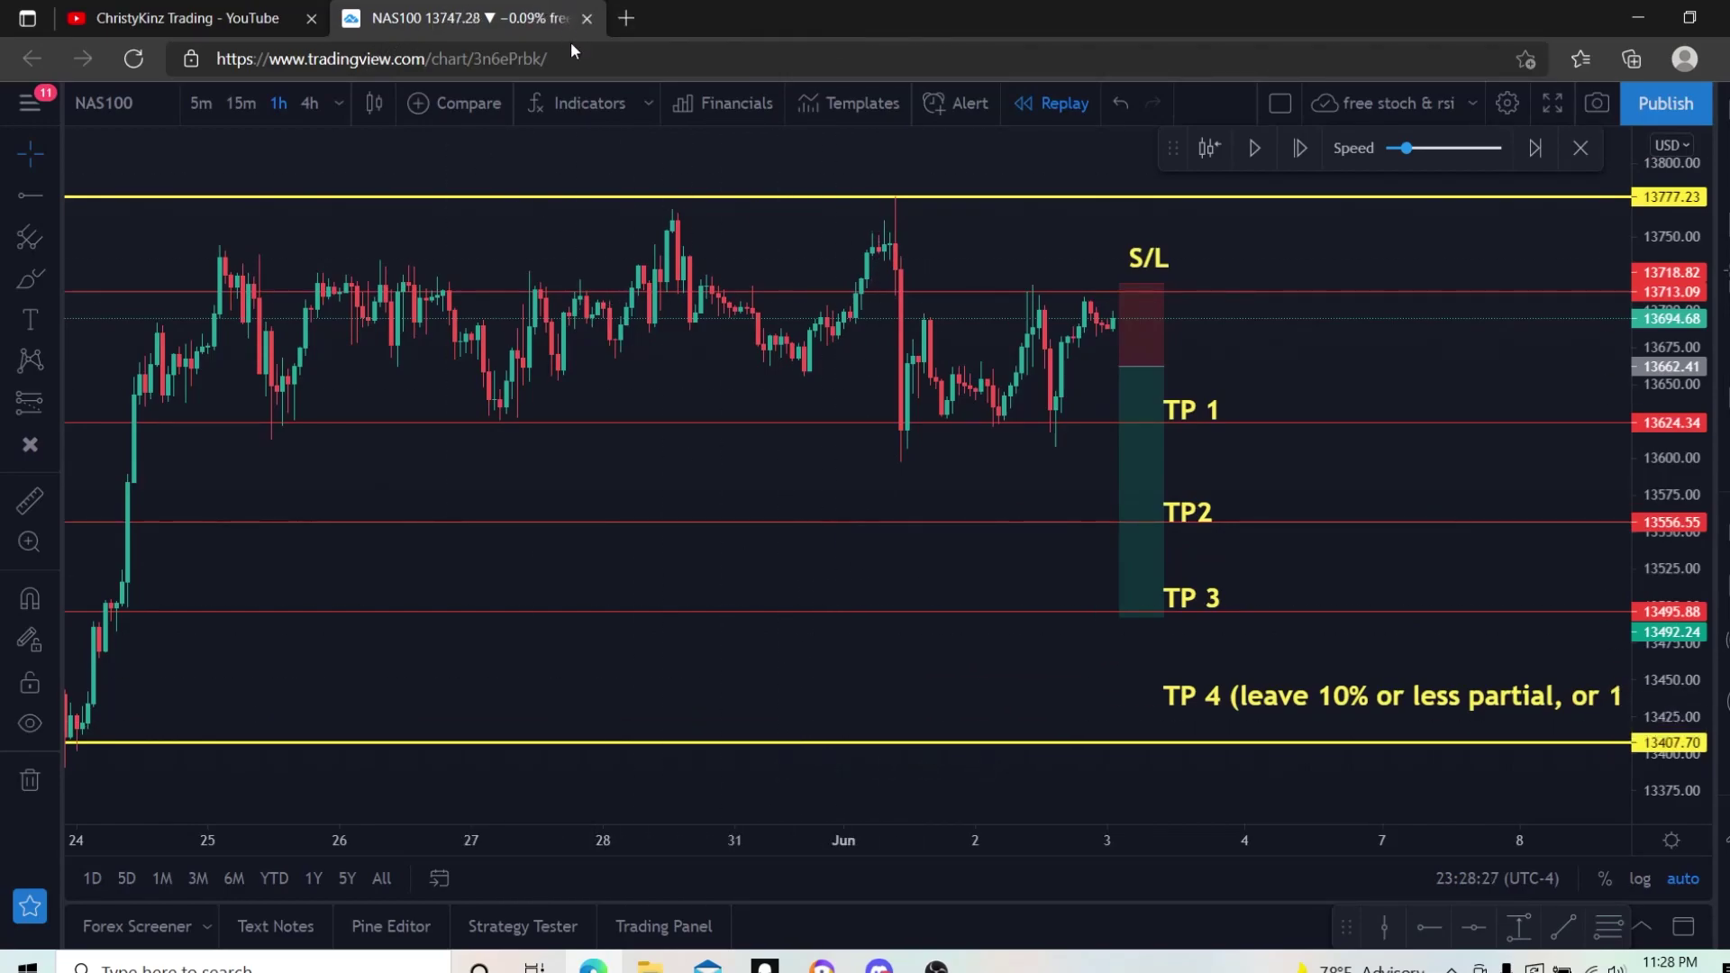
Search the indicators for "rsi" and add the built-in Relative Strength Index to the chart.
left_click(560, 105)
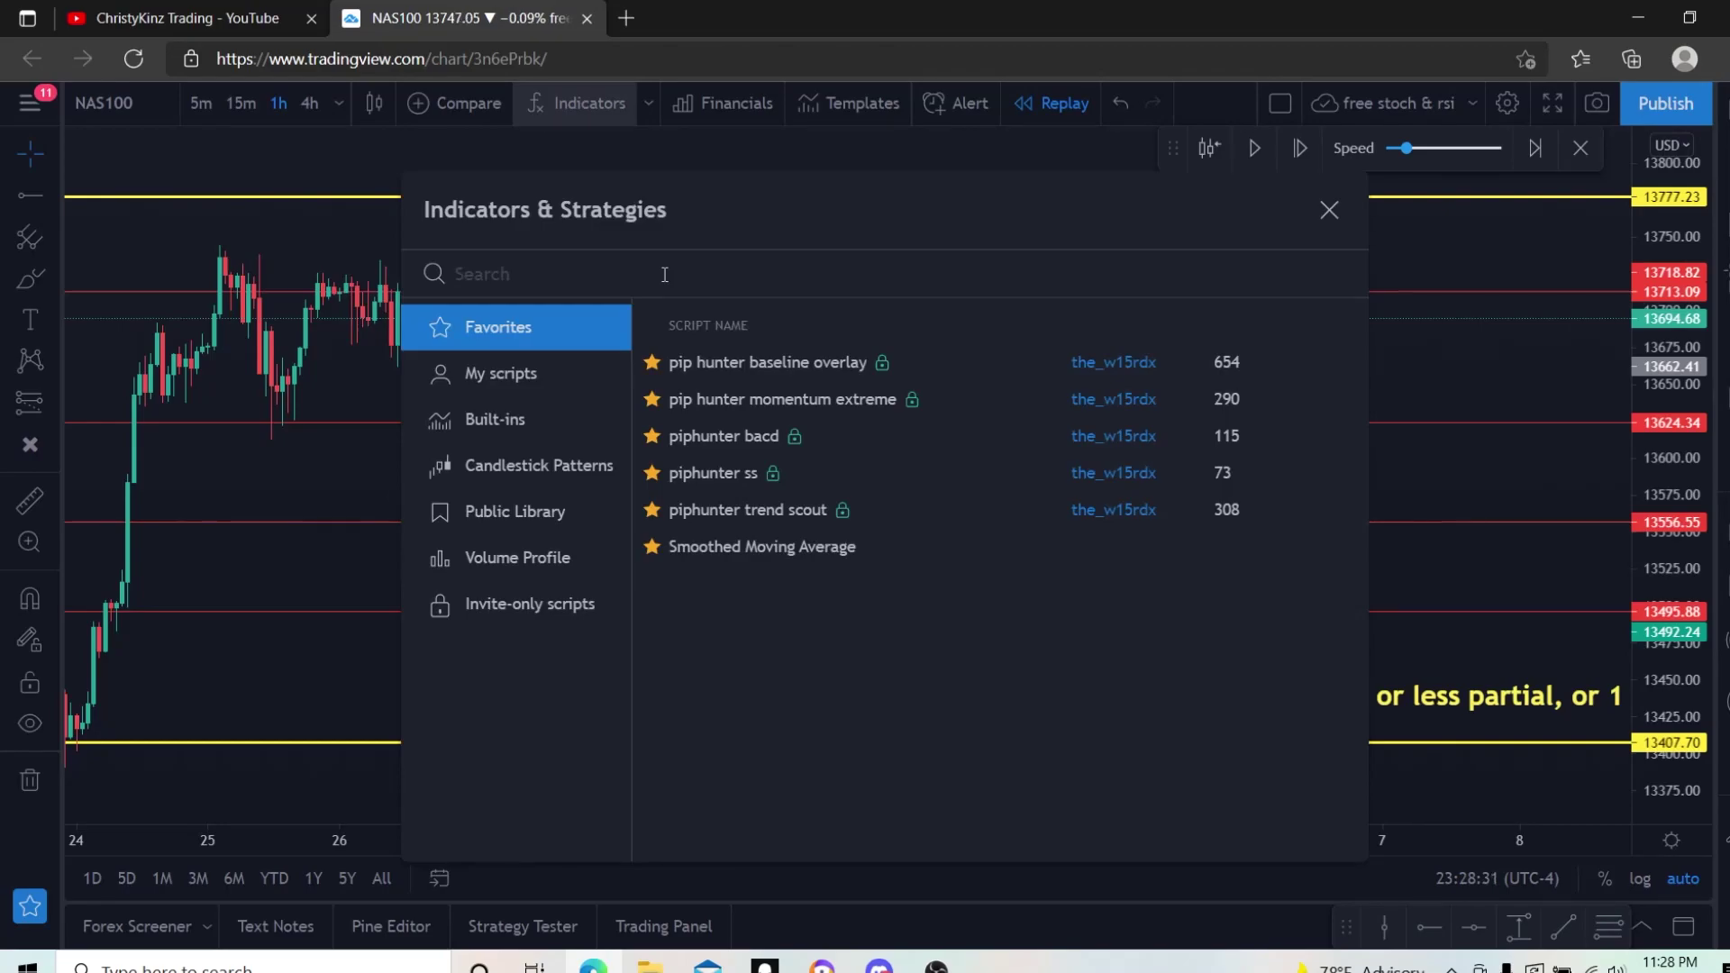
type("rsi")
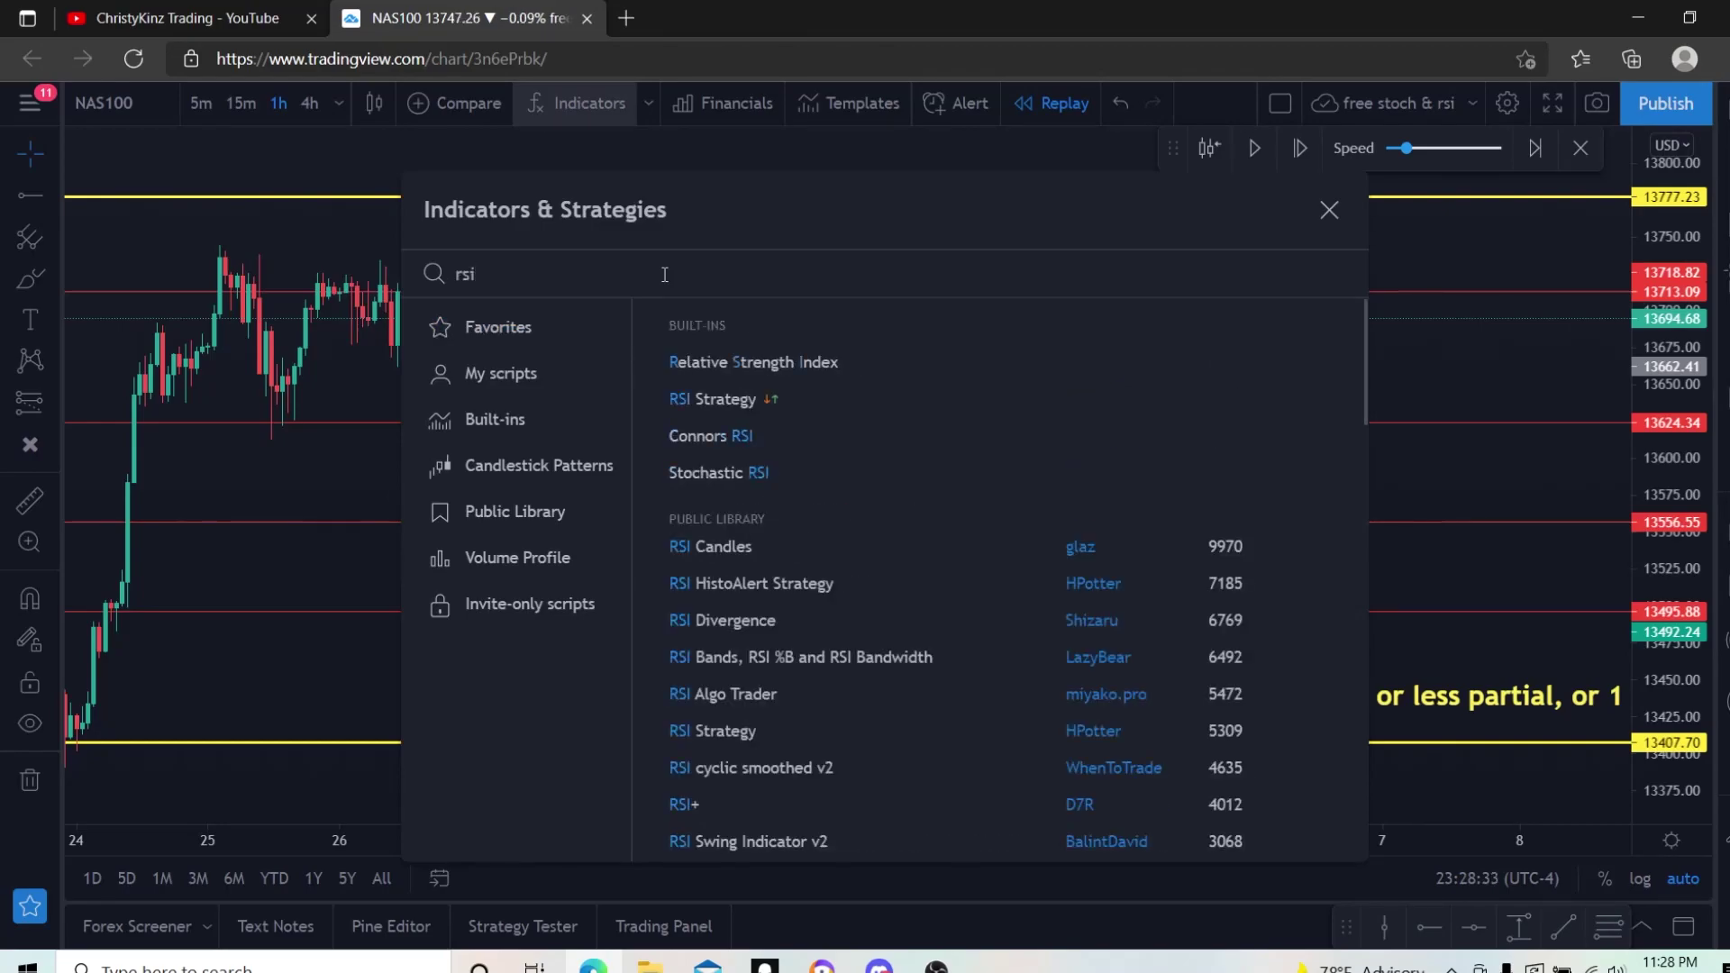
left_click(759, 359)
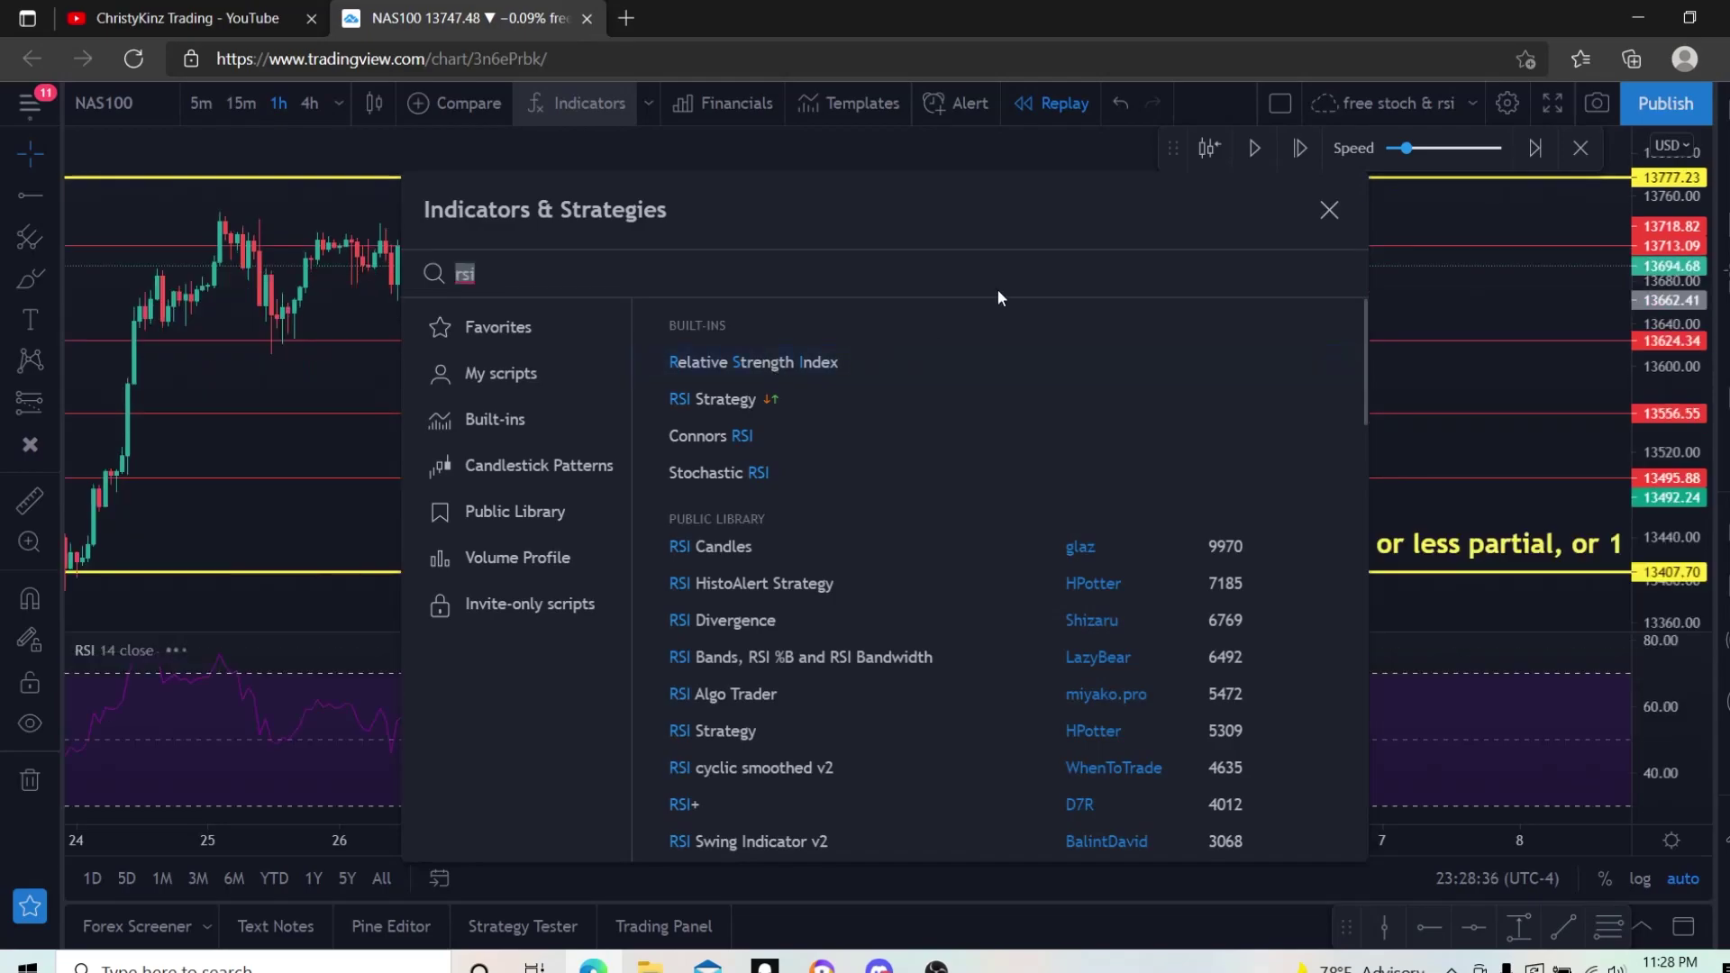
left_click(1332, 218)
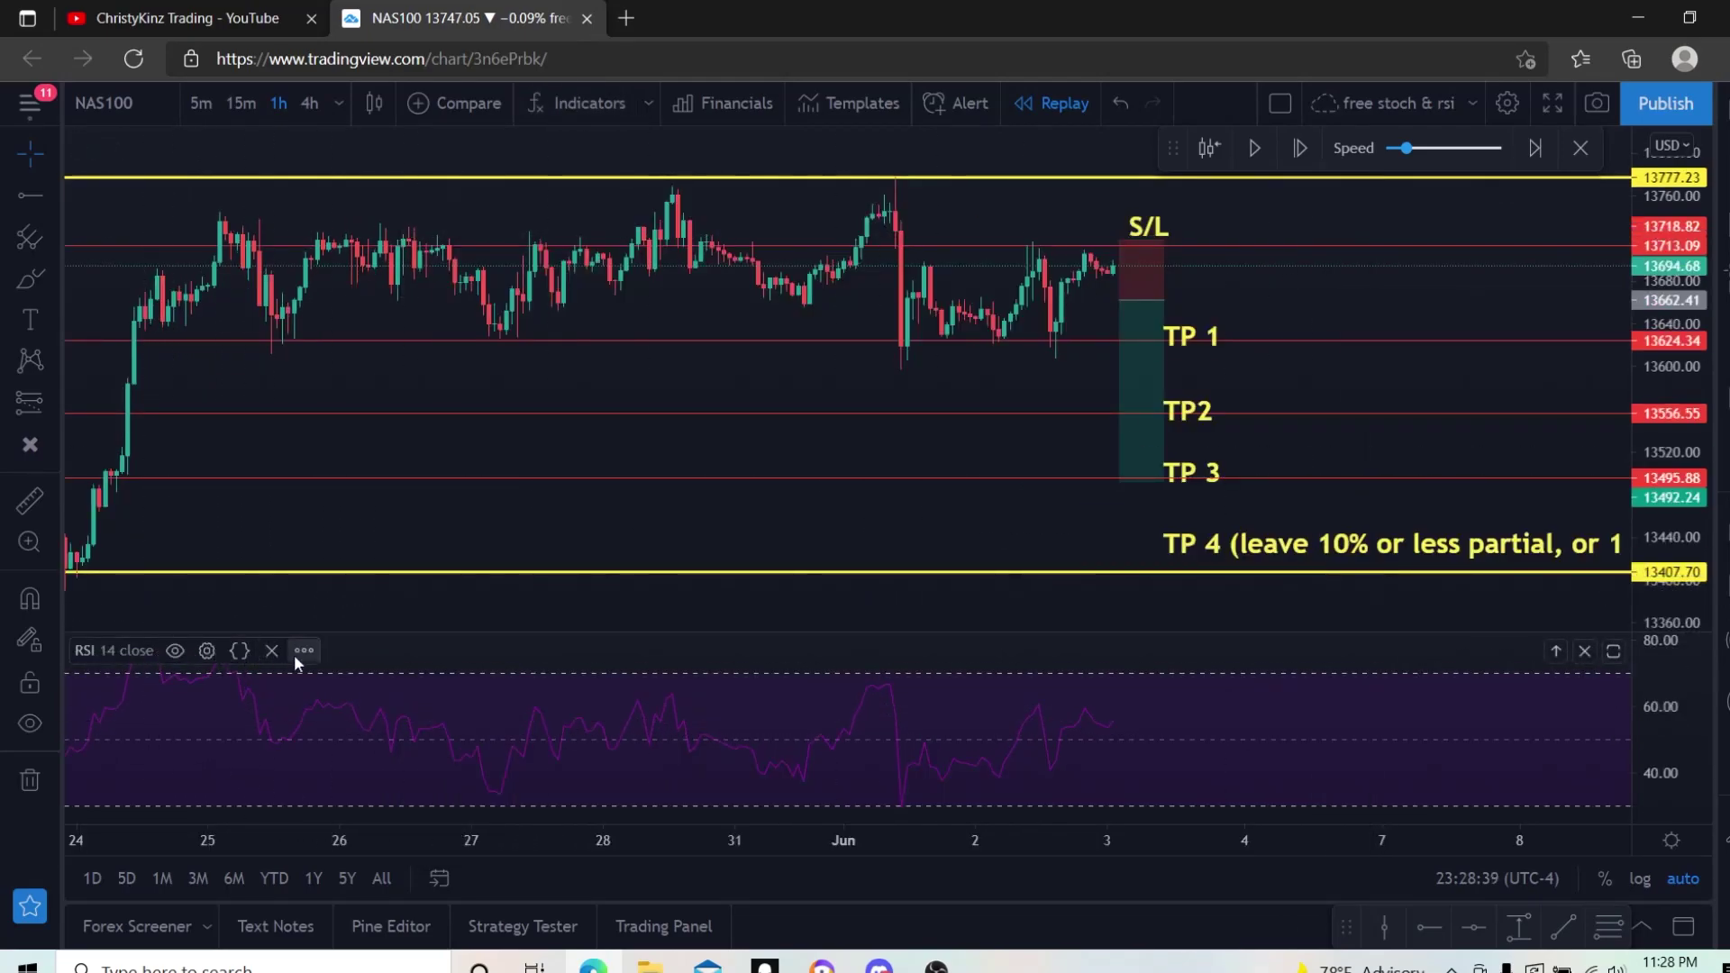
Set the RSI indicator's upper and lower band values to 50.
left_click(304, 650)
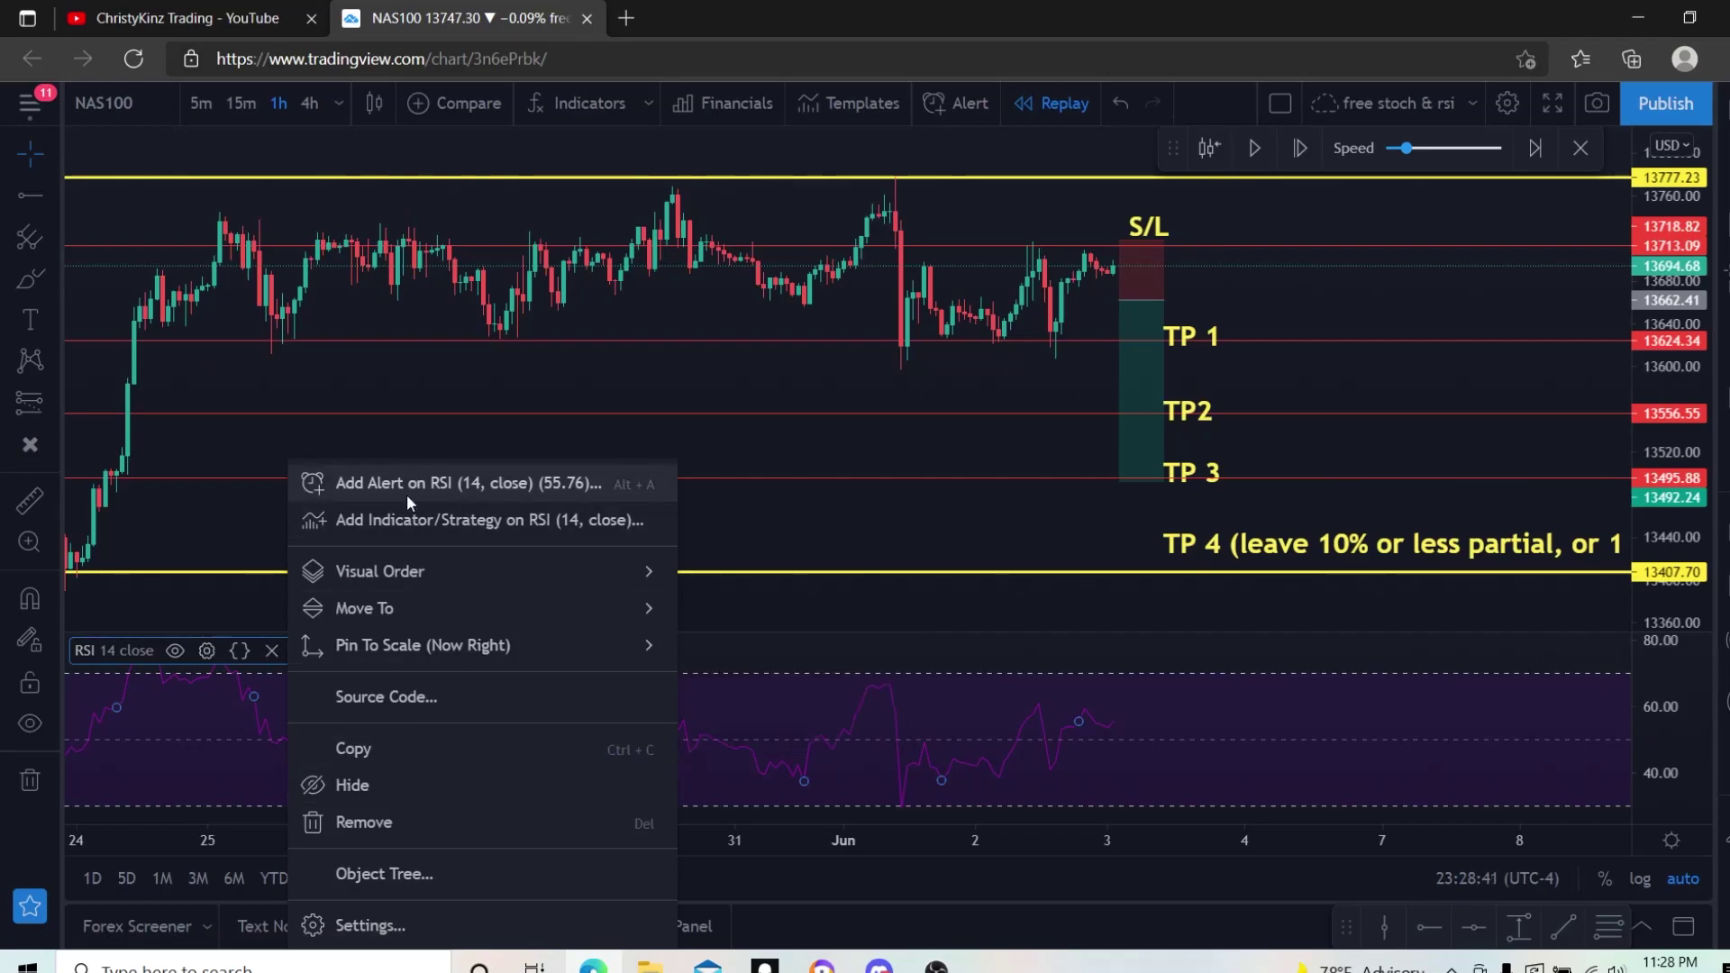
left_click(398, 928)
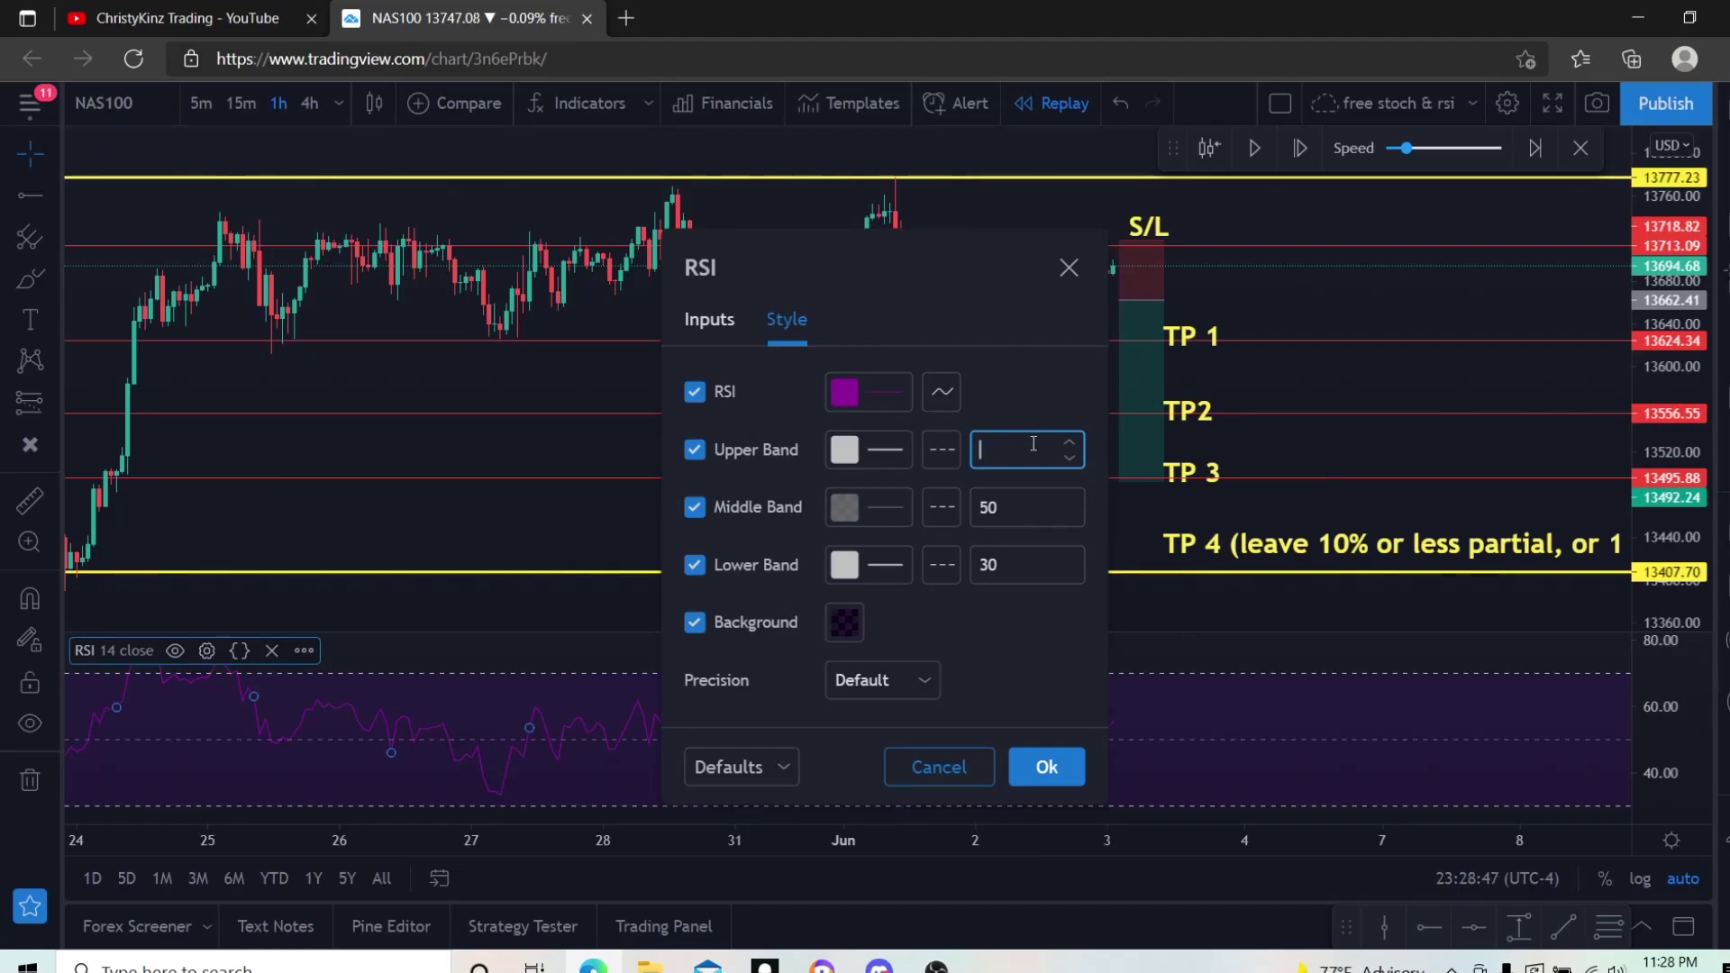
left_click(1035, 567)
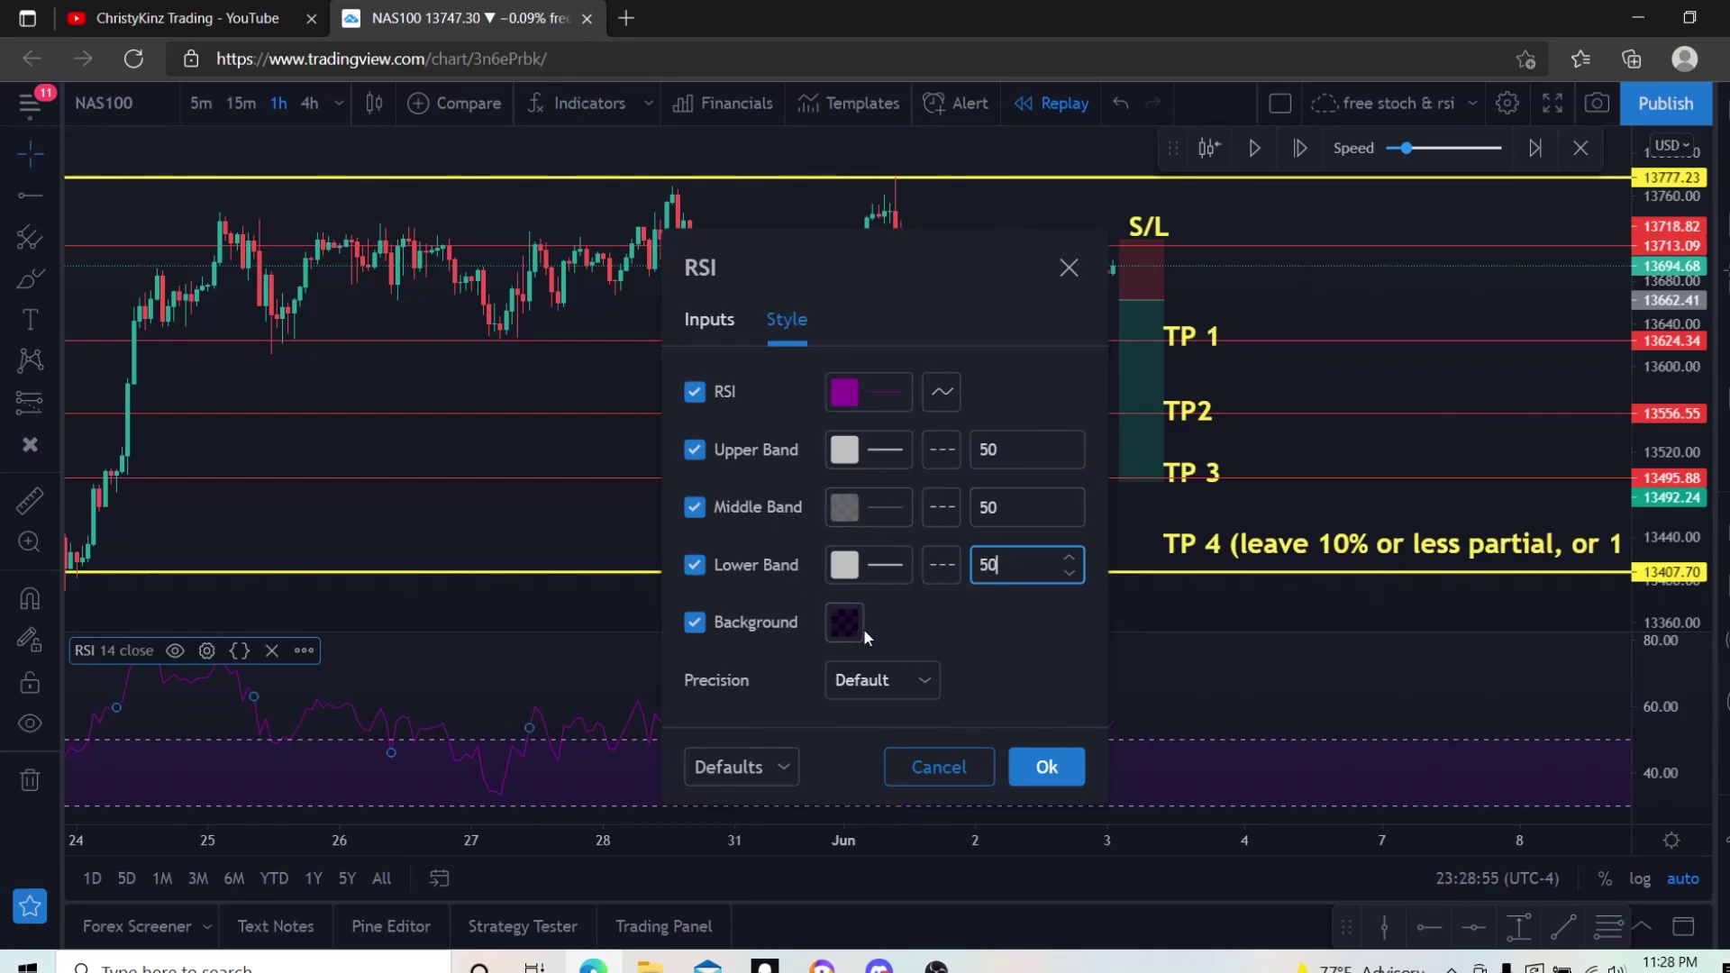
Recolour the RSI line pink and give it the third, thicker line weight.
left_click(844, 394)
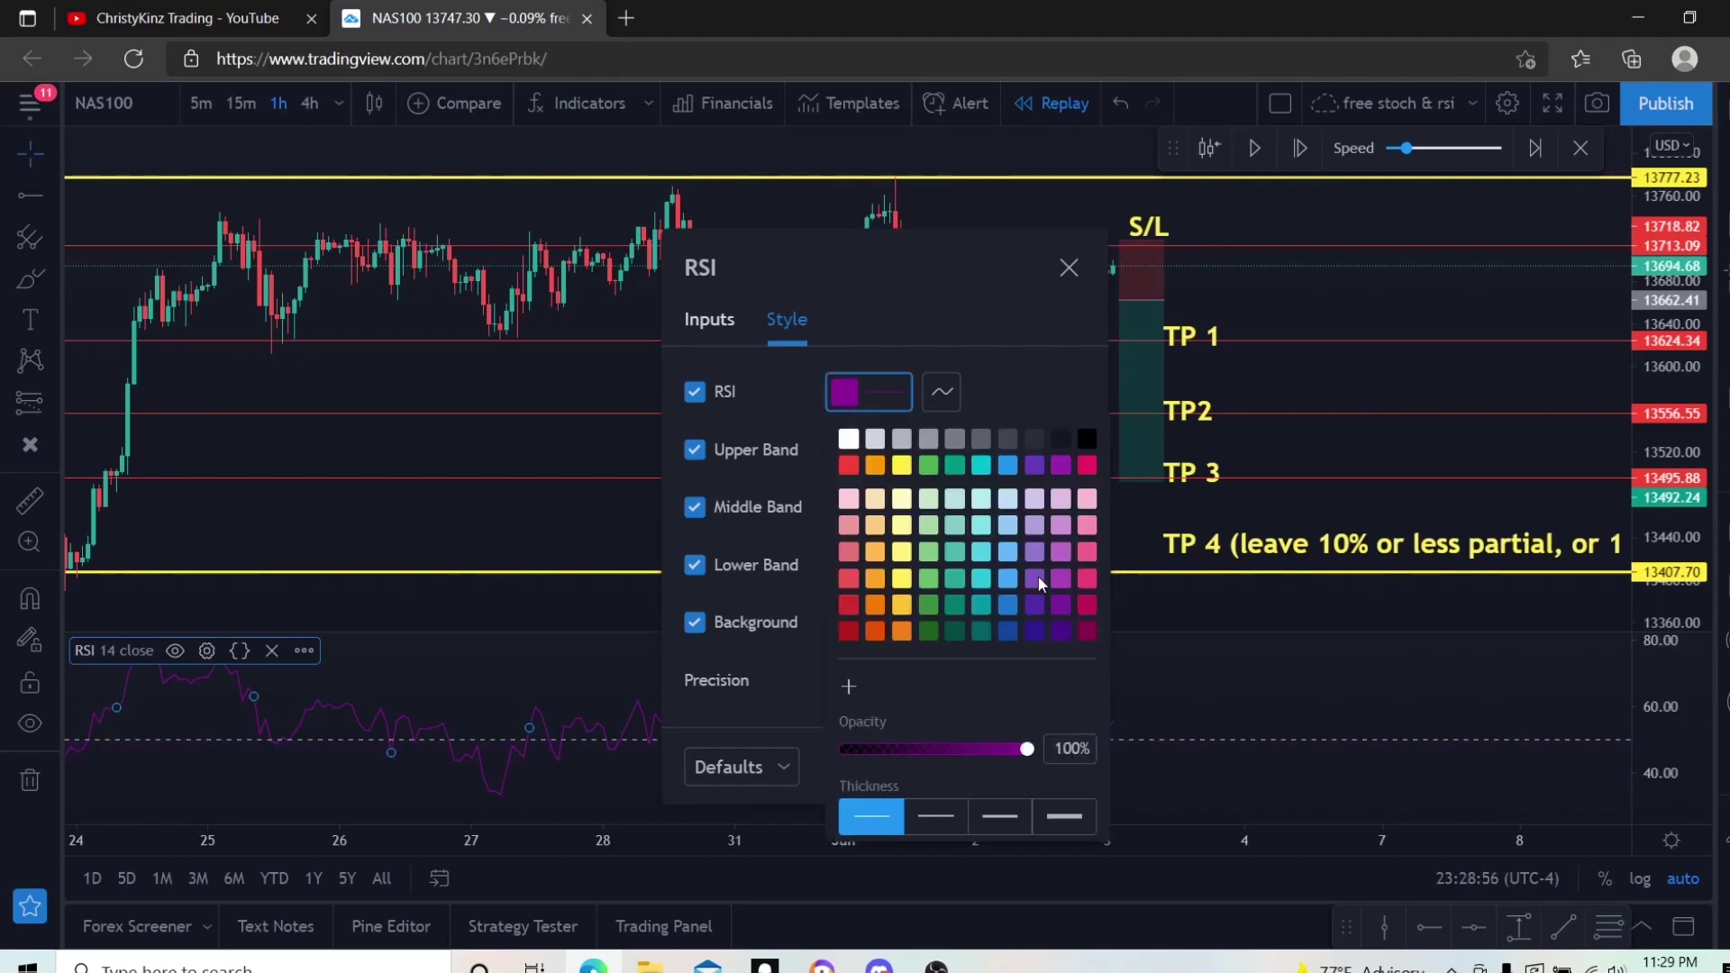
left_click(1089, 553)
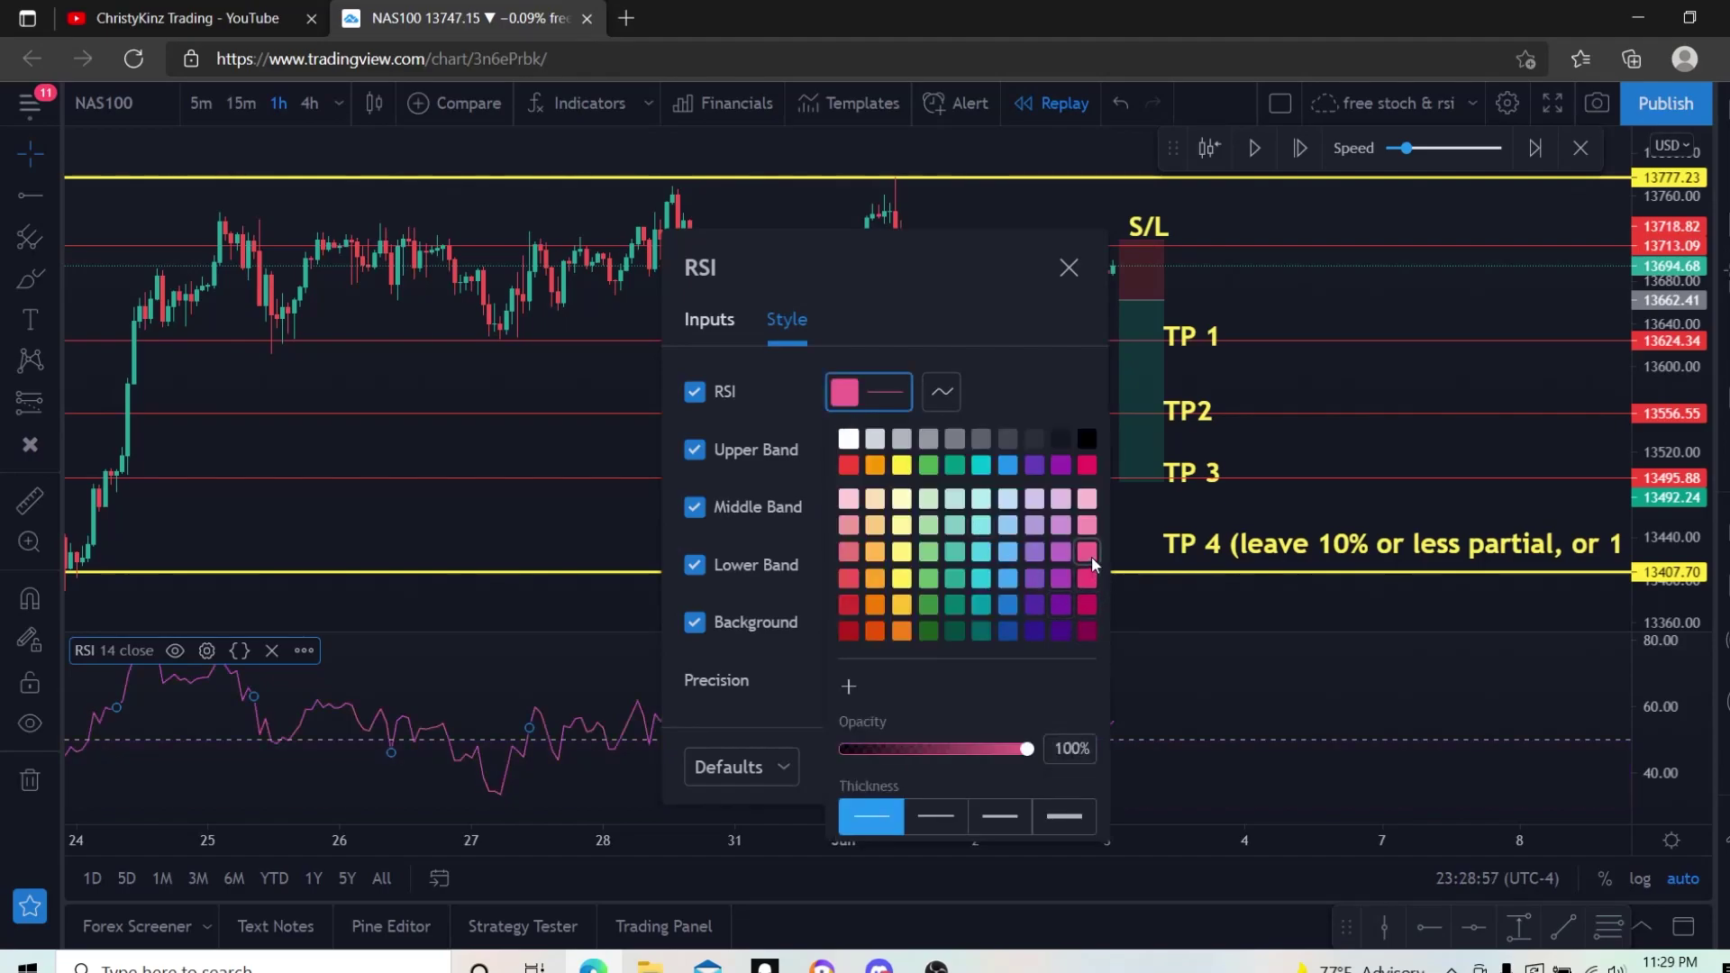
left_click(988, 824)
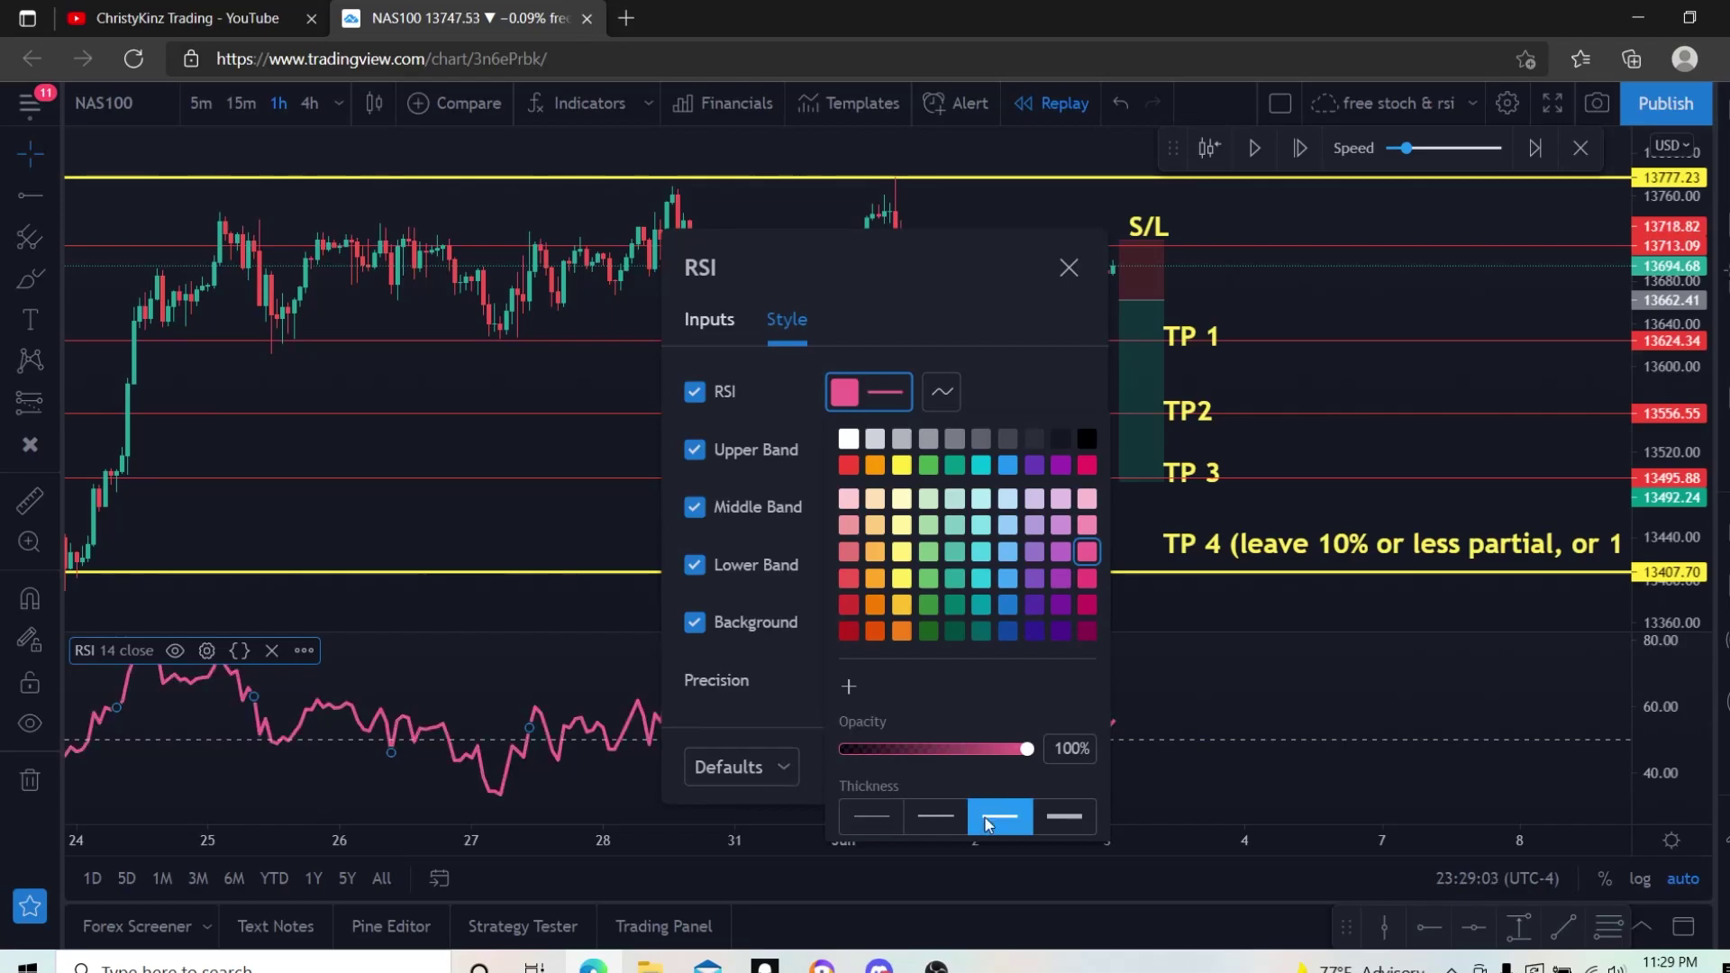
left_click(997, 384)
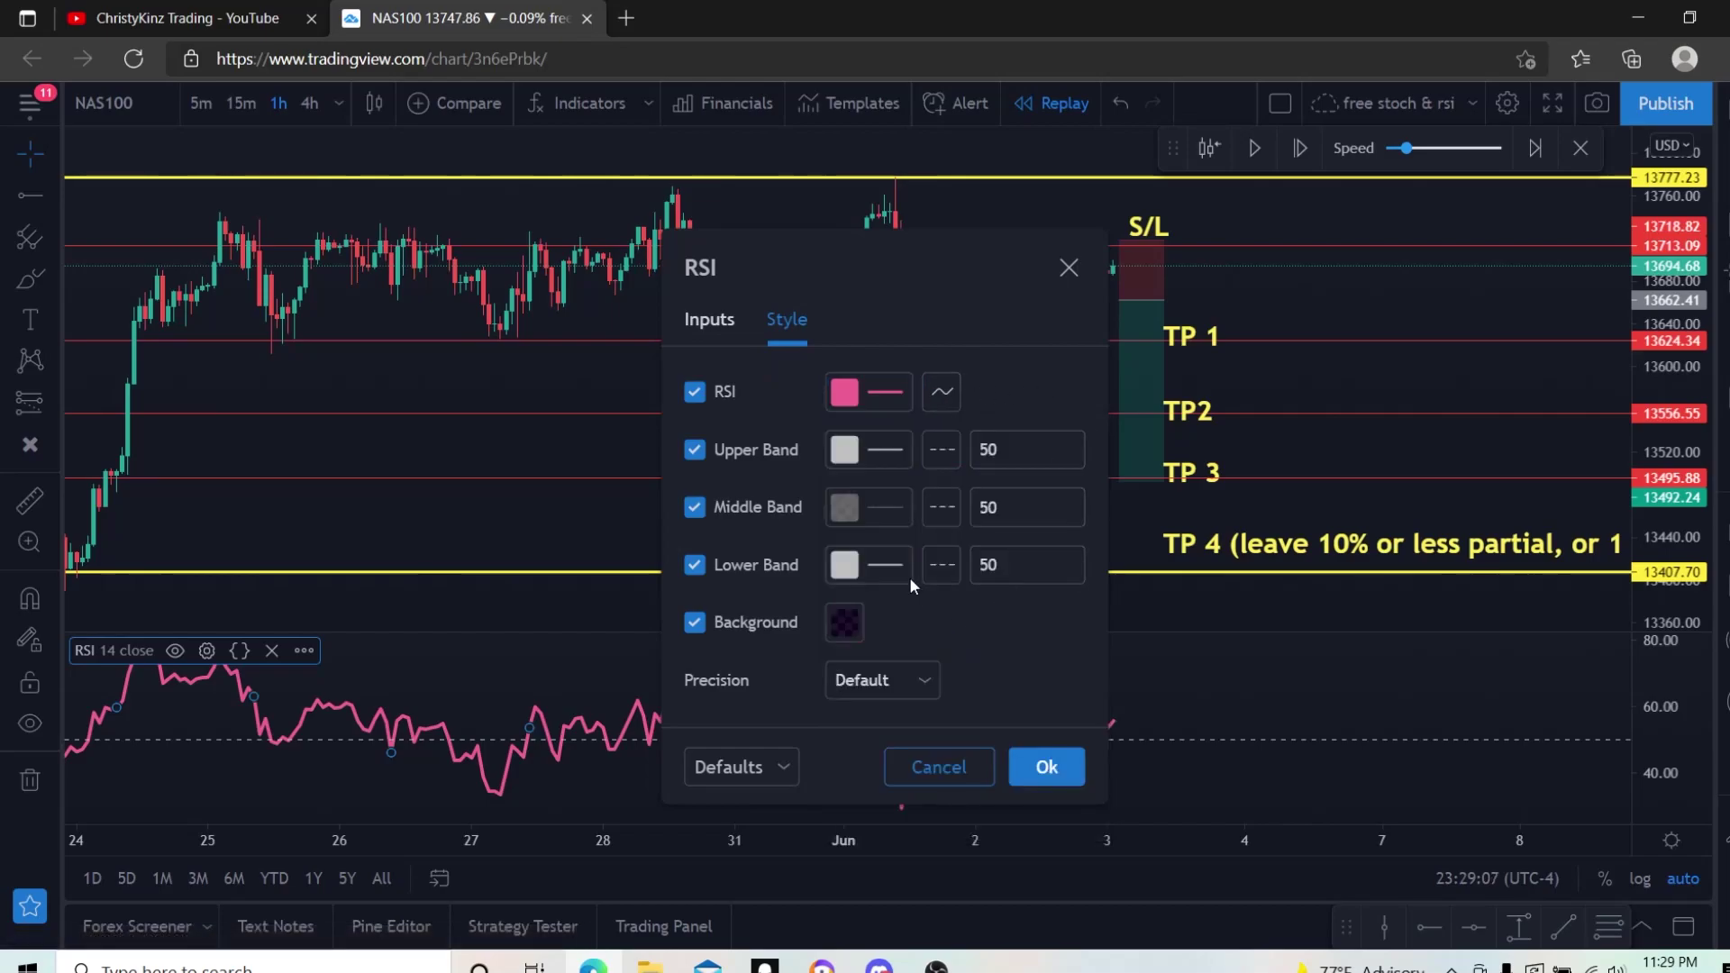
Recolour the RSI lower band line white and give it the second line thickness.
left_click(875, 570)
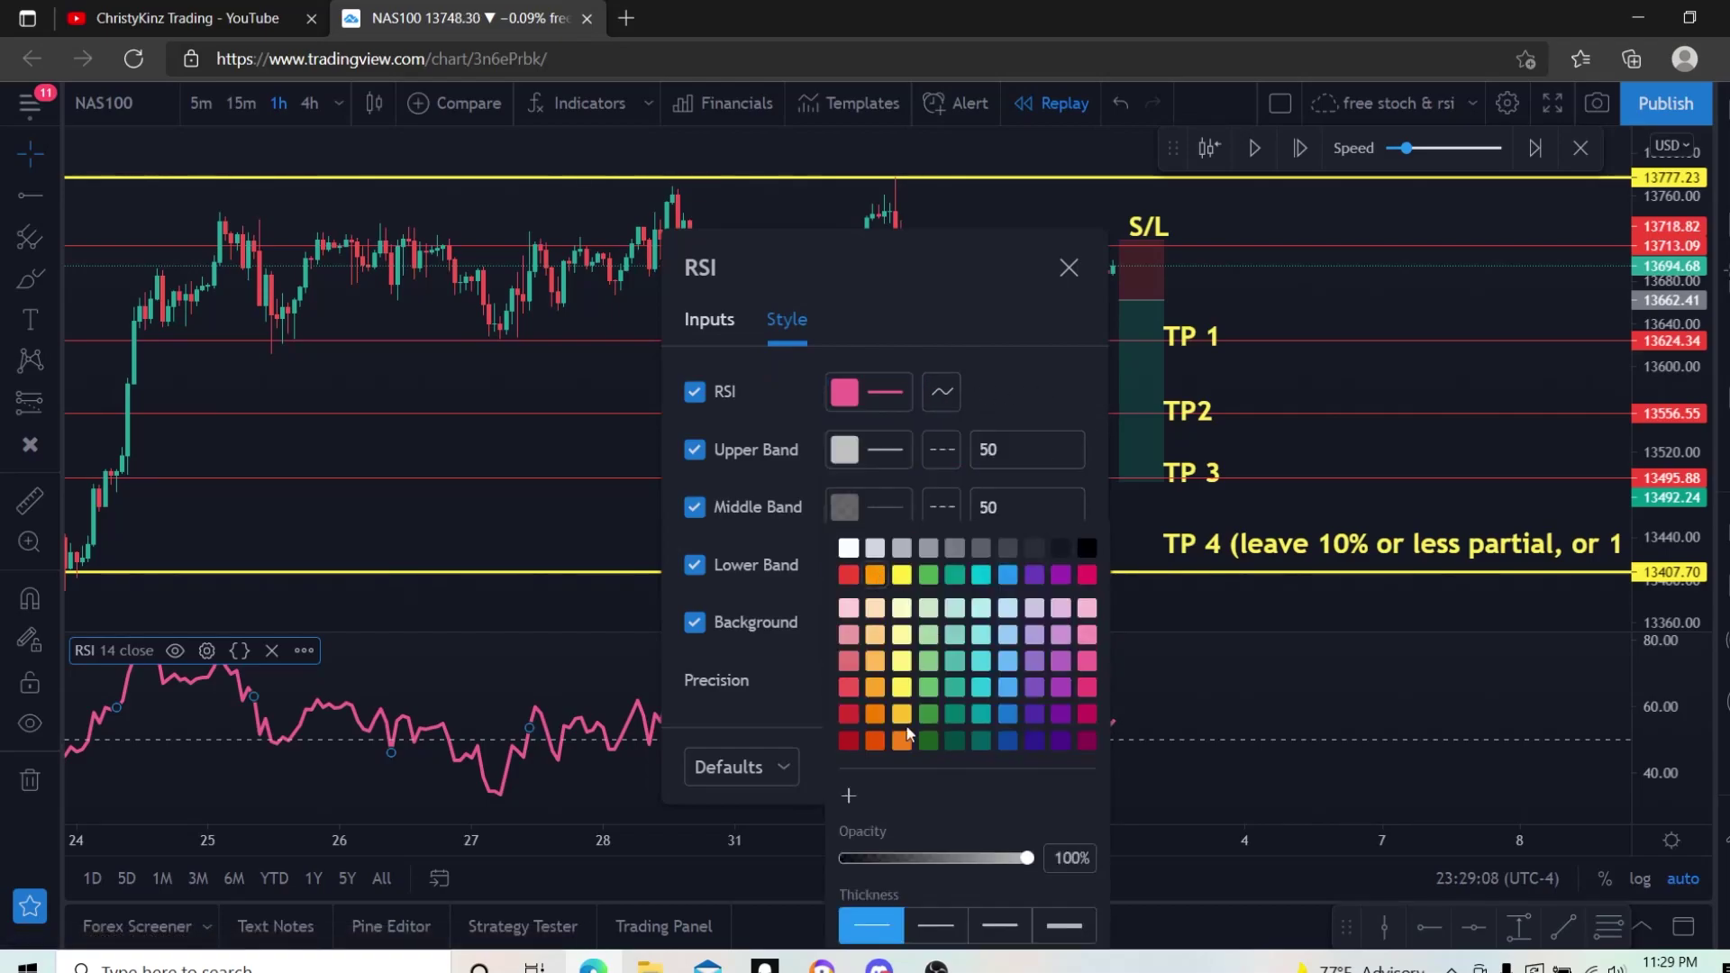
left_click(848, 551)
left_click(996, 925)
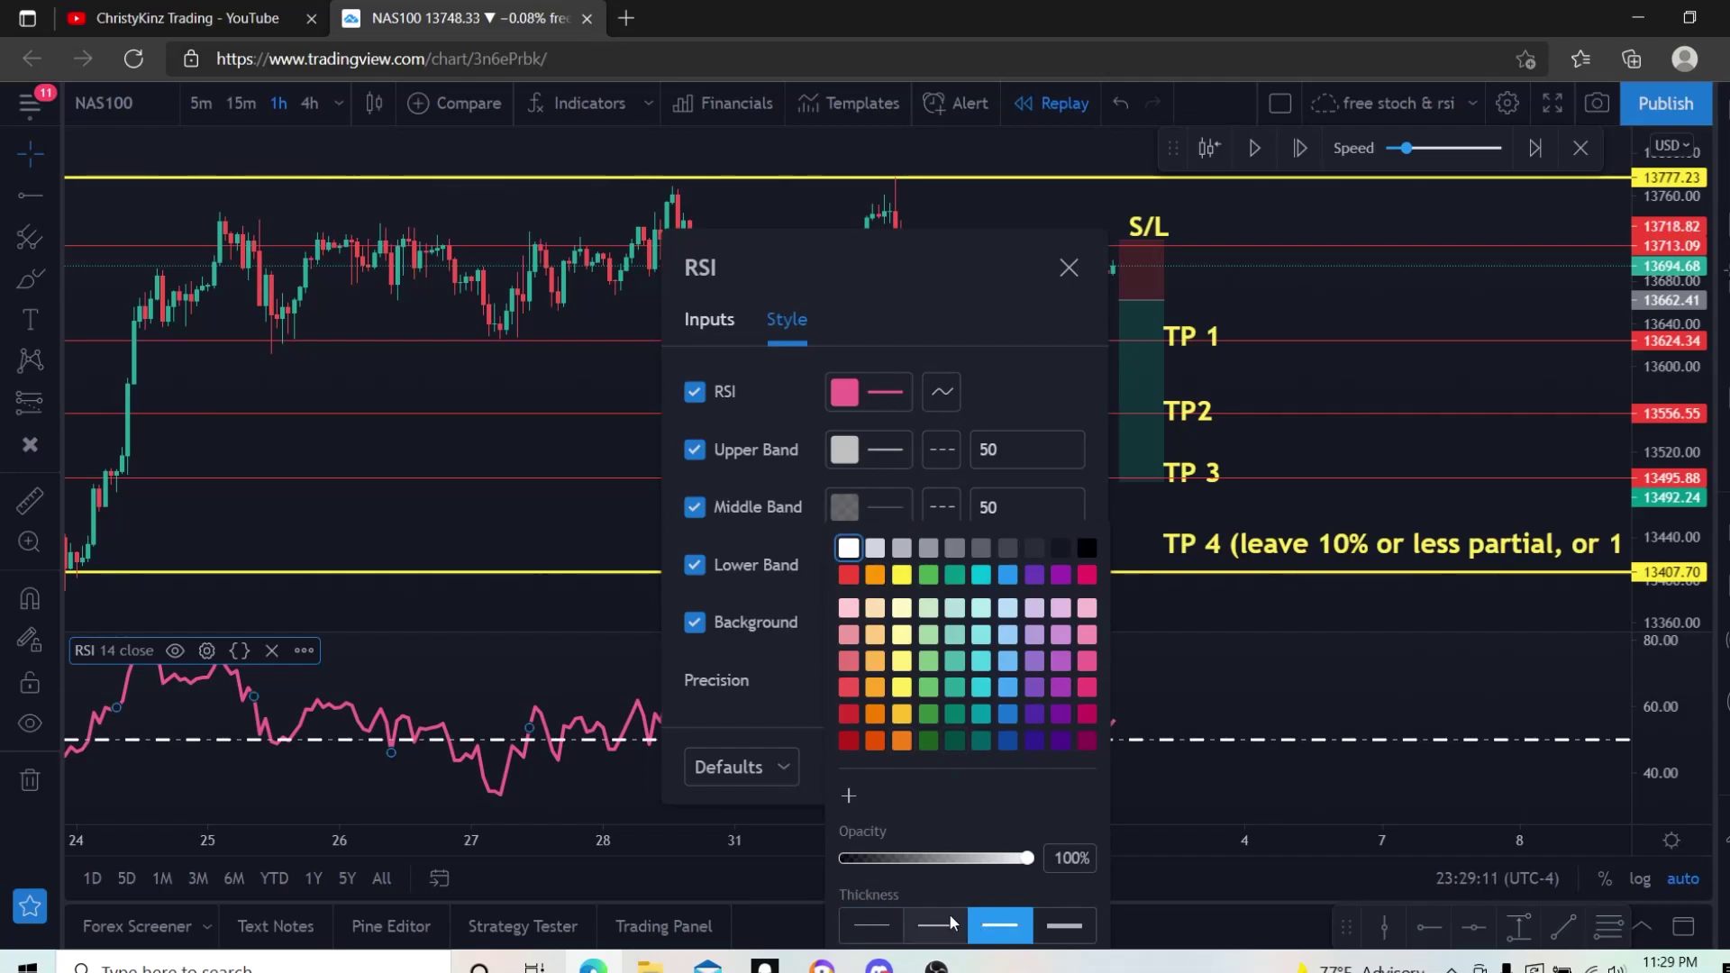
left_click(948, 924)
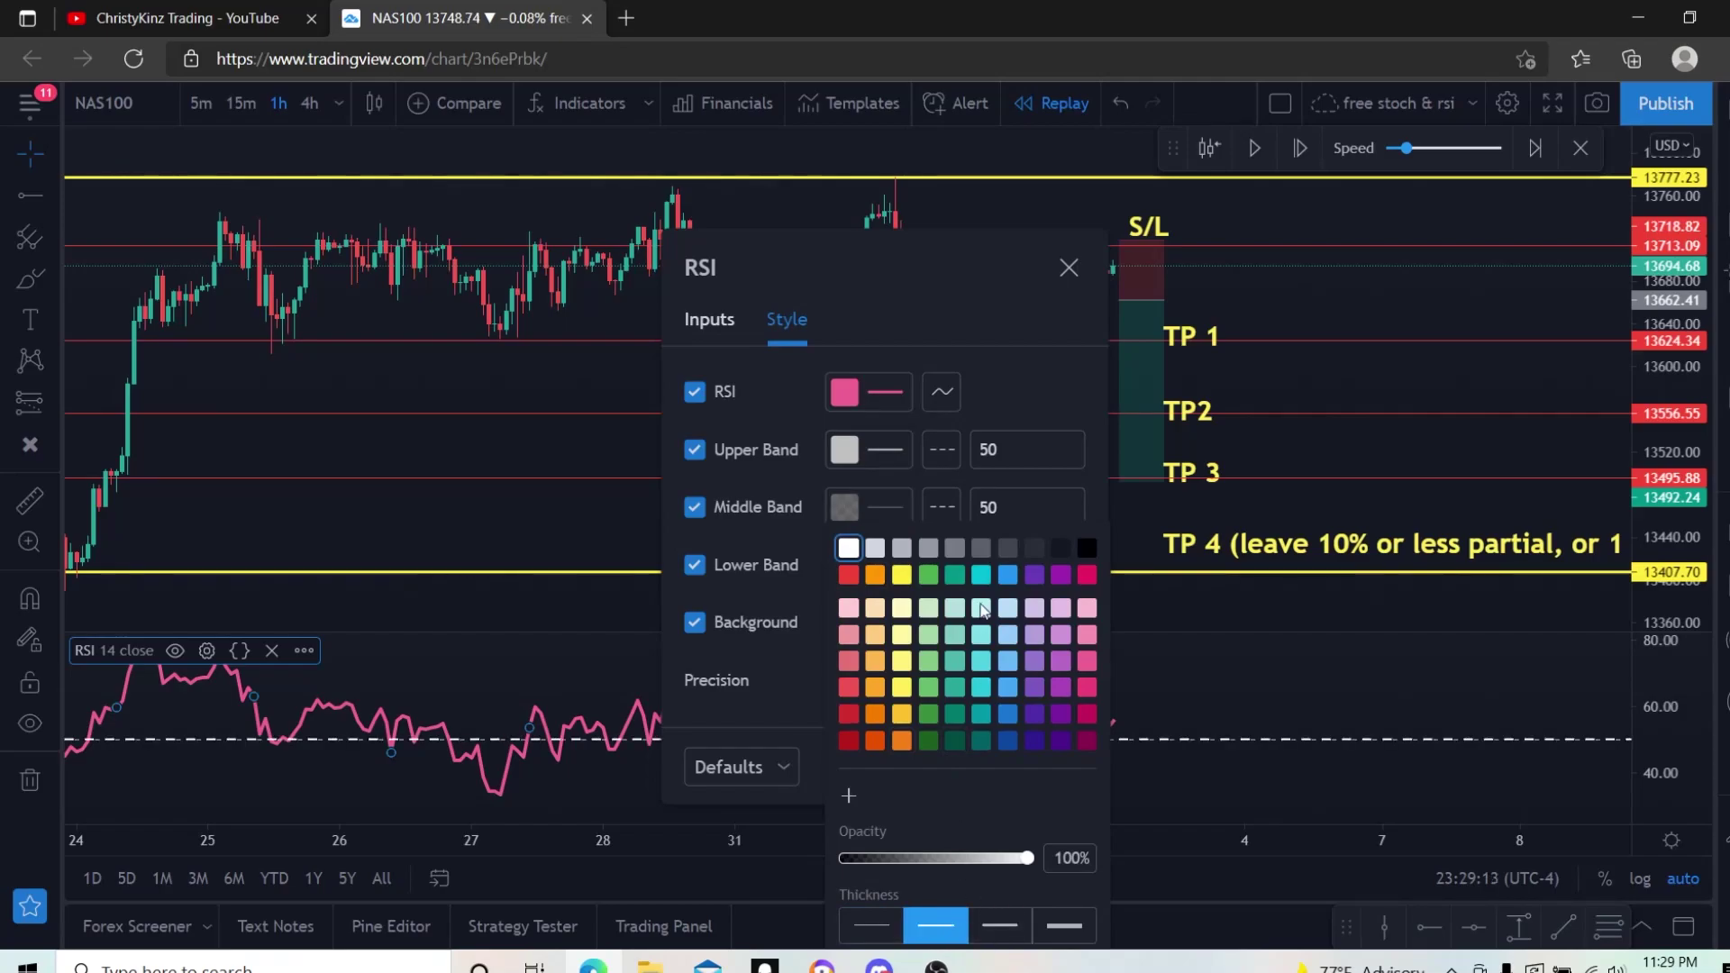
Change the RSI upper and lower bands from dashed to solid lines and apply the settings.
left_click(944, 451)
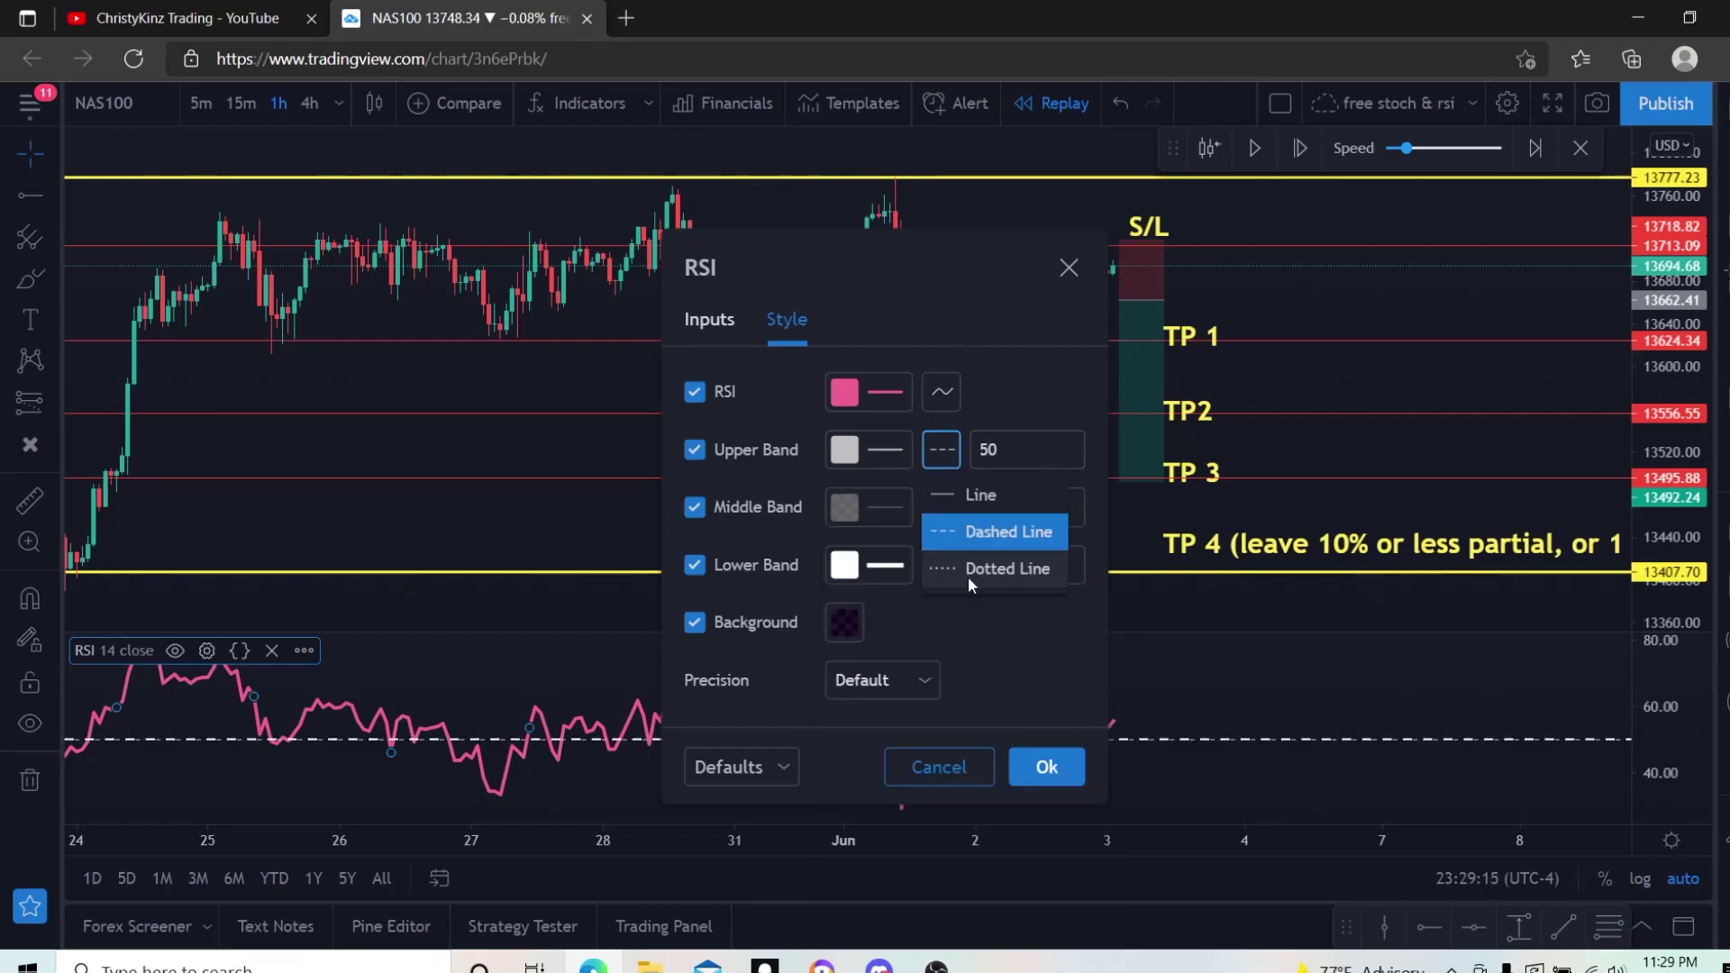
left_click(955, 501)
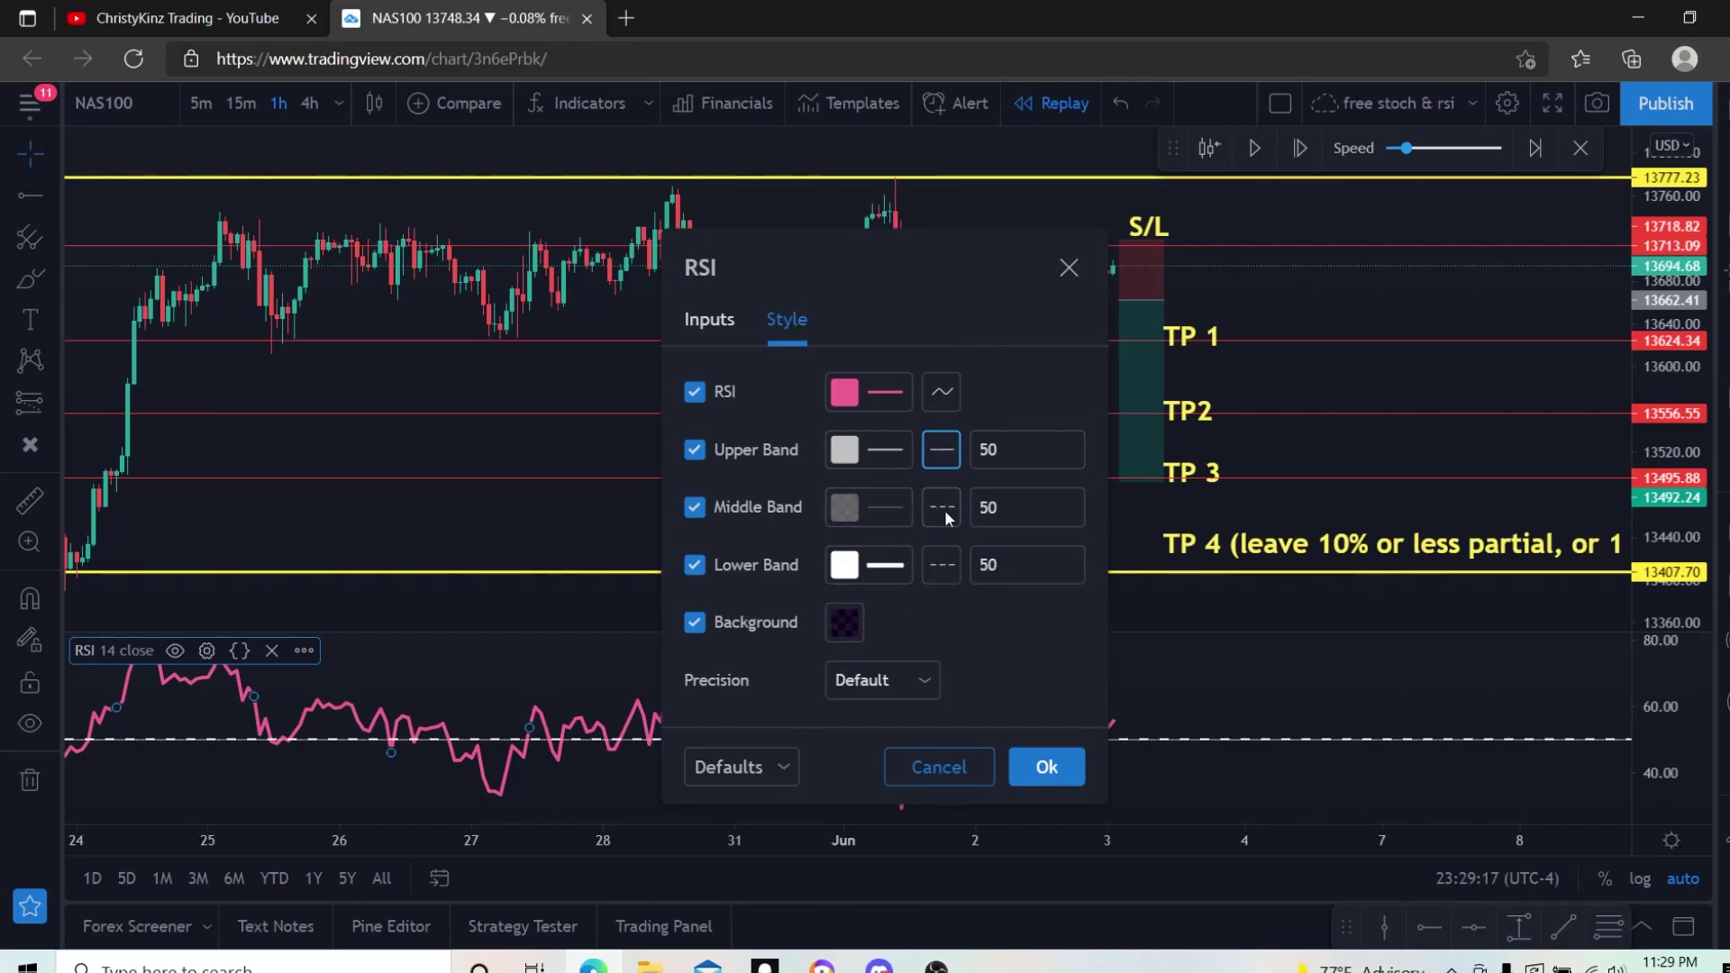
left_click(953, 571)
left_click(970, 621)
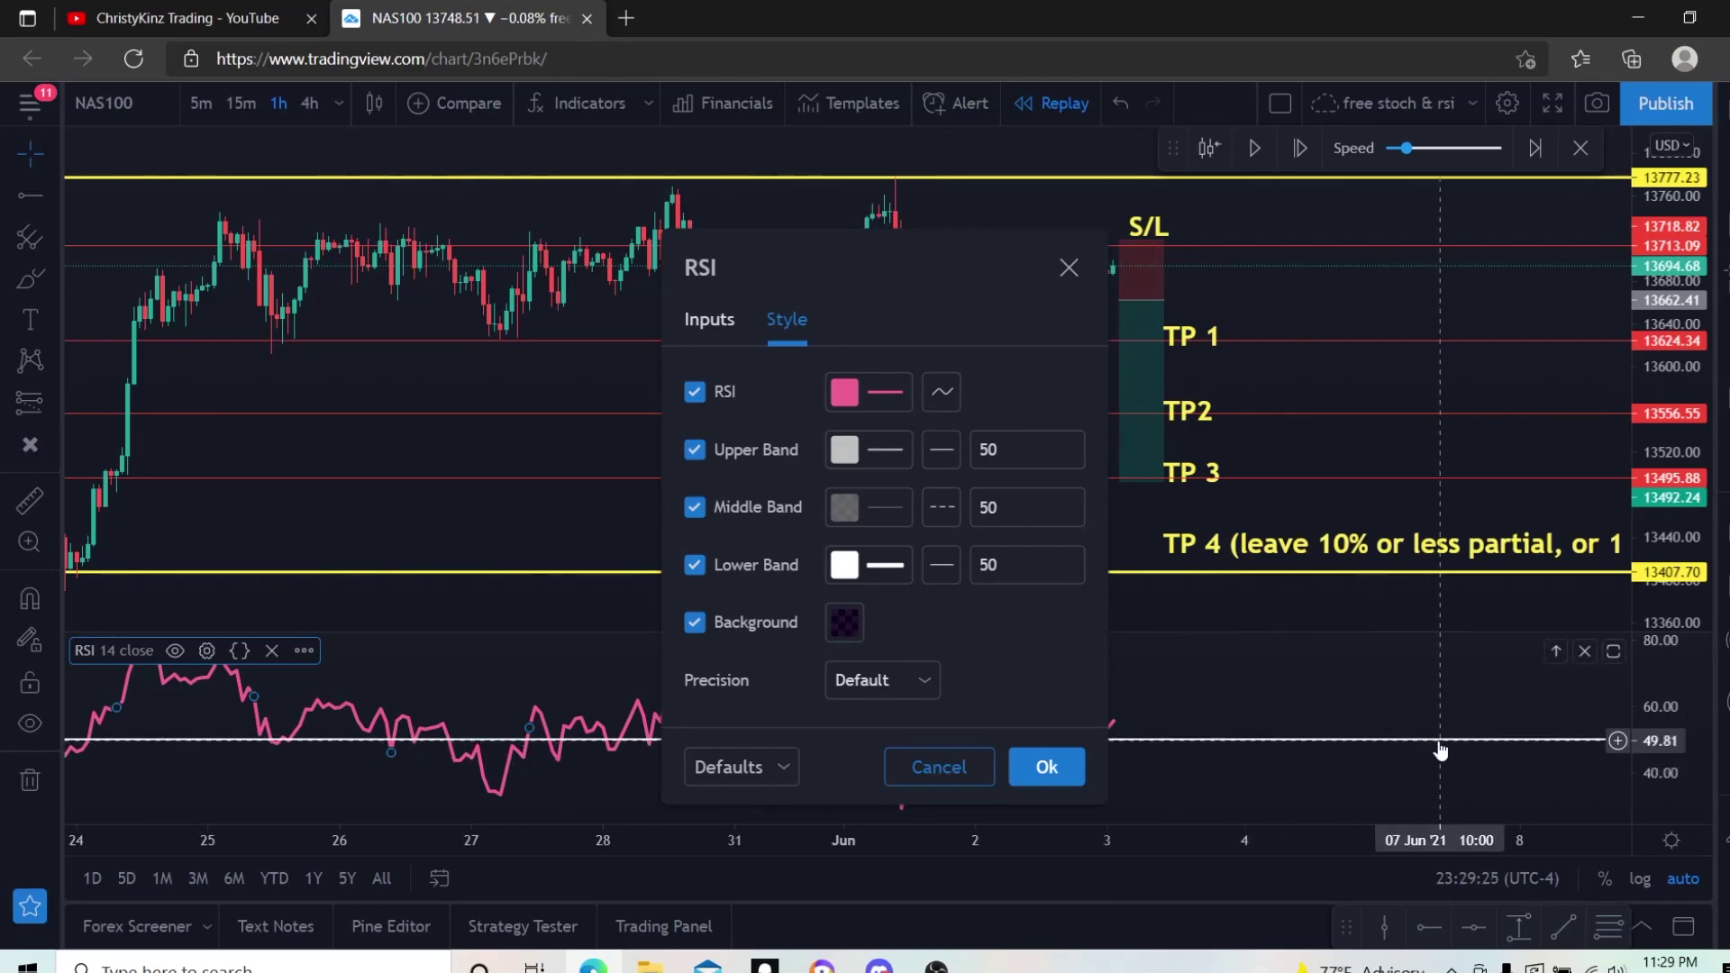
left_click(1046, 767)
scroll(879, 723, "up", 1)
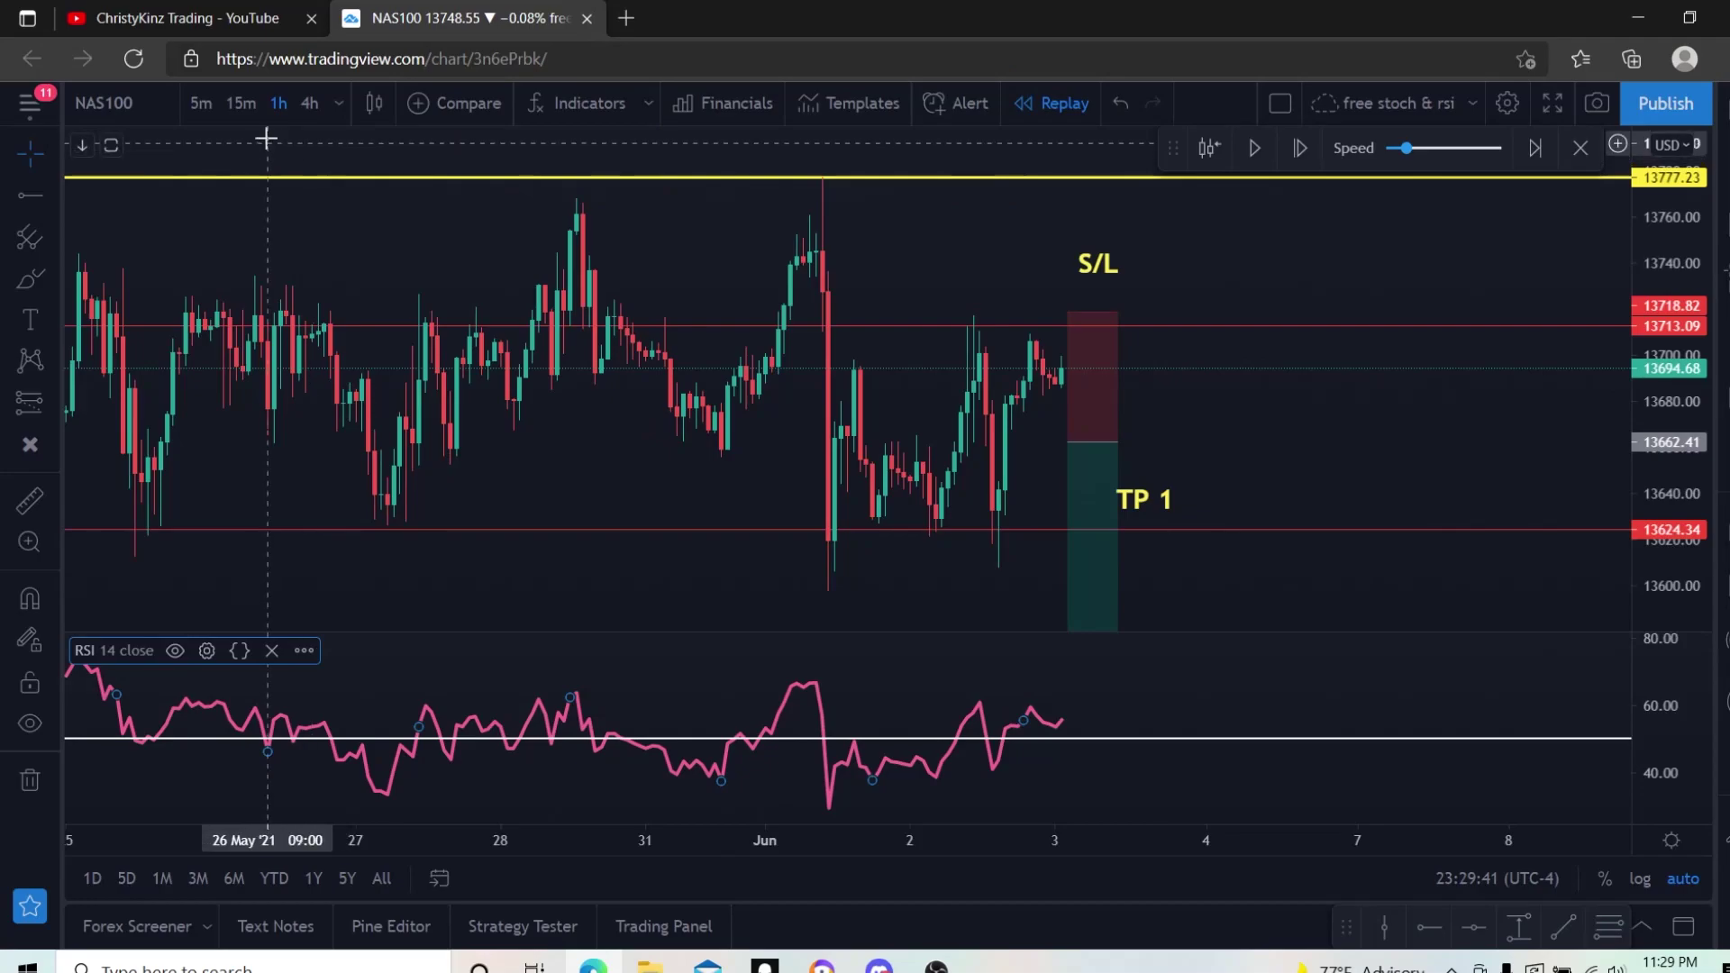
left_click(568, 101)
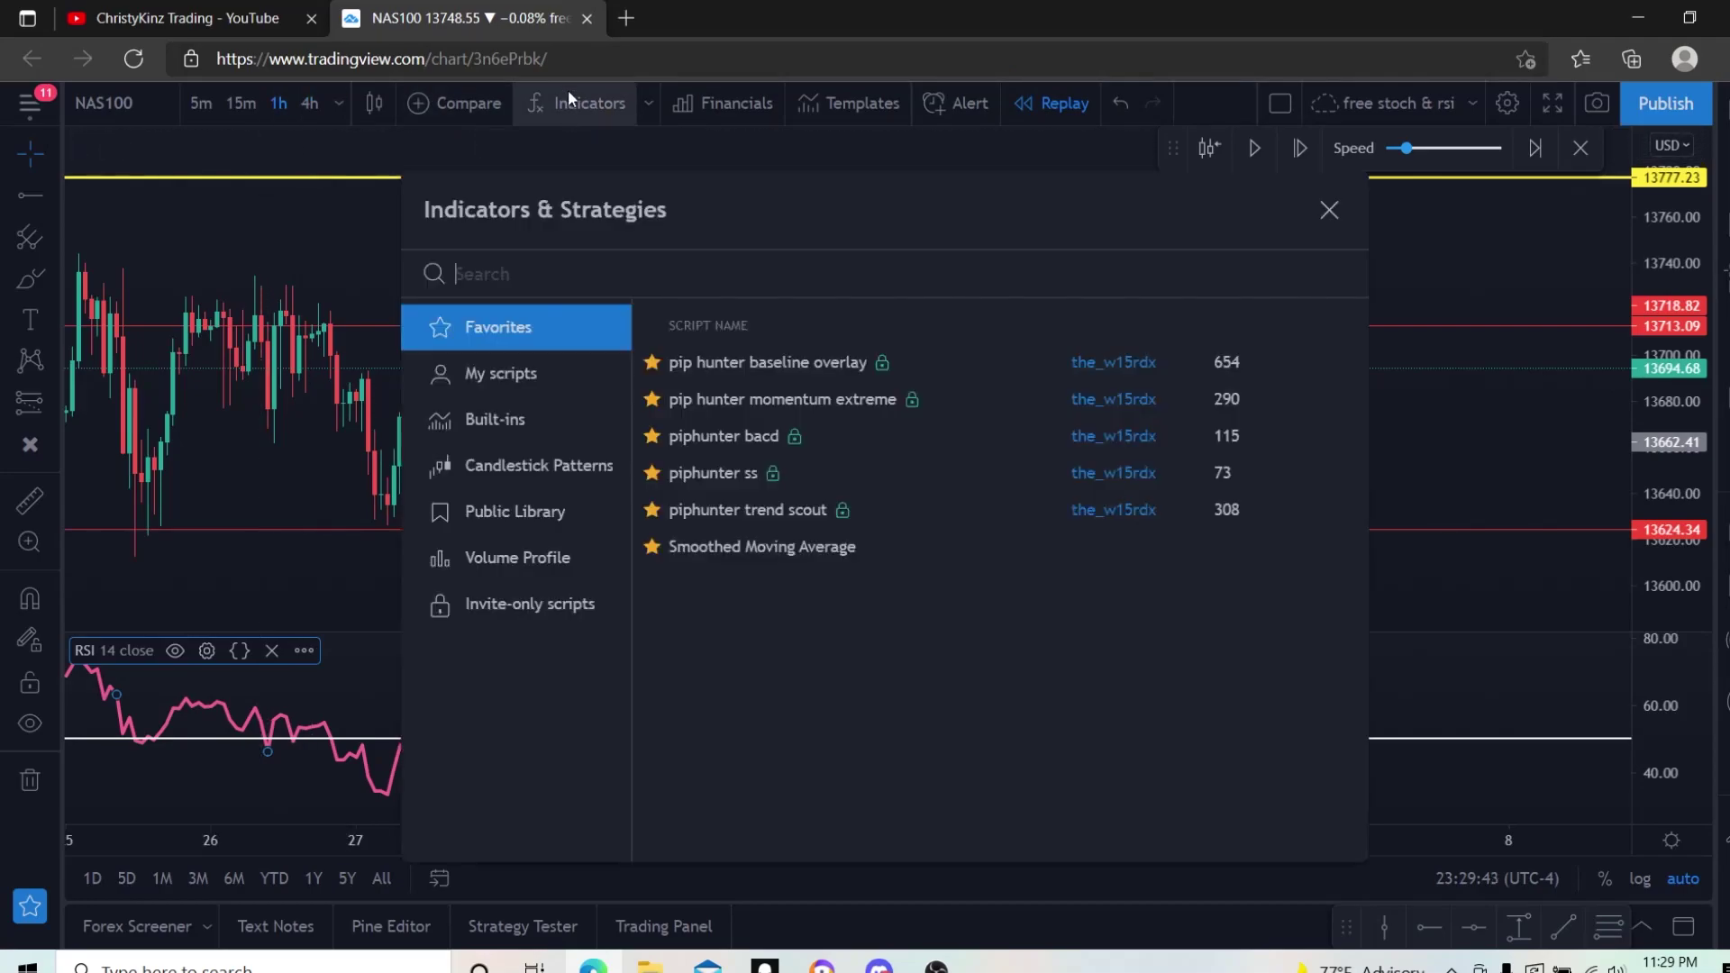
left_click(1329, 210)
scroll(1140, 734, "up", 1)
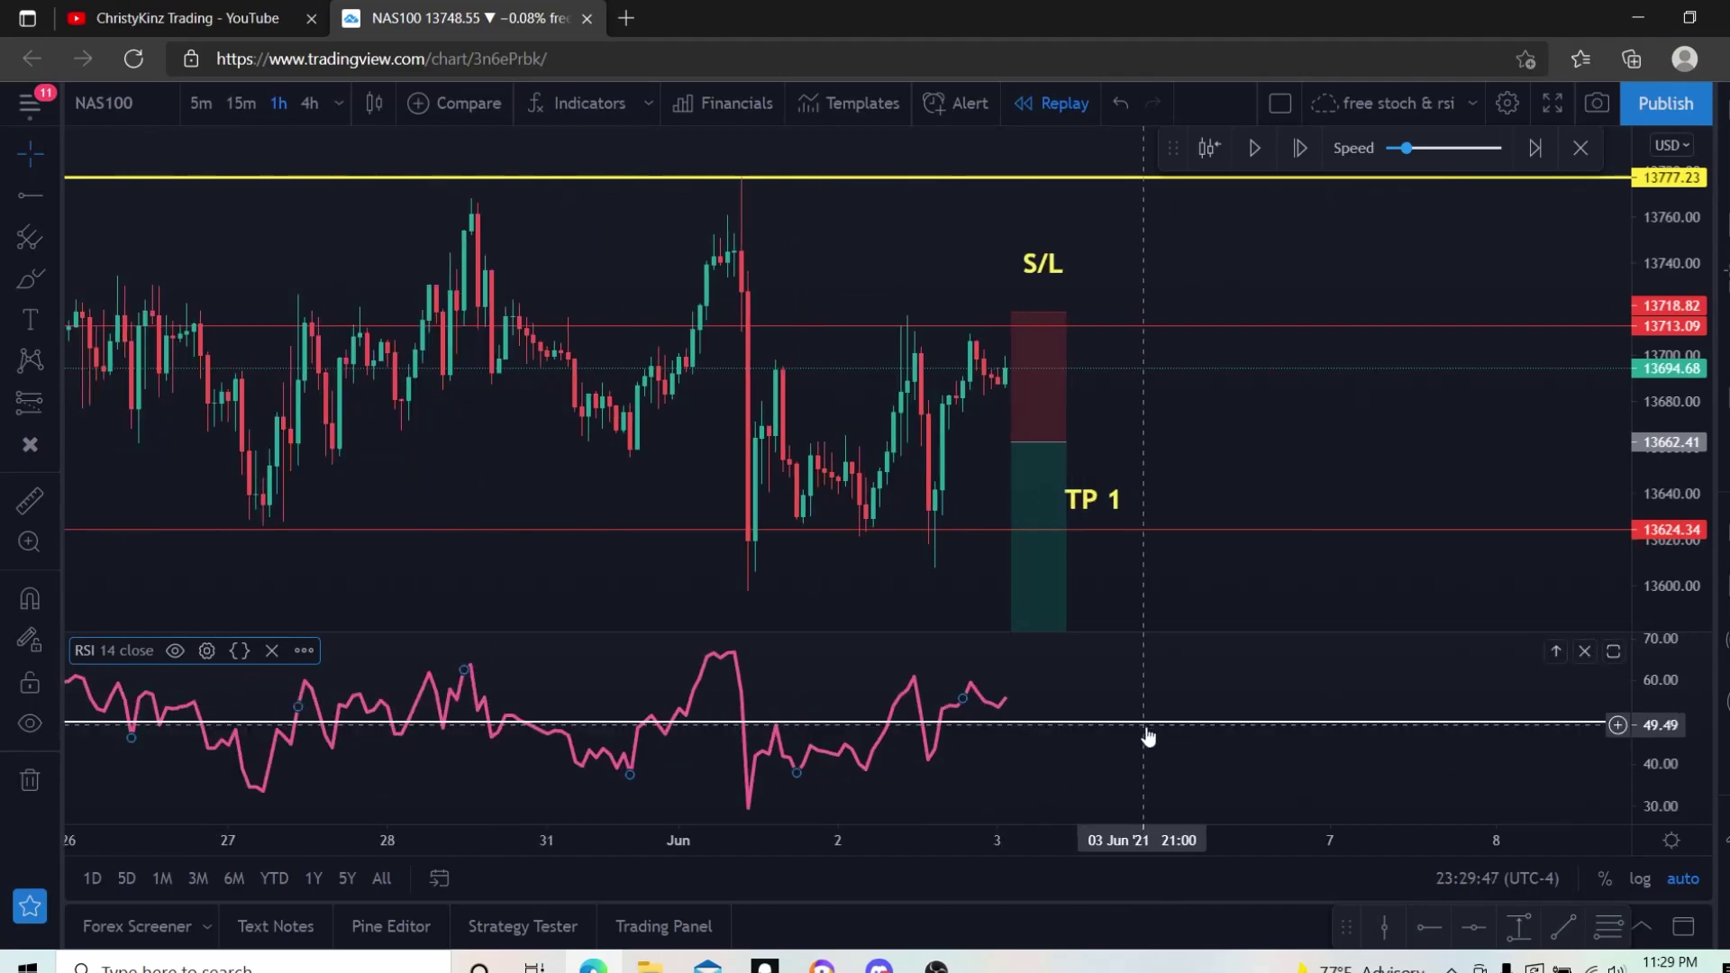
scroll(1160, 764, "up", 1)
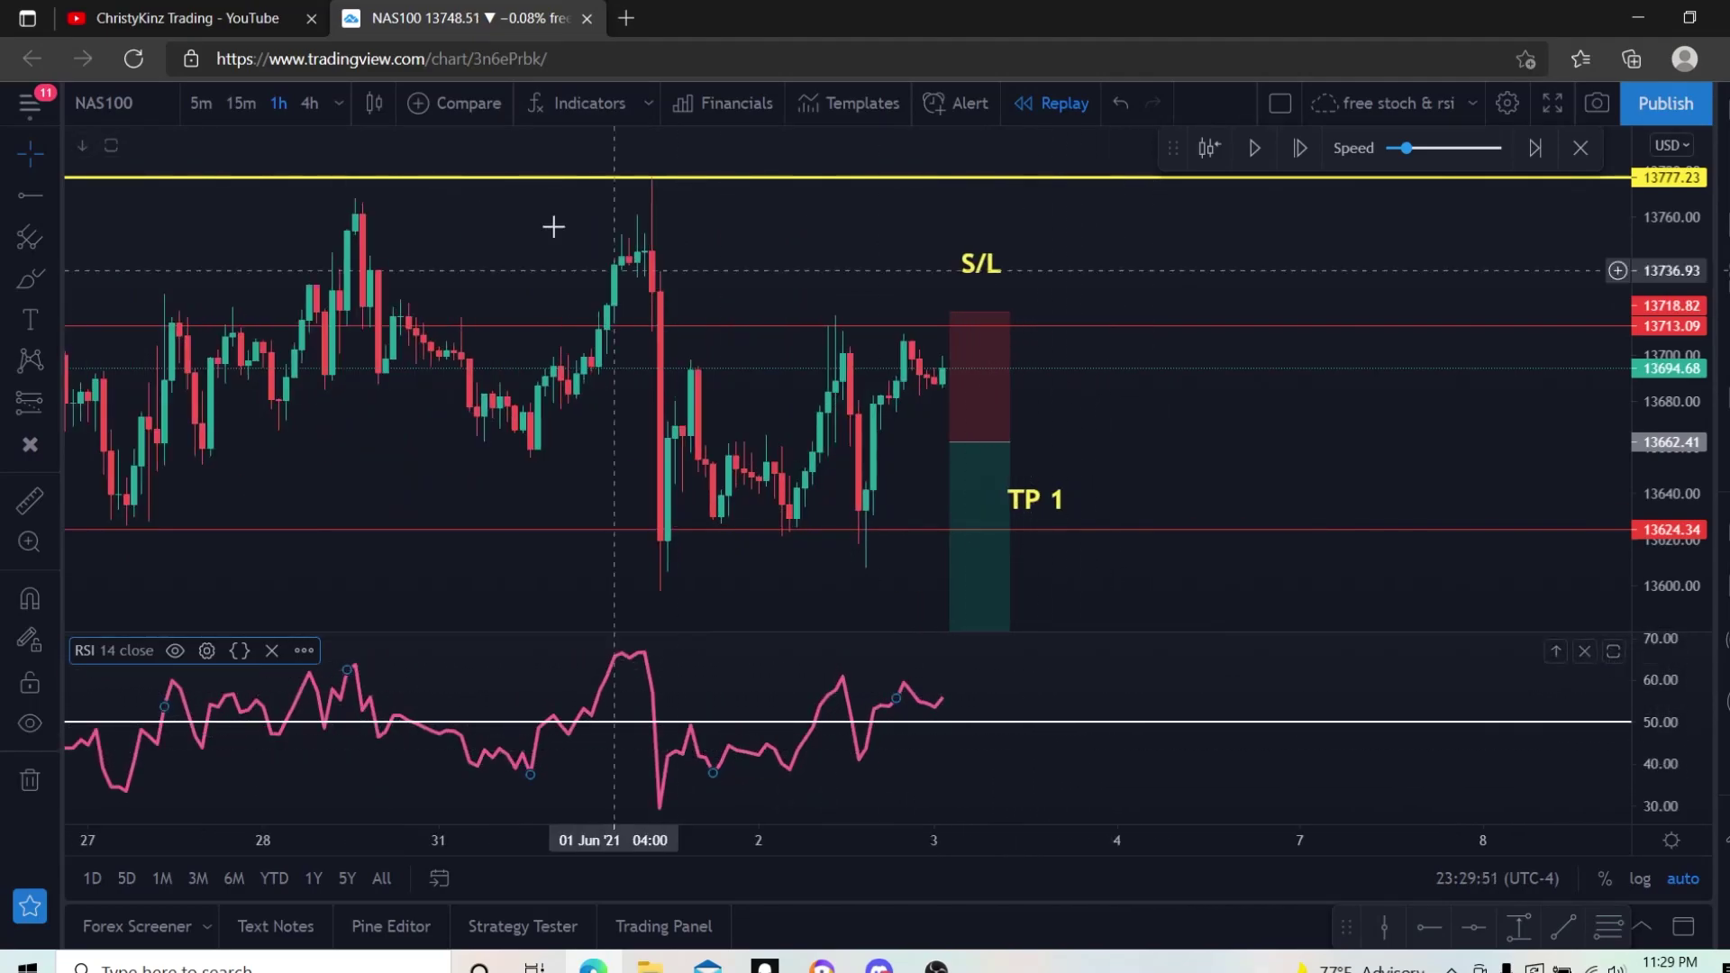
Search the indicators for "stoc" and add the built-in Stochastic RSI to the chart.
left_click(564, 106)
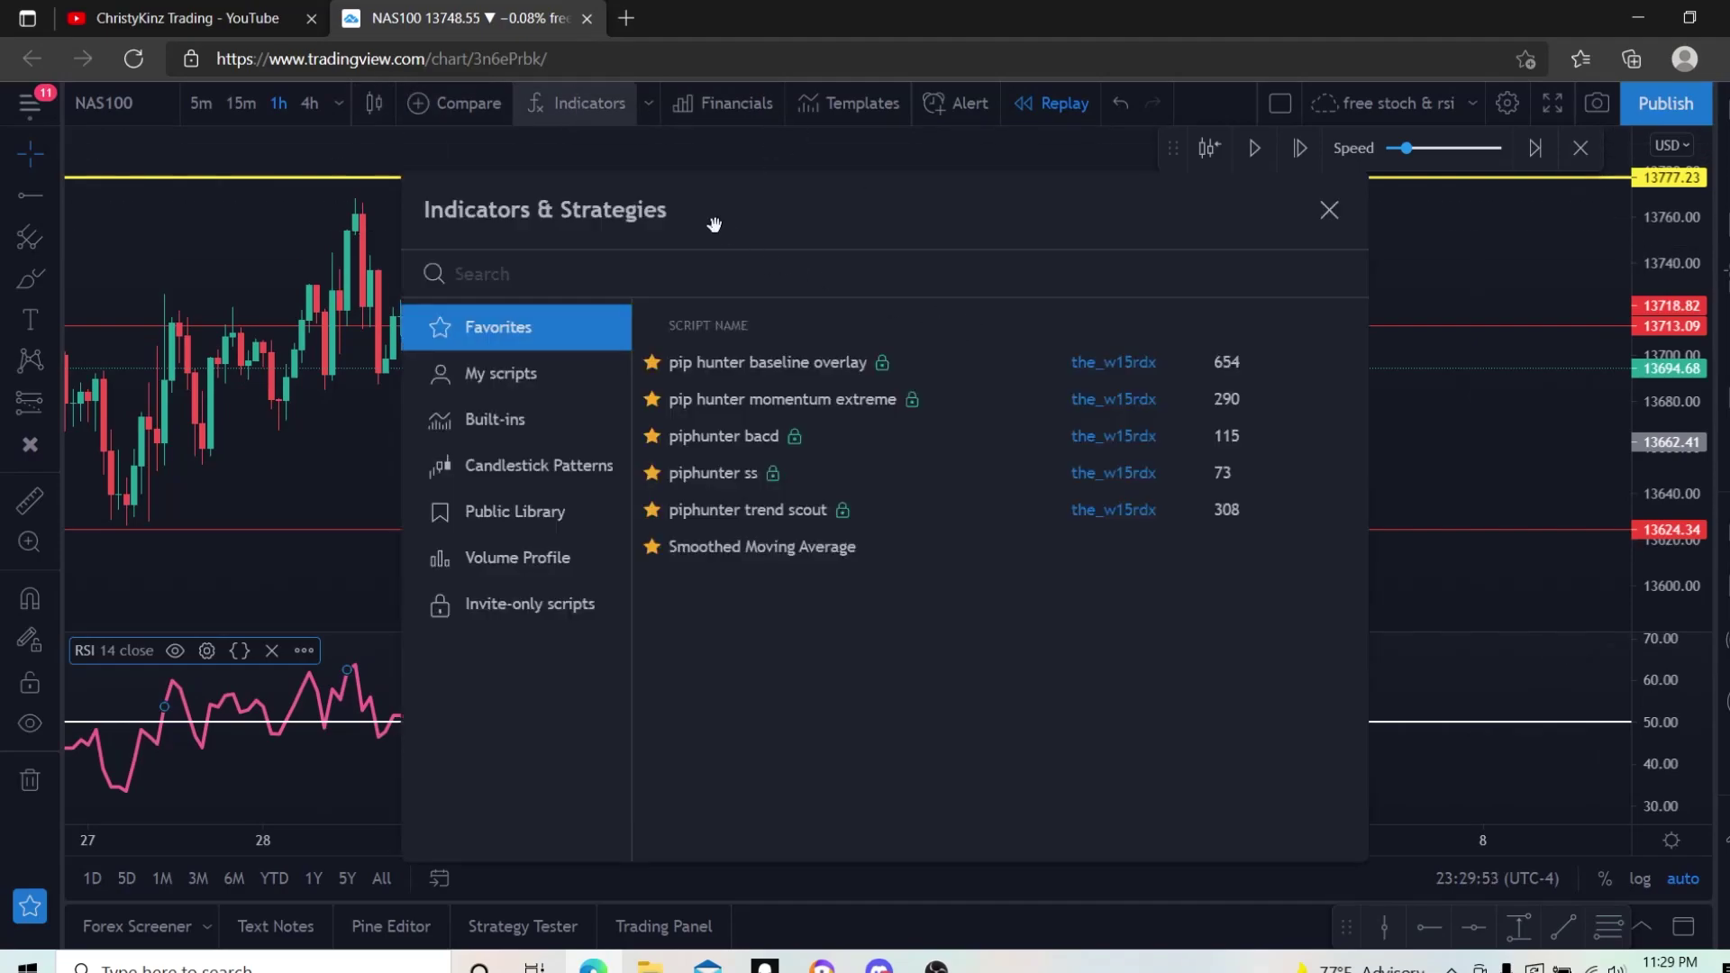
type("stoc")
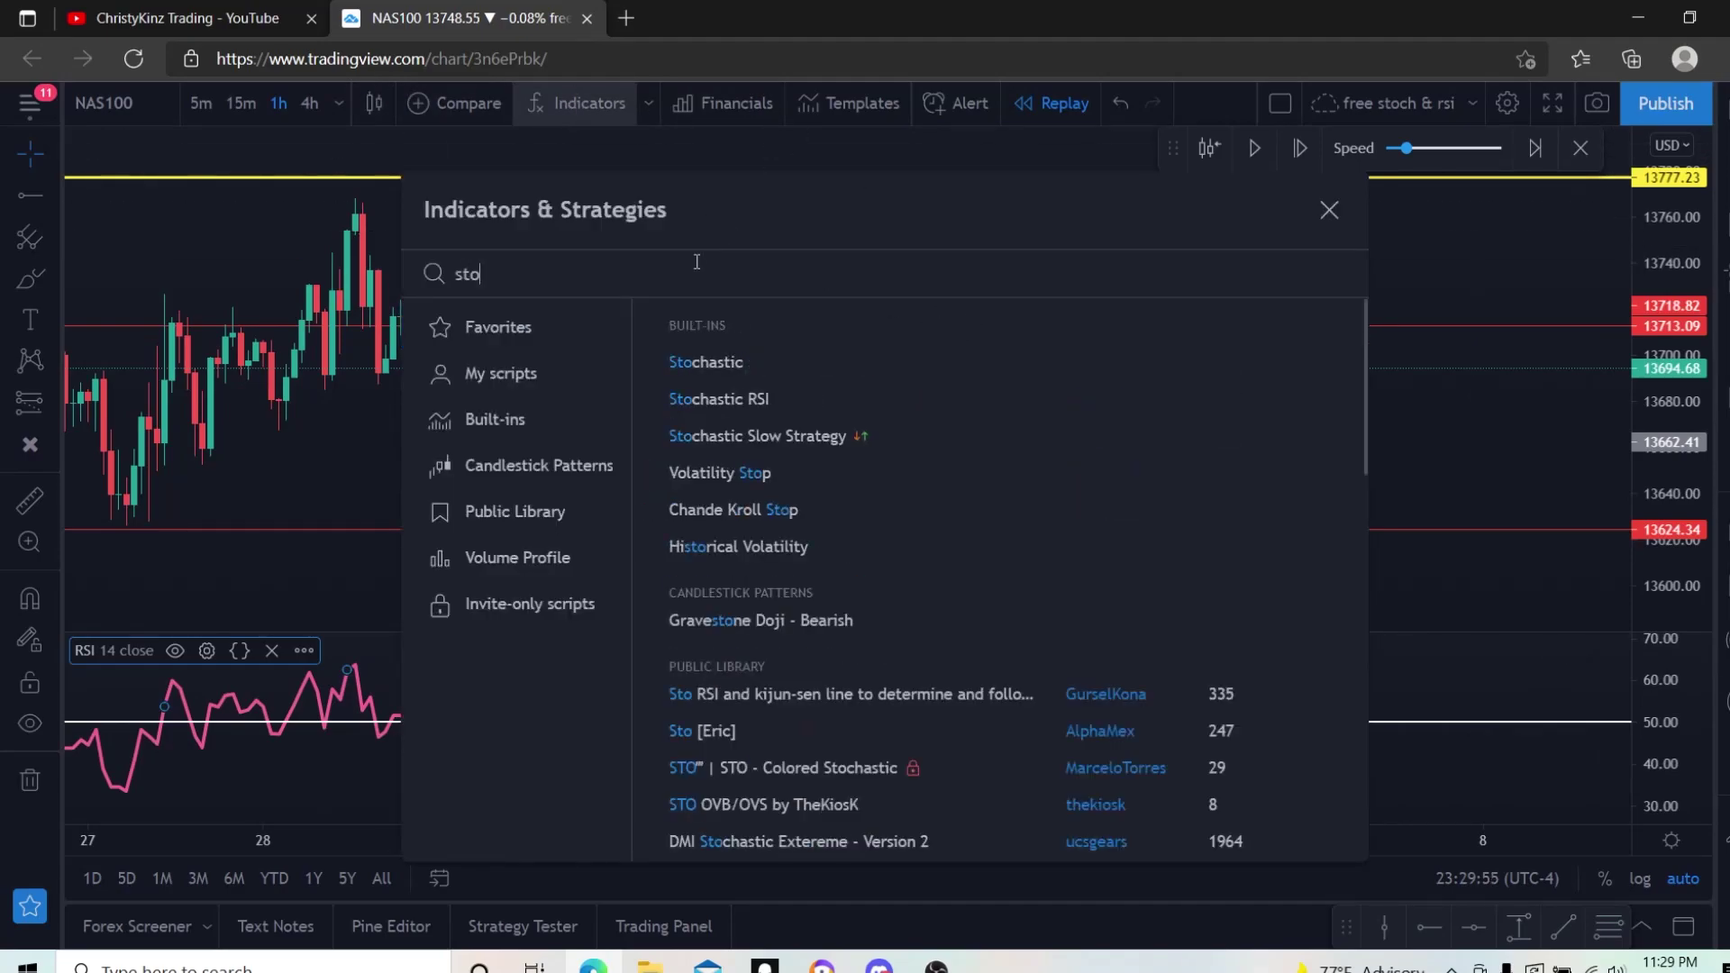
left_click(802, 395)
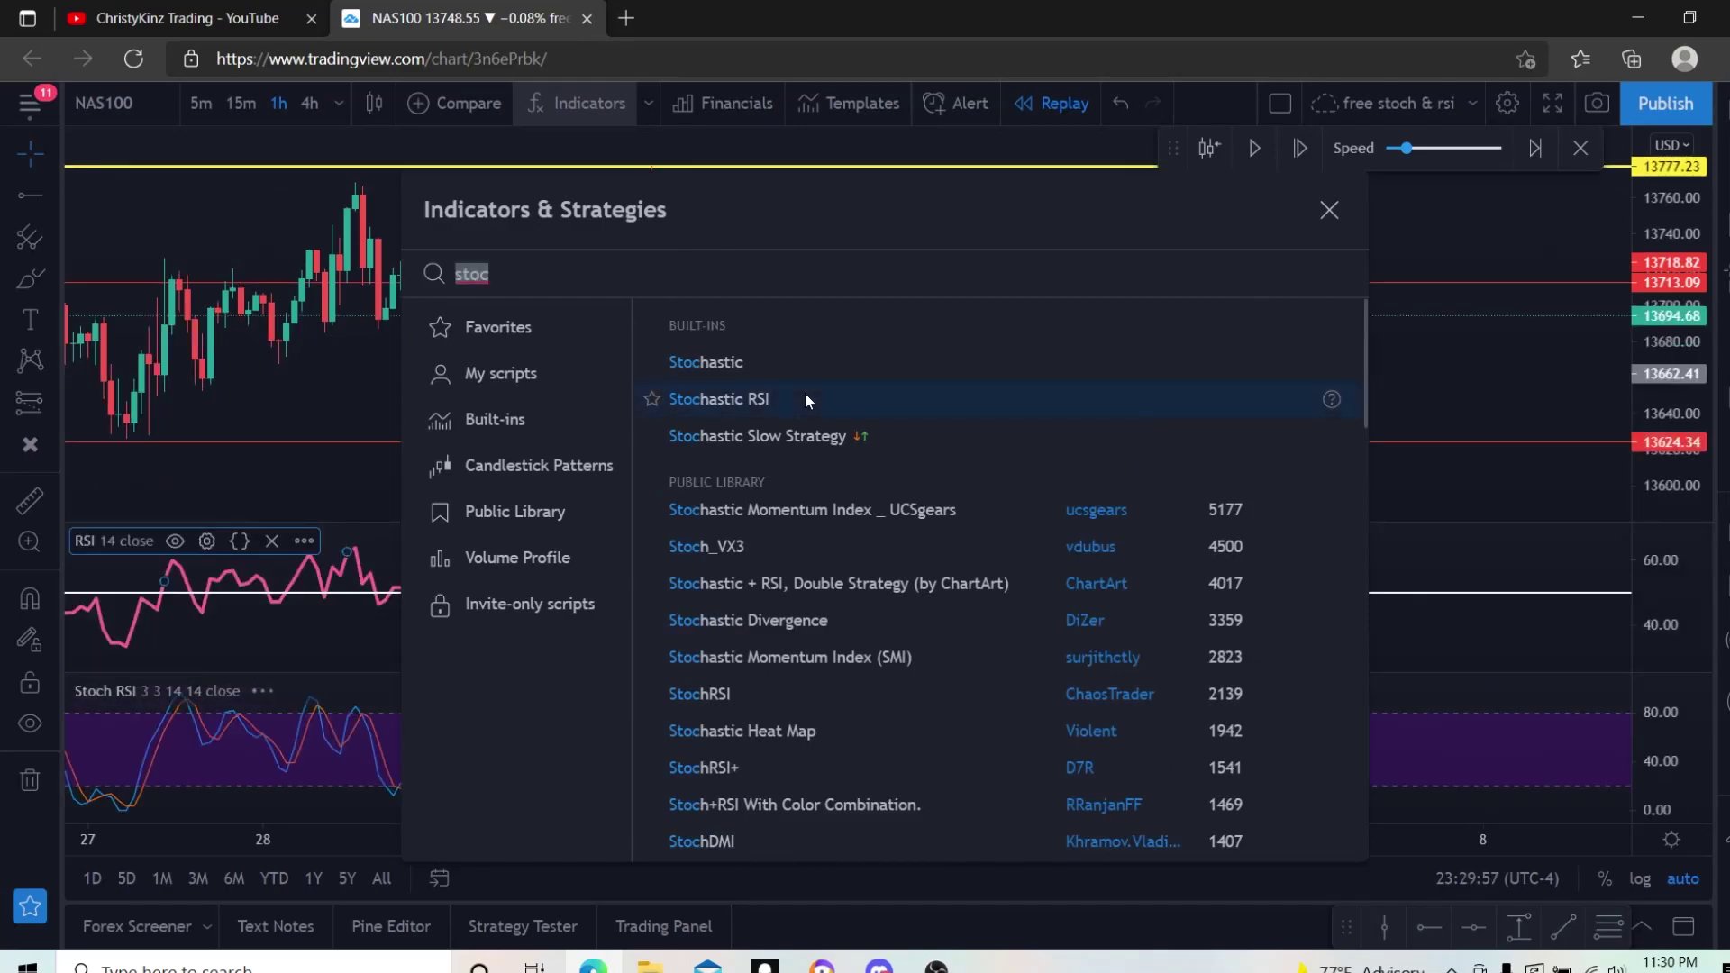
left_click(1330, 211)
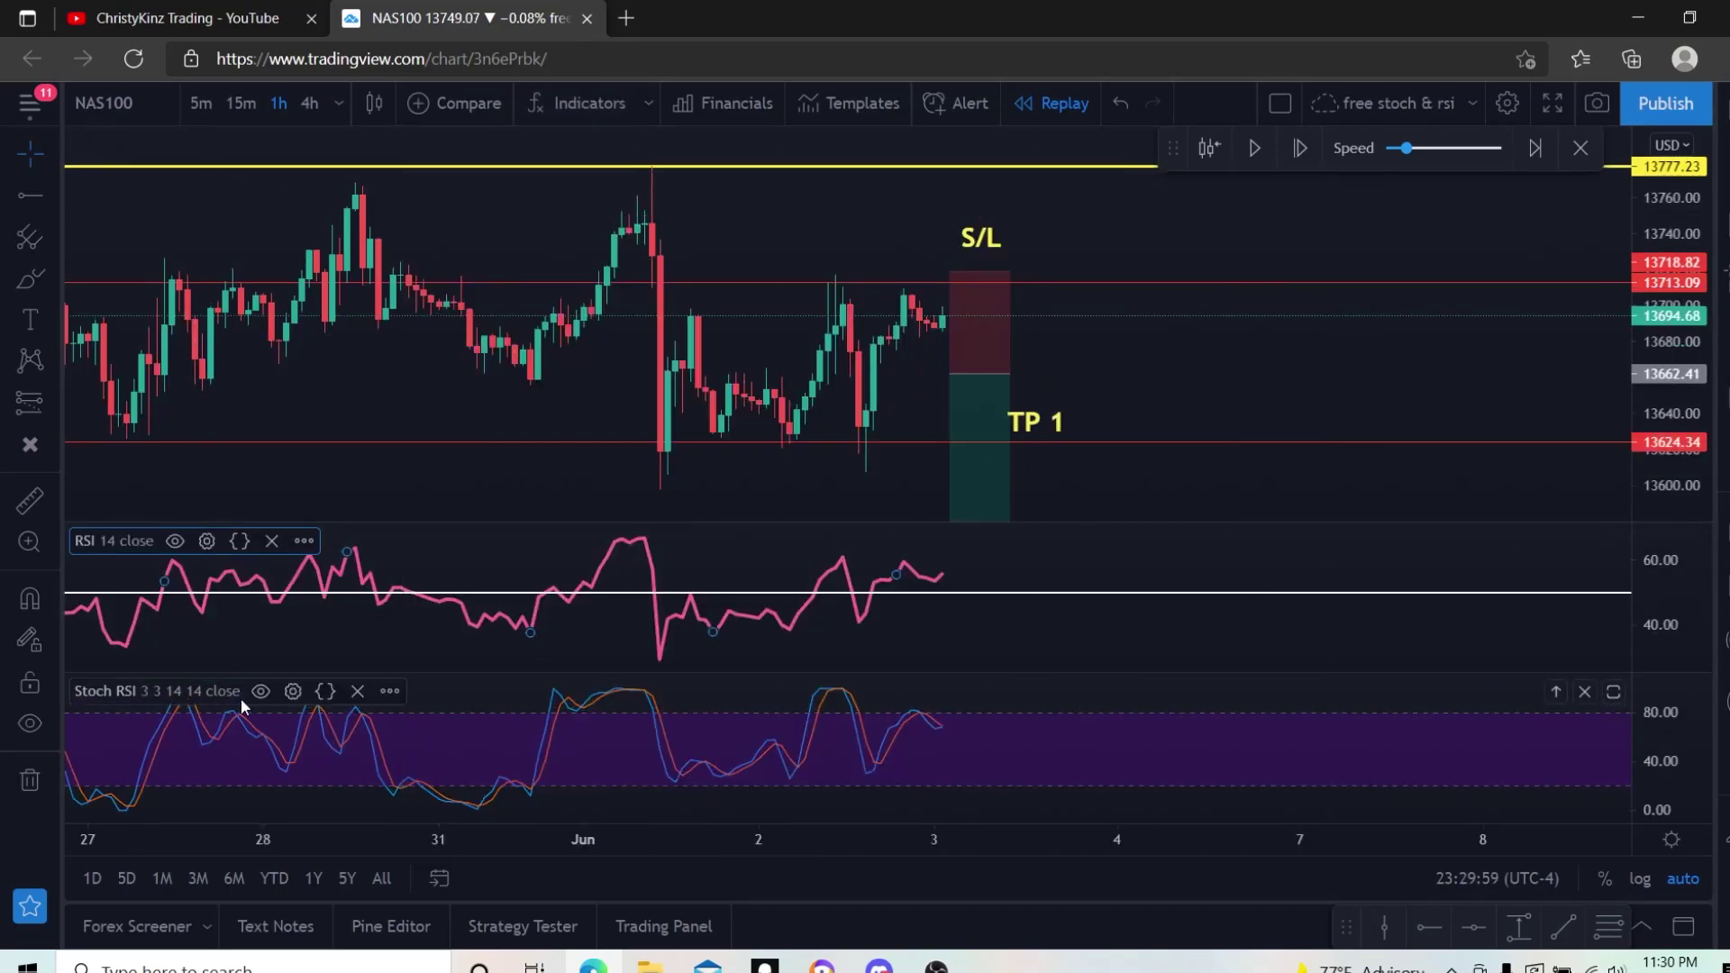
Review the Stoch RSI's style settings and its K, D, RSI length and stochastic length inputs.
left_click(390, 692)
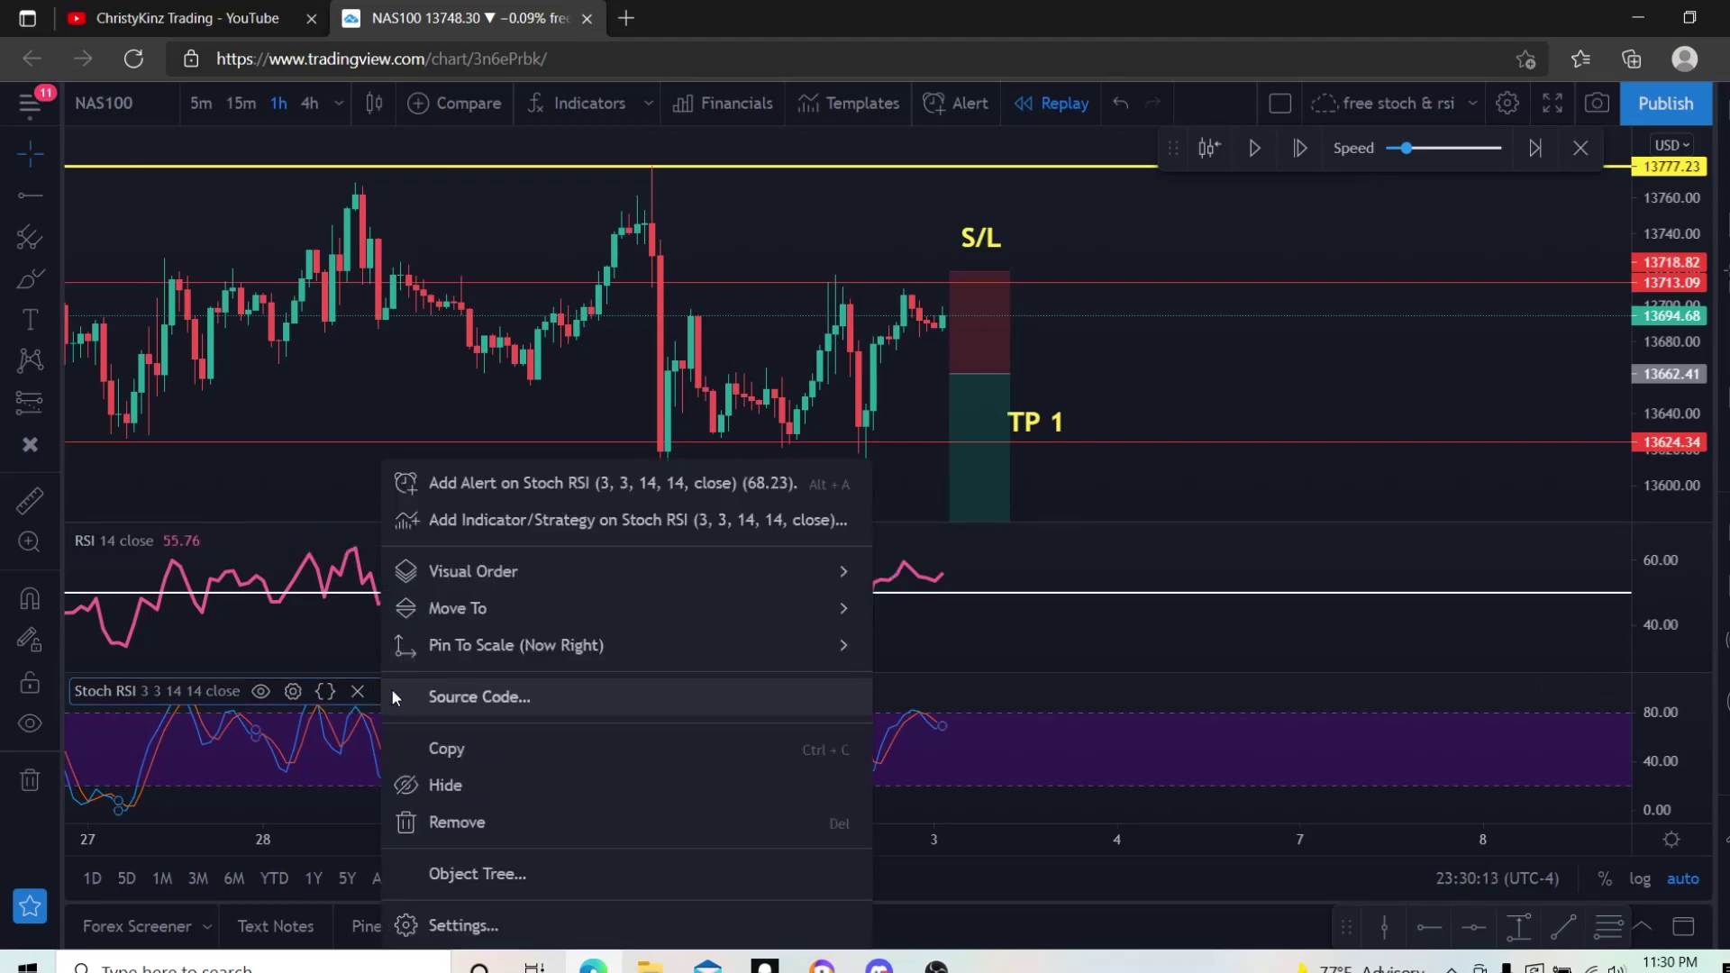
left_click(526, 926)
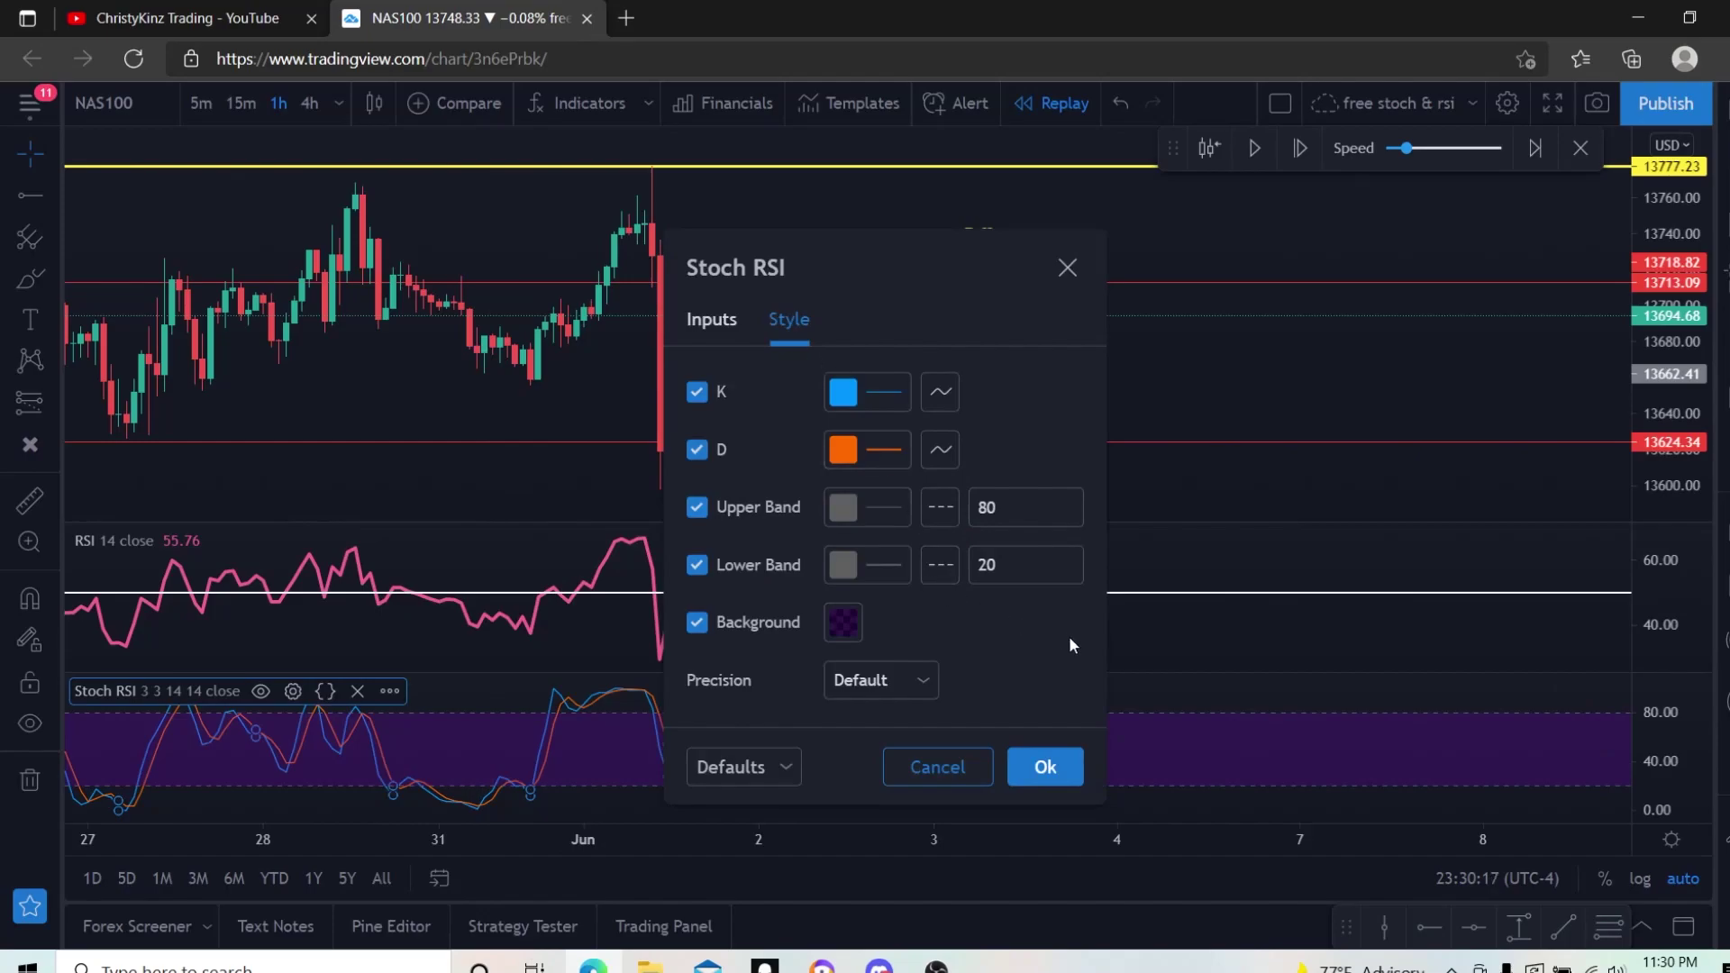
left_click(717, 319)
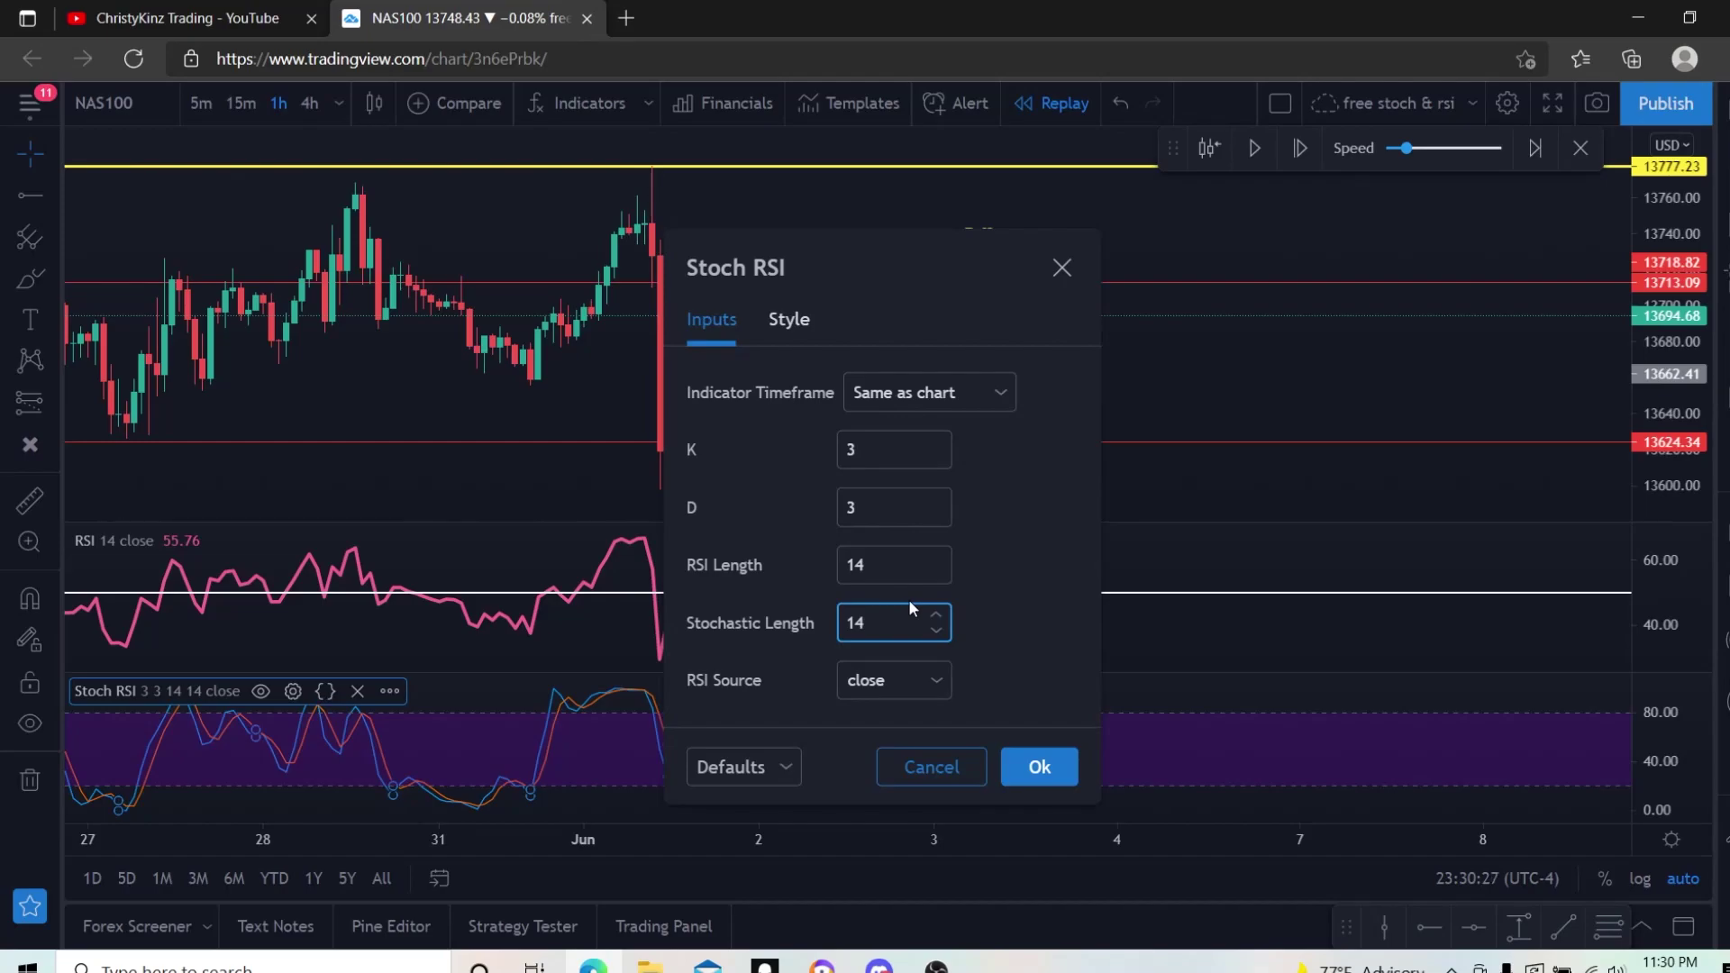
type("8")
key("BackSpace")
left_click(793, 322)
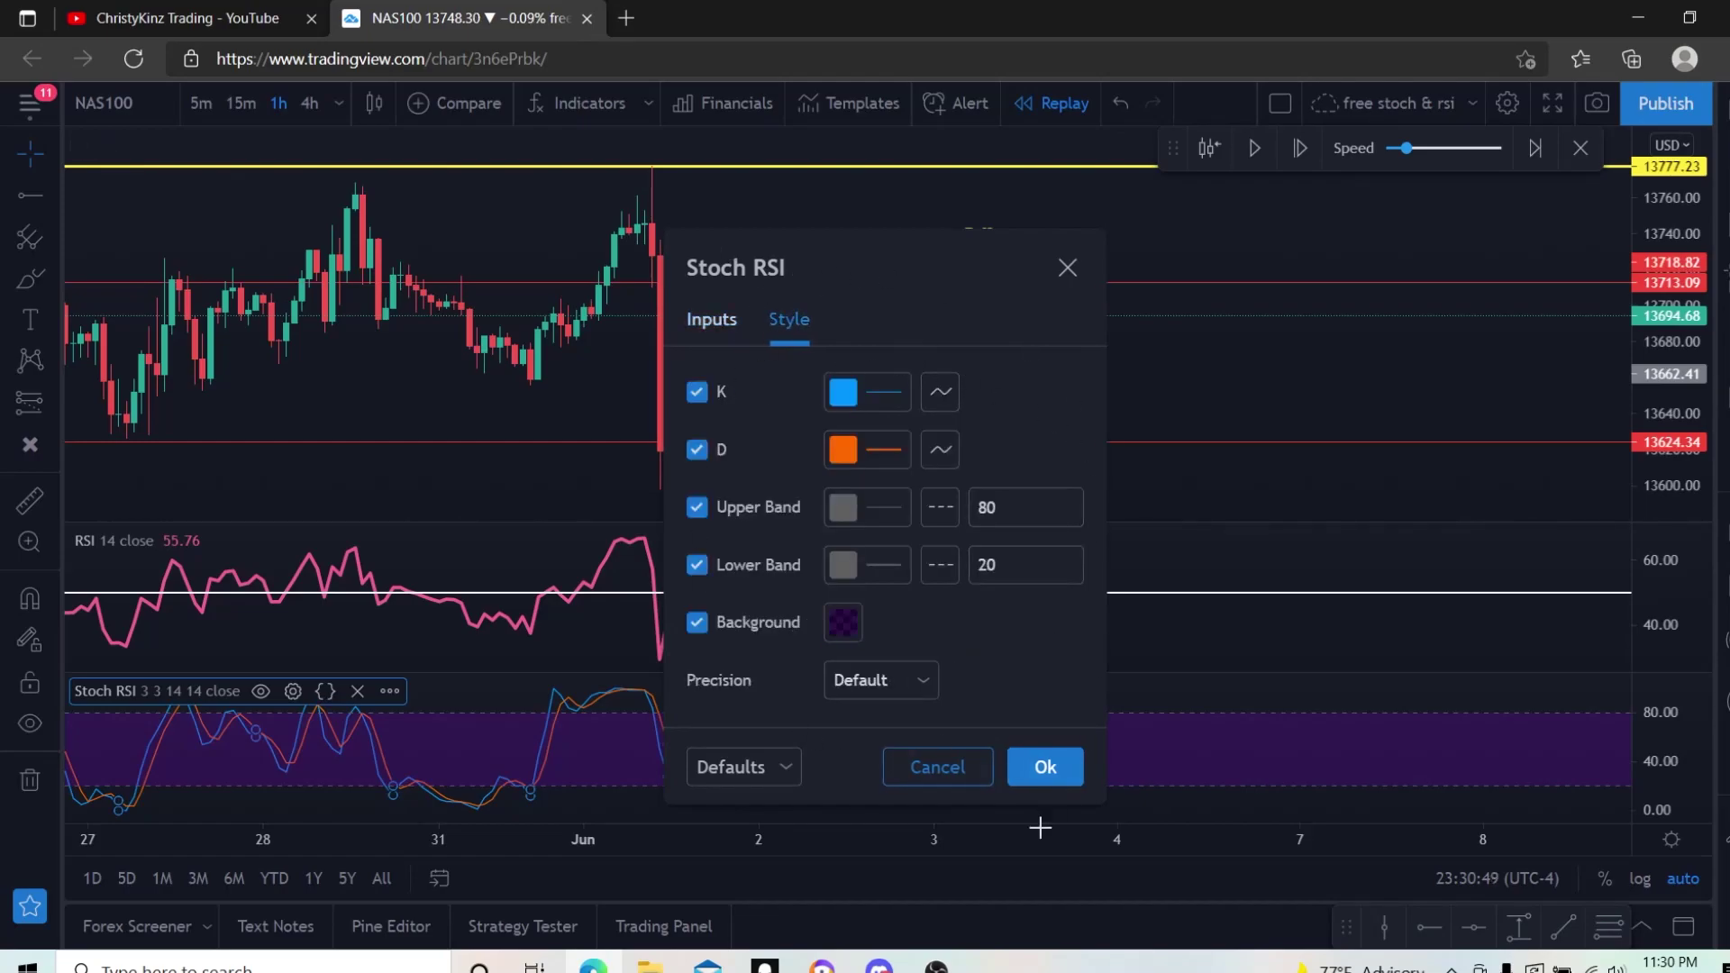
left_click(1045, 767)
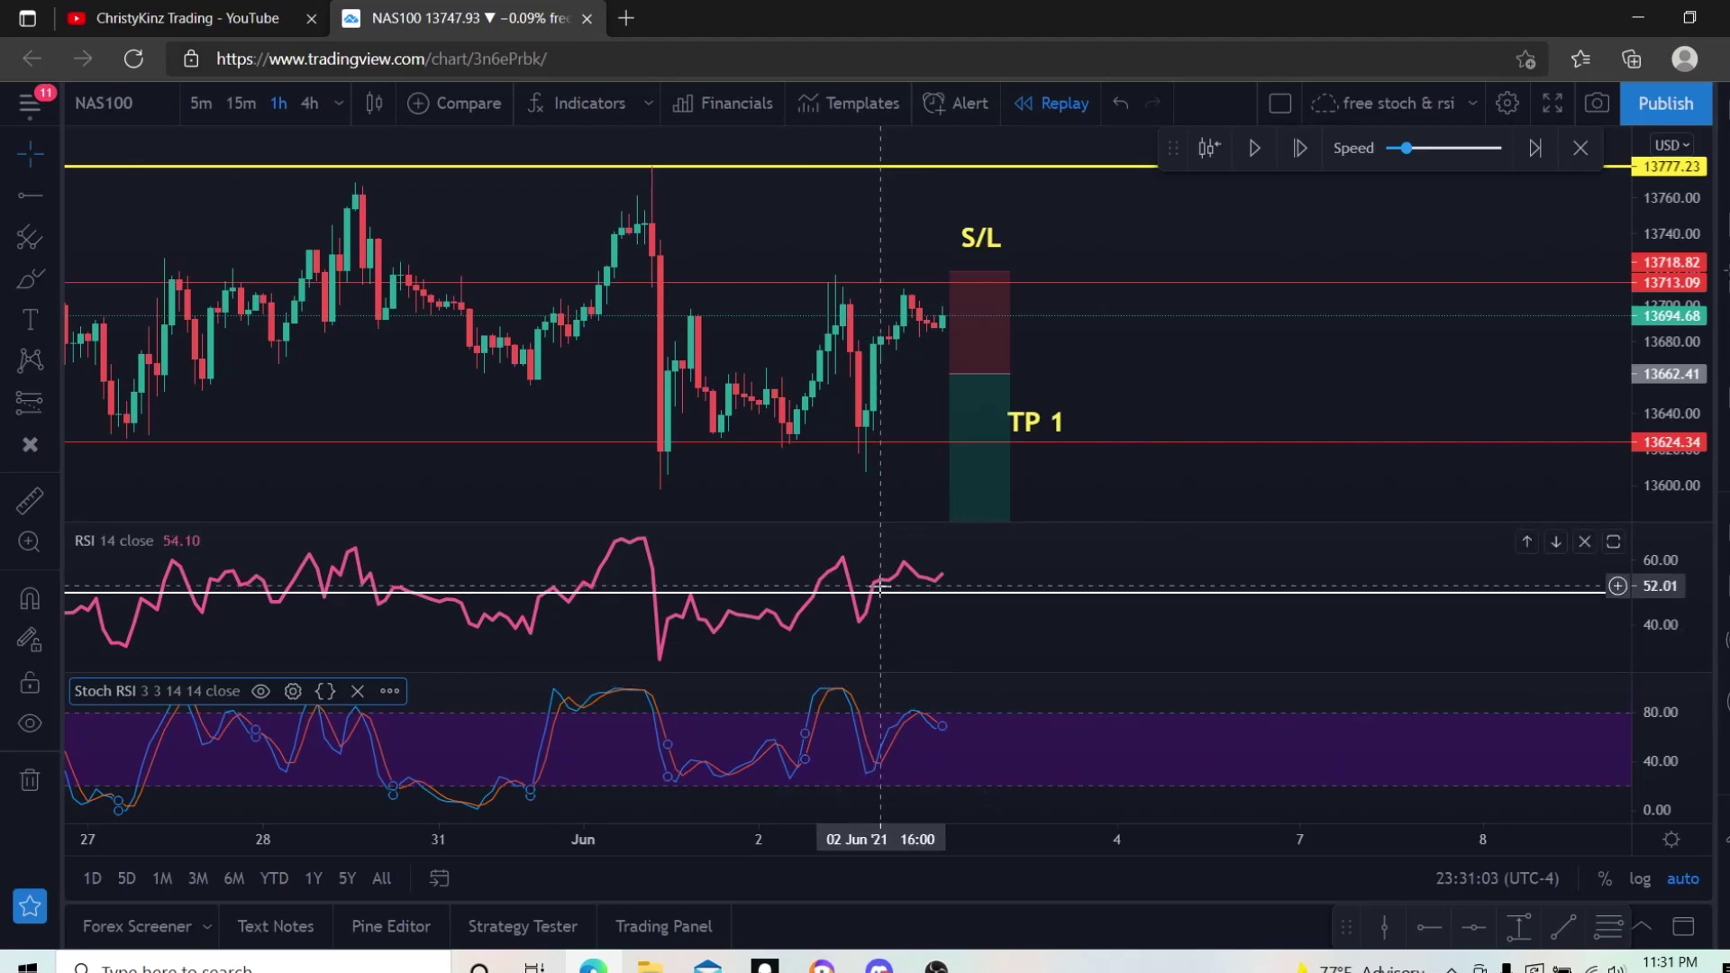
Place a vertical line at 02 Jun '21 16:00, where the Stoch RSI lines cross upward.
scroll(896, 706, "up", 3)
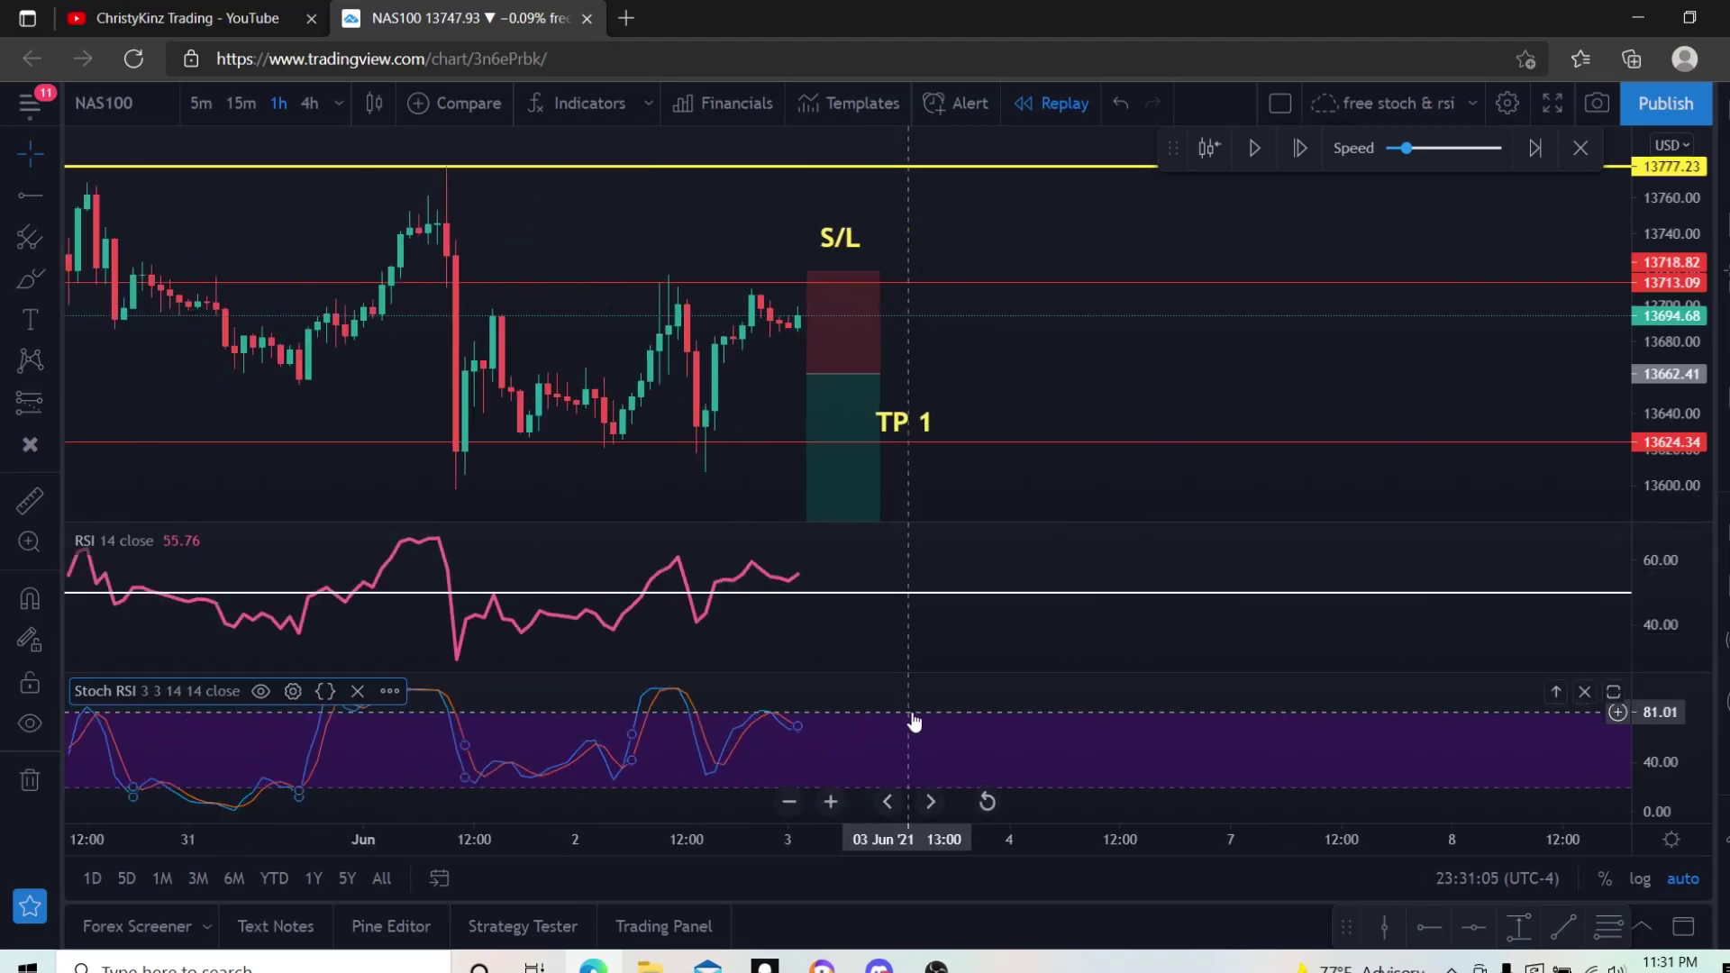
left_click_drag(819, 665, 961, 637)
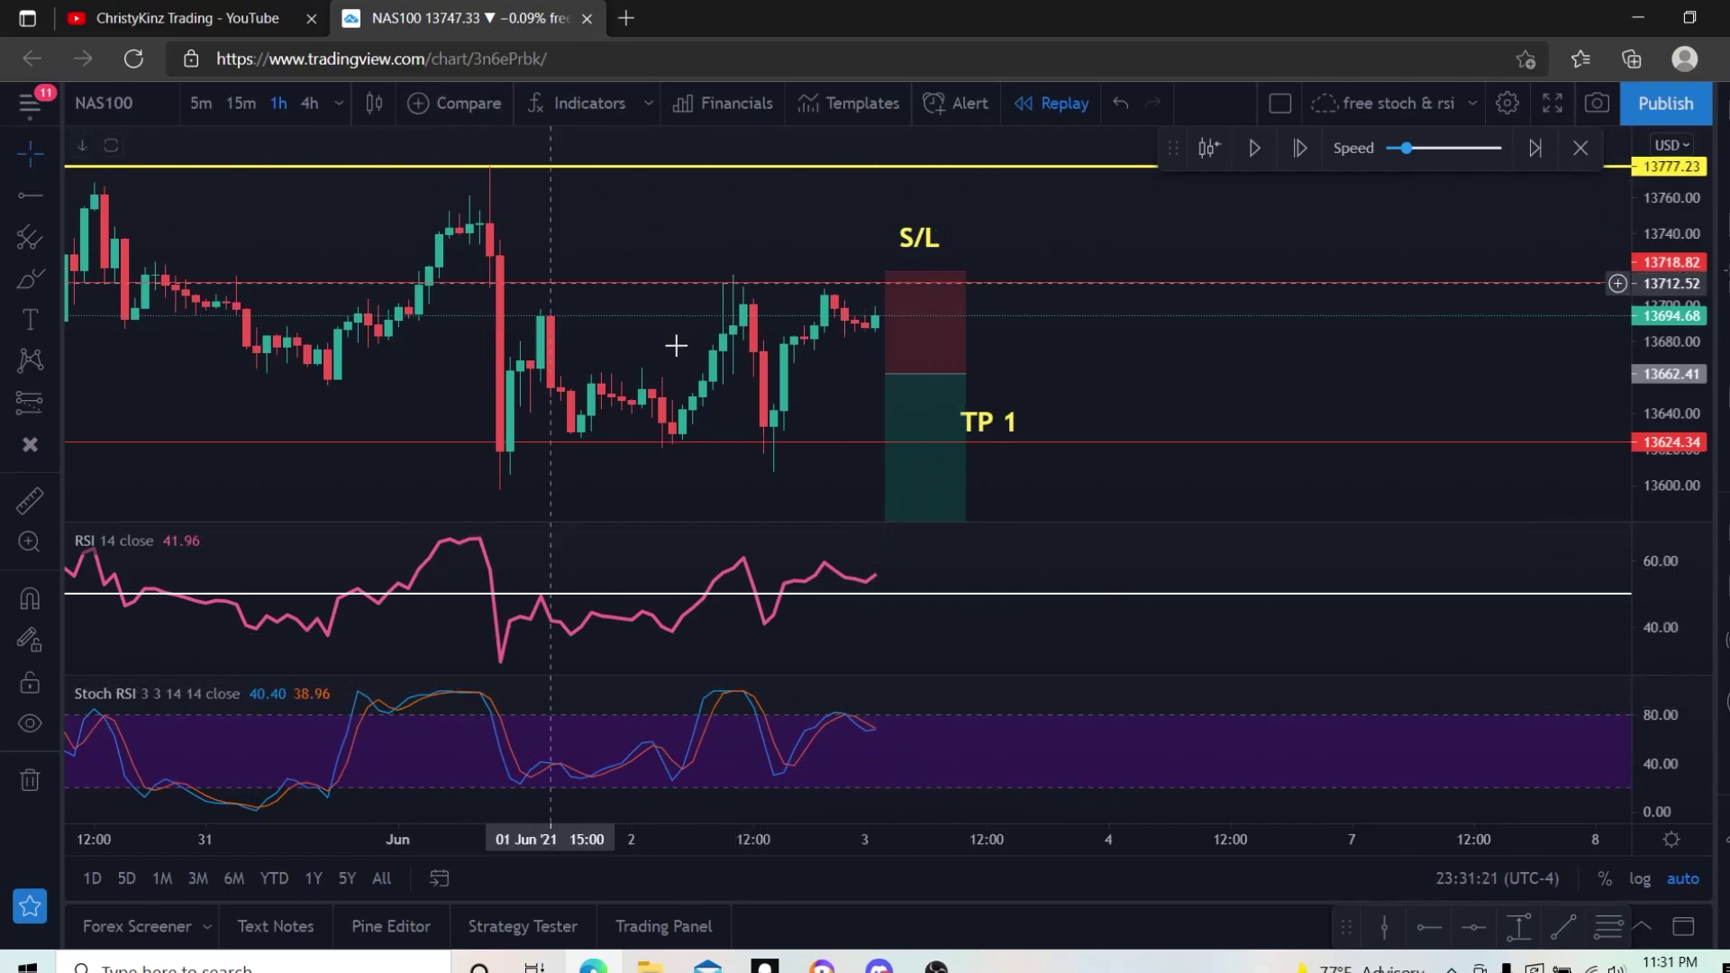
left_click(51, 195)
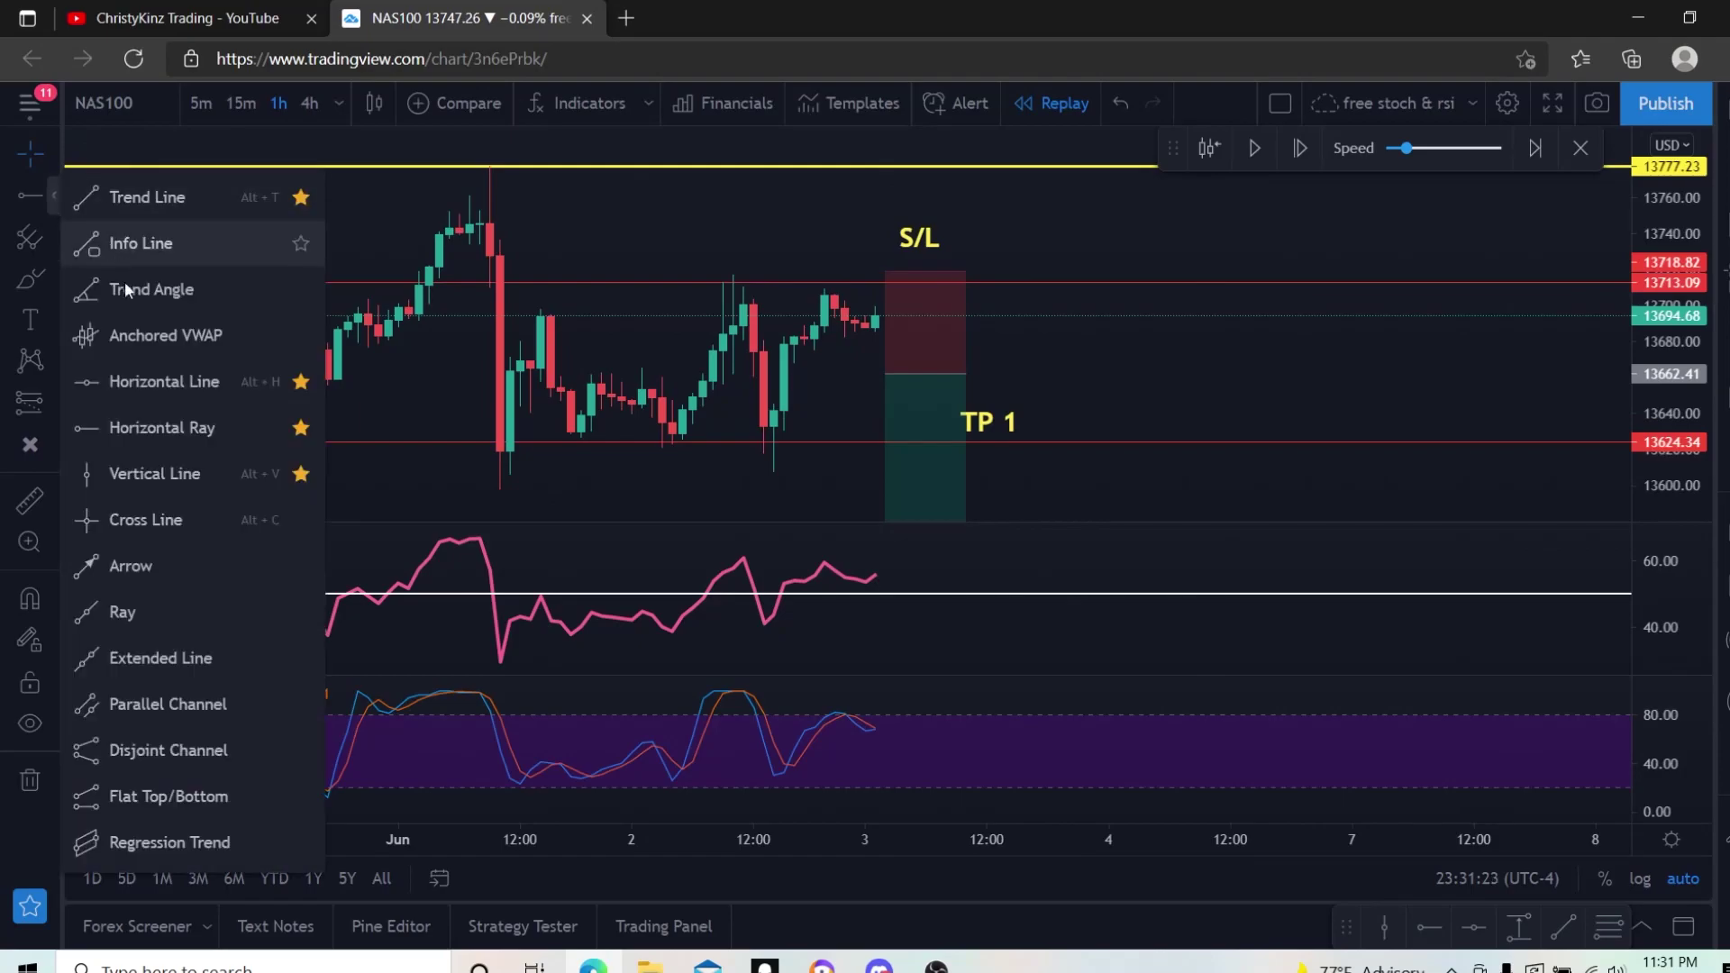
left_click(119, 486)
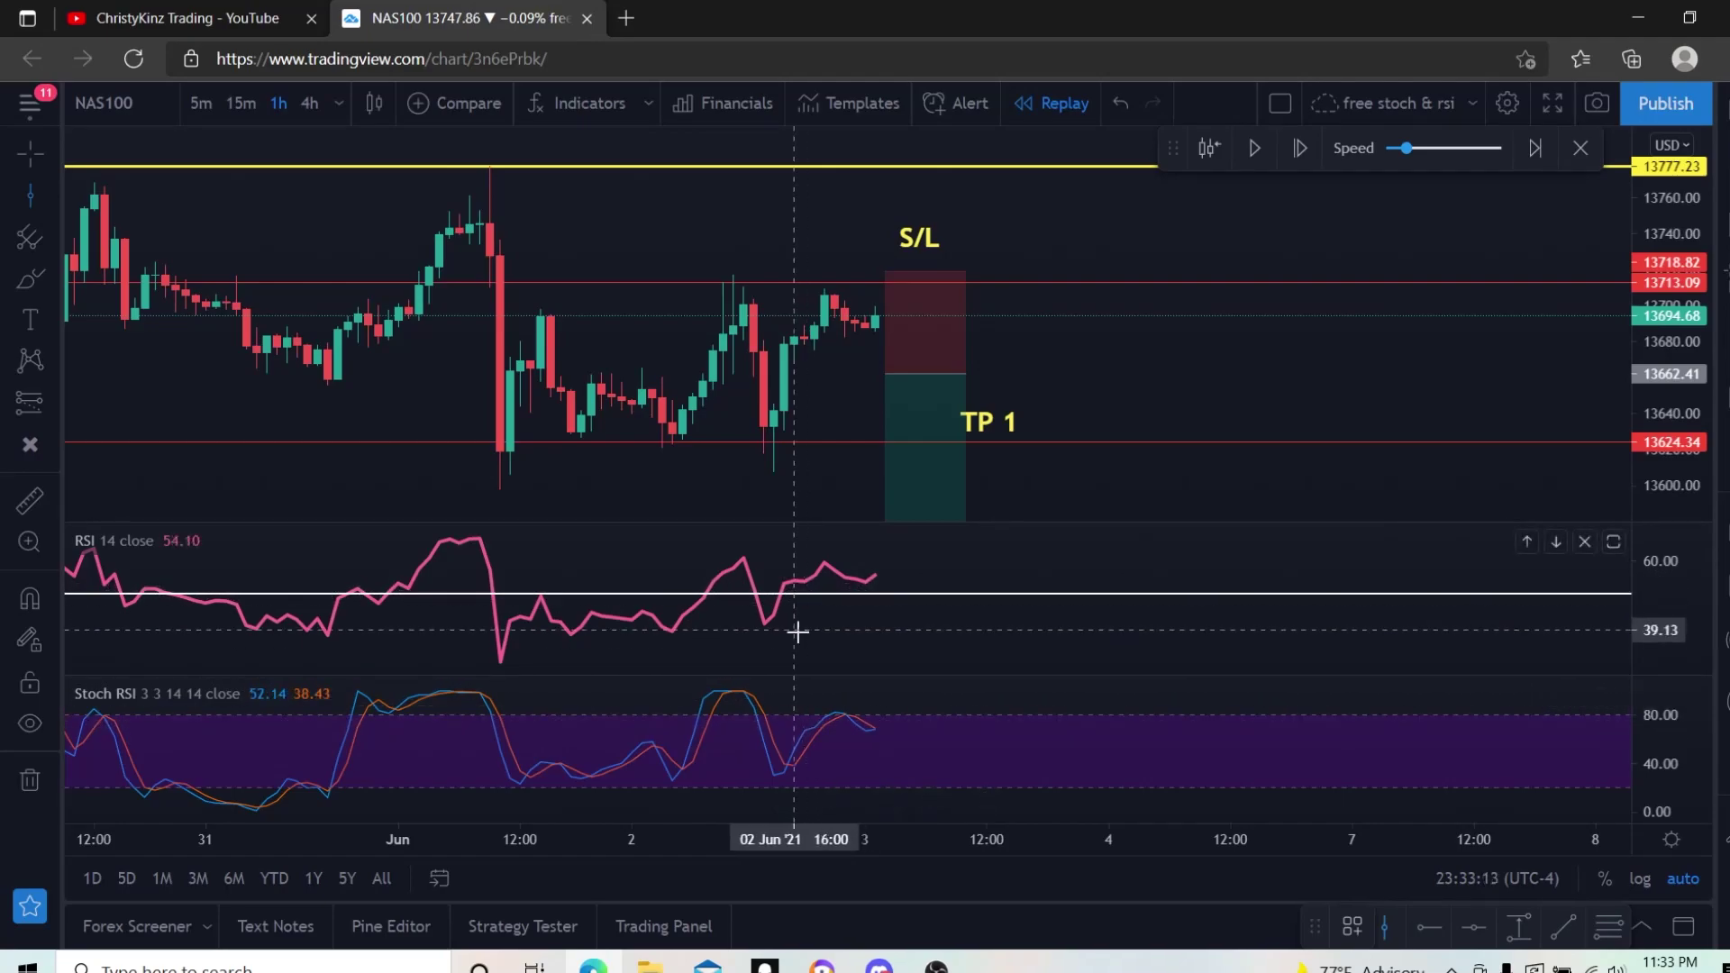
left_click(795, 755)
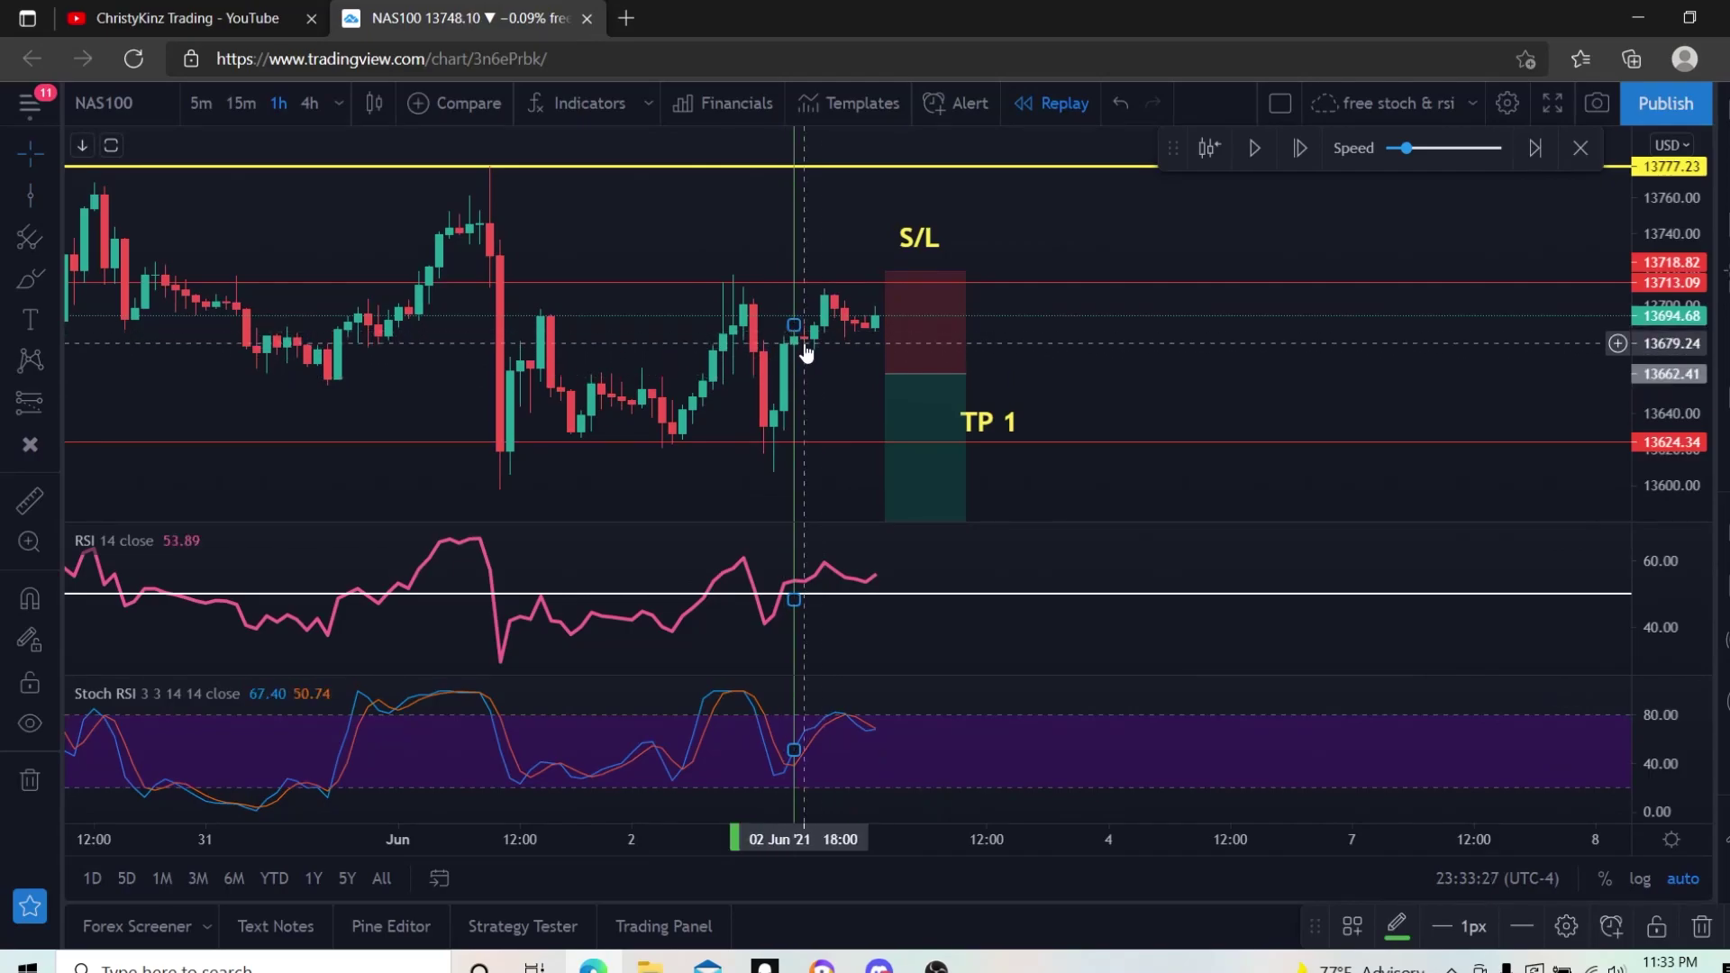
Place a long position on the 02 Jun '21 18:00 candle, just after the vertical line, with entry at about 13682.
scroll(901, 552, "up", 1)
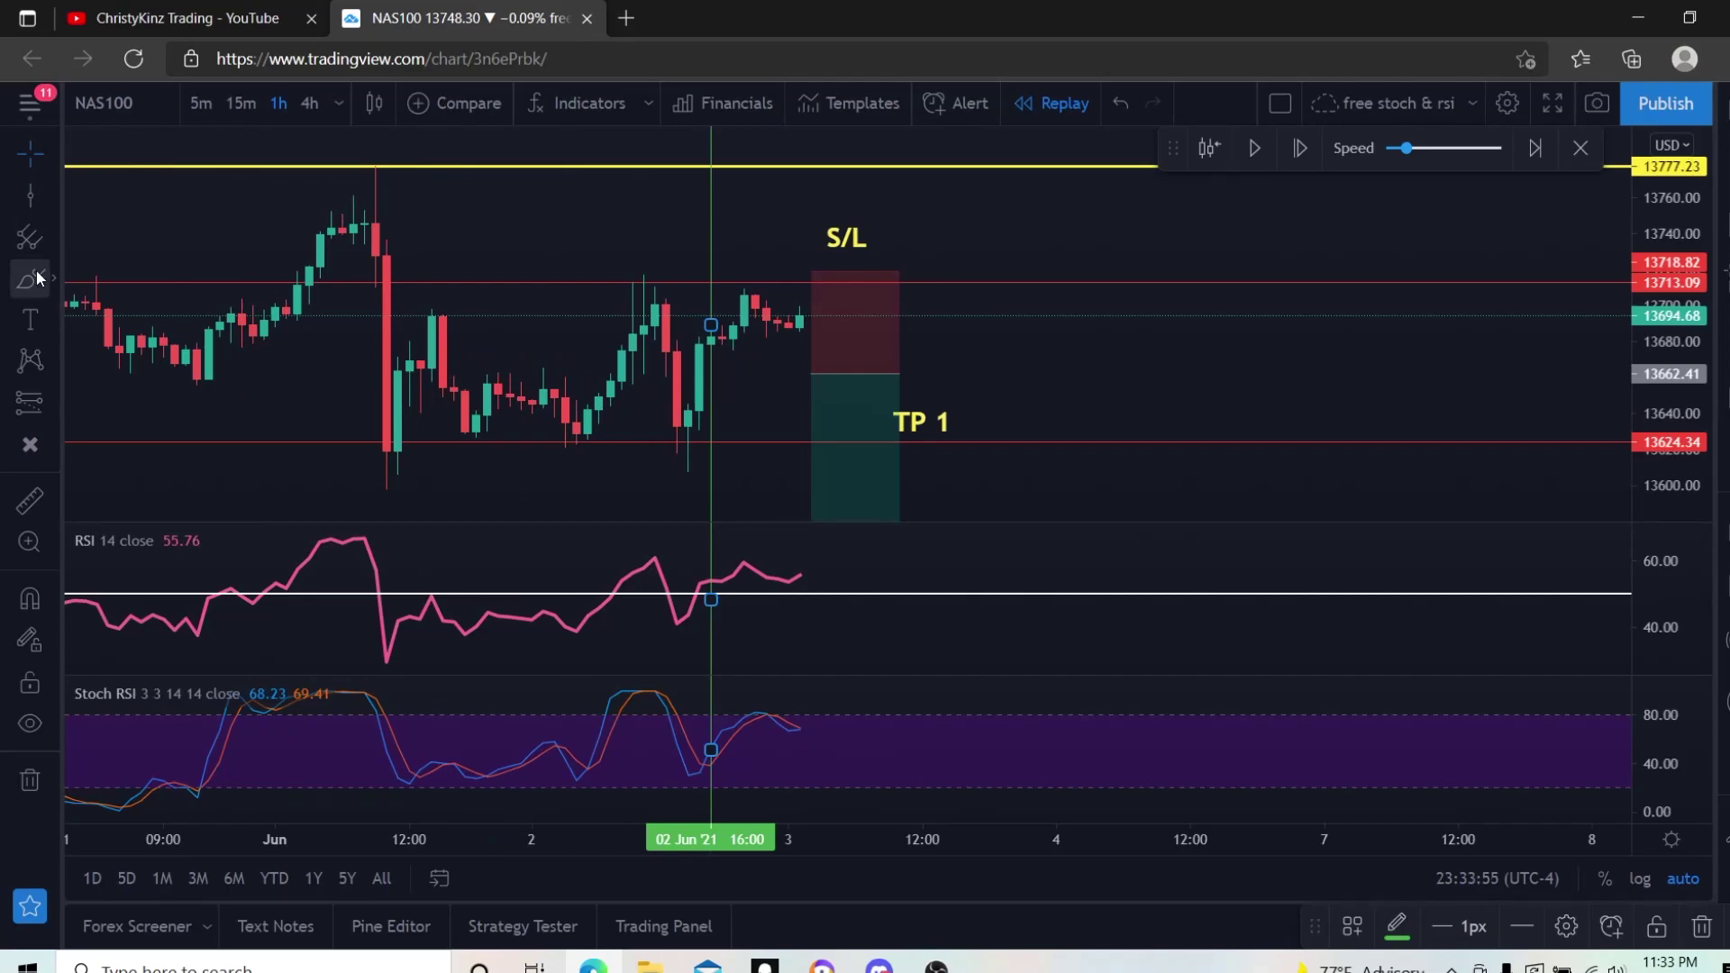
left_click(55, 404)
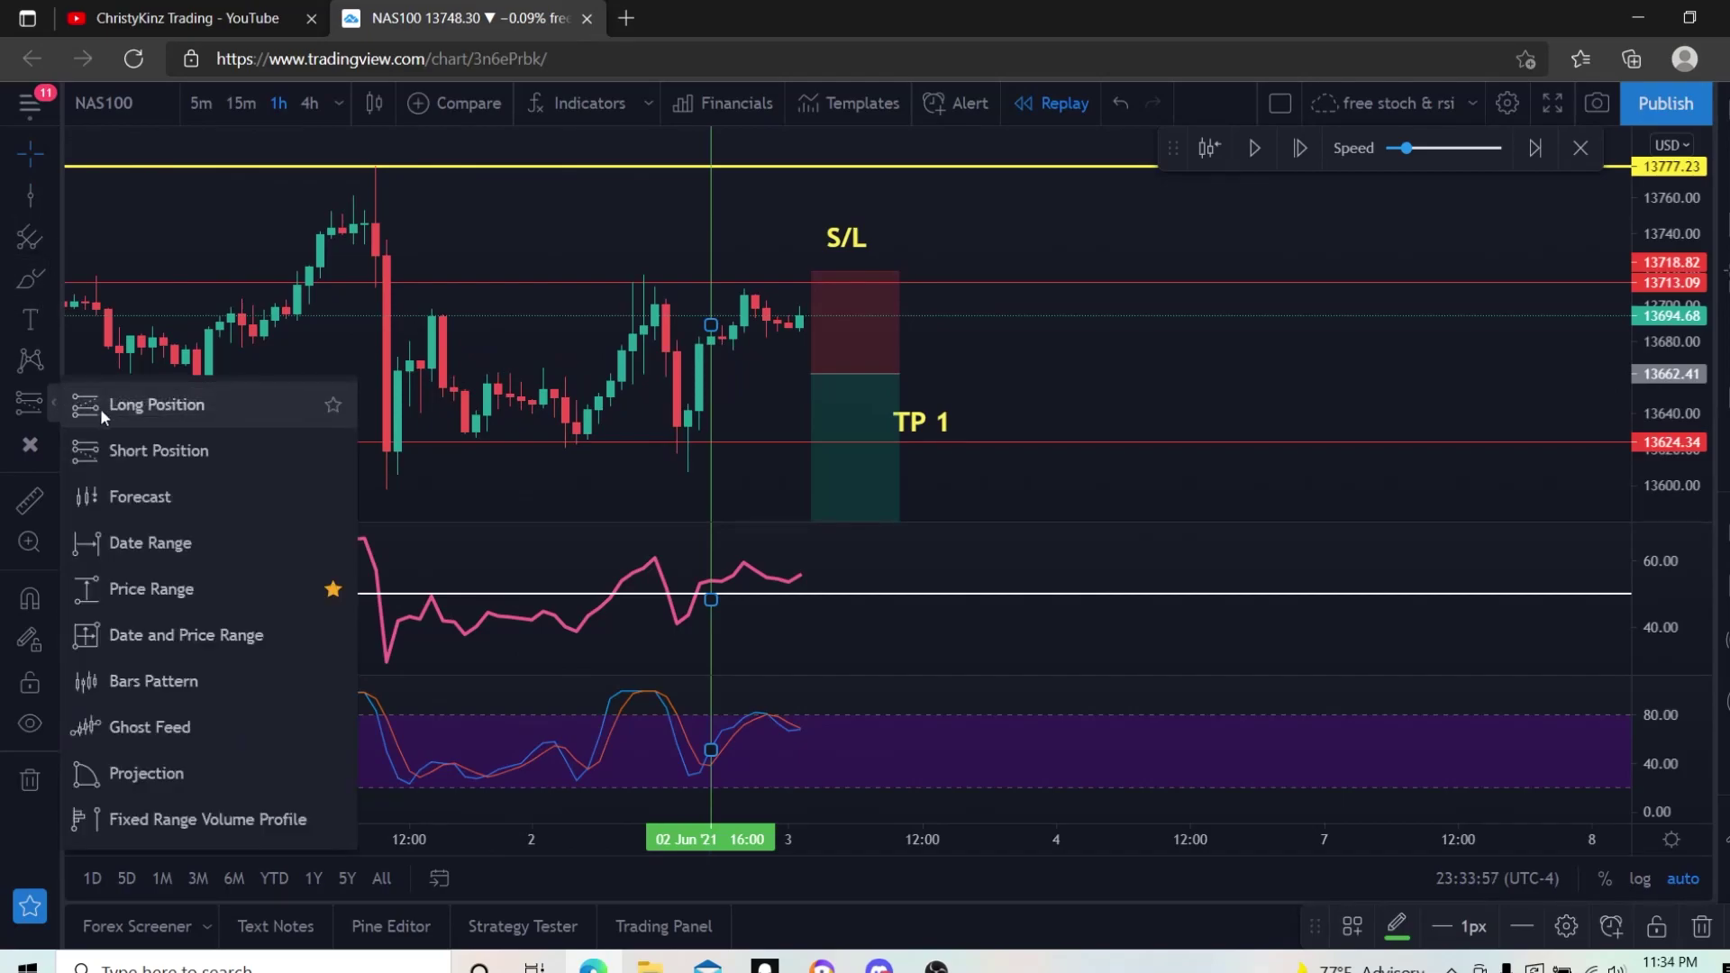
left_click(206, 410)
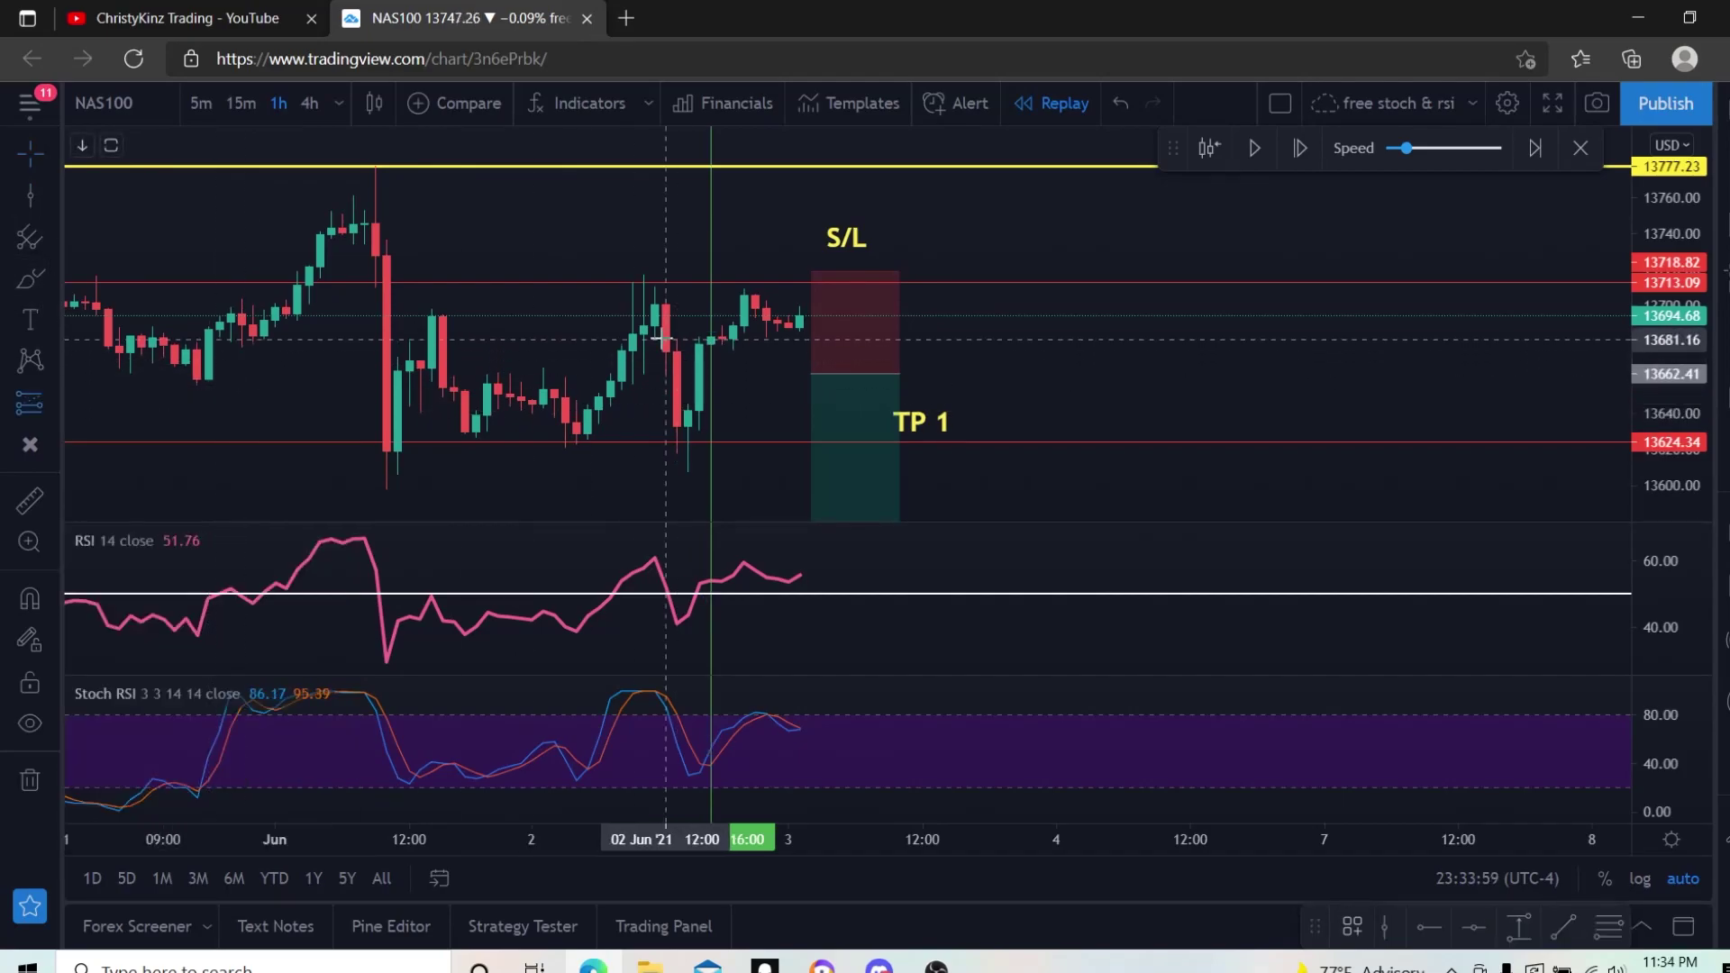
left_click(722, 337)
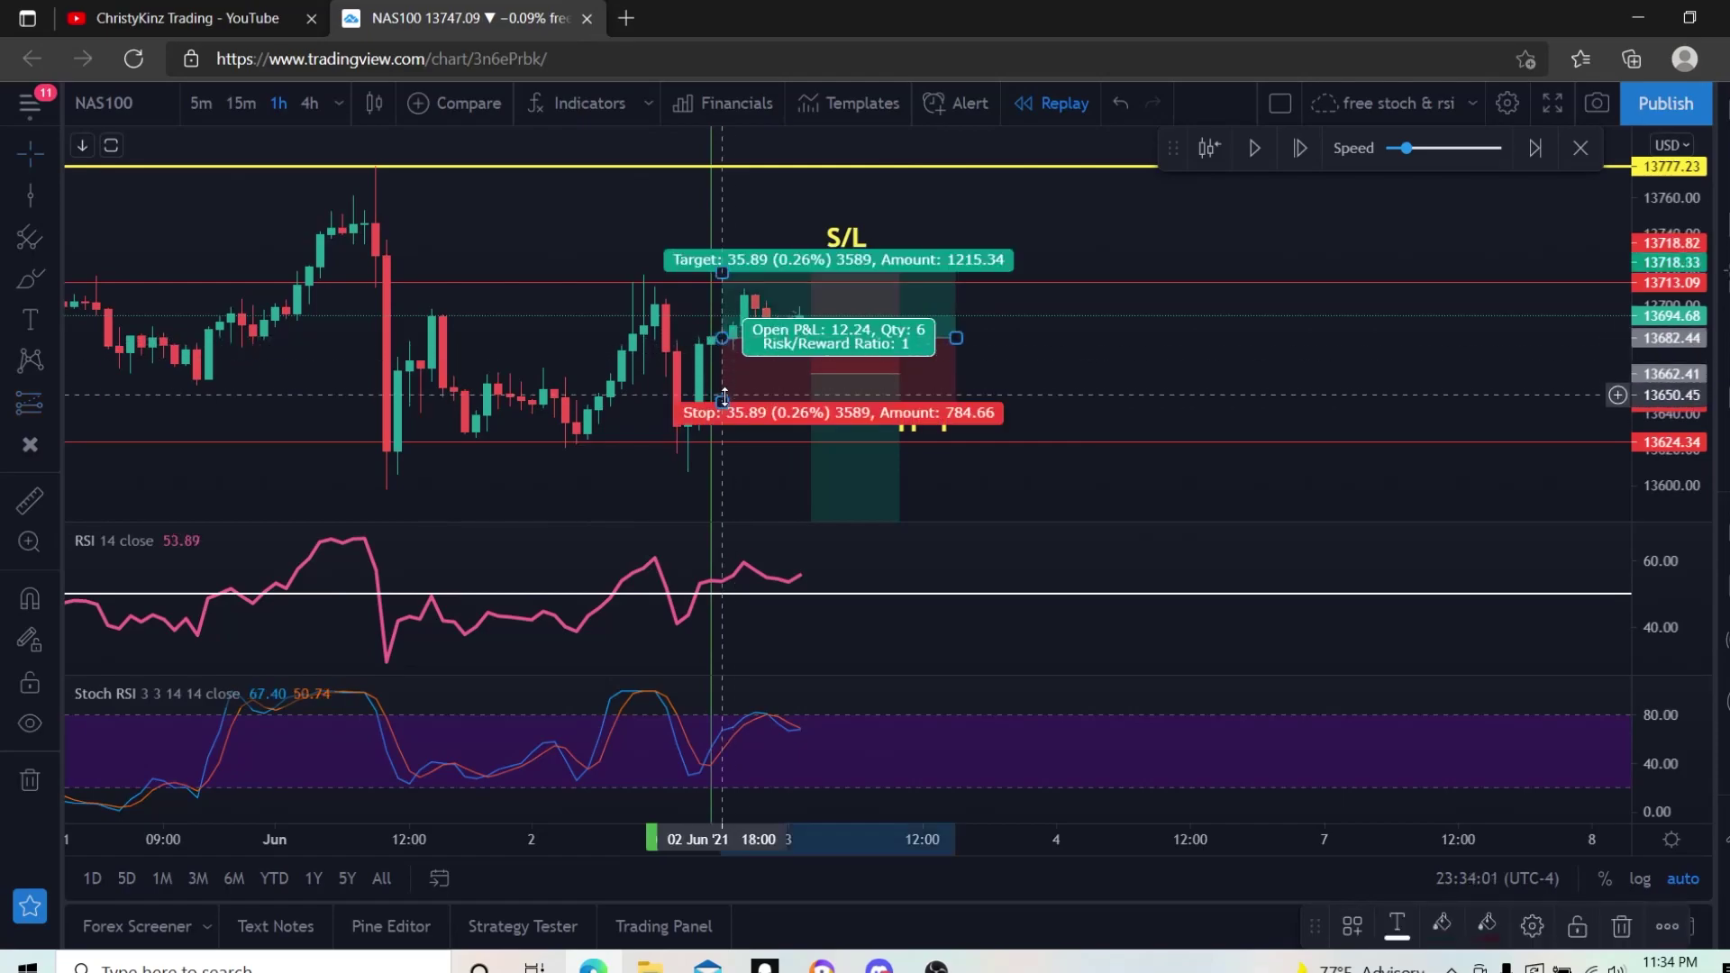
Set the long position's stop to about 13665 and its target to about 13714, just under the upper red resistance line.
left_click_drag(723, 400, 722, 366)
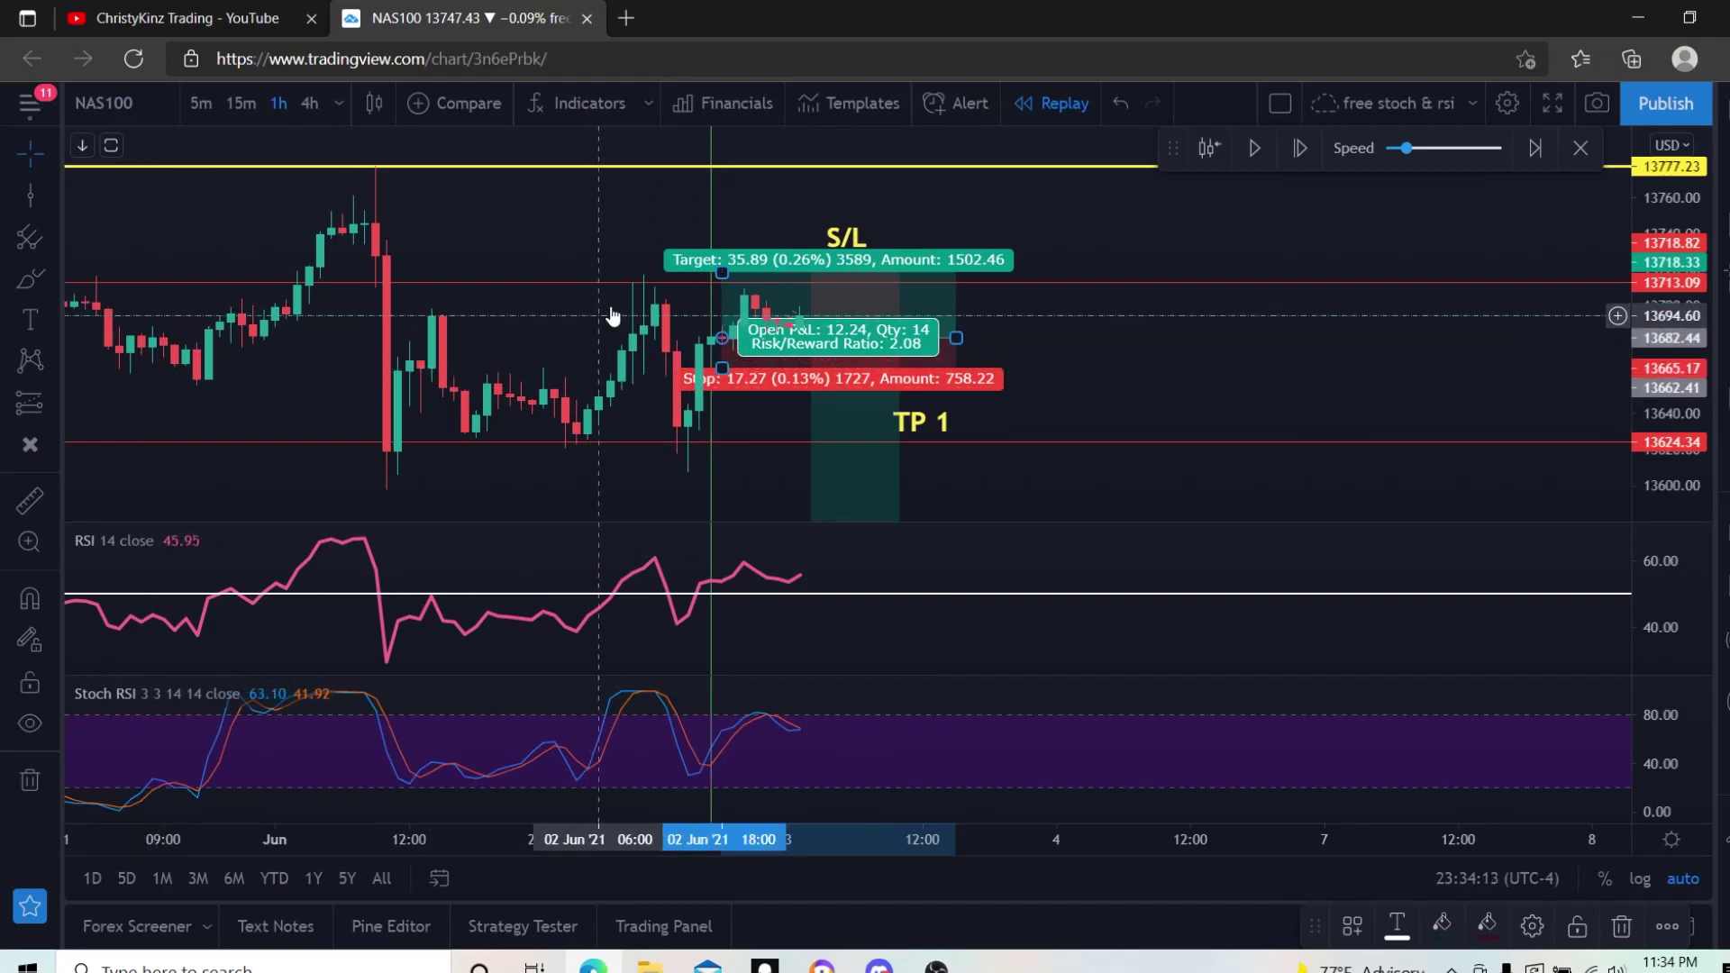
left_click_drag(722, 272, 722, 281)
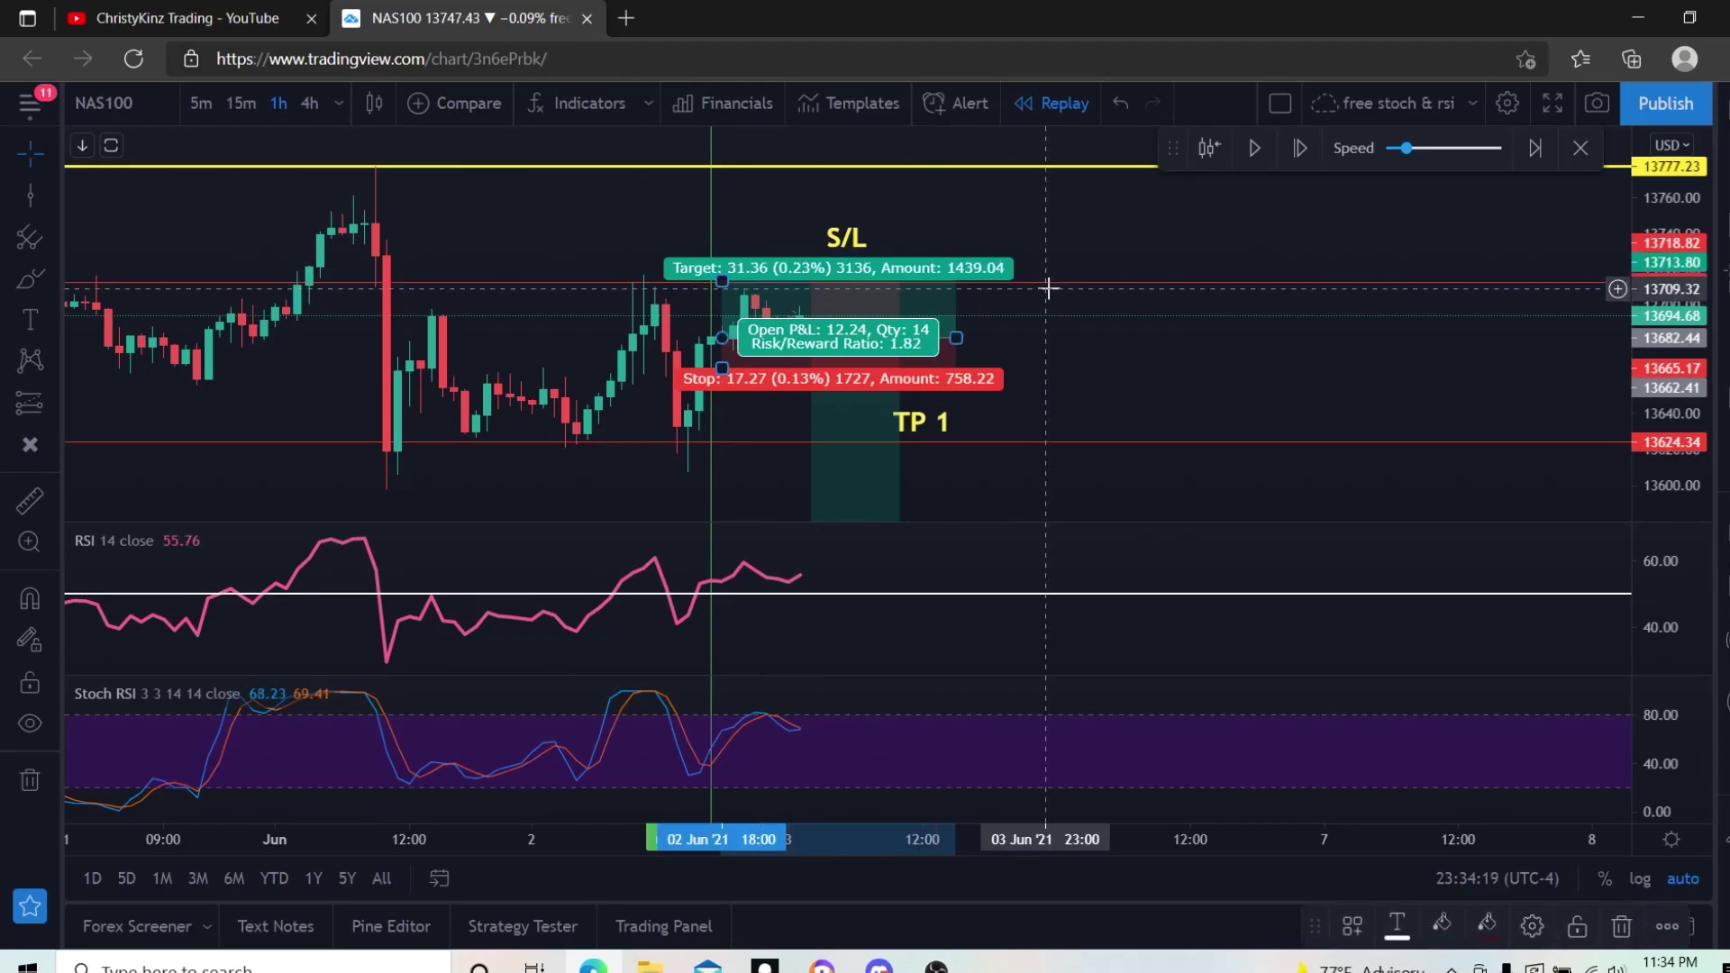
left_click(1103, 444)
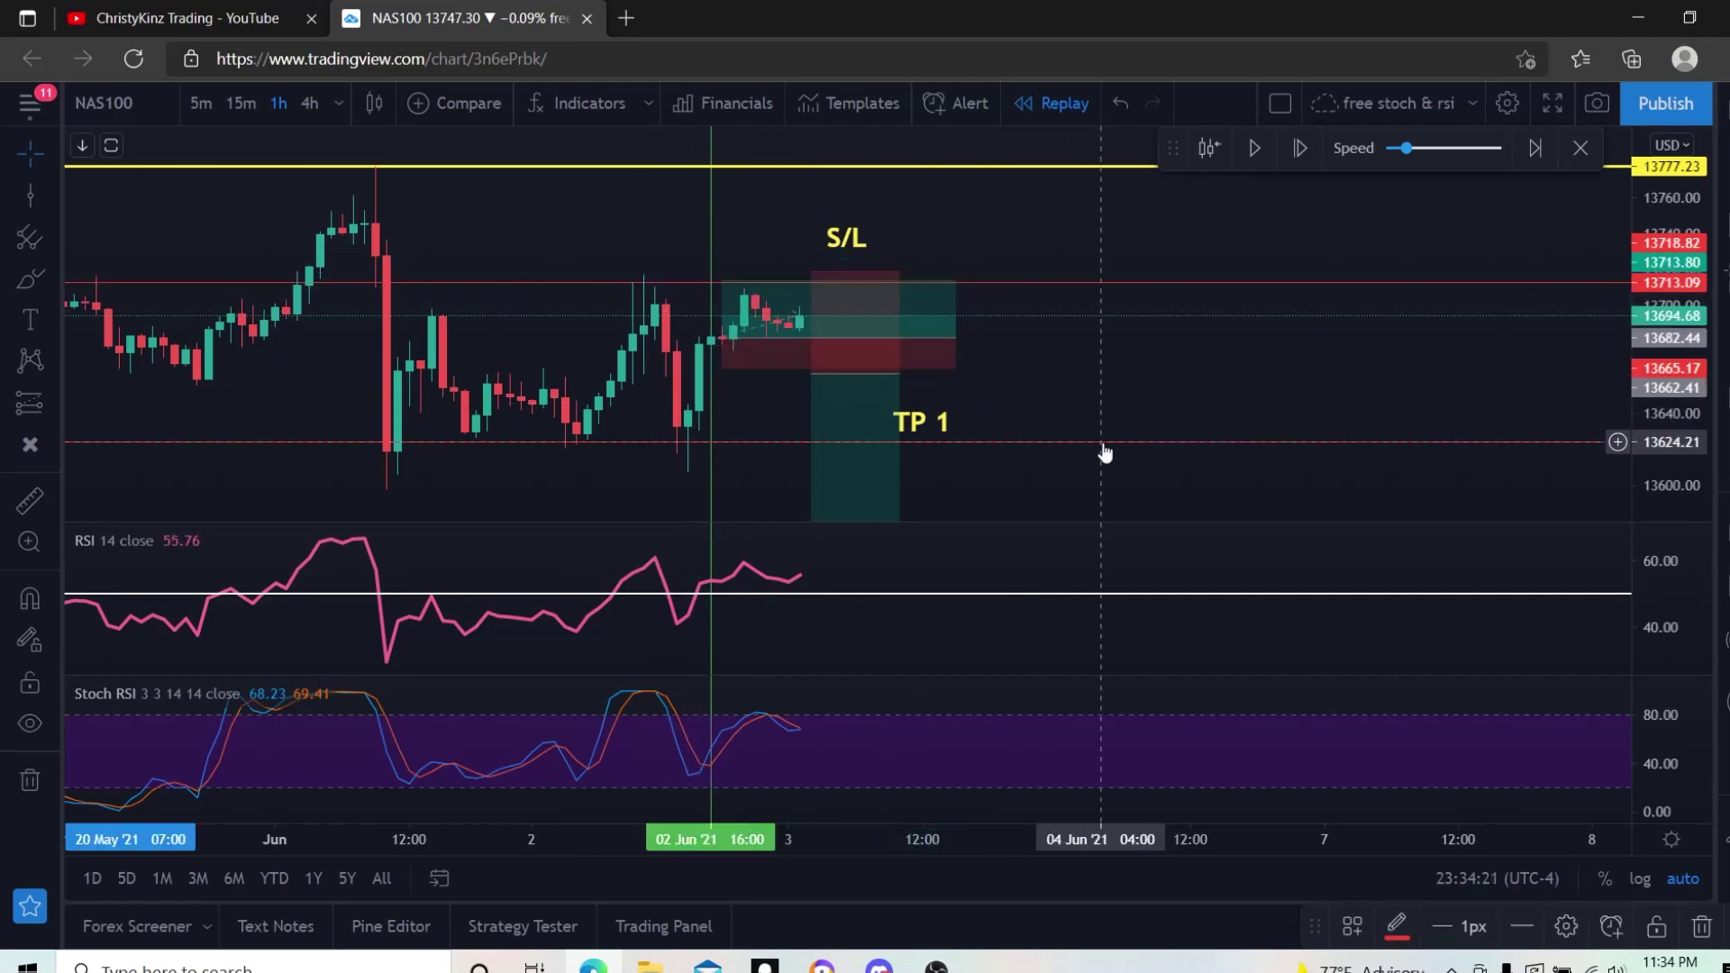
Shorten the long position to end at 03 Jun '21 00:00 and align its target with the resistance line at about 13713.
left_click(955, 338)
left_click_drag(955, 338, 788, 337)
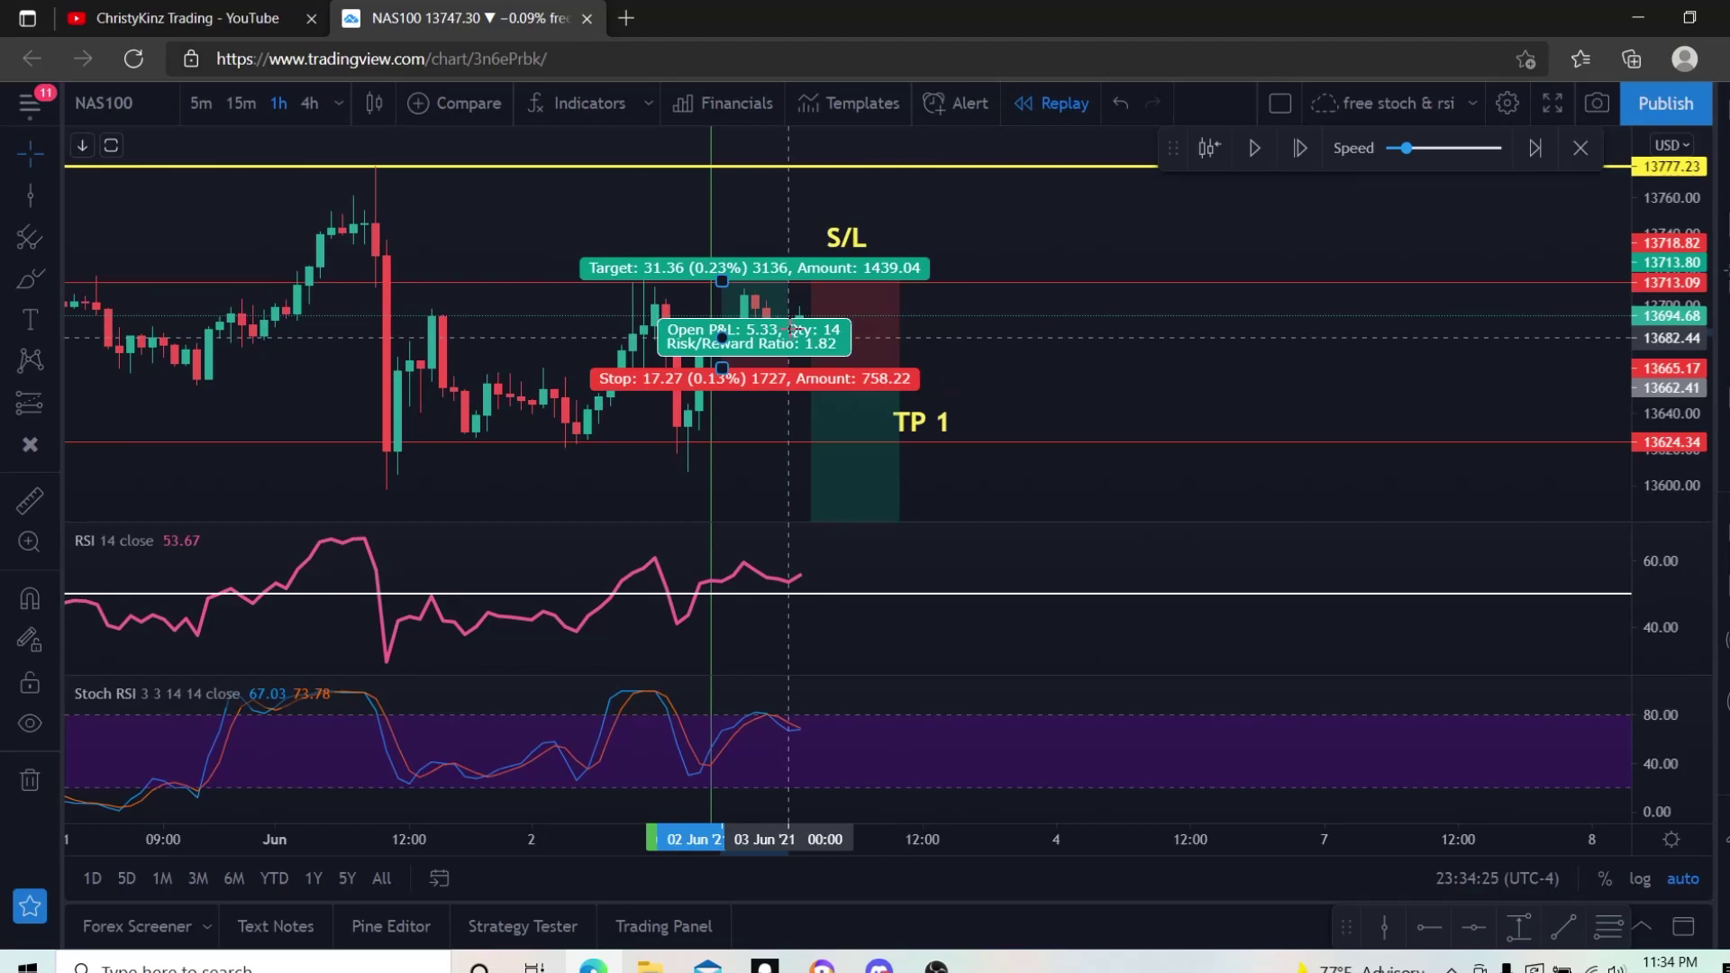
left_click_drag(722, 280, 723, 283)
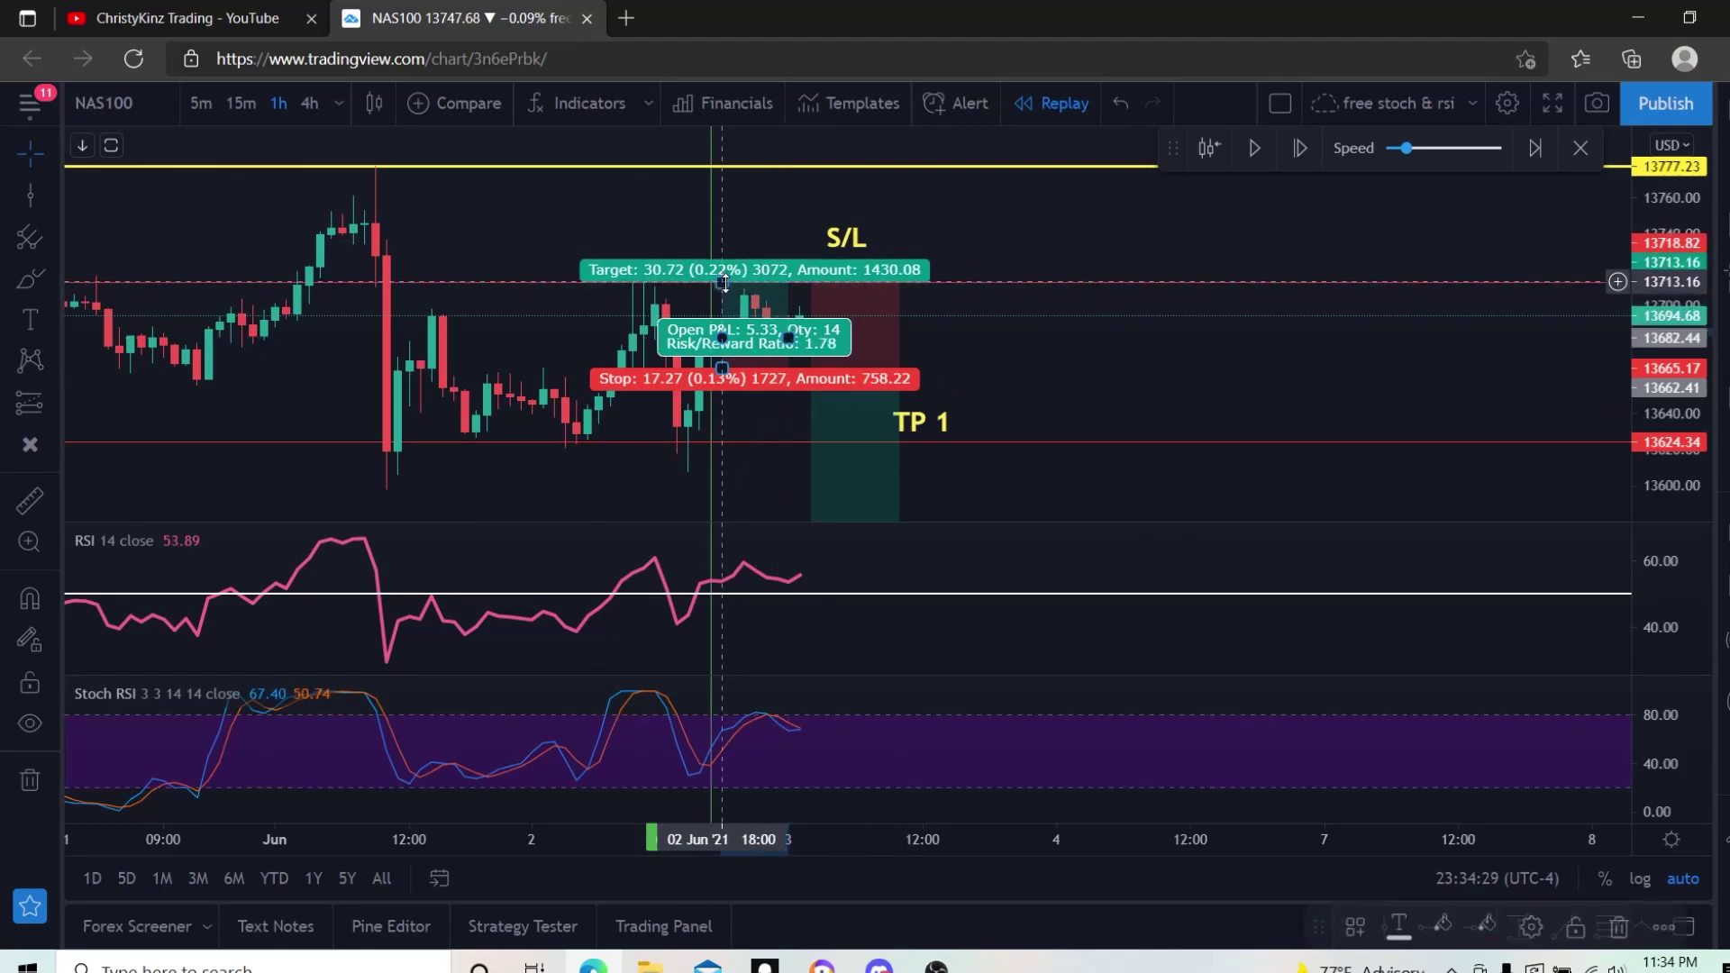
left_click(597, 304)
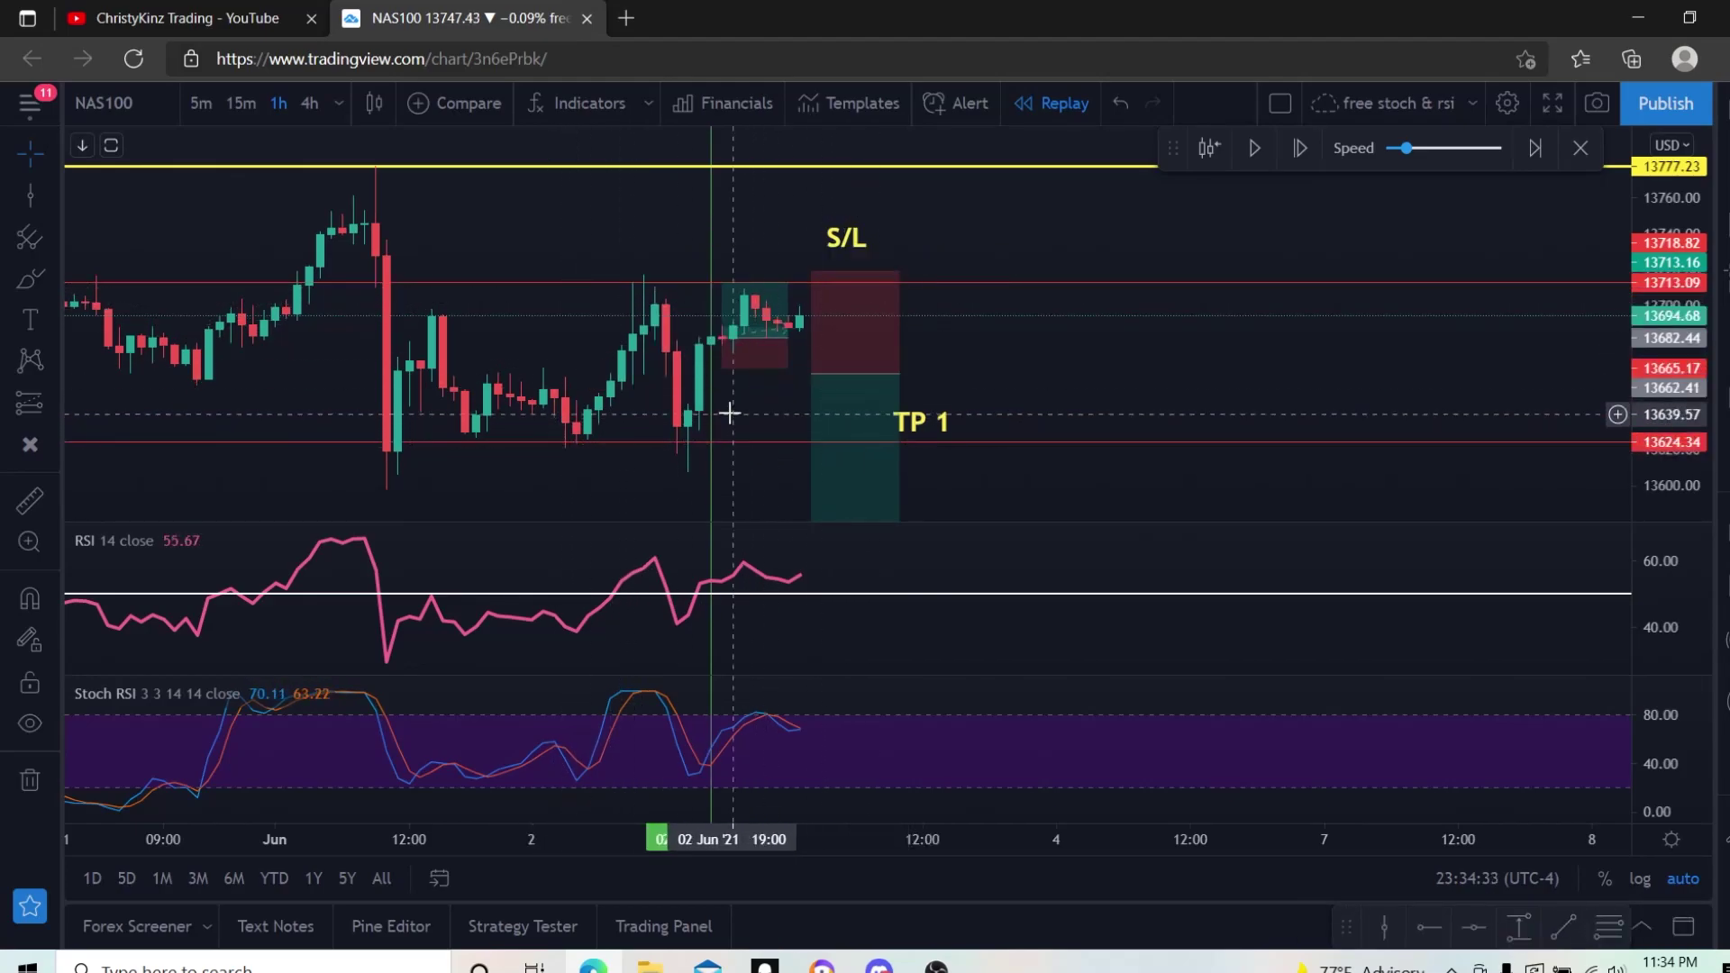
Narrow the long position to the first candles after entry and lower its target to about 13709.
left_click_drag(626, 407, 792, 402)
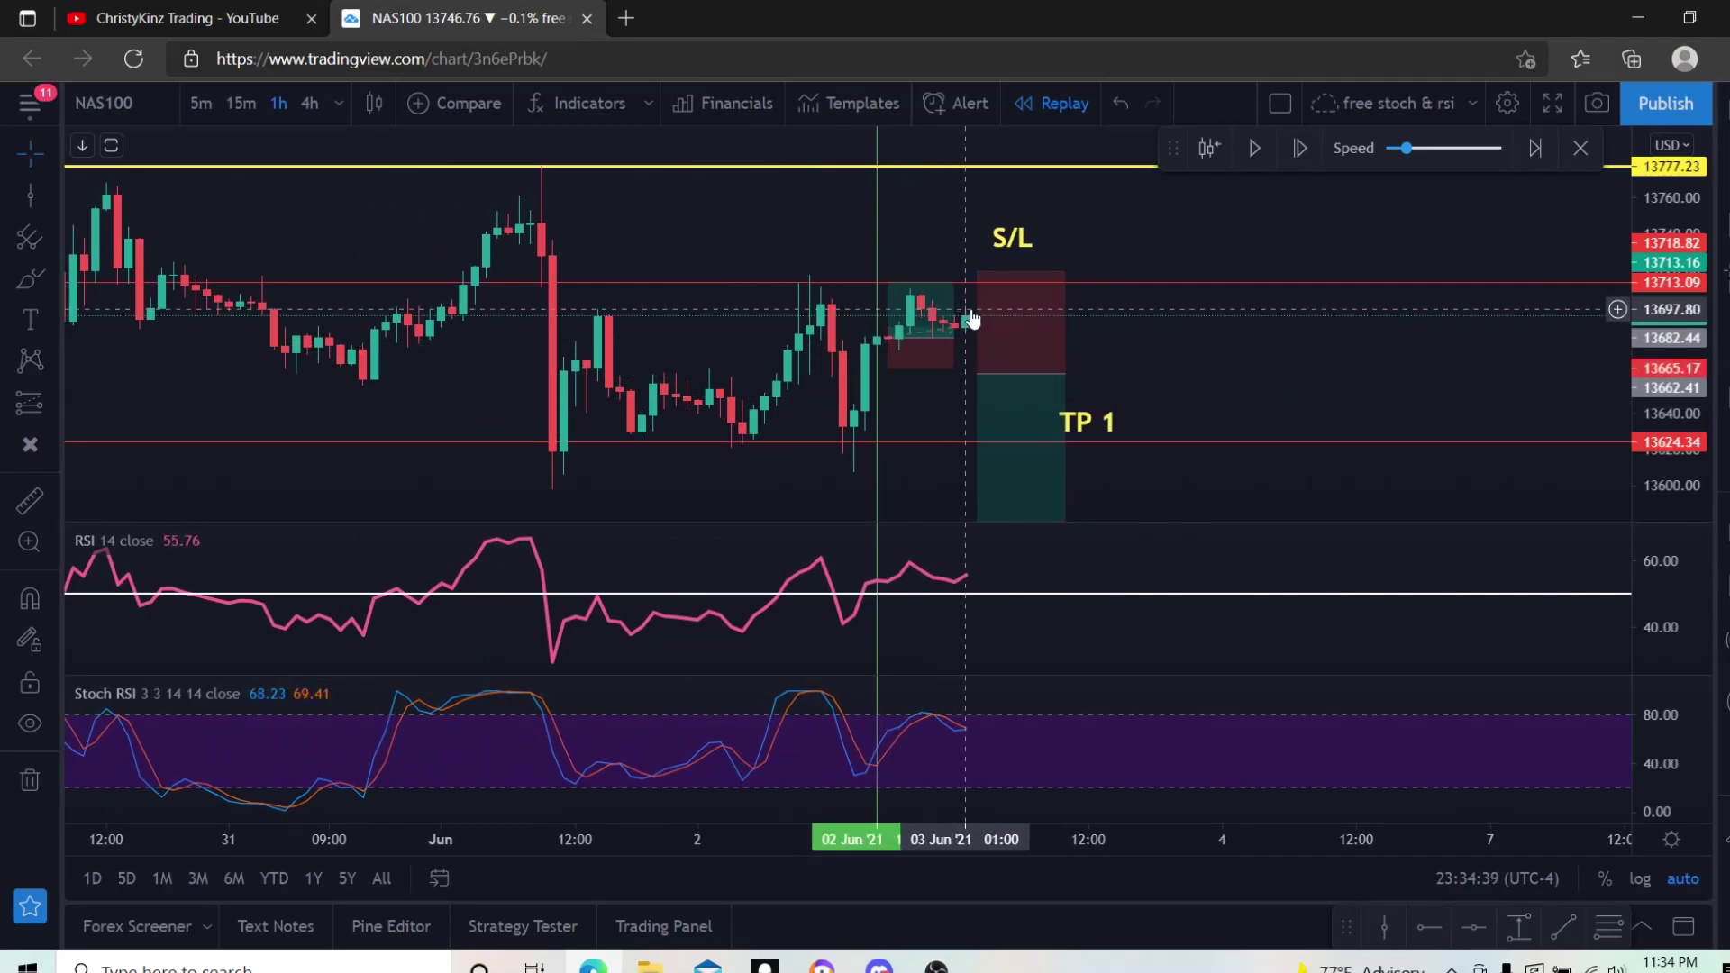
left_click(890, 285)
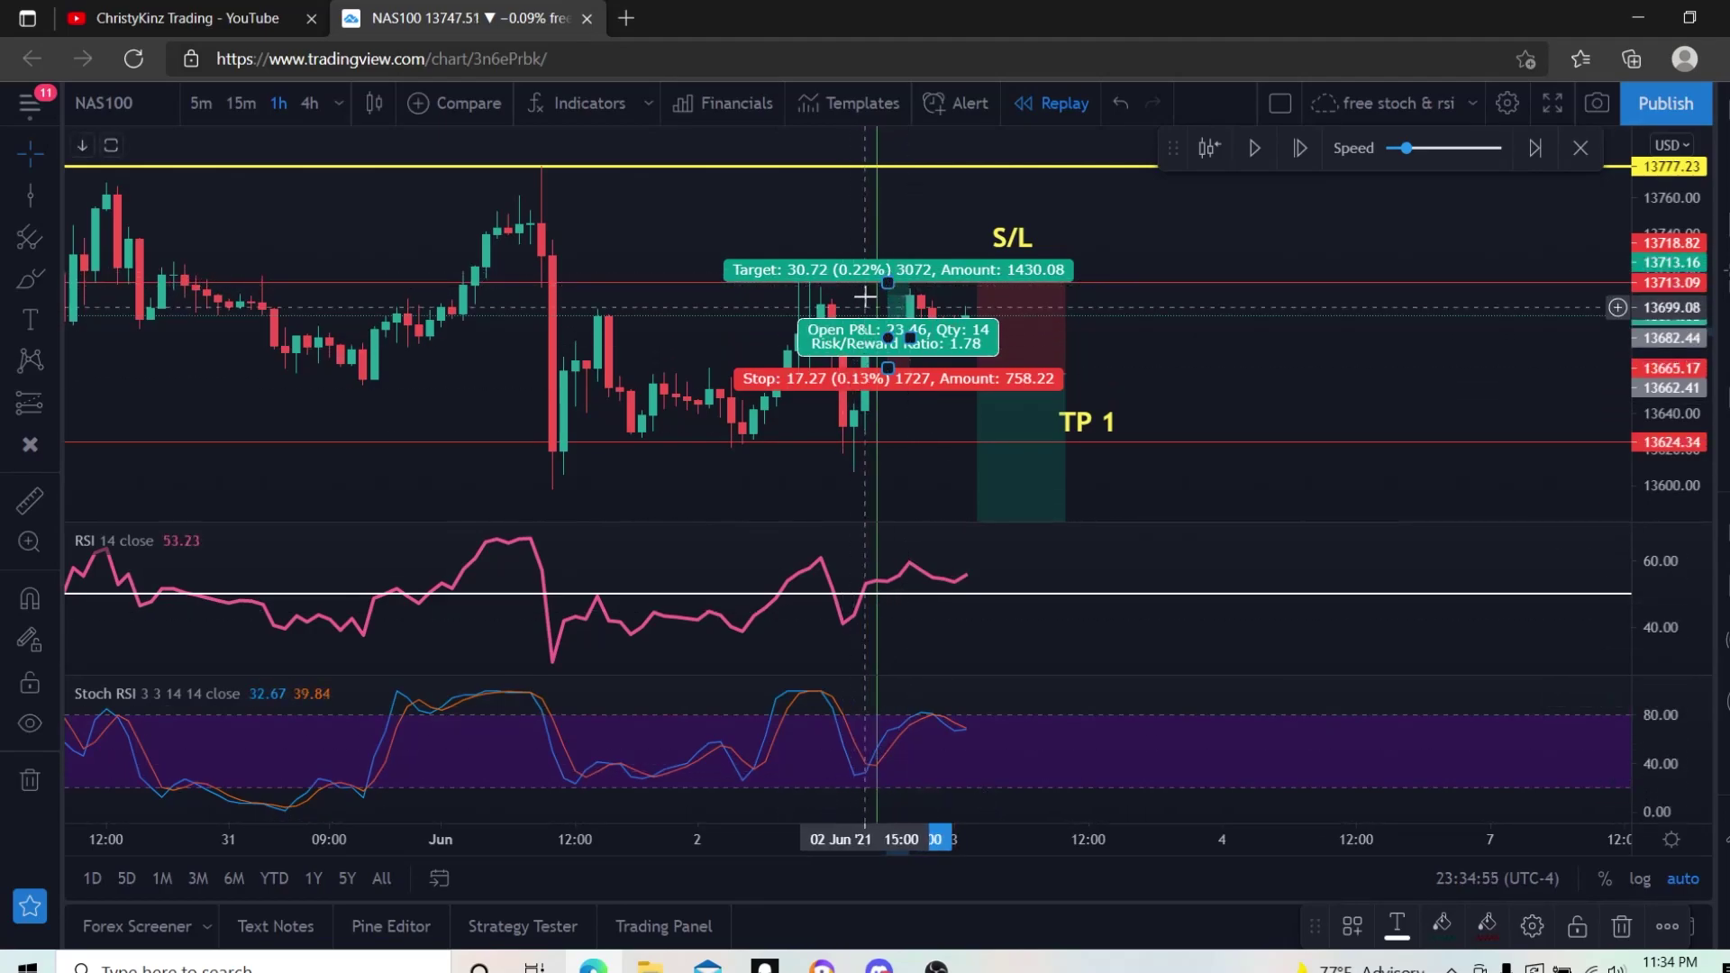
mouse_move(889, 282)
left_mouse_down()
mouse_move(886, 264)
mouse_move(885, 293)
left_mouse_up()
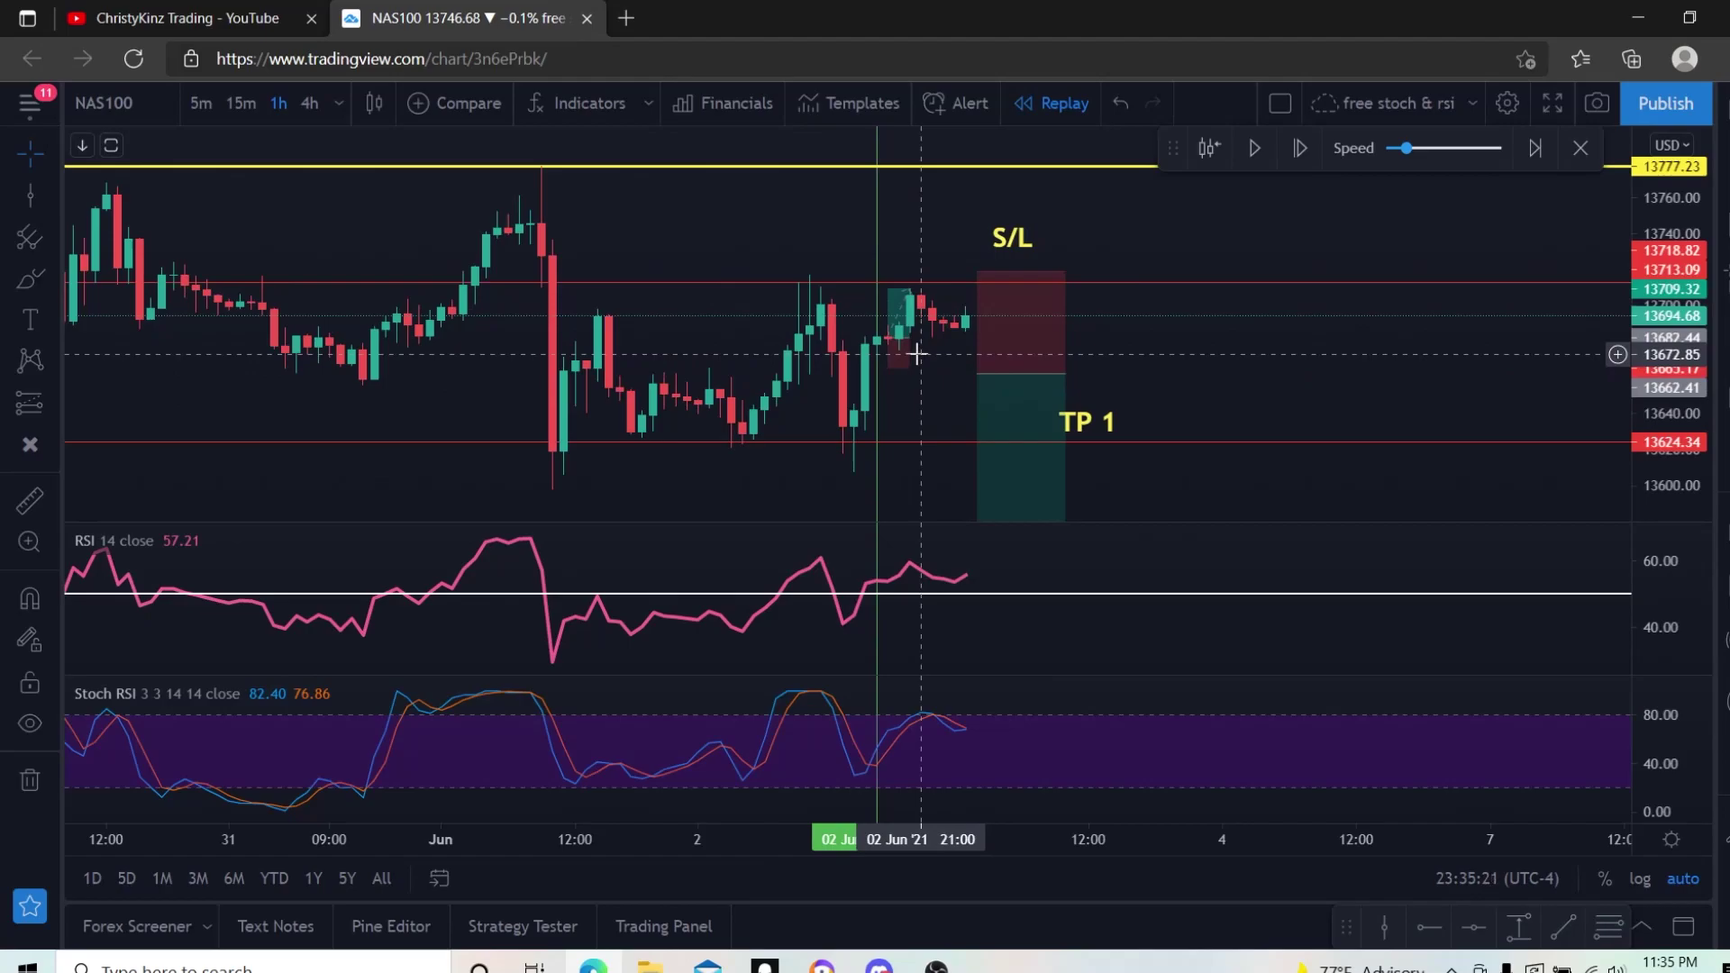
Remove the long position and the vertical line at 02 Jun '21 16:00 from the chart.
right_click(907, 348)
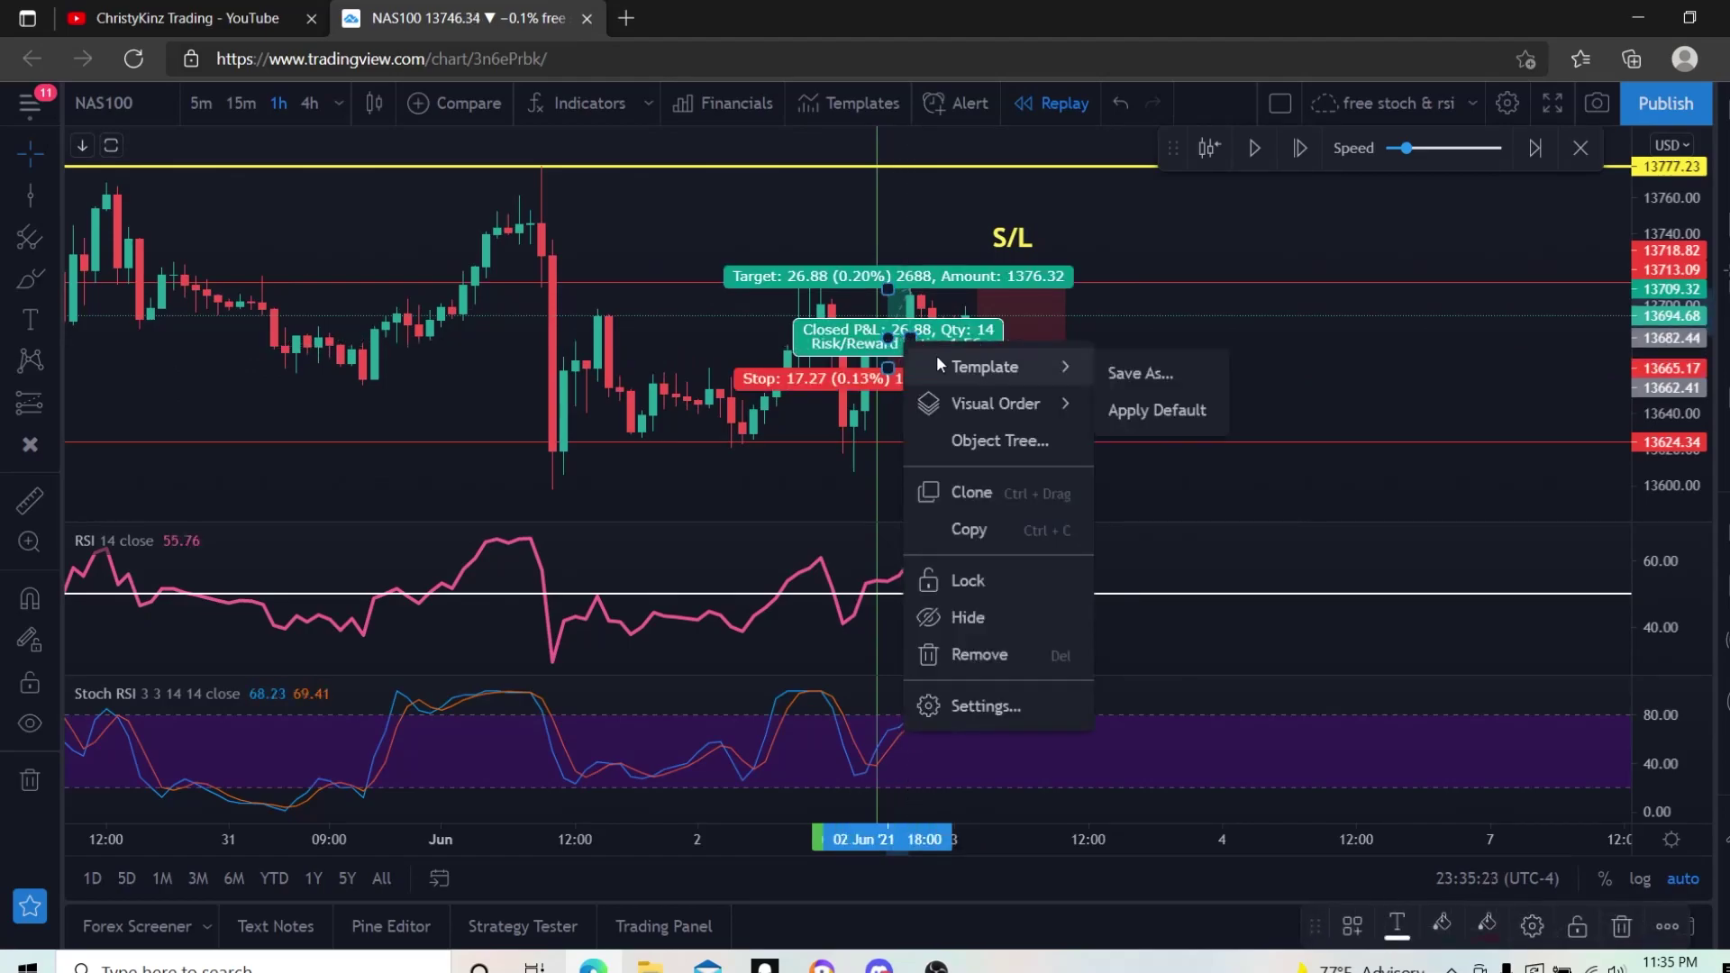
left_click(987, 661)
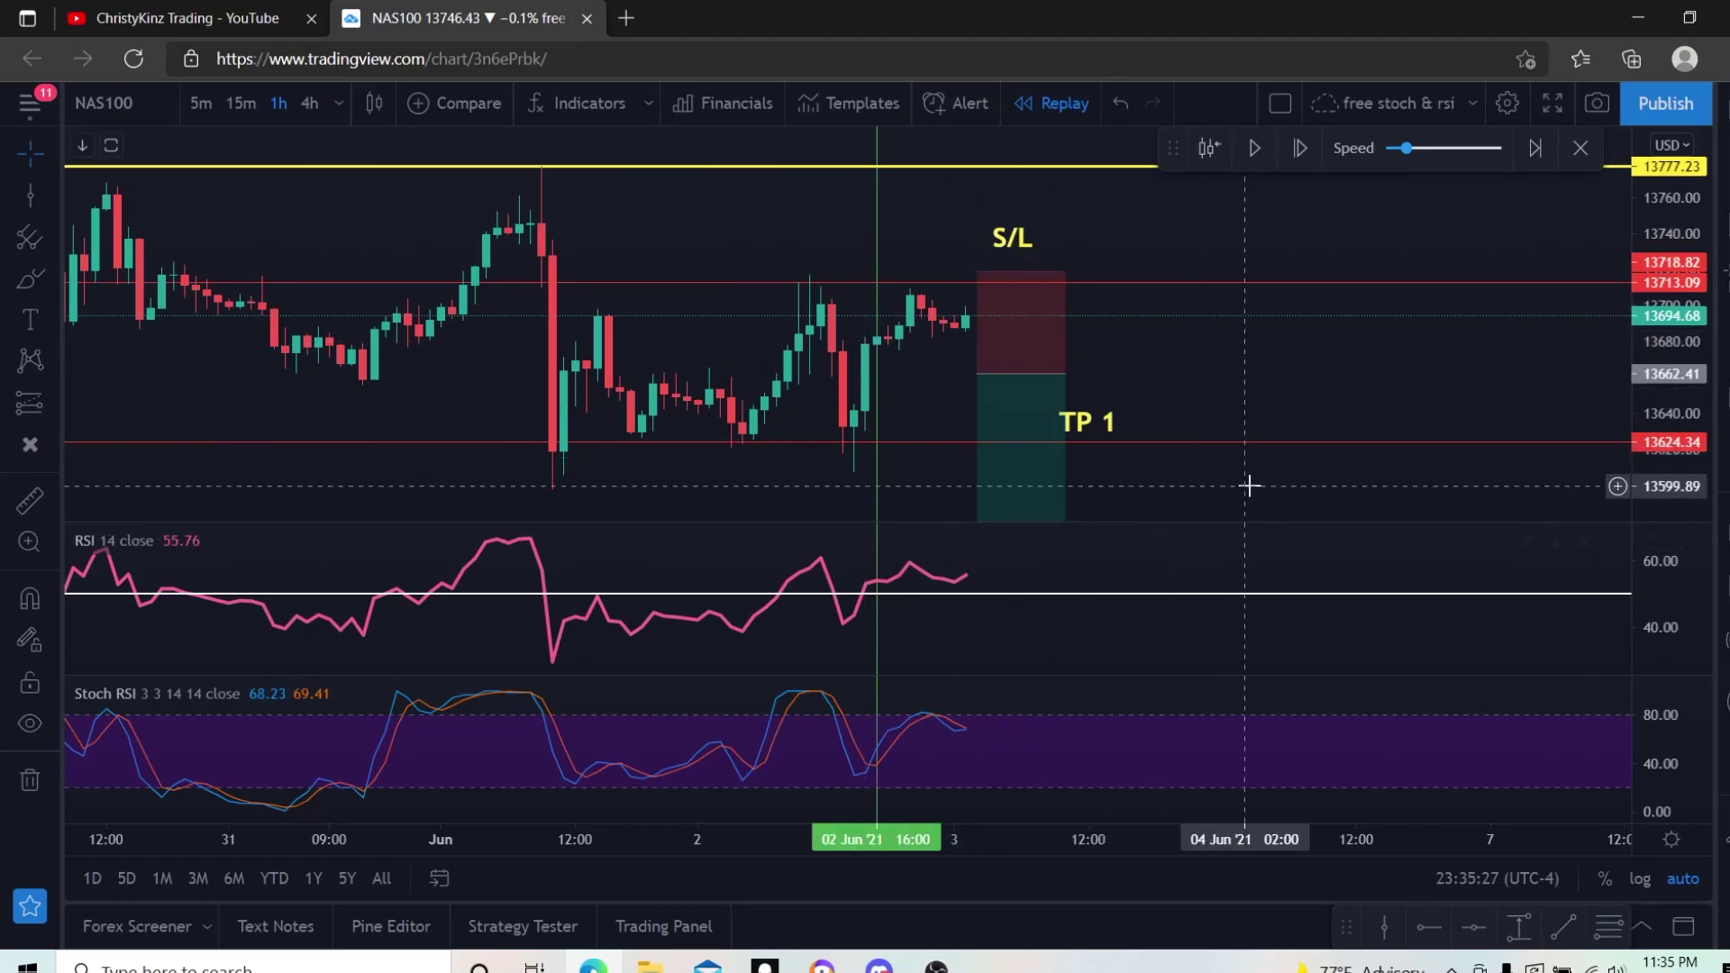
left_click_drag(1247, 483, 1190, 487)
scroll(1147, 483, "down", 2)
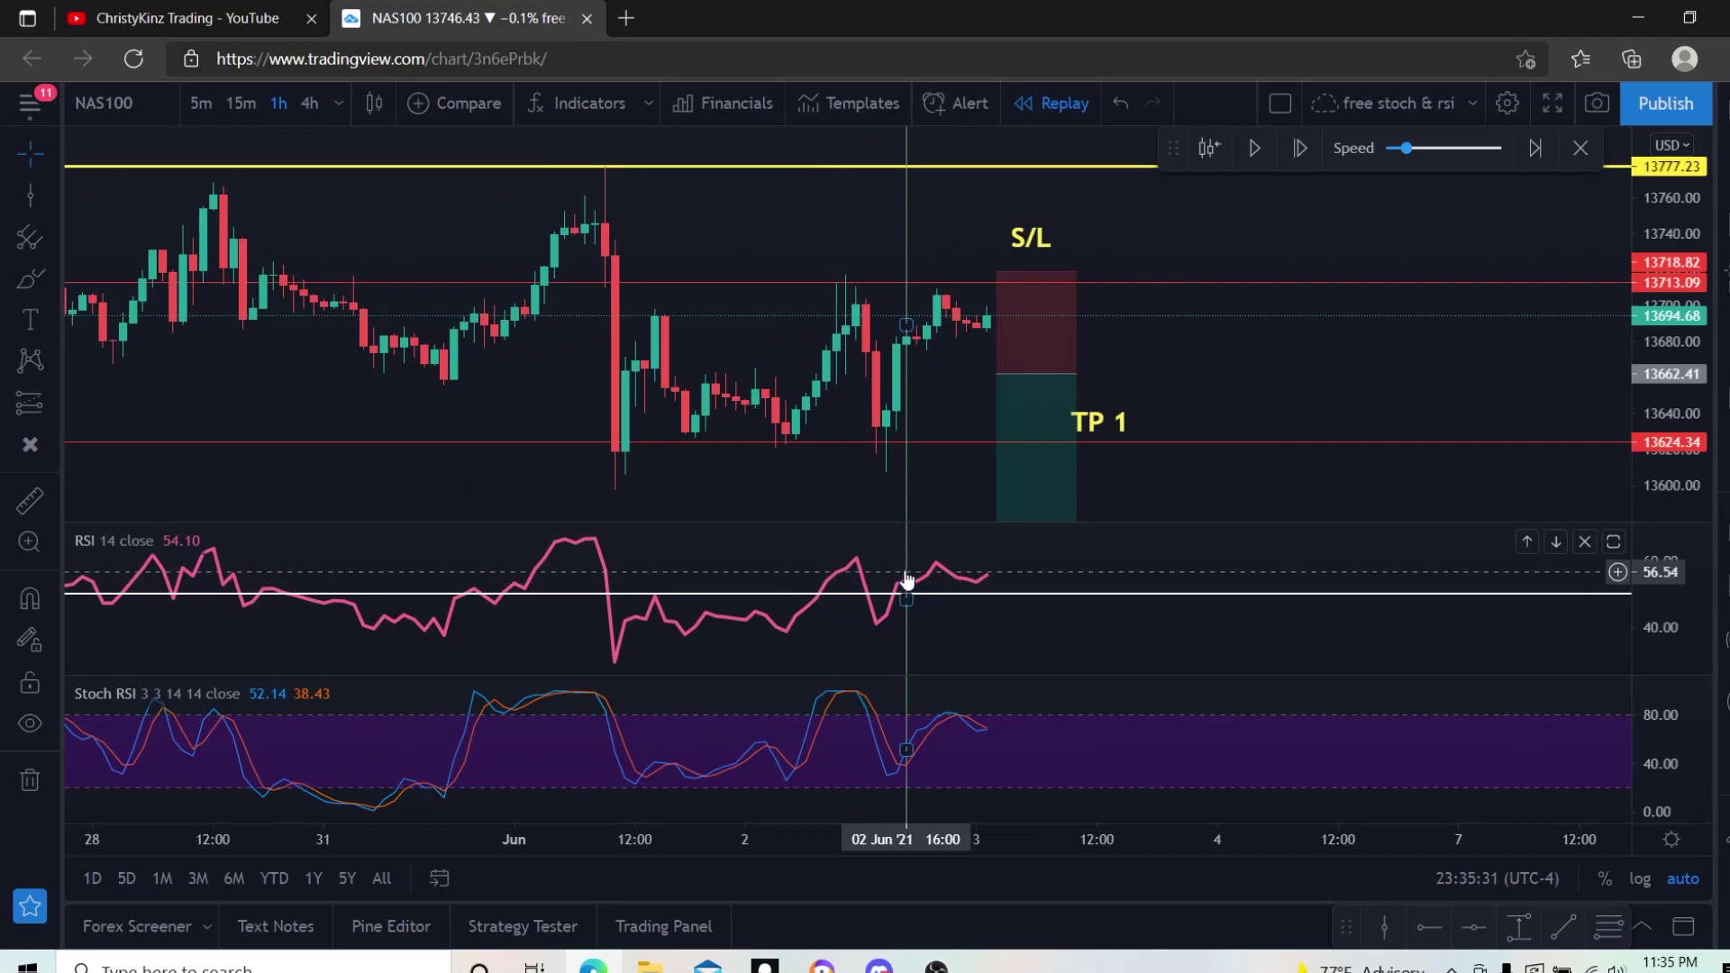
right_click(911, 541)
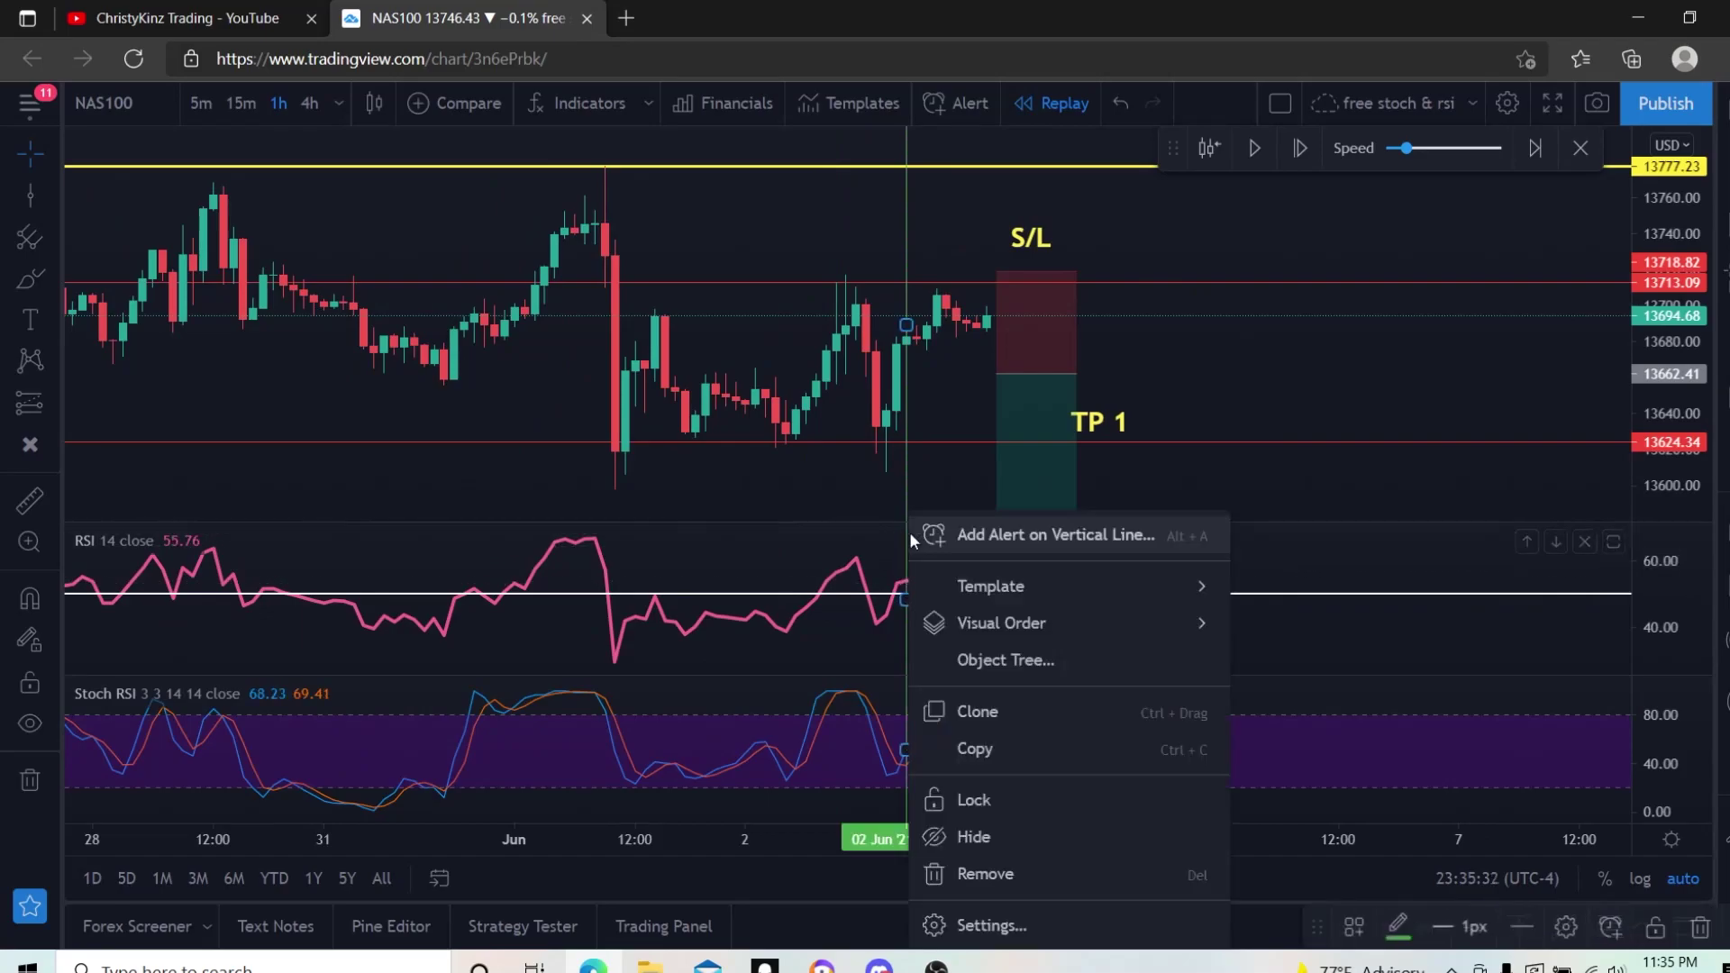
left_click(1020, 868)
Run the bar replay forward by one candle to 03 Jun '21 02:00 and pause it.
scroll(1159, 433, "down", 3)
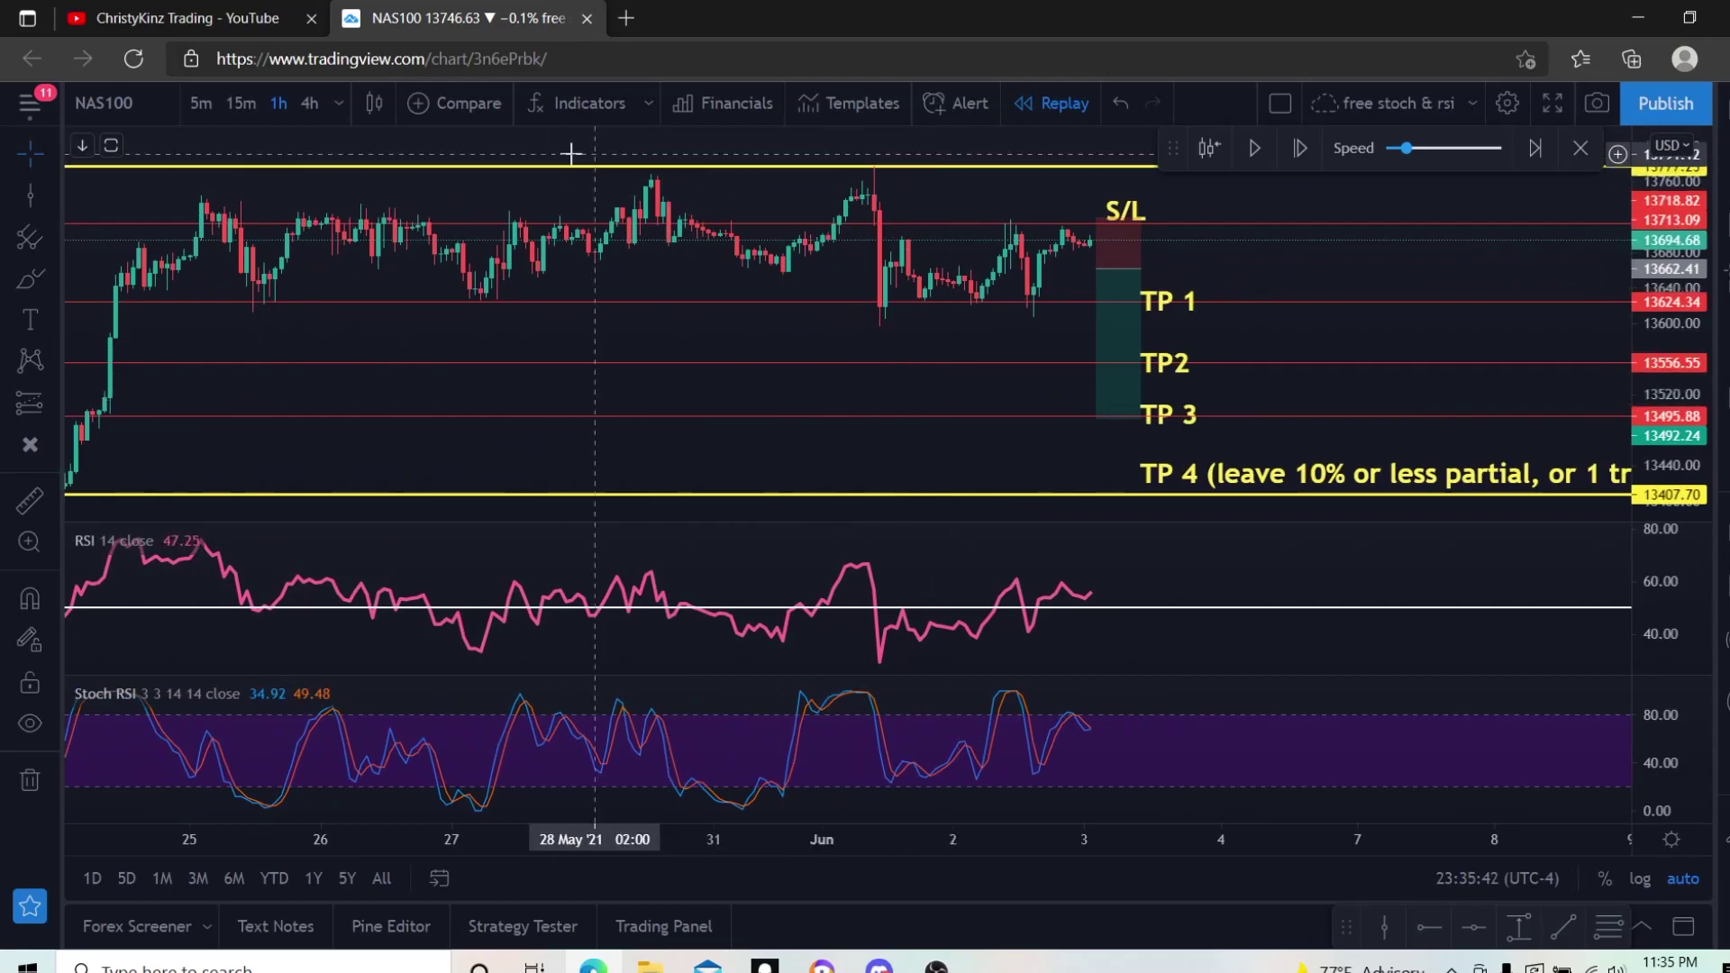
scroll(1212, 417, "up", 3)
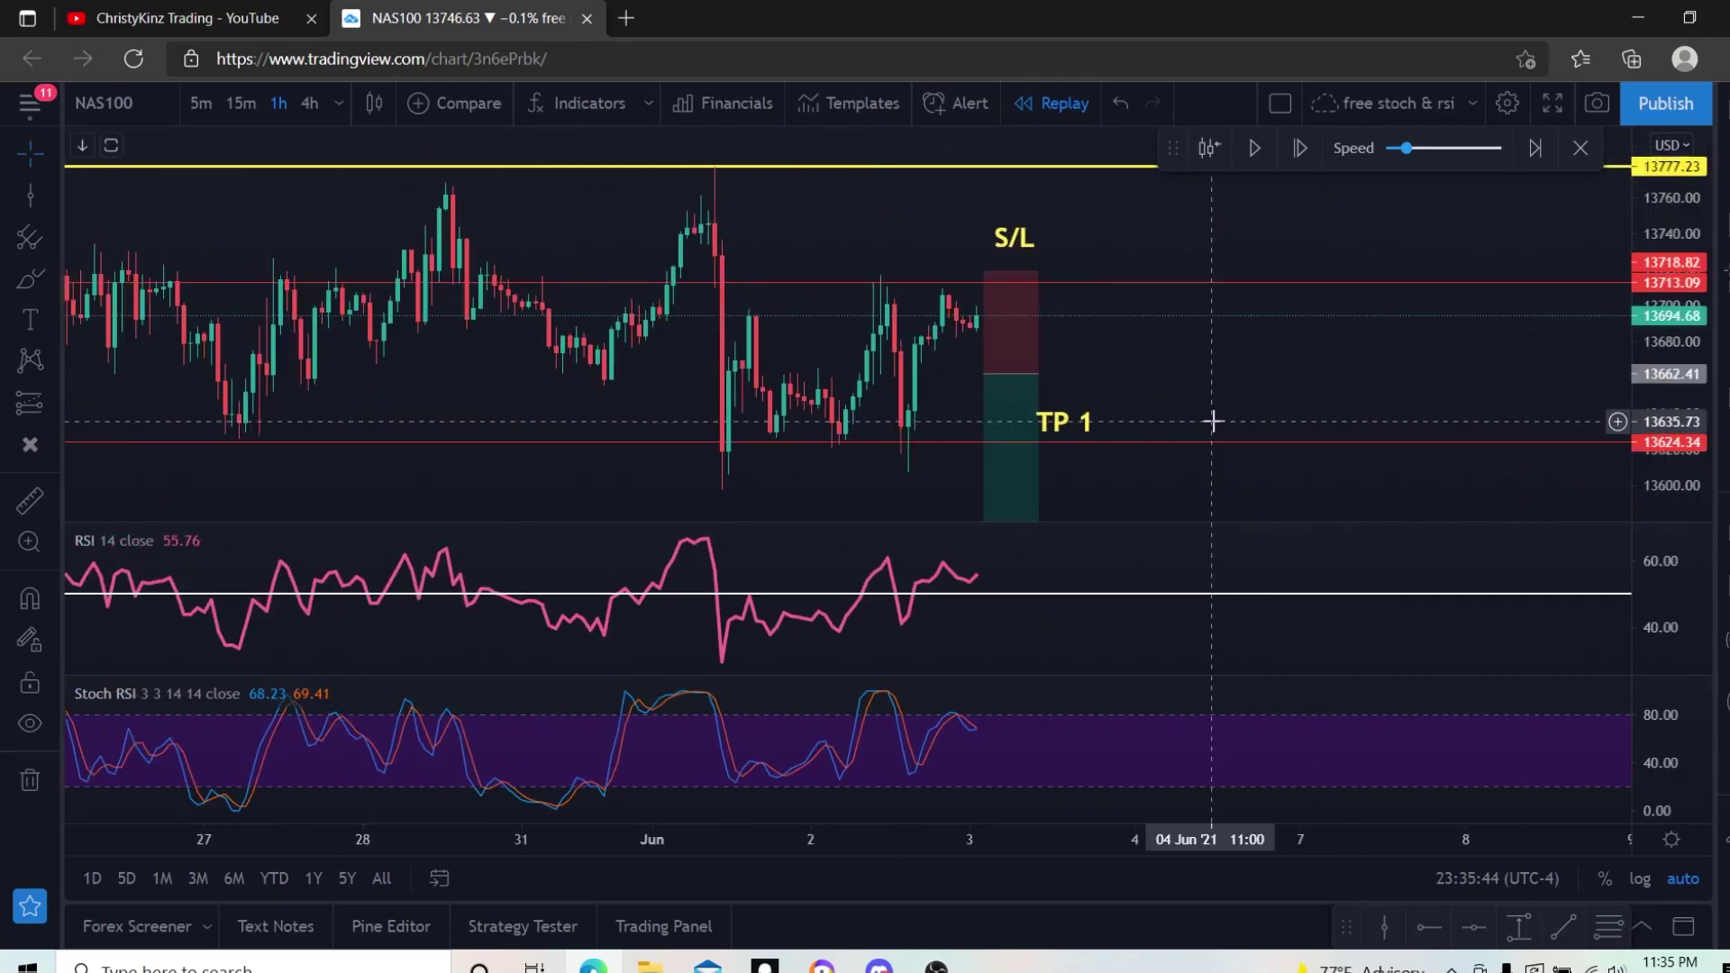
scroll(1185, 413, "up", 1)
scroll(1197, 409, "down", 1)
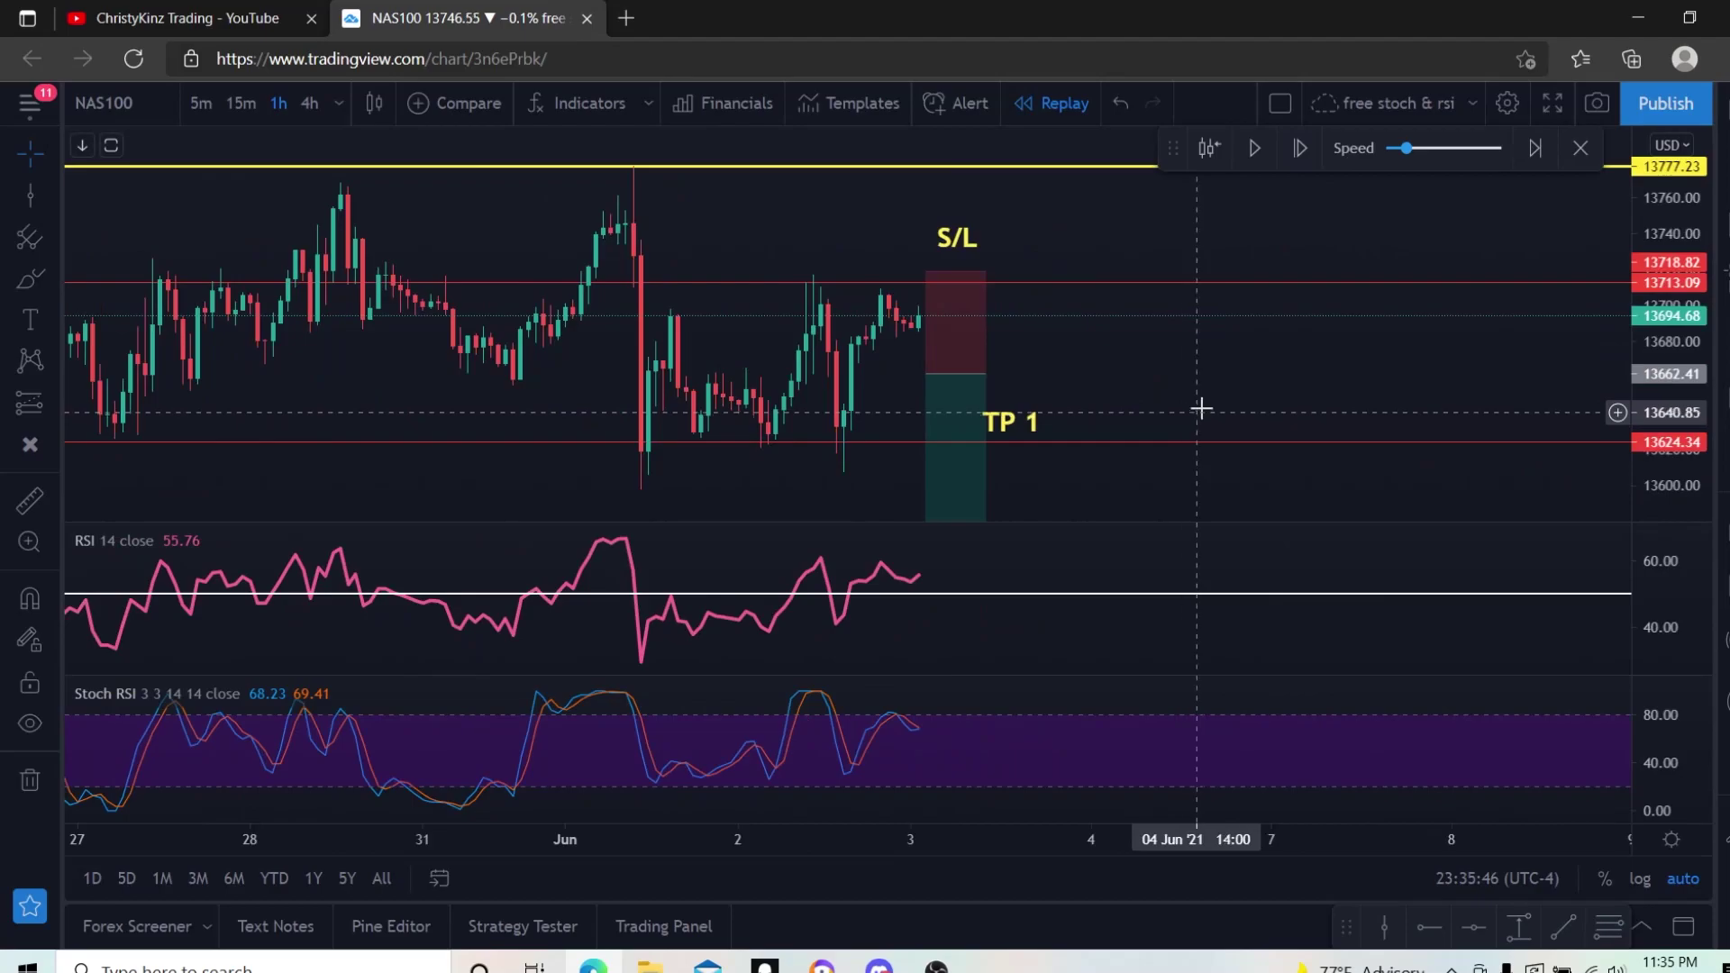
scroll(1216, 343, "down", 1)
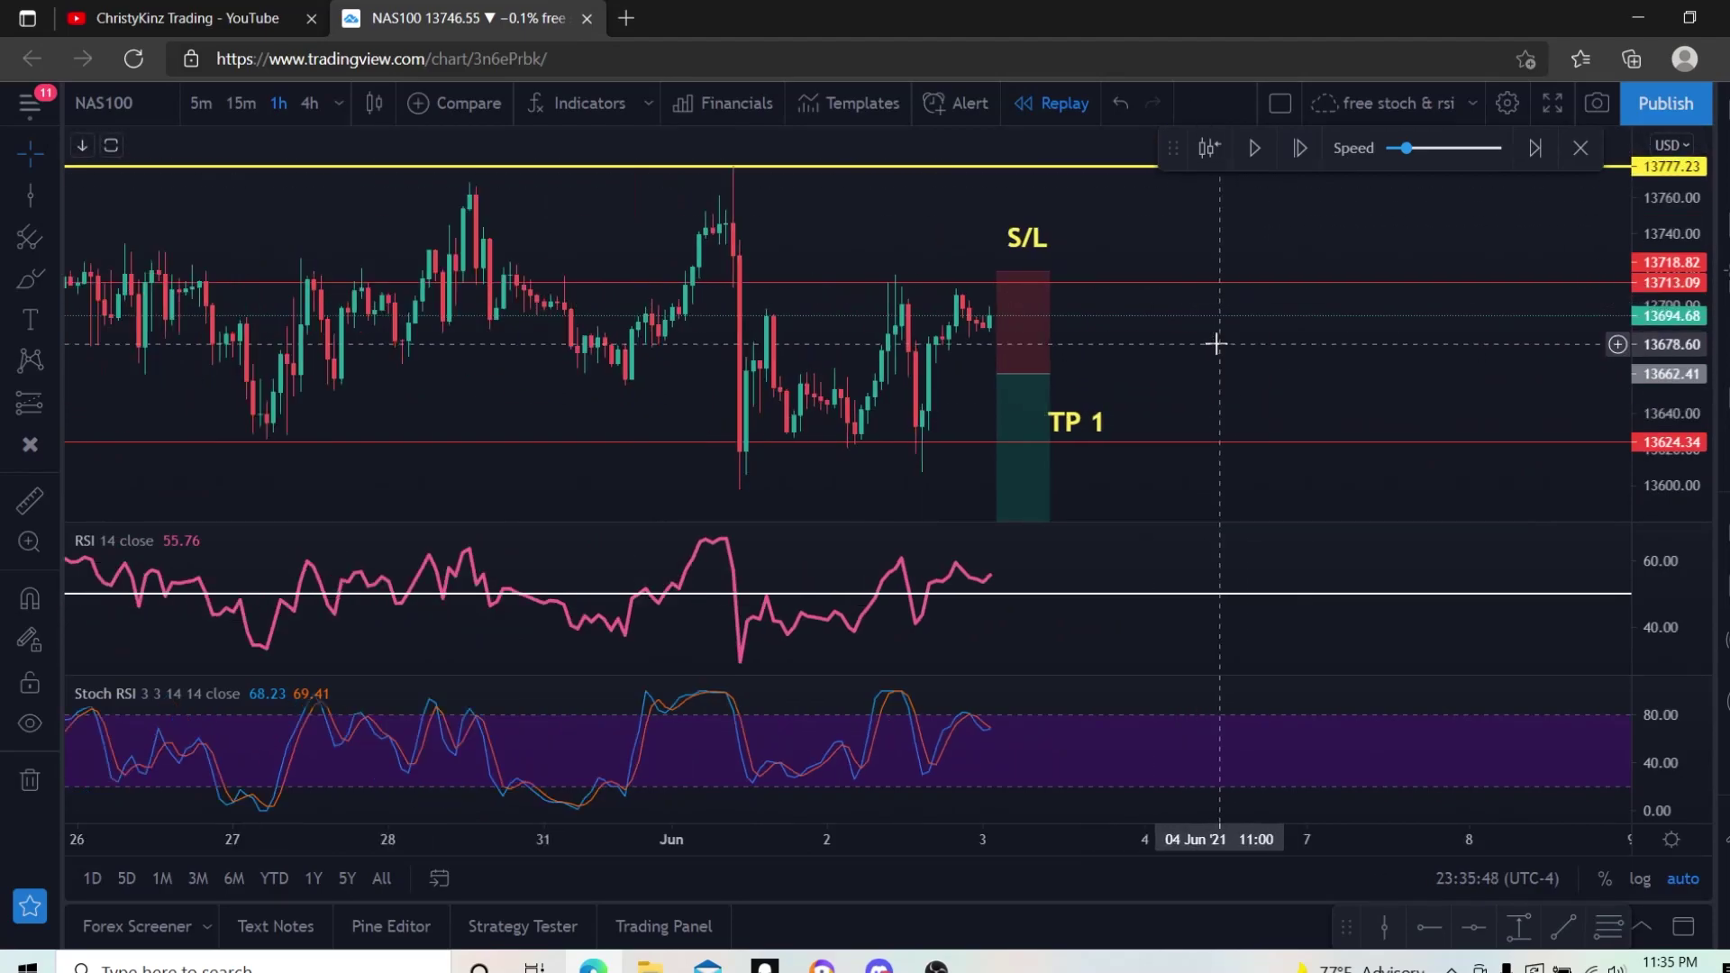
left_click(1263, 156)
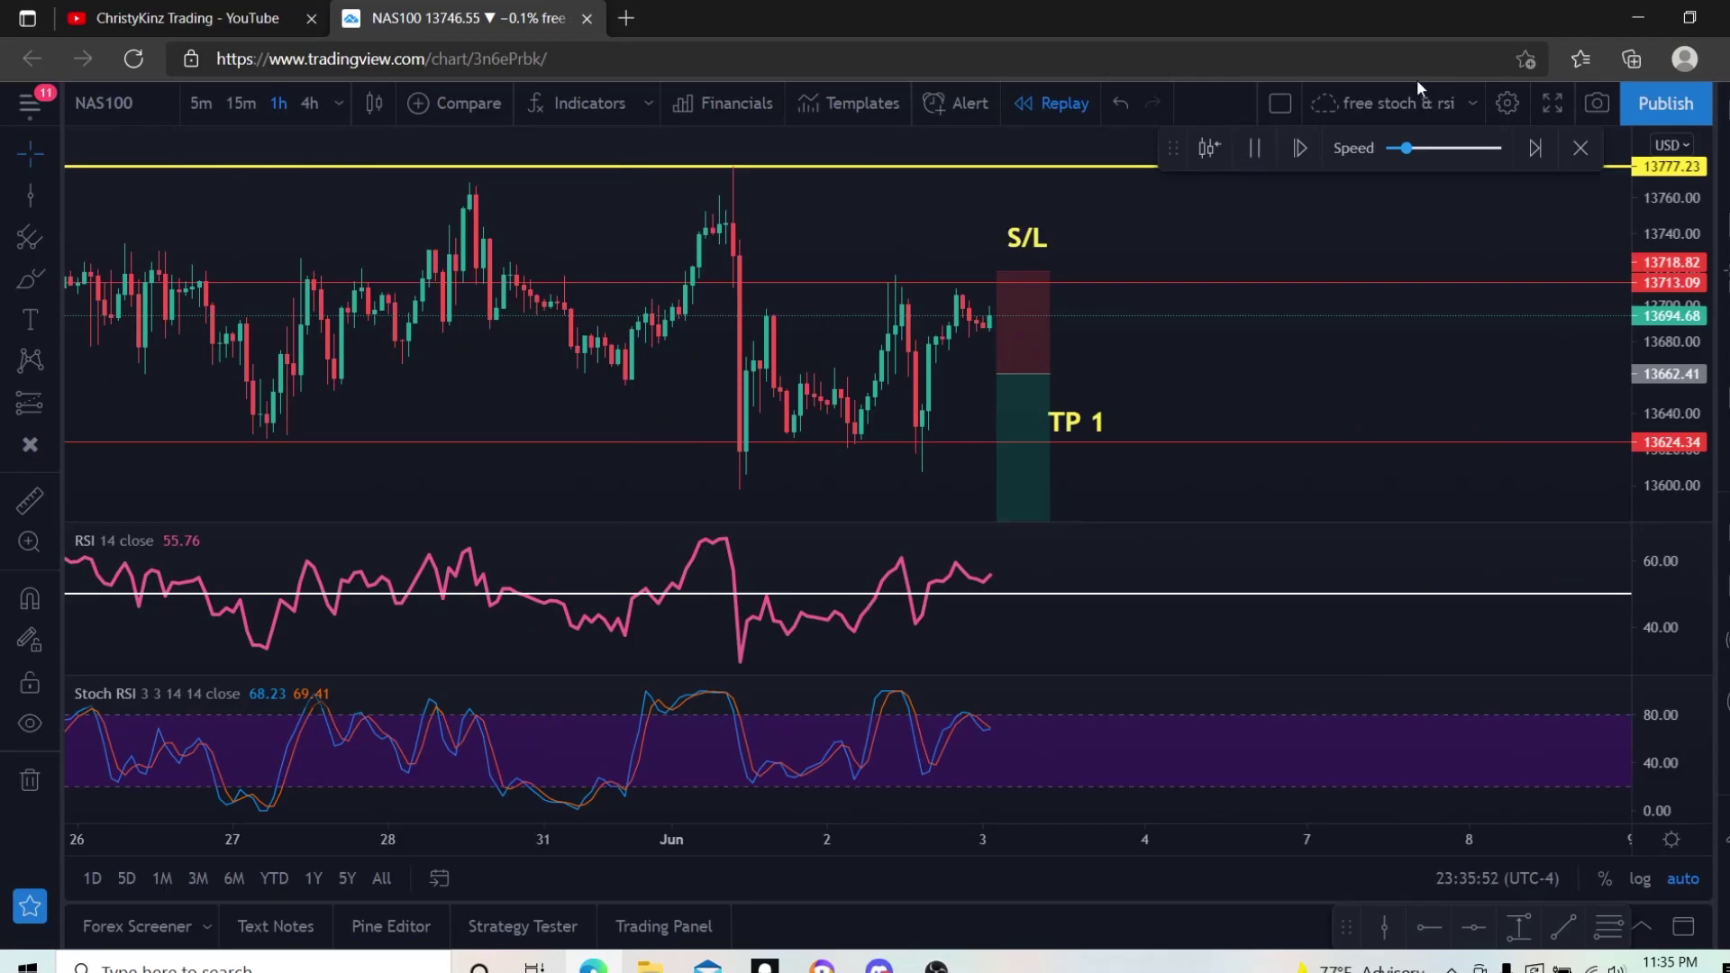
left_click(1256, 151)
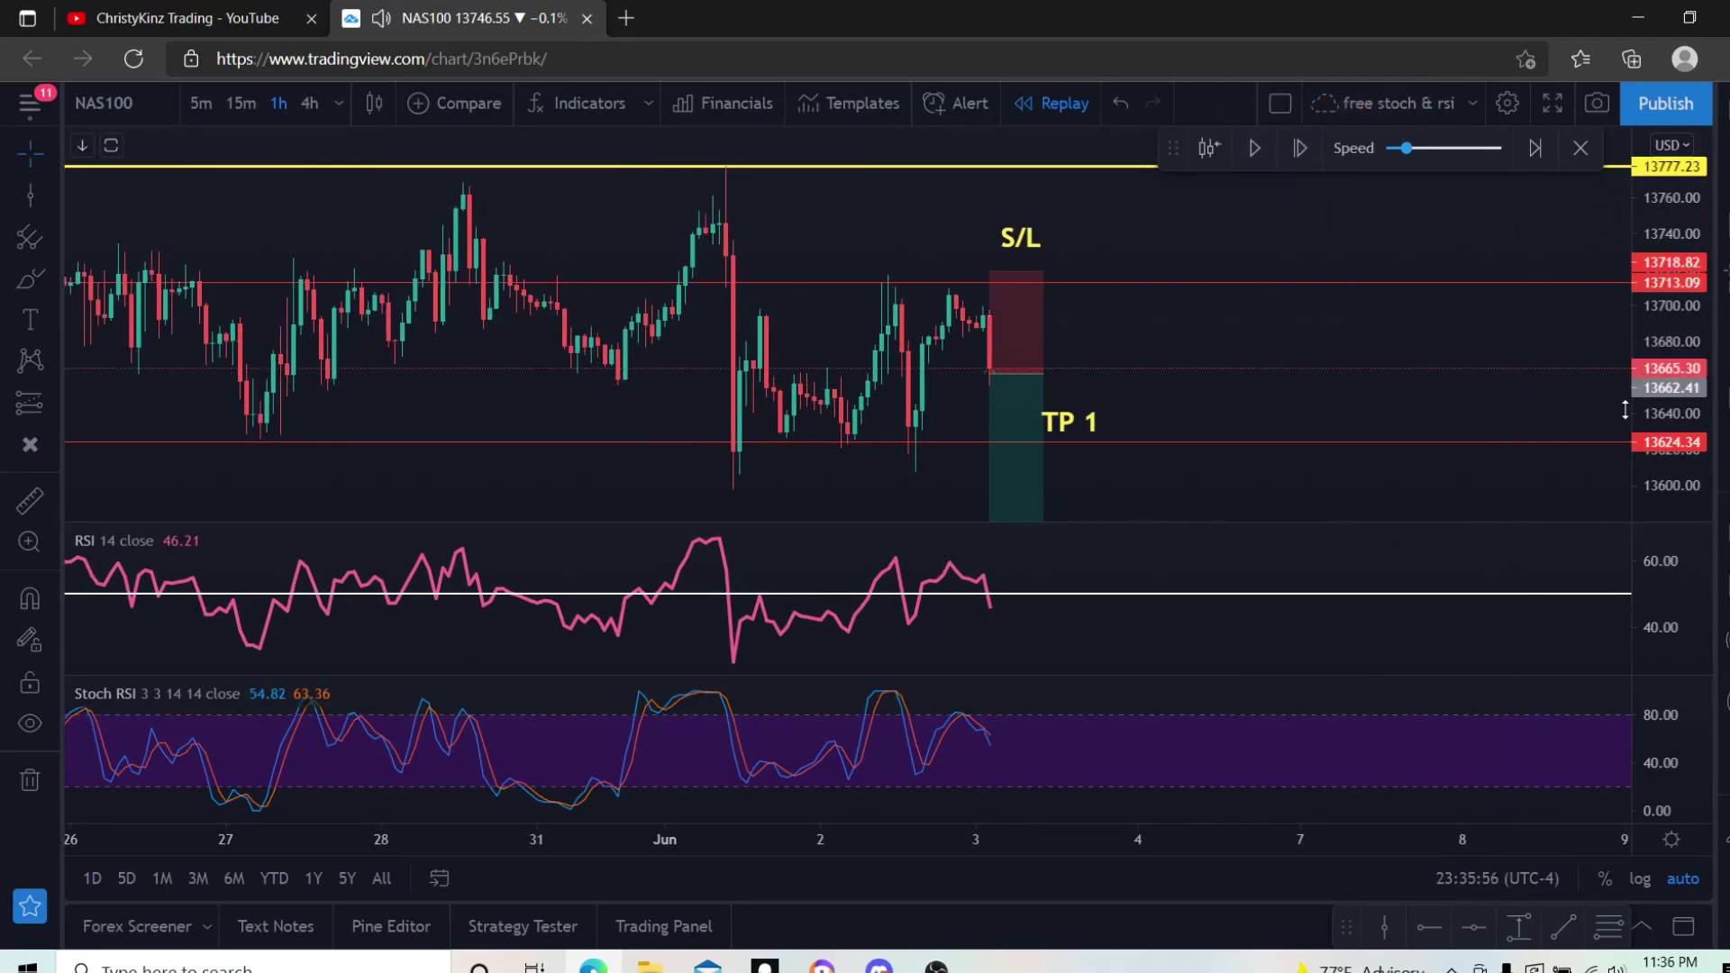
Place a vertical line at 03 Jun '21 02:00, on the candle where the short position begins.
mouse_move(991, 337)
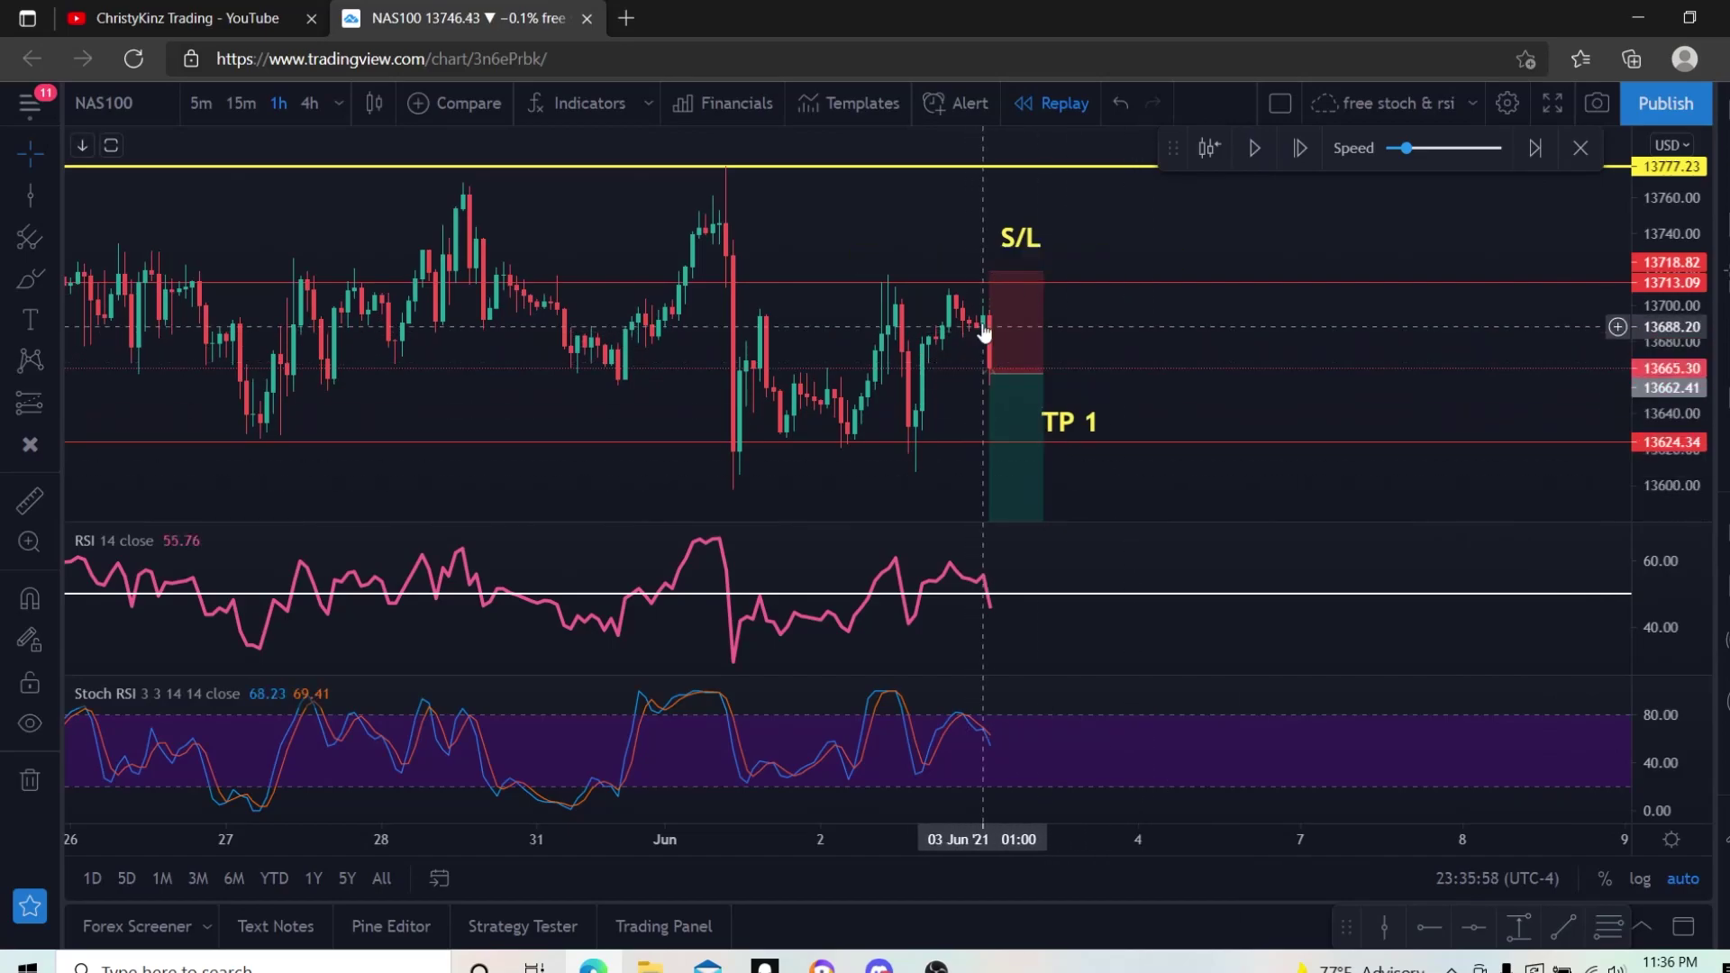
left_click(1154, 292)
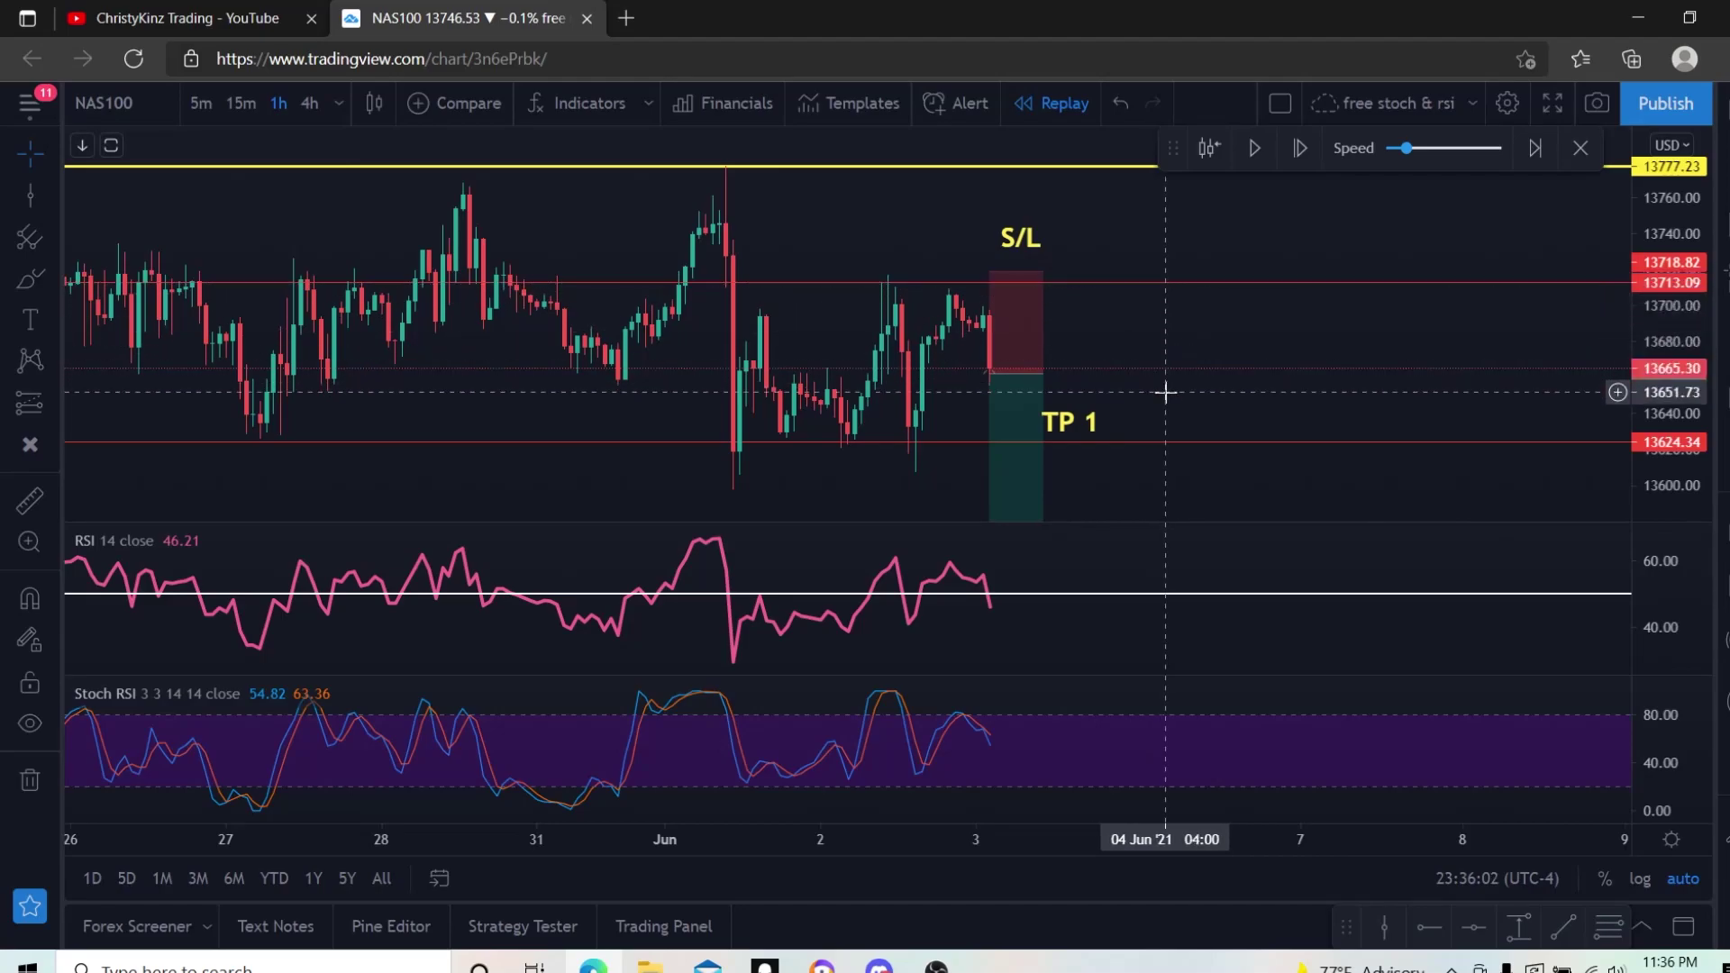
left_click(1164, 445)
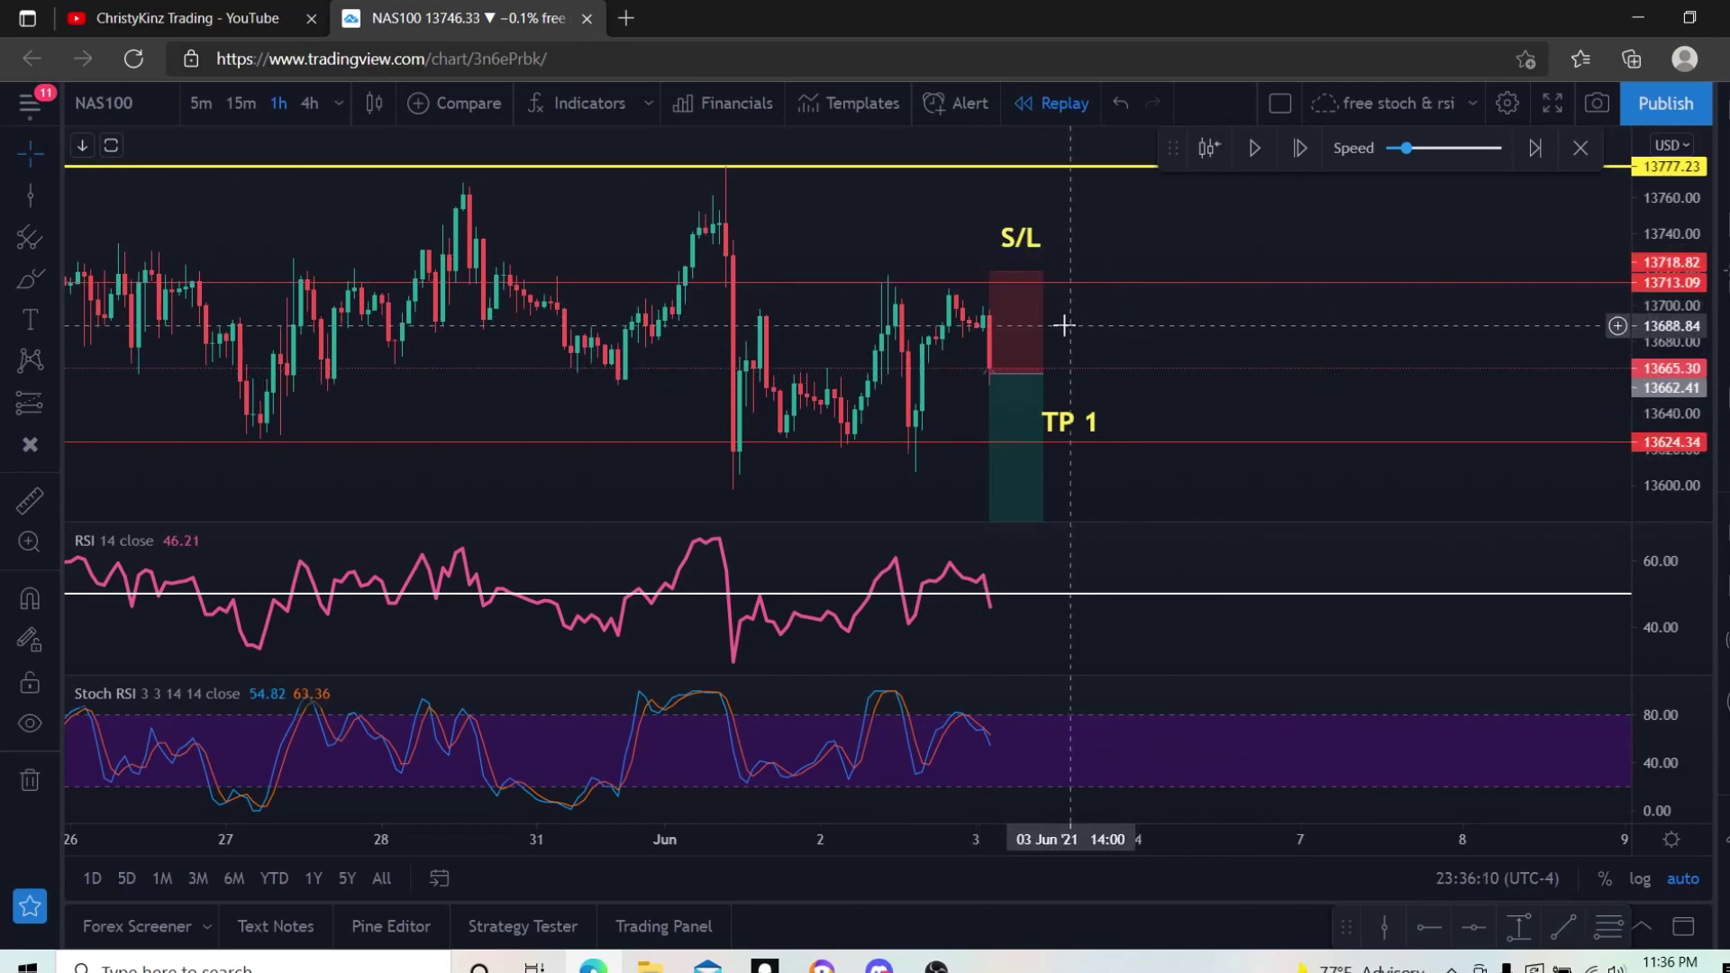
left_click(990, 383)
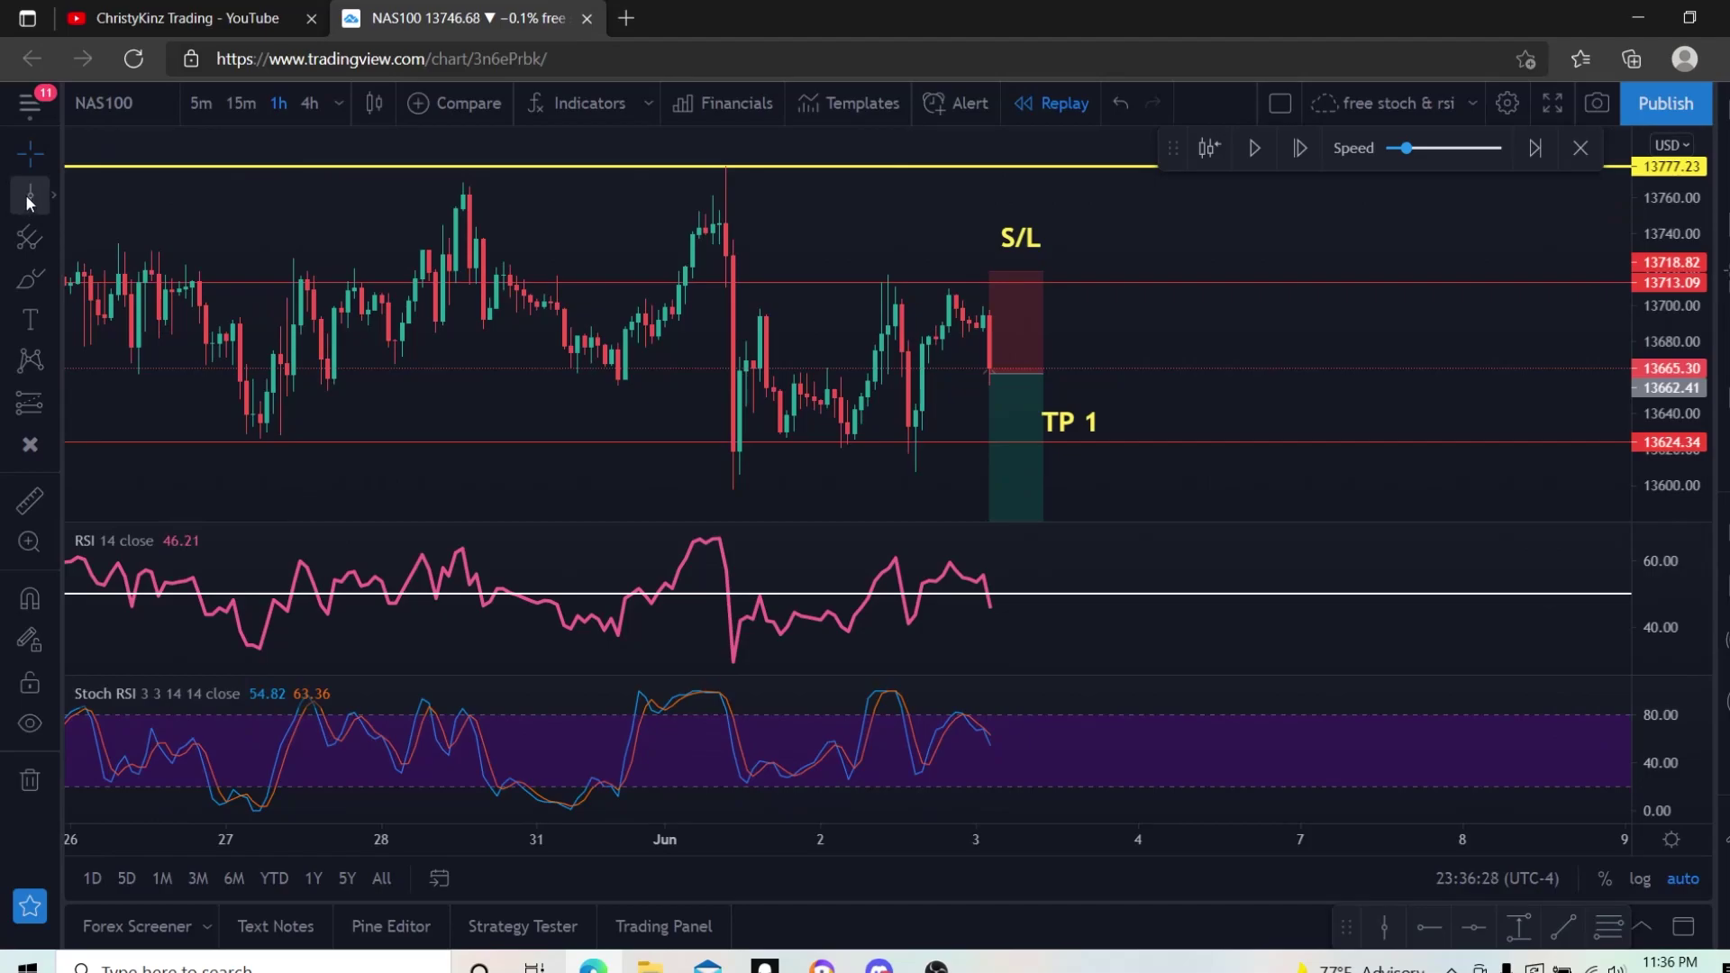
mouse_move(989, 383)
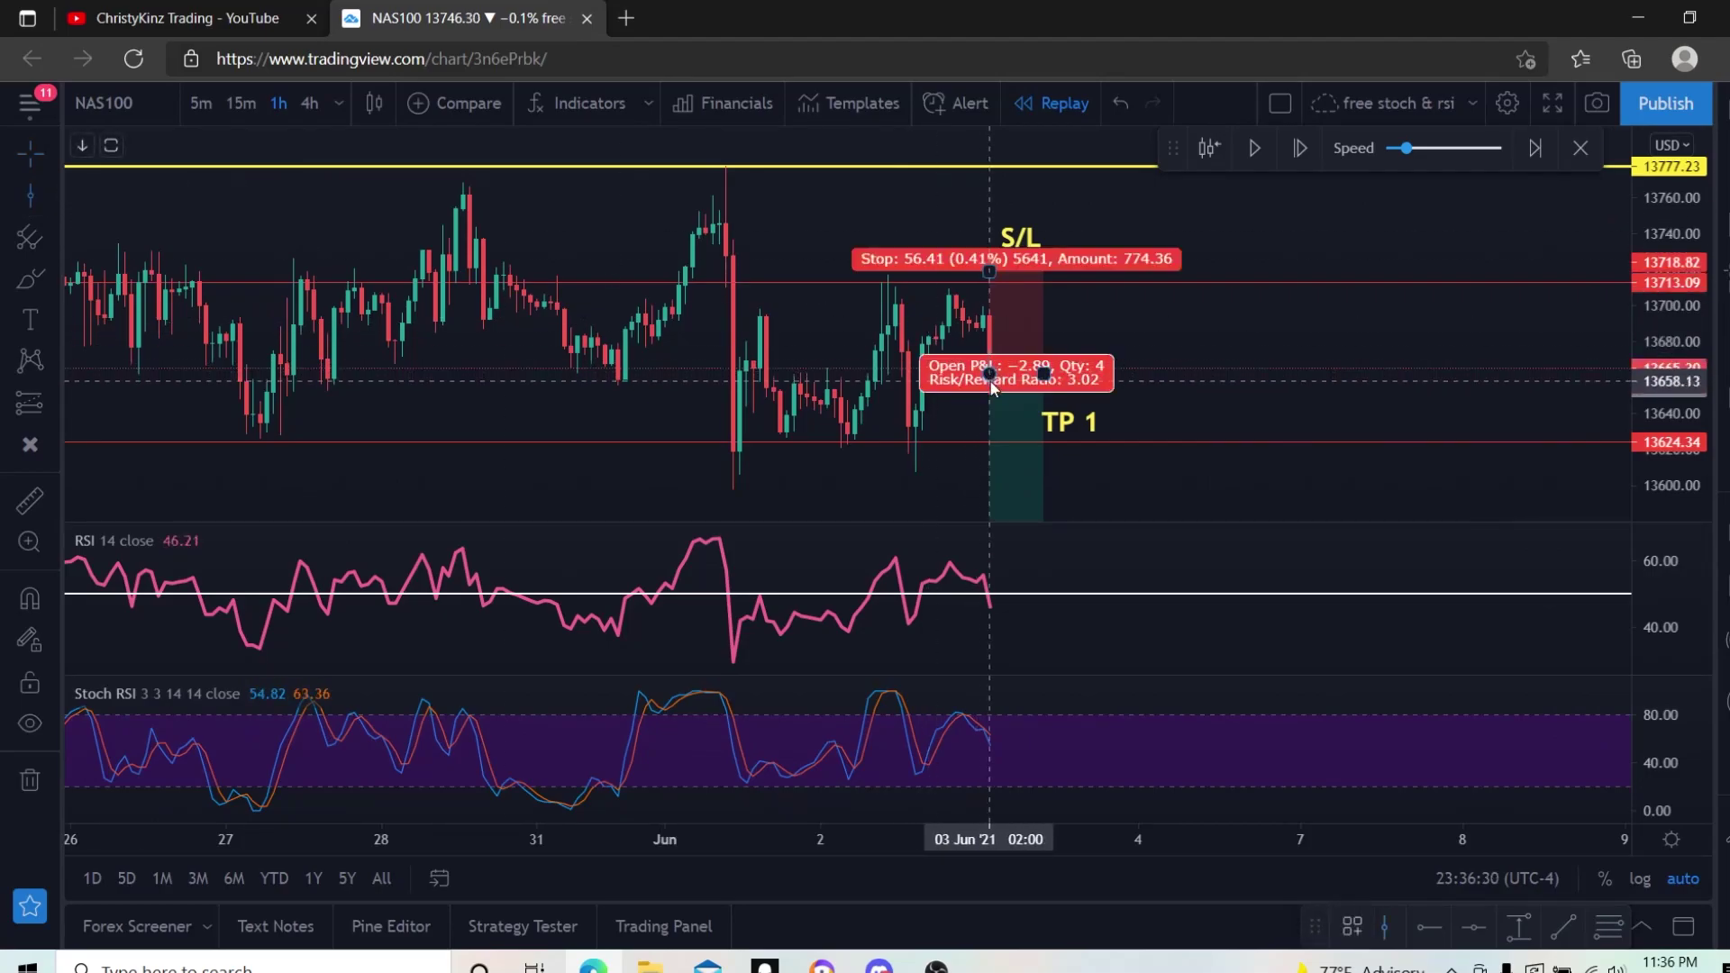
left_click(991, 386)
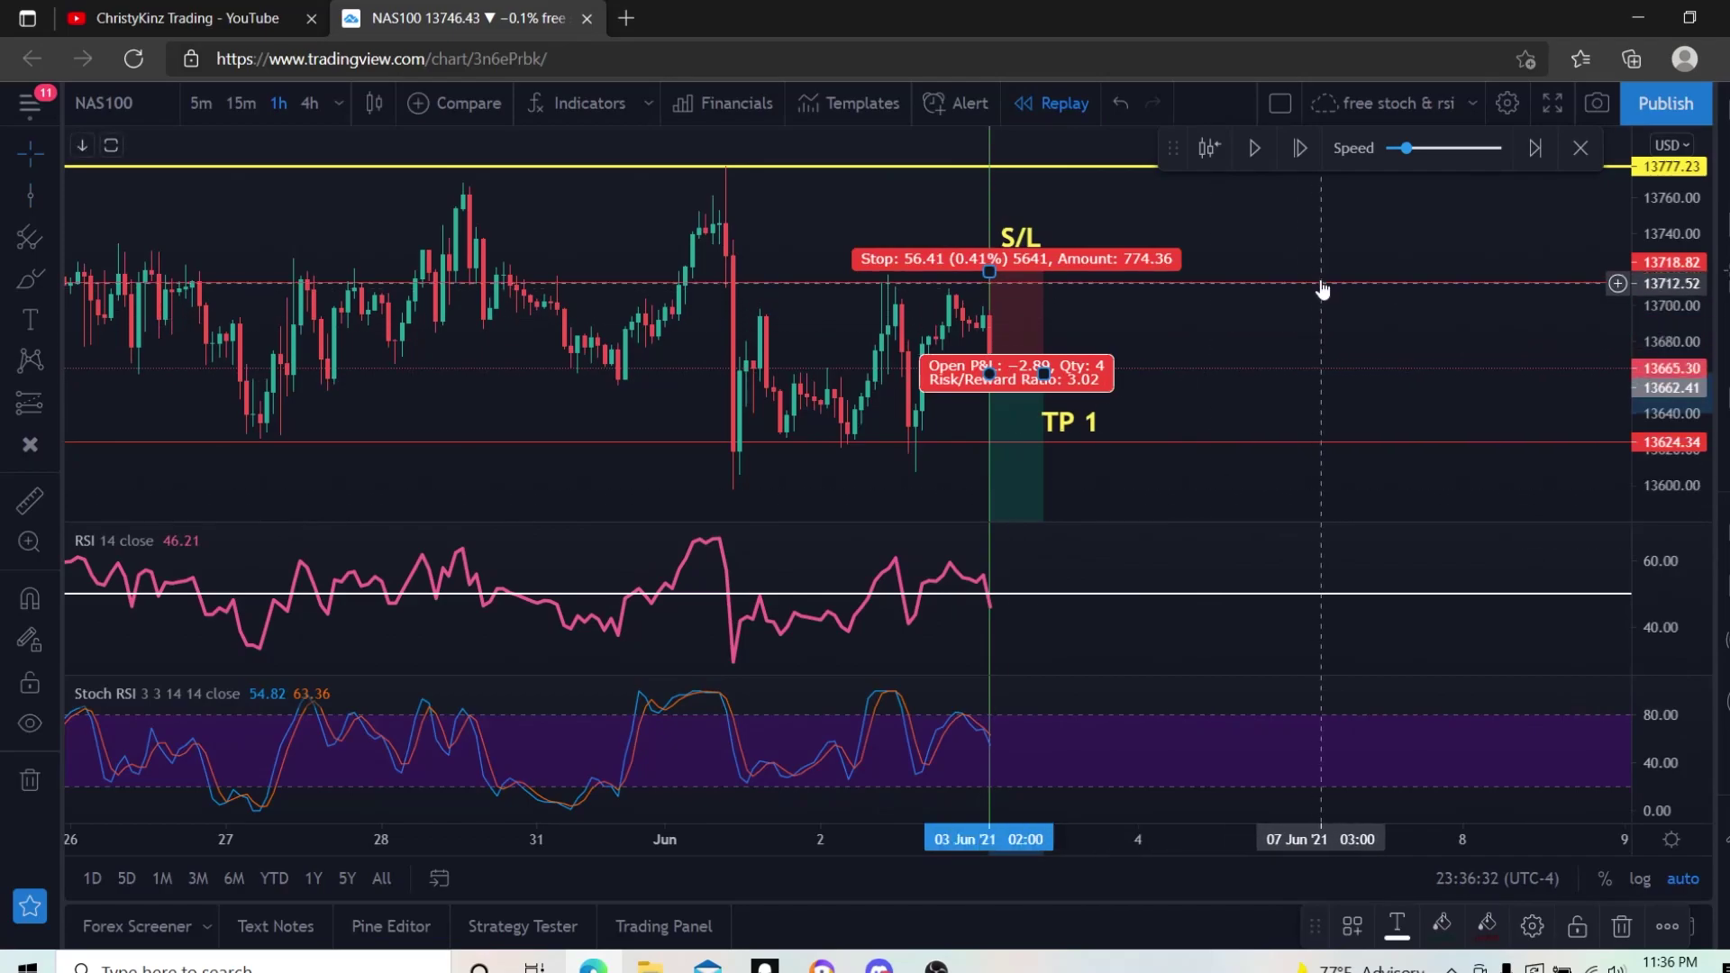
left_click(1339, 239)
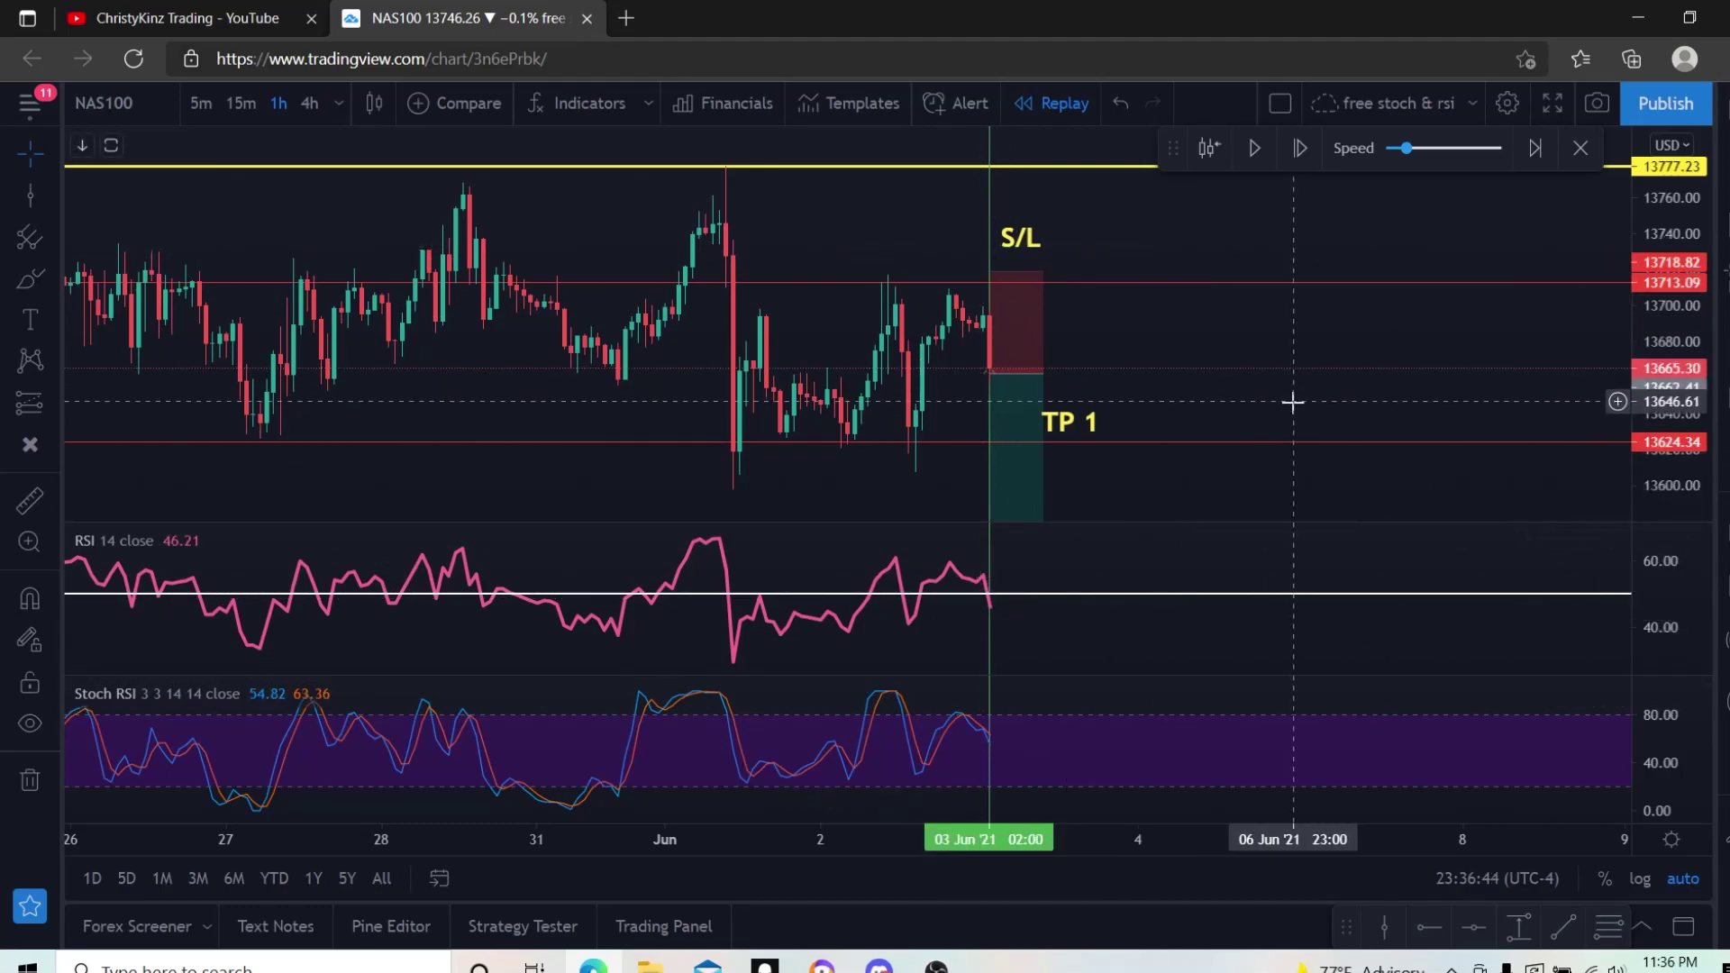
Move the TP 1 label slightly down and away from the short position, to about 13639.
left_click_drag(1361, 402, 1212, 410)
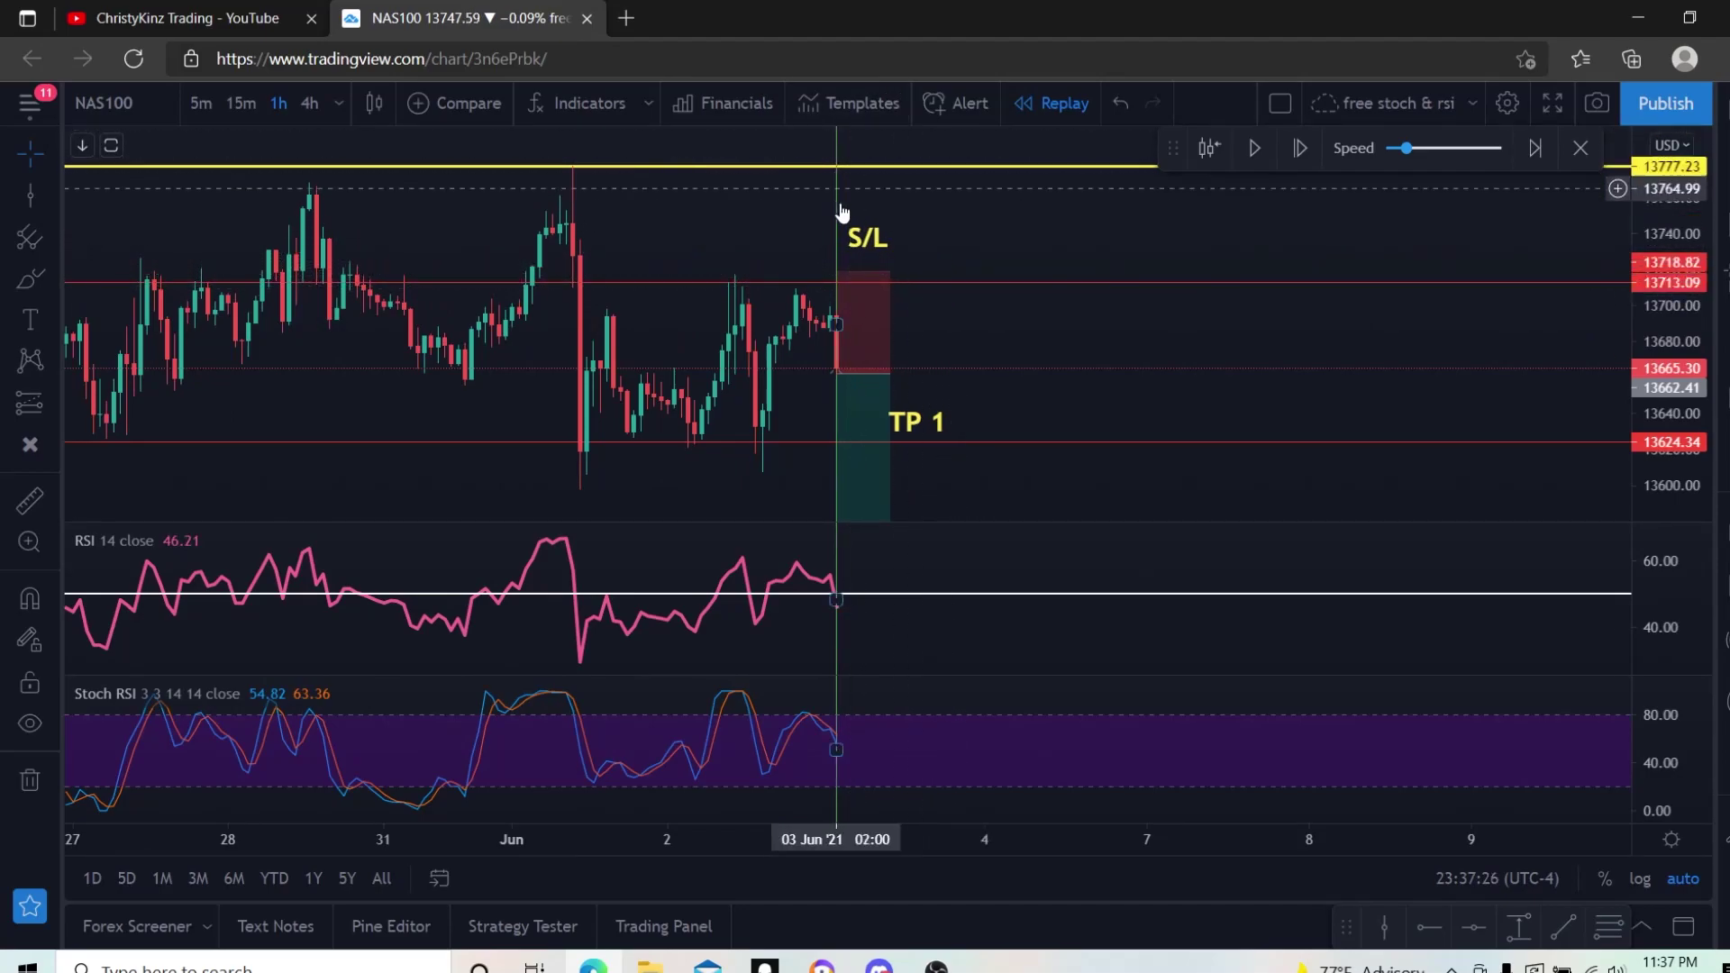
scroll(1004, 348, "down", 1)
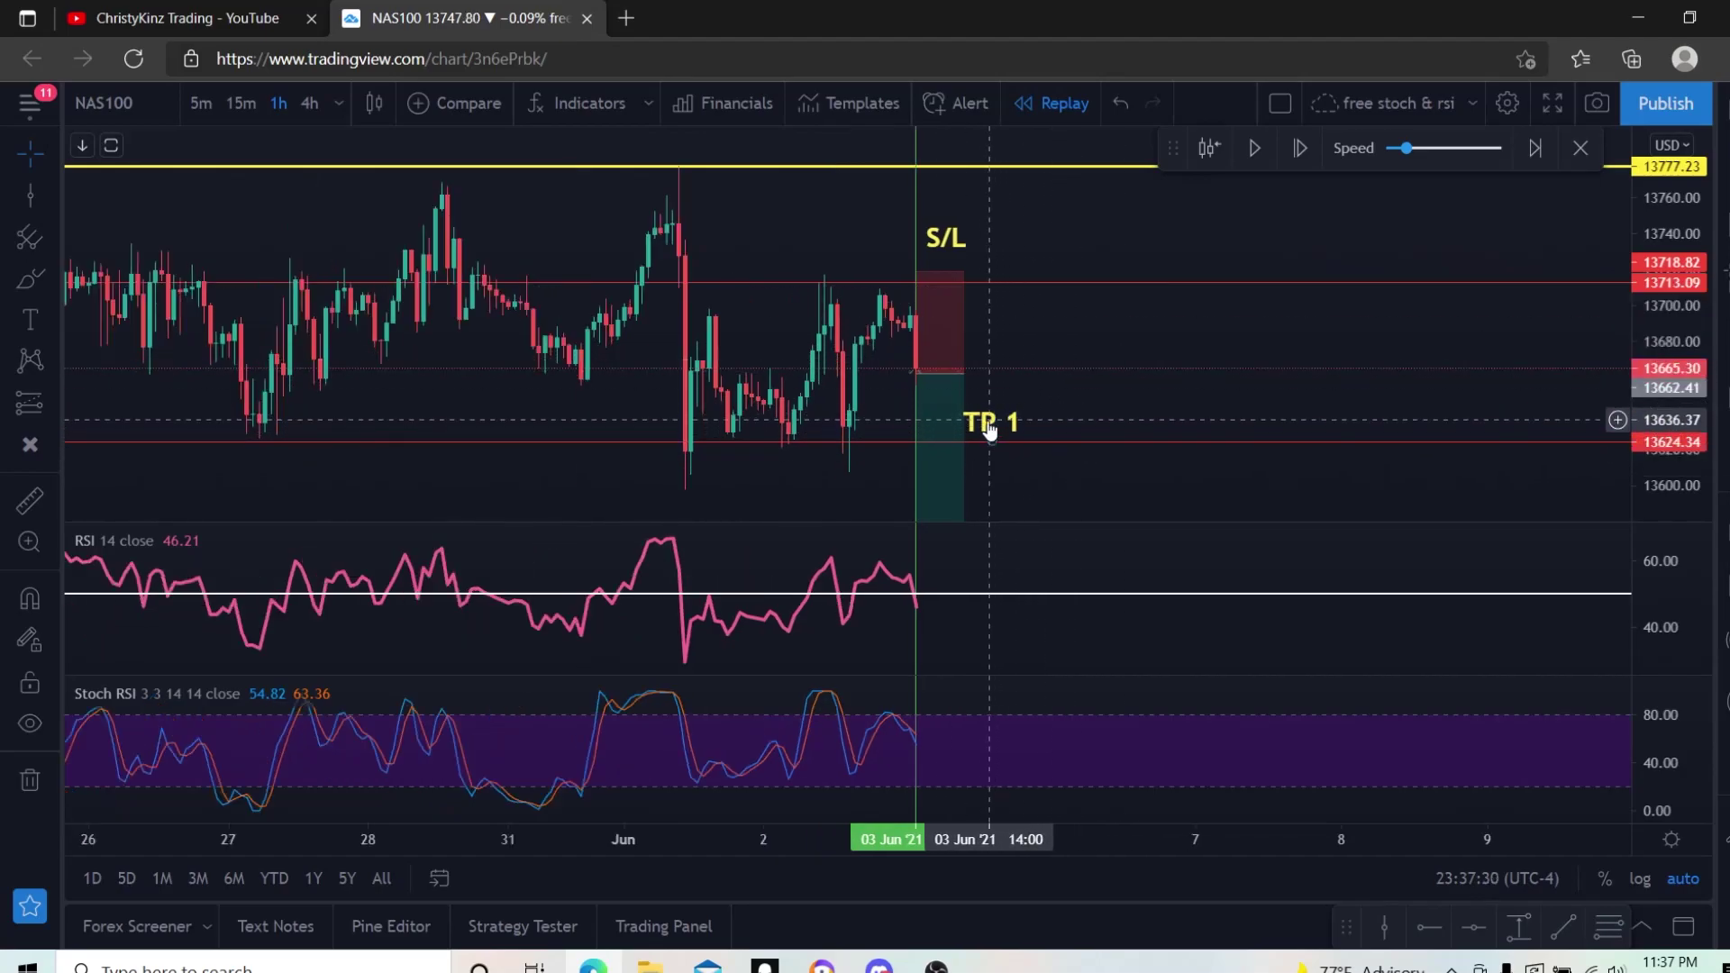
left_click_drag(988, 422, 1006, 434)
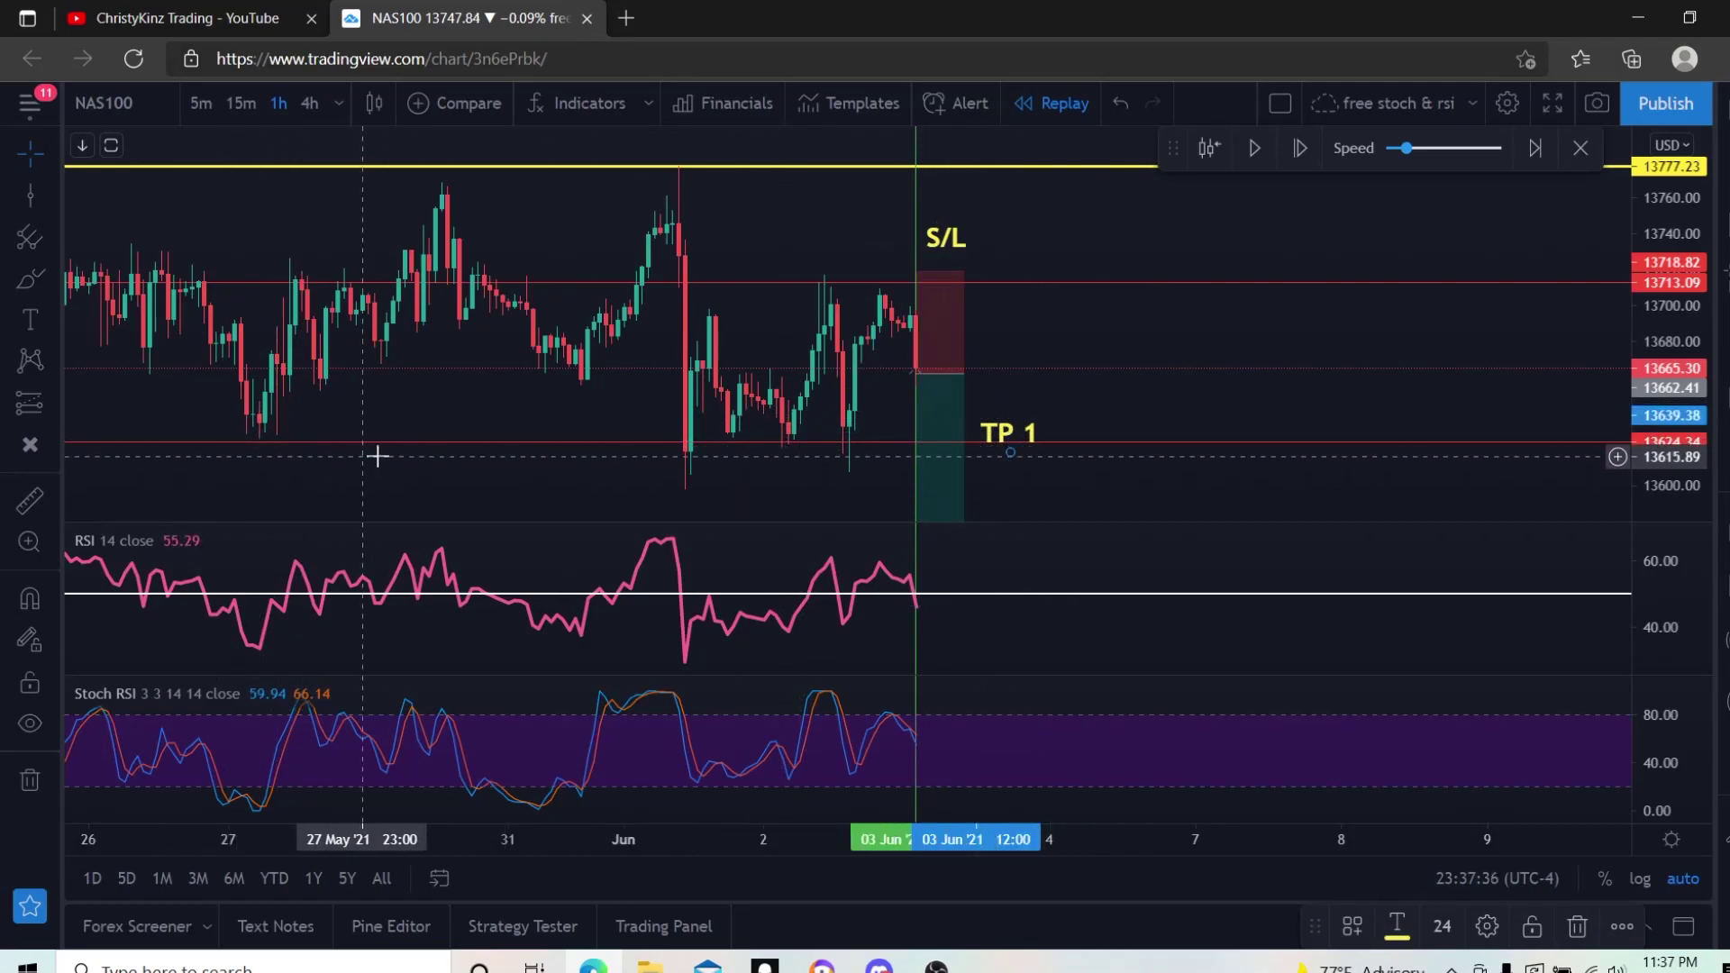
Lower the red horizontal line at the TP 1 level to about 13610, near the recent candle lows.
scroll(683, 458, "down", 1)
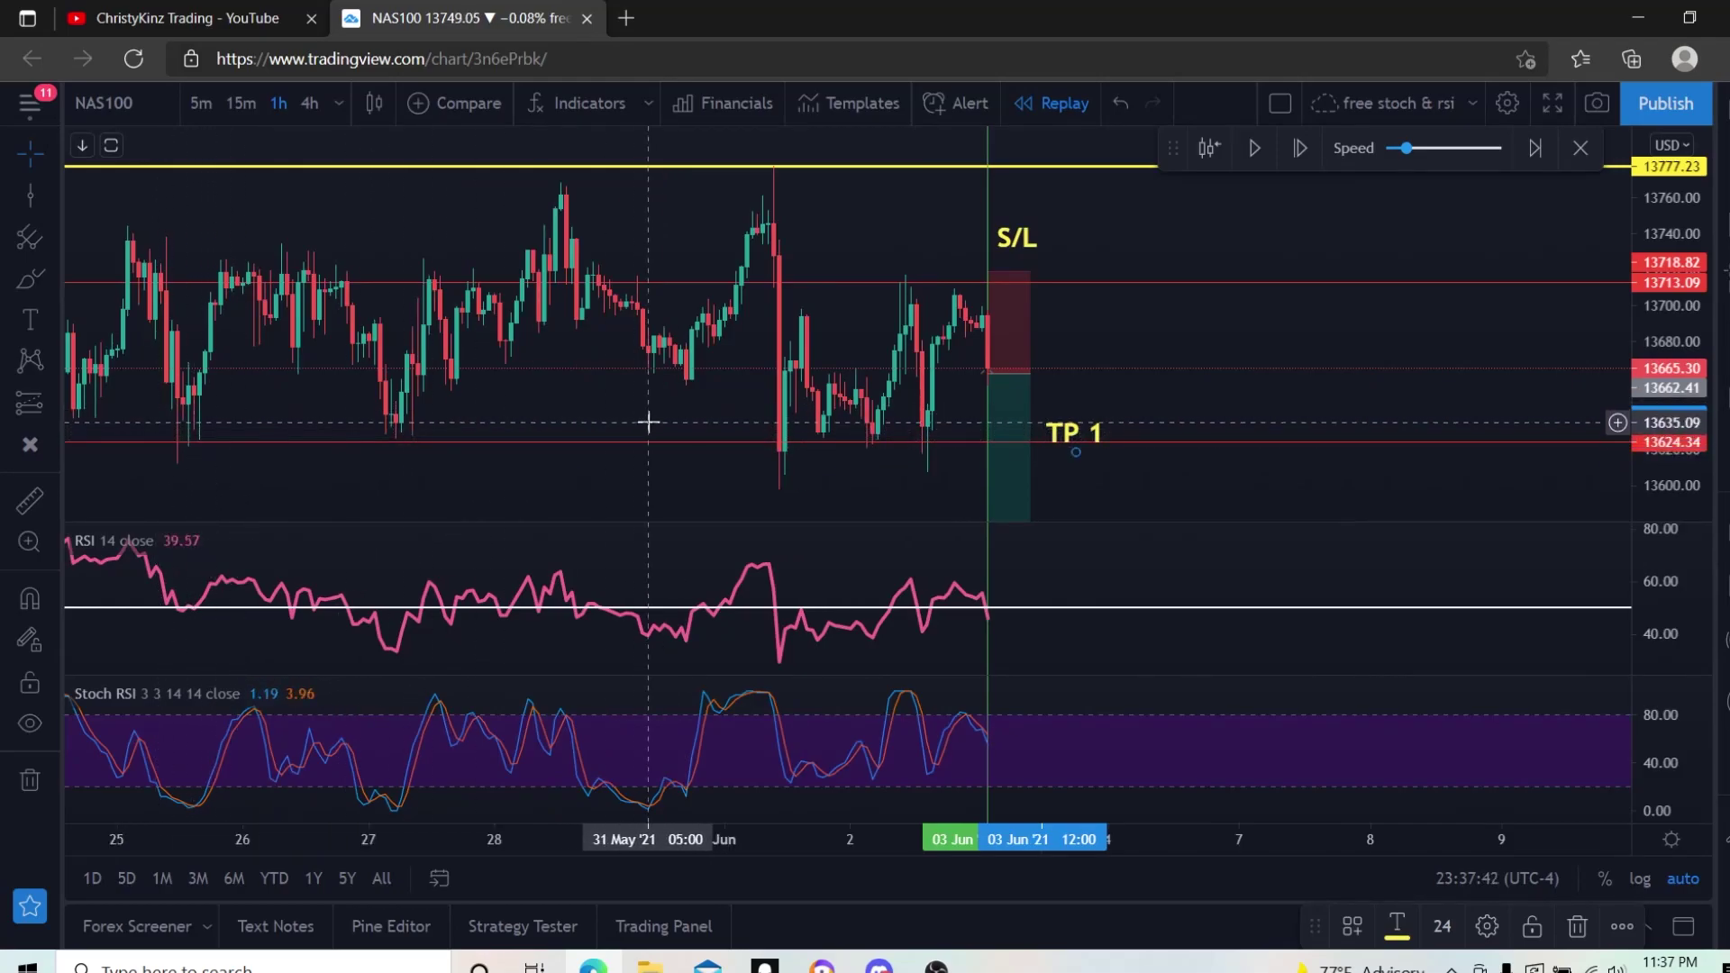
scroll(398, 351, "down", 2)
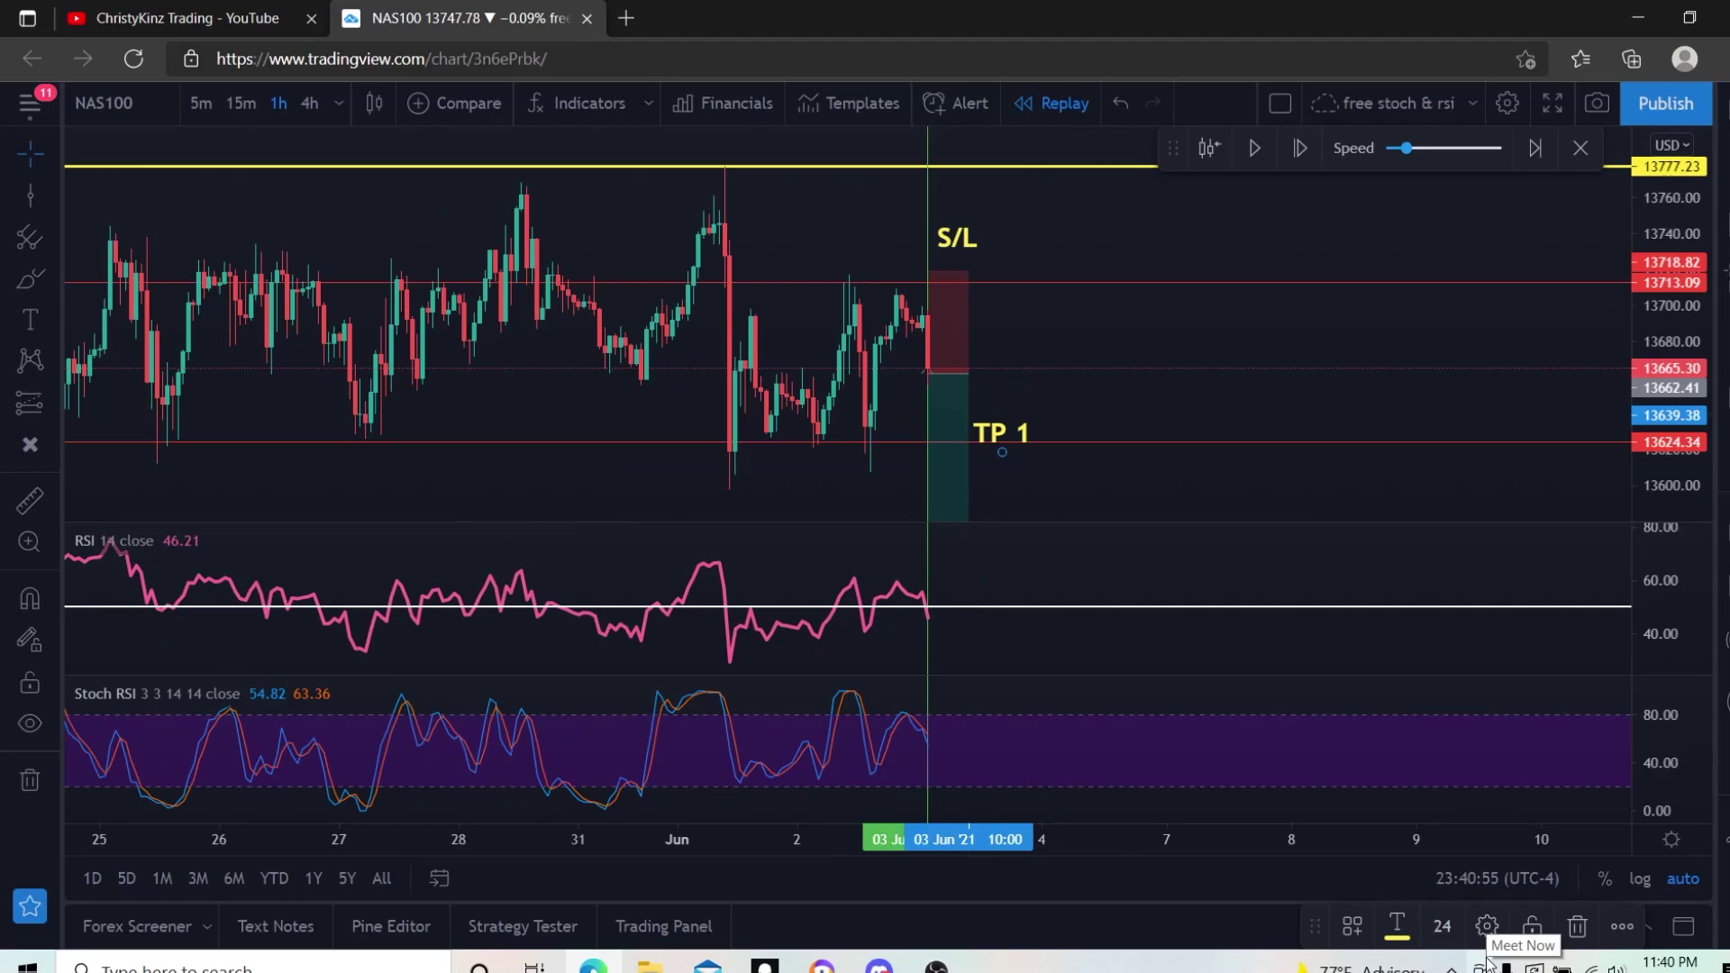
scroll(1085, 340, "down", 1)
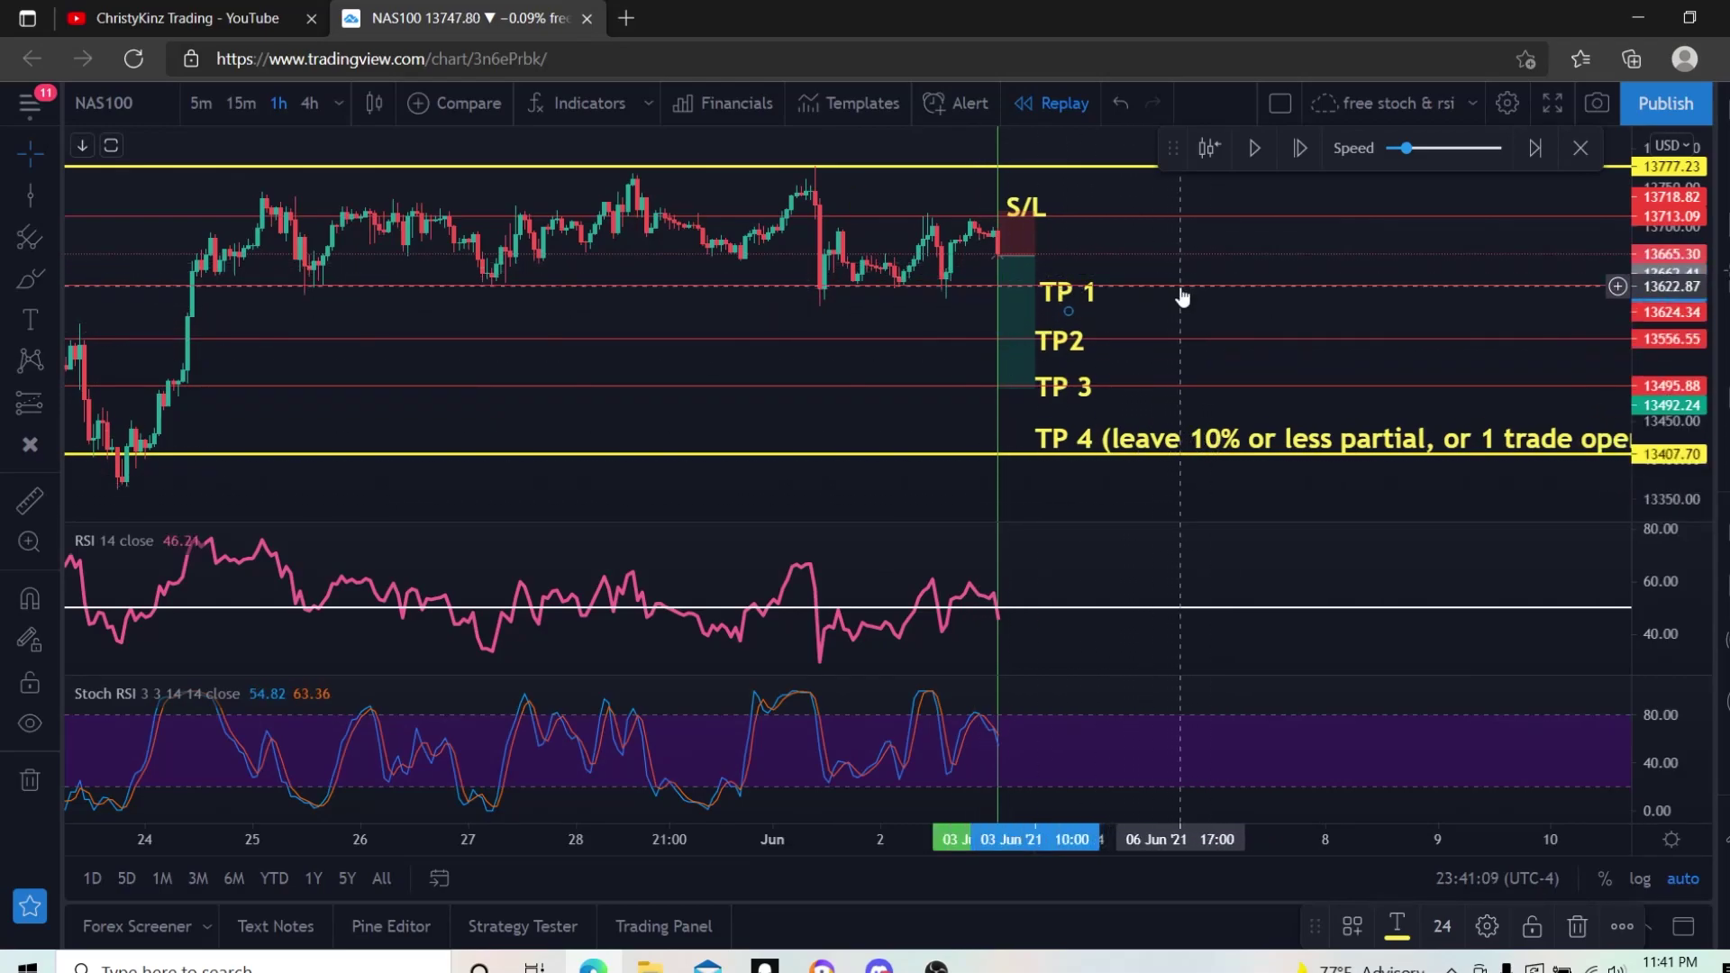
scroll(660, 406, "up", 2)
scroll(660, 406, "down", 1)
scroll(663, 419, "up", 1)
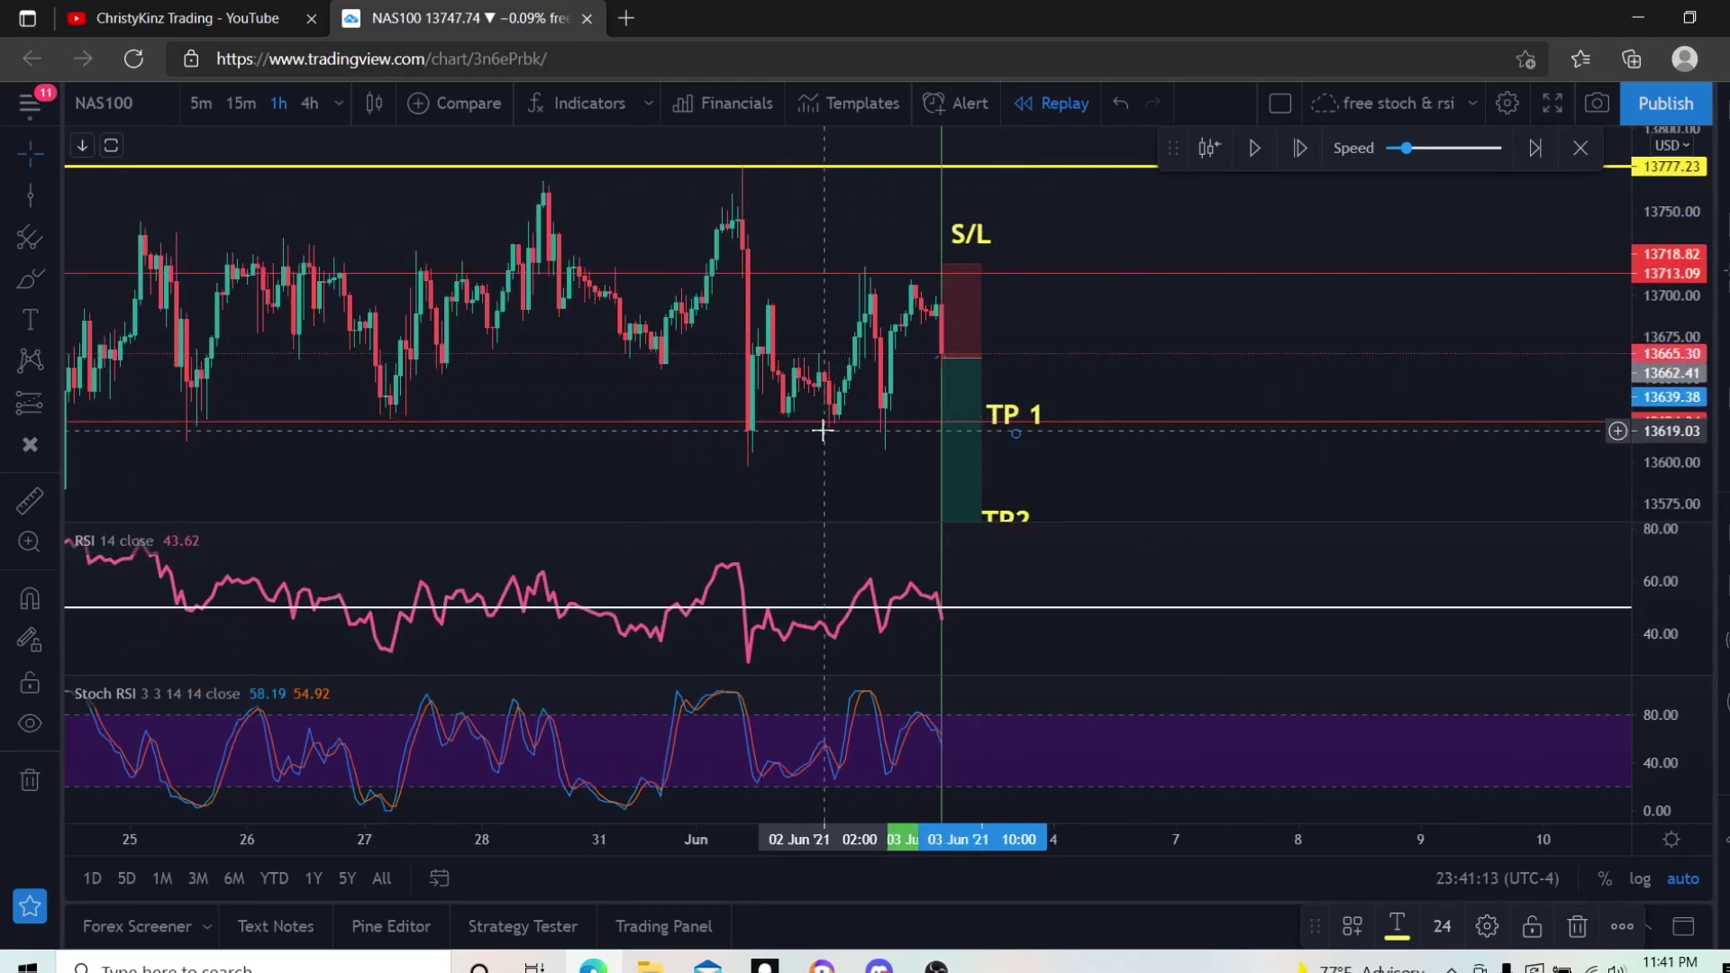
scroll(822, 430, "down", 2)
scroll(900, 436, "up", 2)
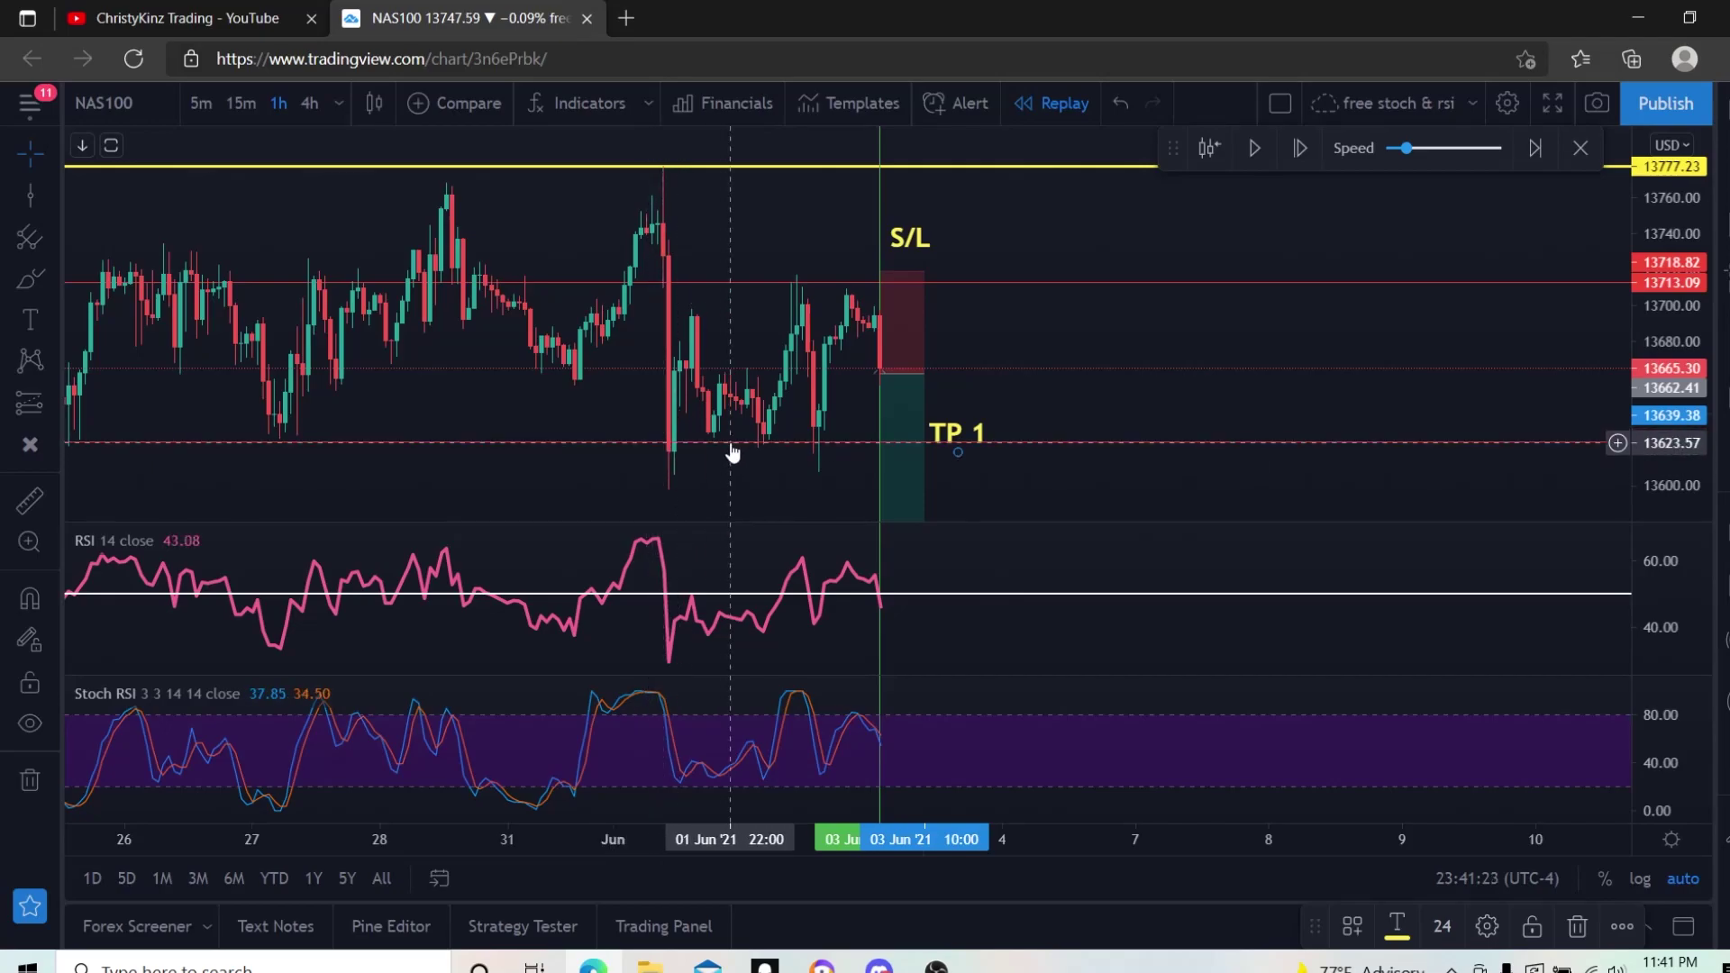
left_click_drag(730, 451, 731, 468)
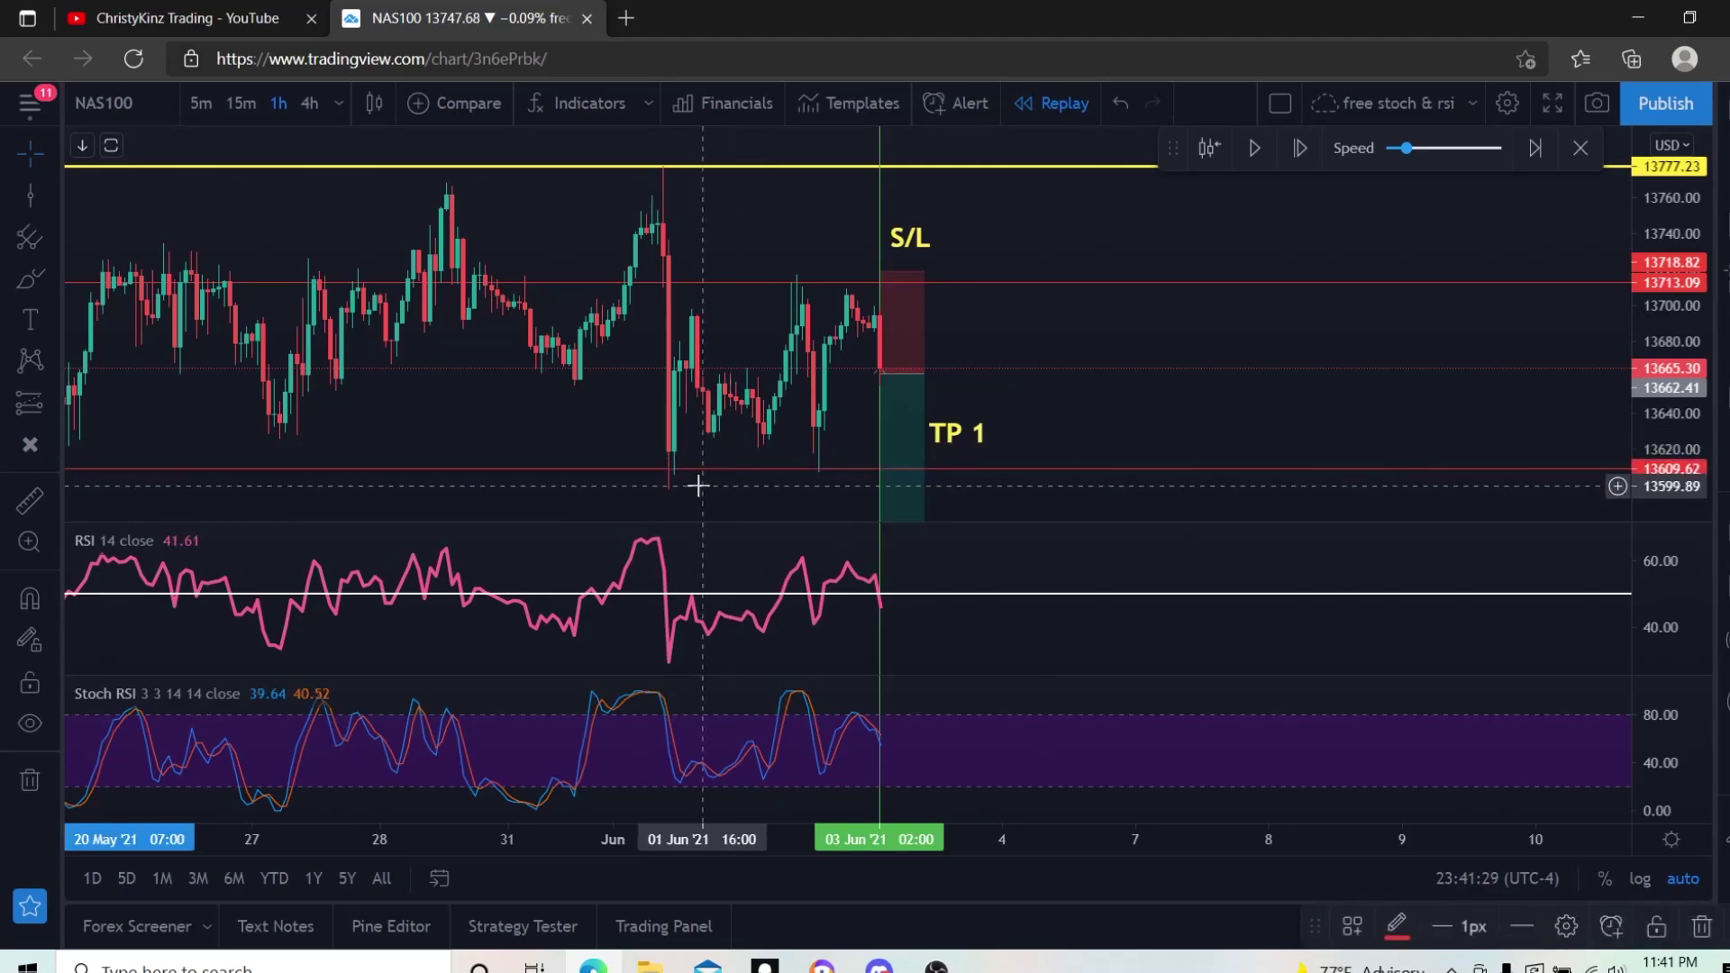
Set the red TP 1 line at about 13605, near the recent candle lows, and shift the TP 1 label up above it.
scroll(560, 451, "down", 2)
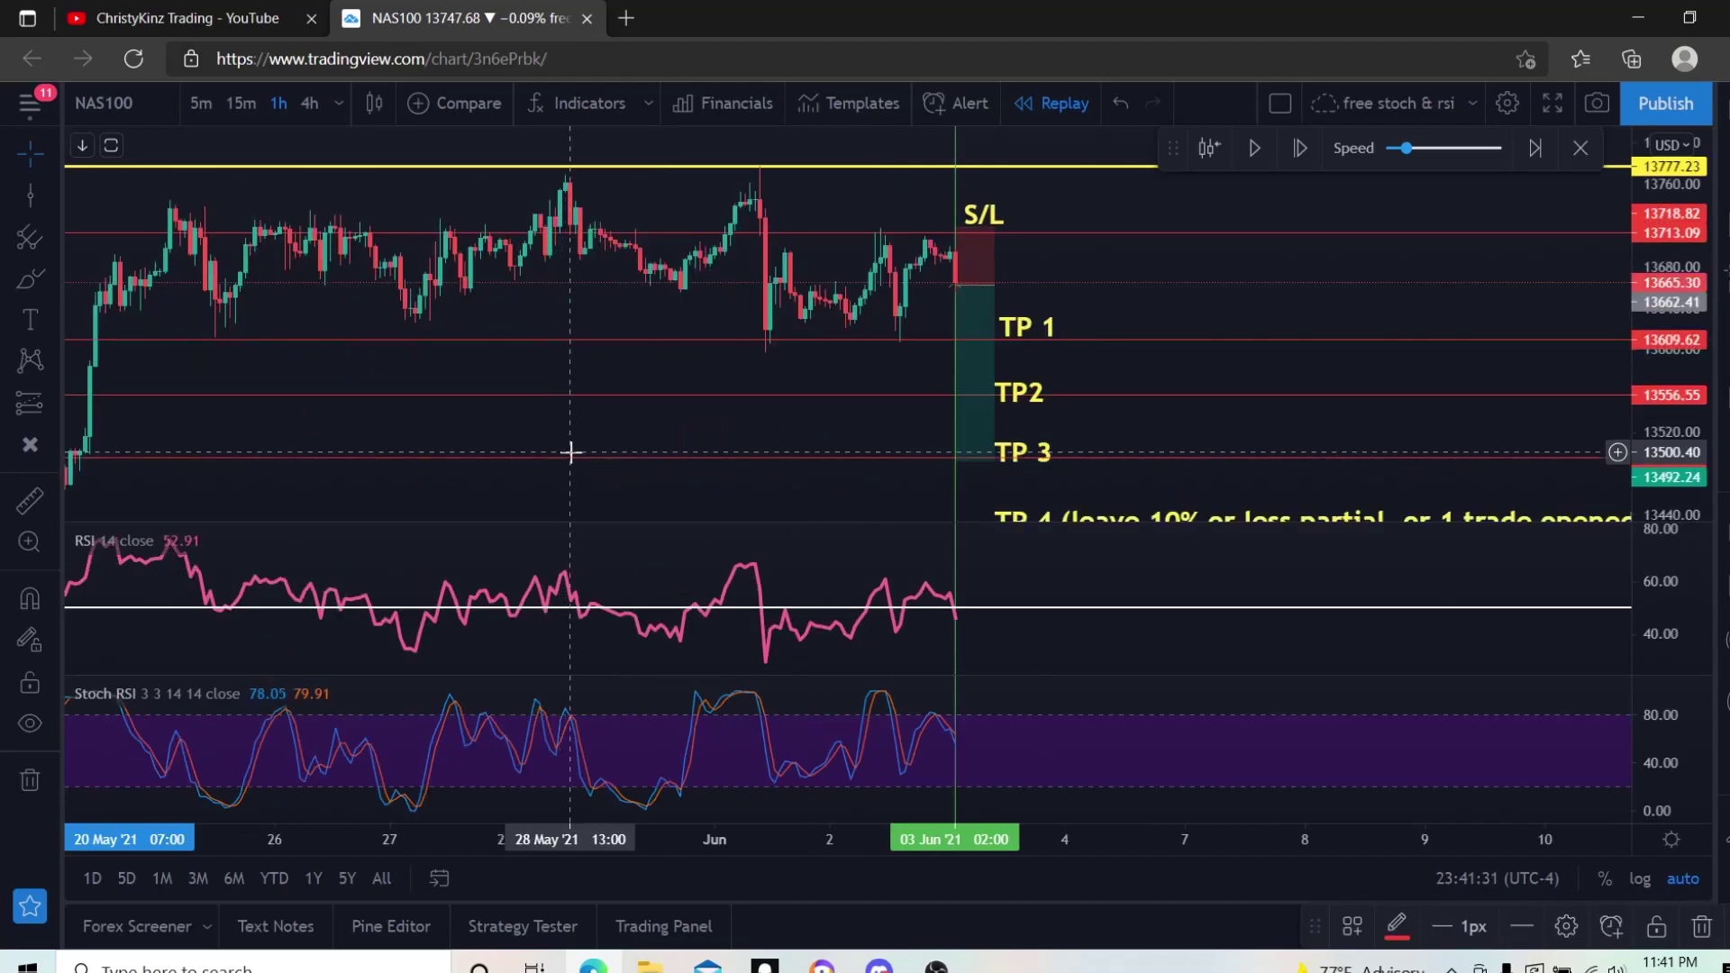
scroll(572, 455, "down", 1)
scroll(580, 459, "up", 1)
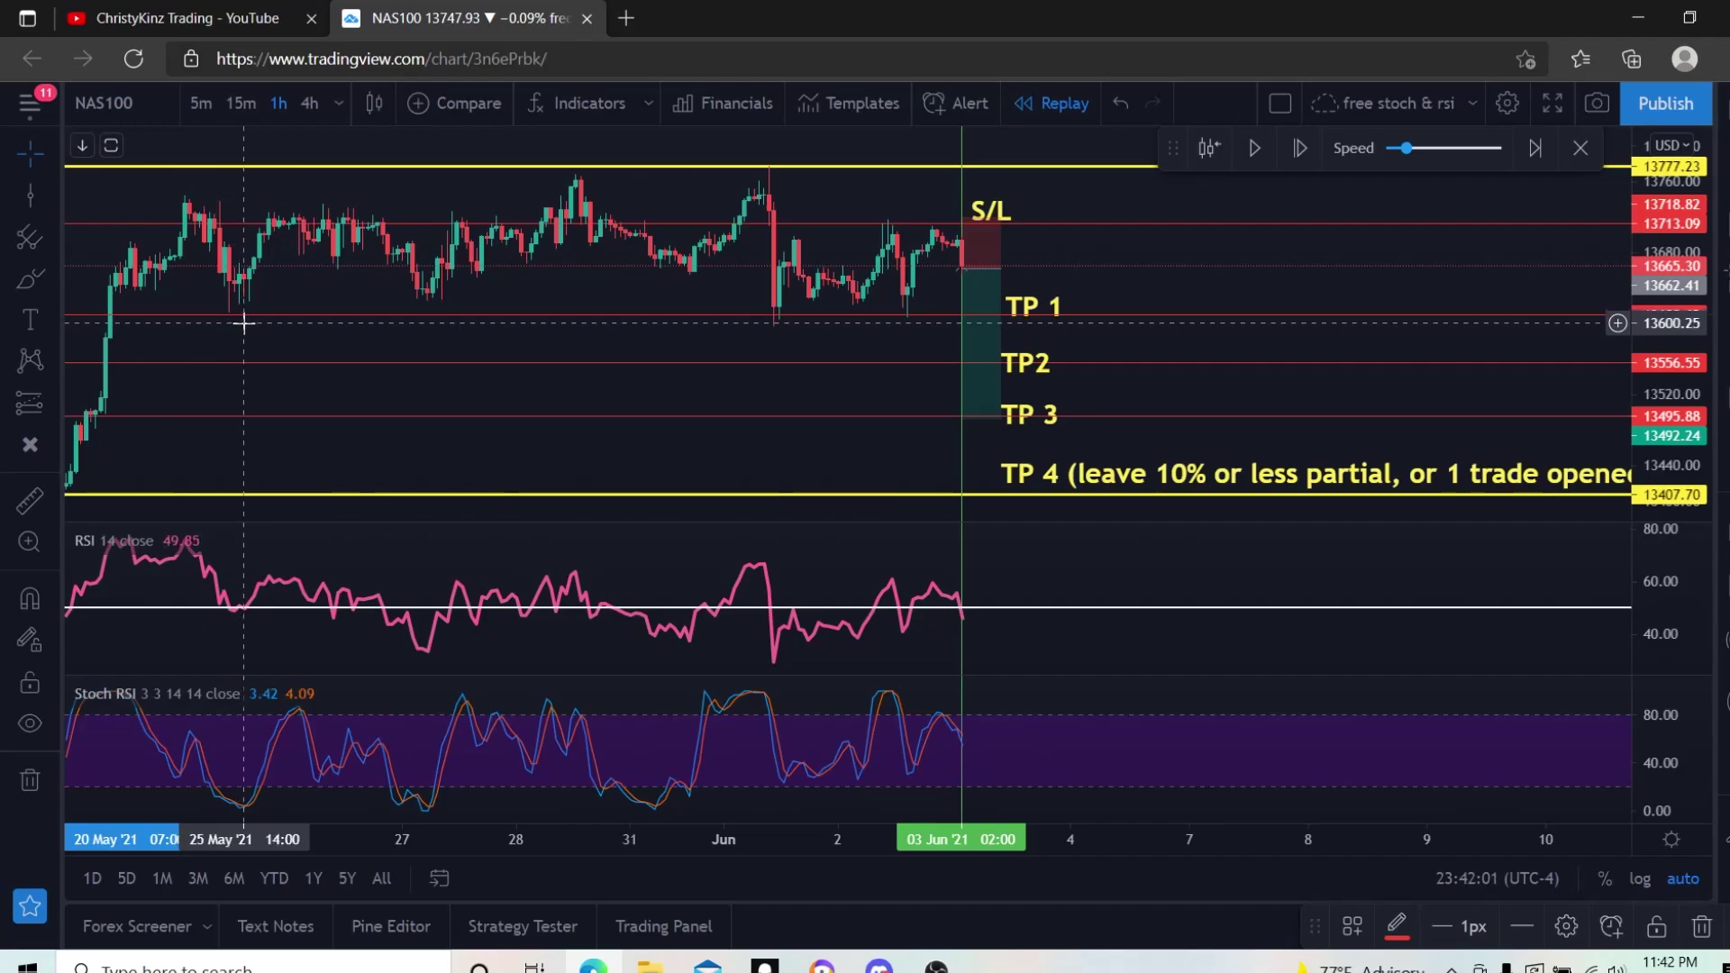
scroll(238, 334, "up", 2)
scroll(239, 436, "down", 4)
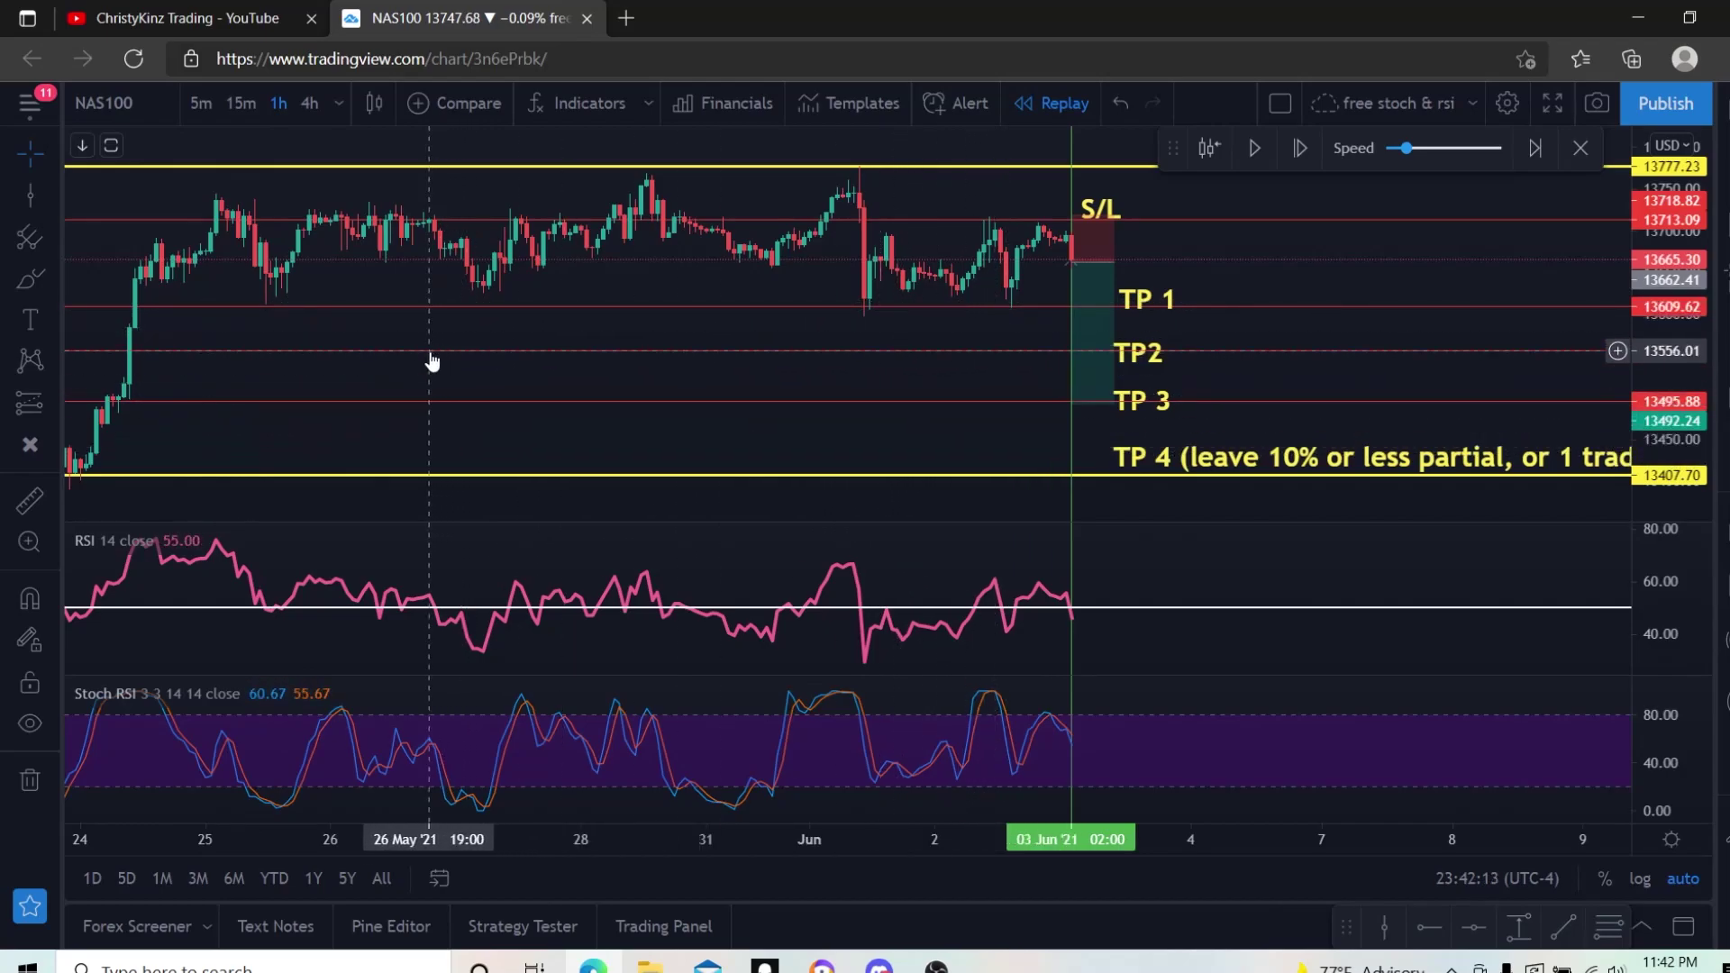
left_click(468, 320)
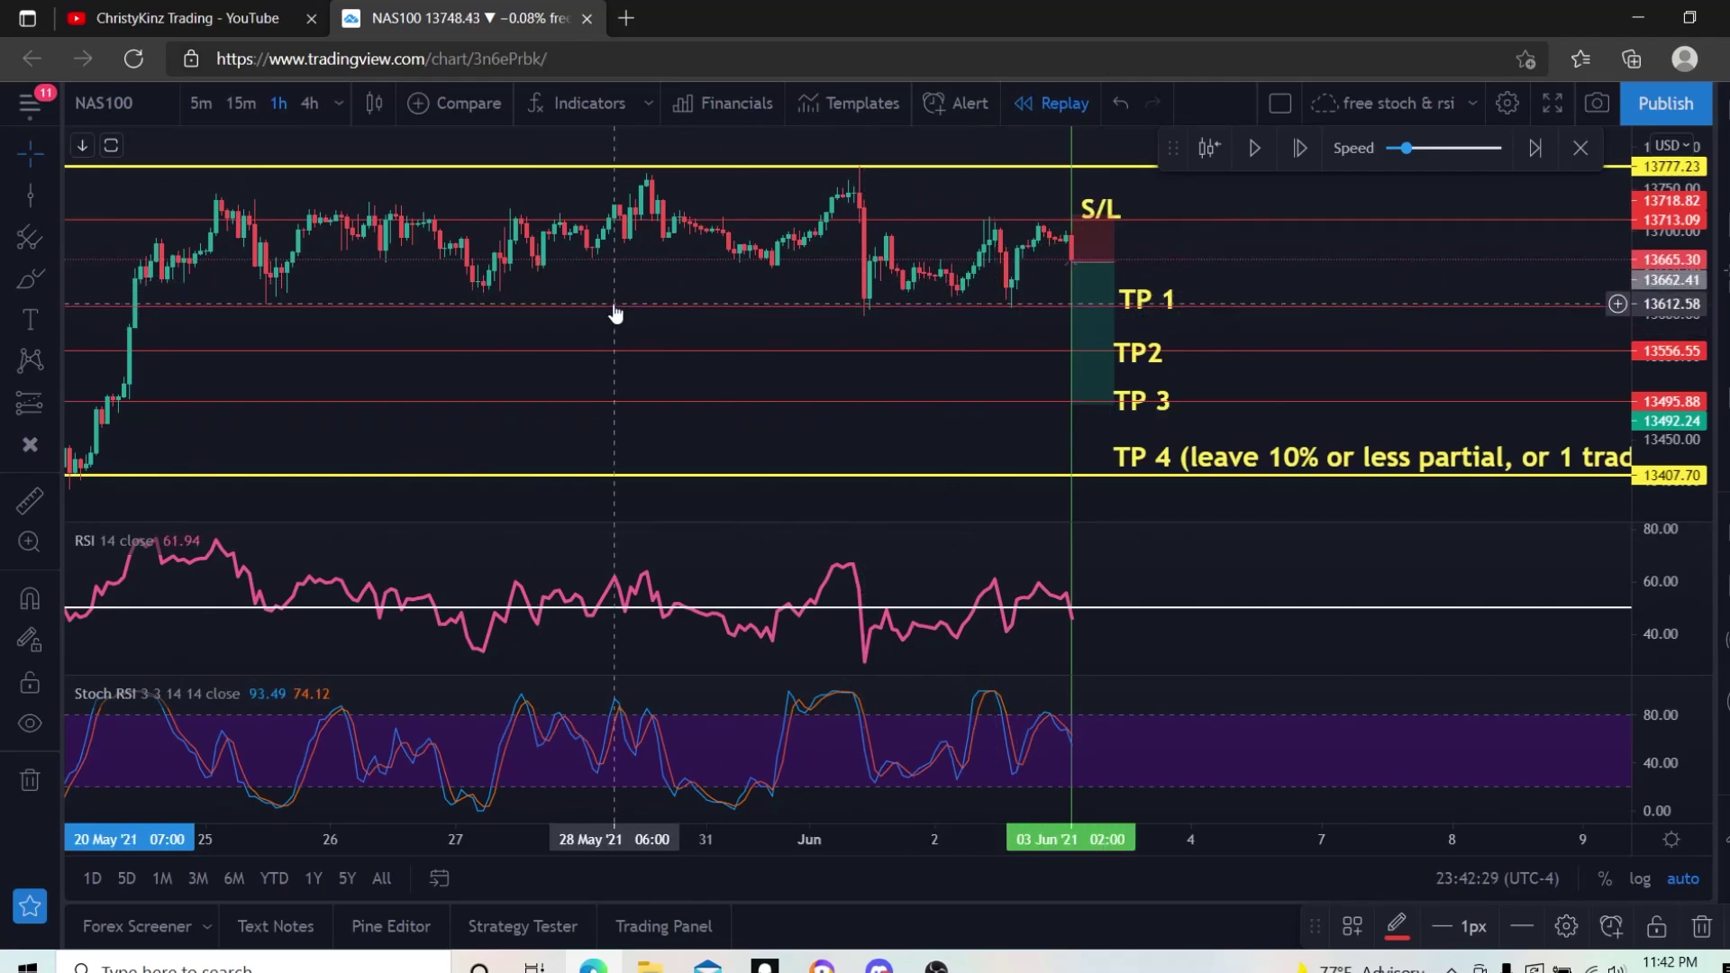
left_click_drag(620, 315, 621, 298)
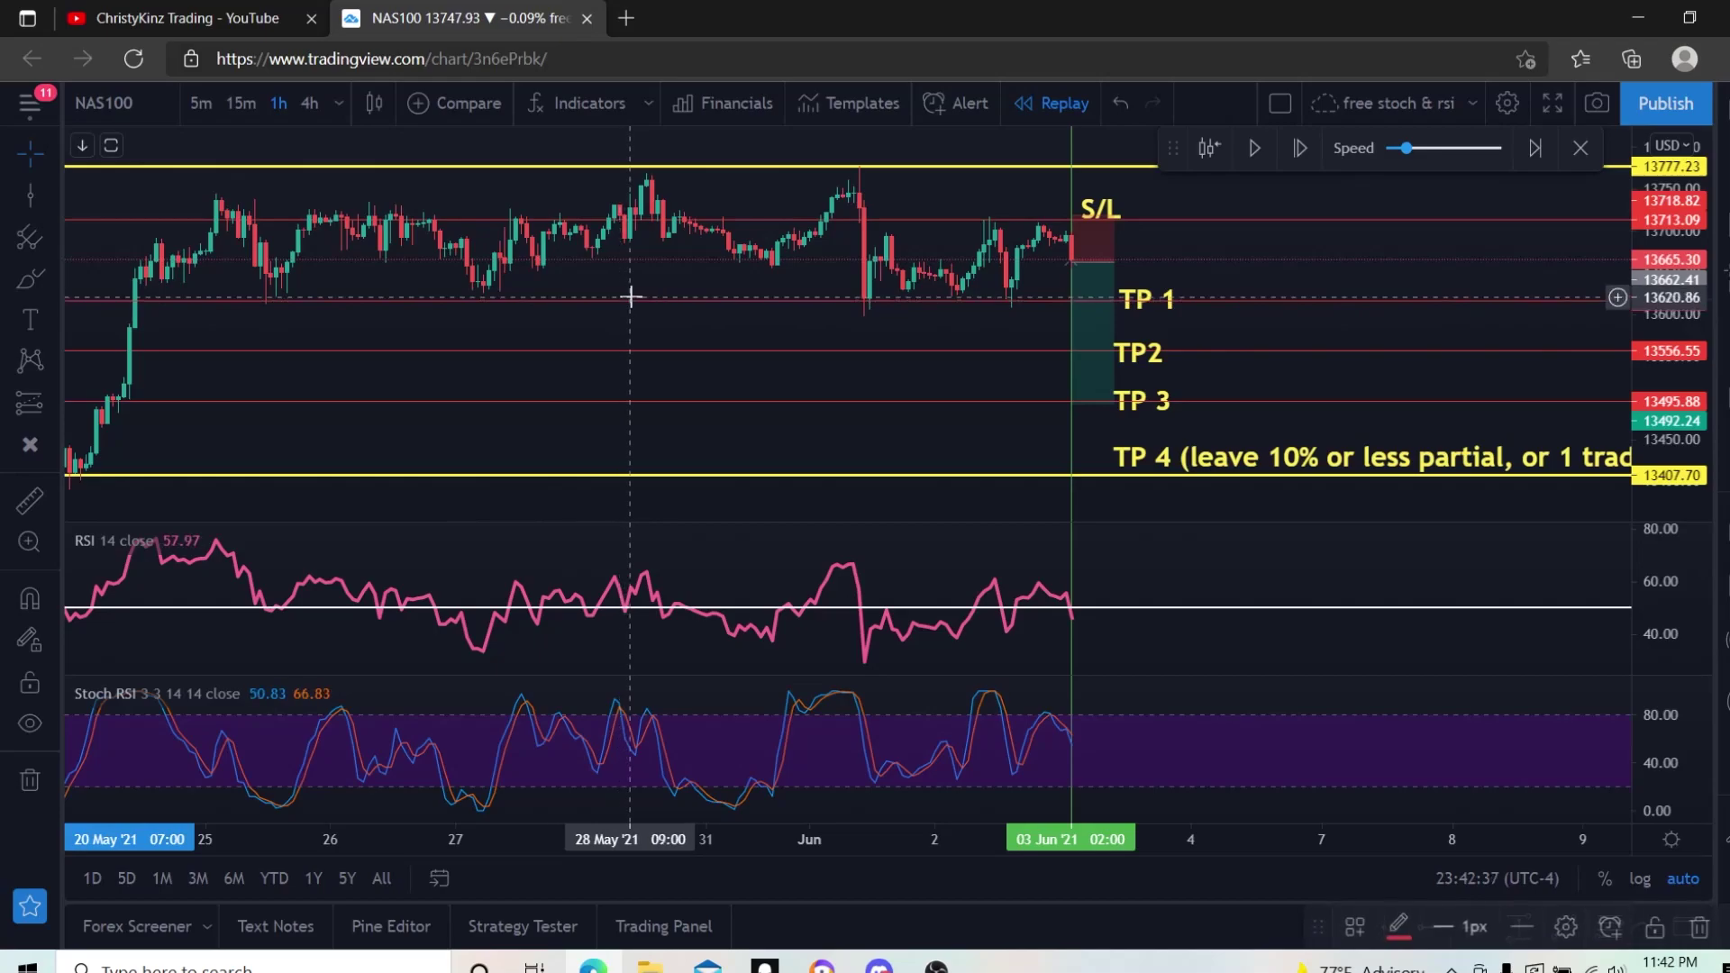
left_click_drag(1128, 298, 1128, 289)
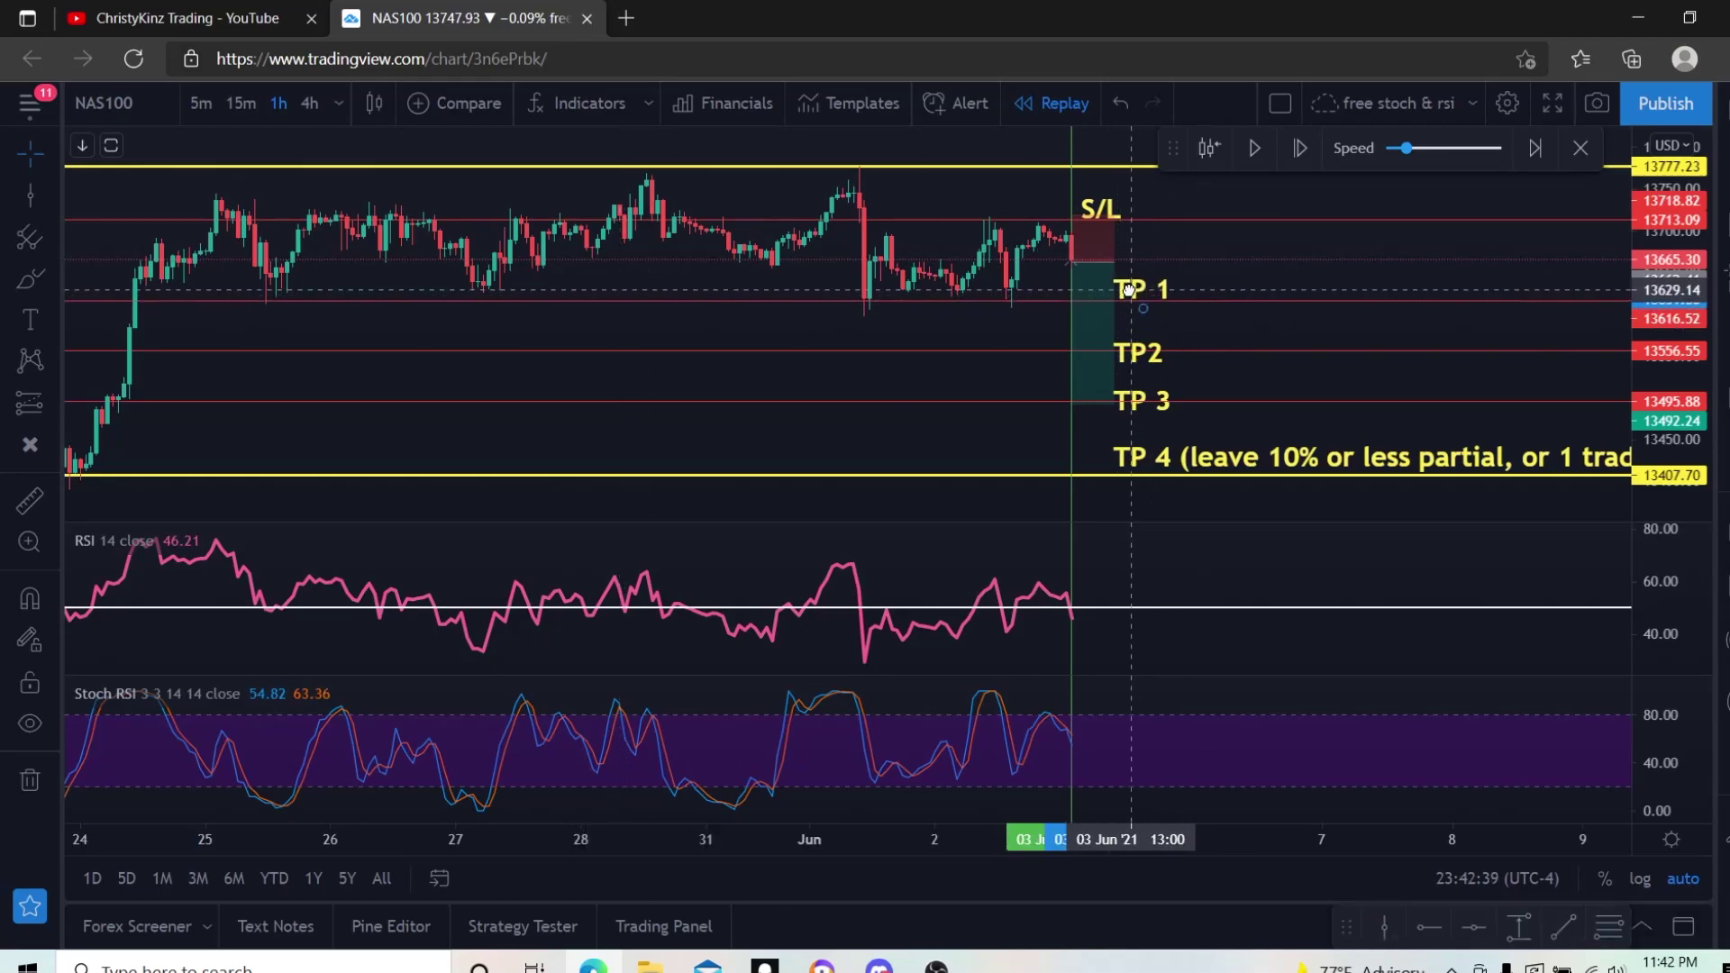
left_click_drag(973, 301, 971, 310)
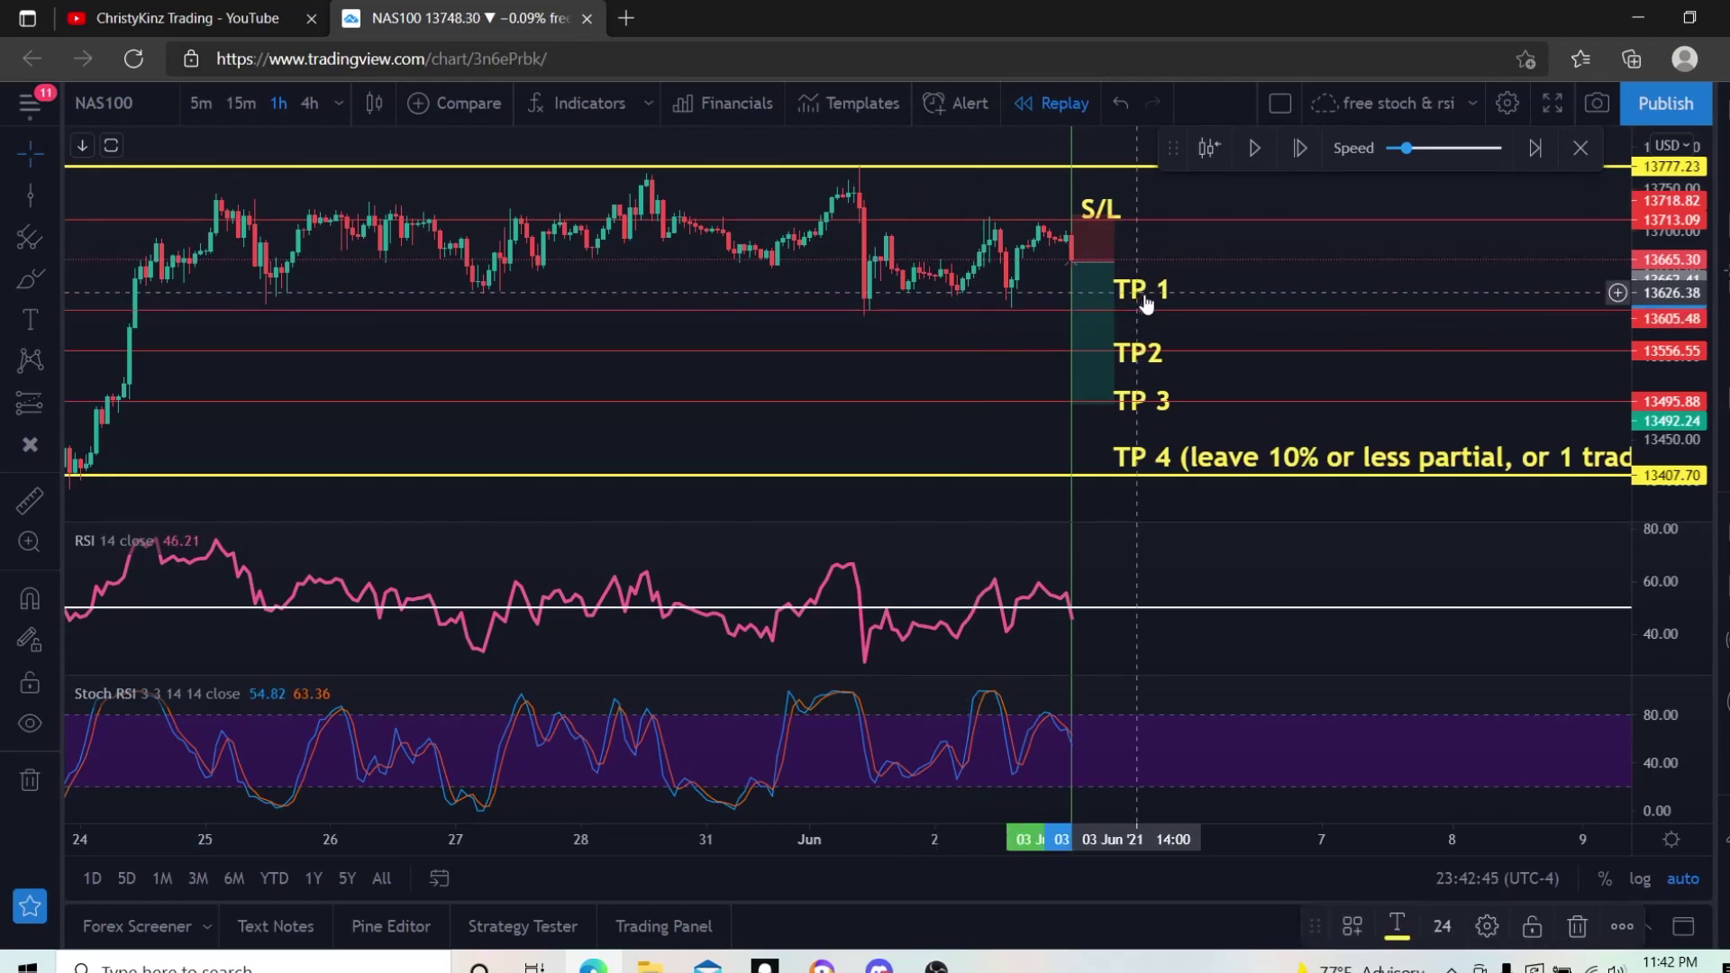
Position the TP 1 label at about 13646 and the TP2 label at about 13590, each just above its red line.
left_click(1084, 245)
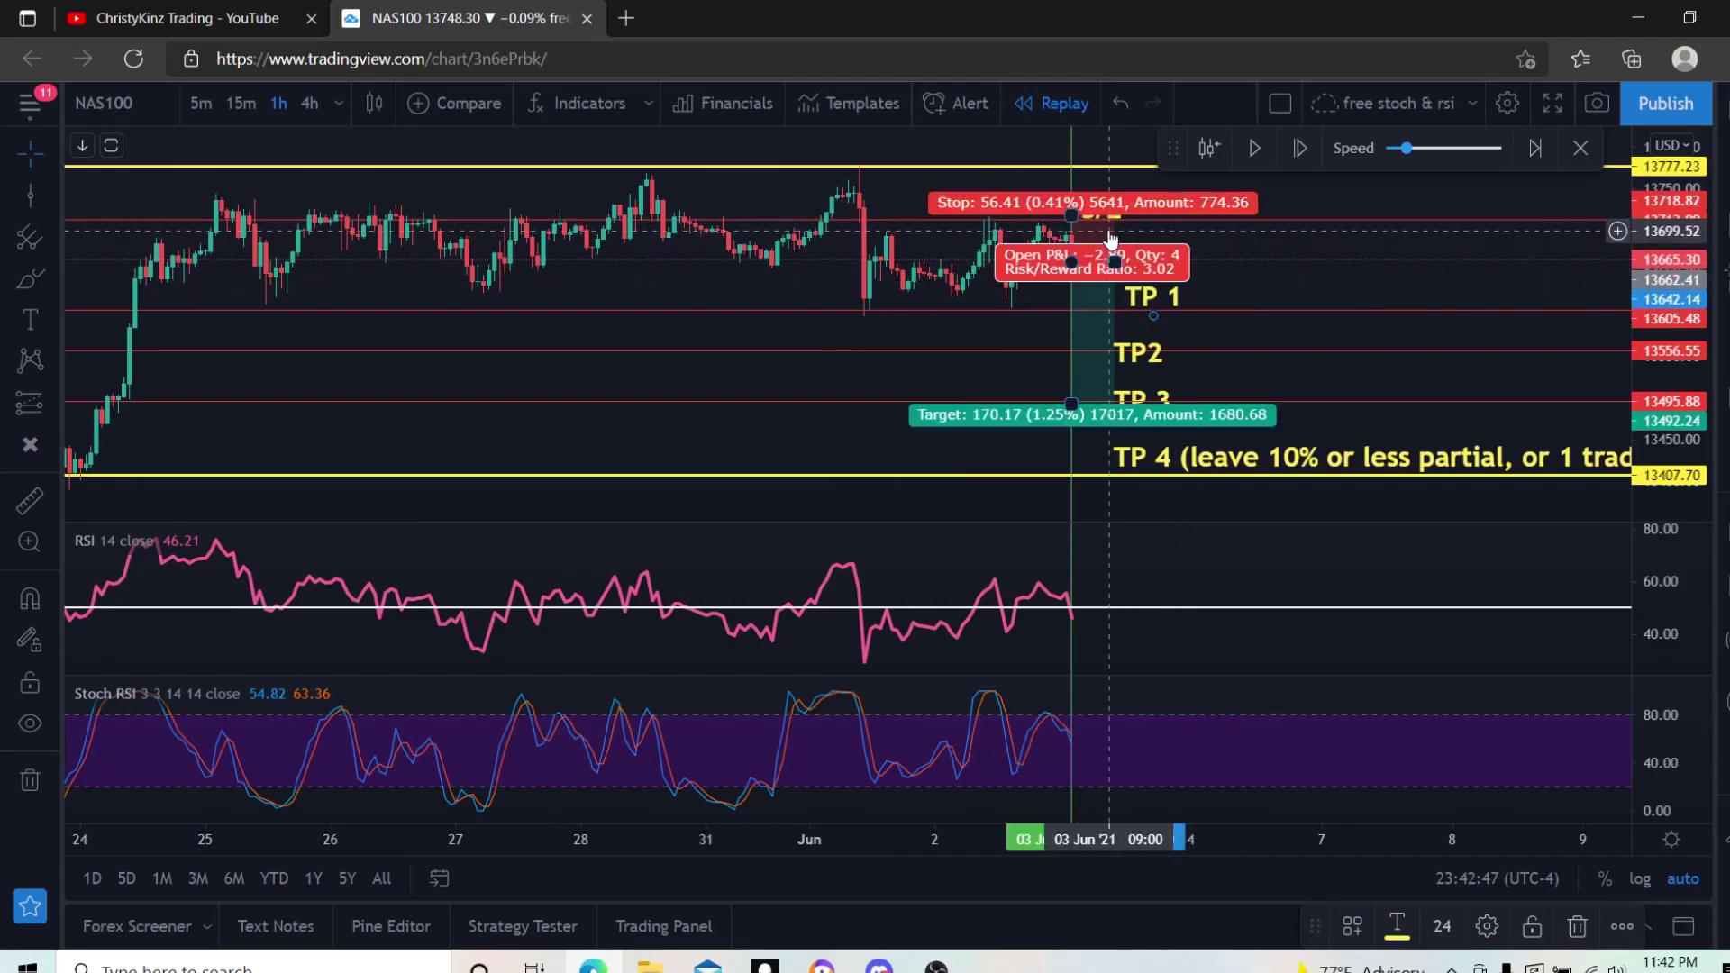
scroll(932, 449, "up", 2)
scroll(933, 449, "up", 2)
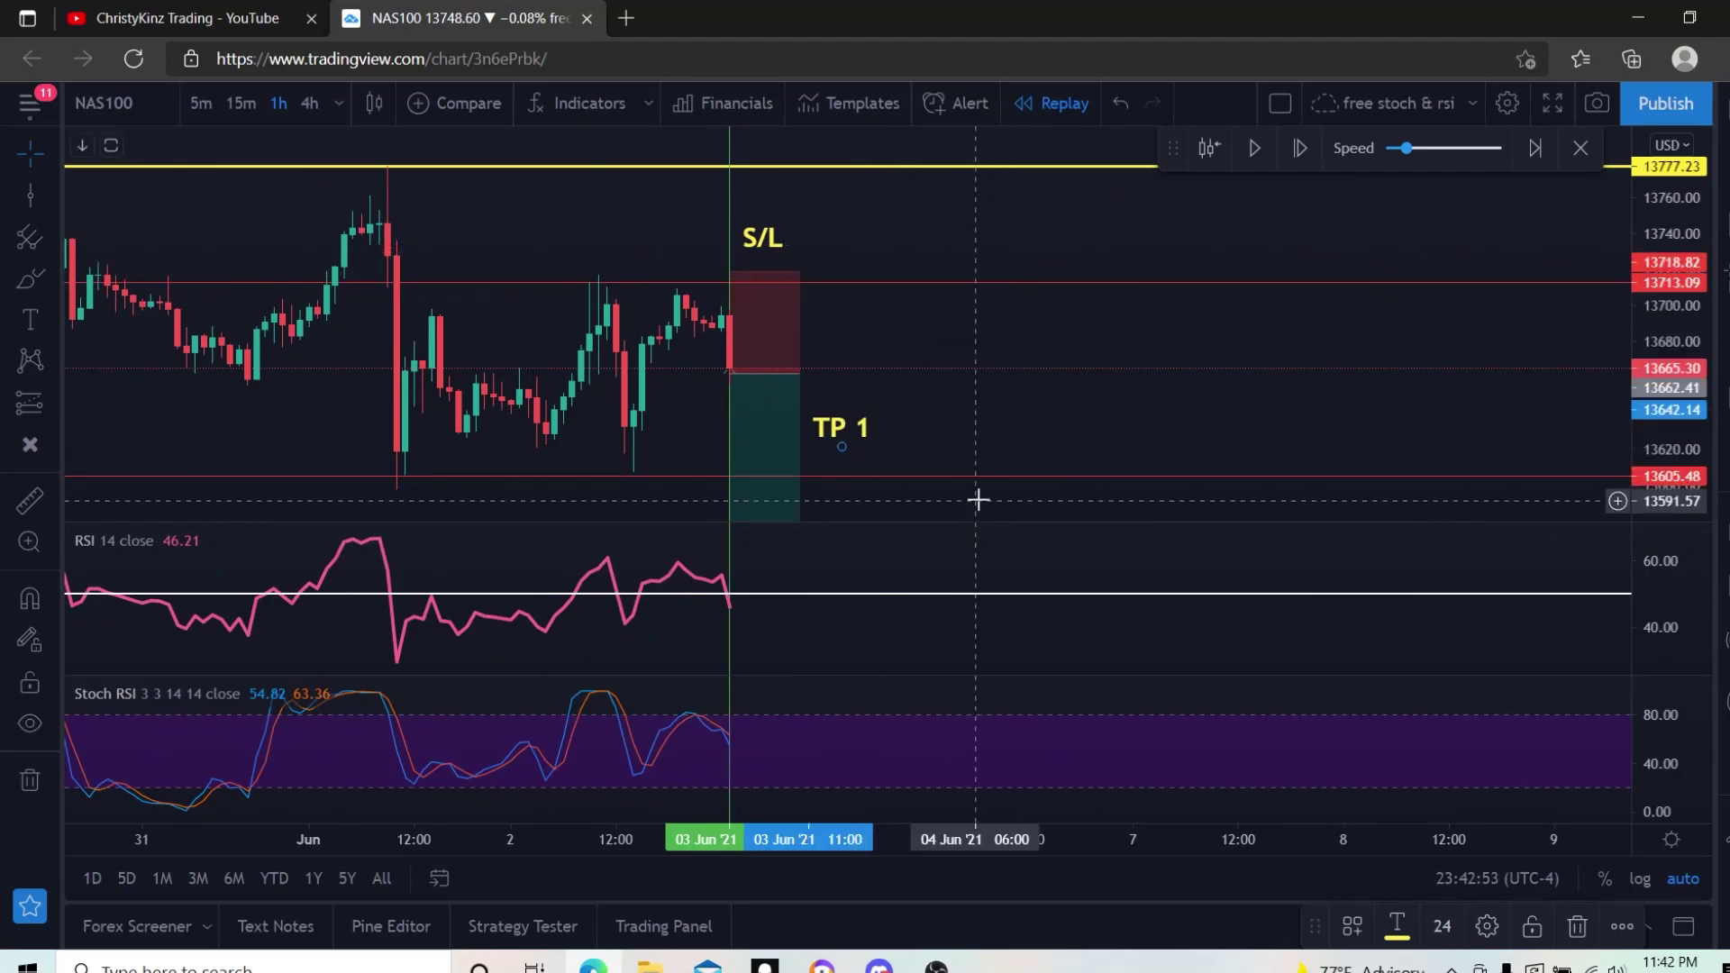
left_click_drag(802, 450, 811, 484)
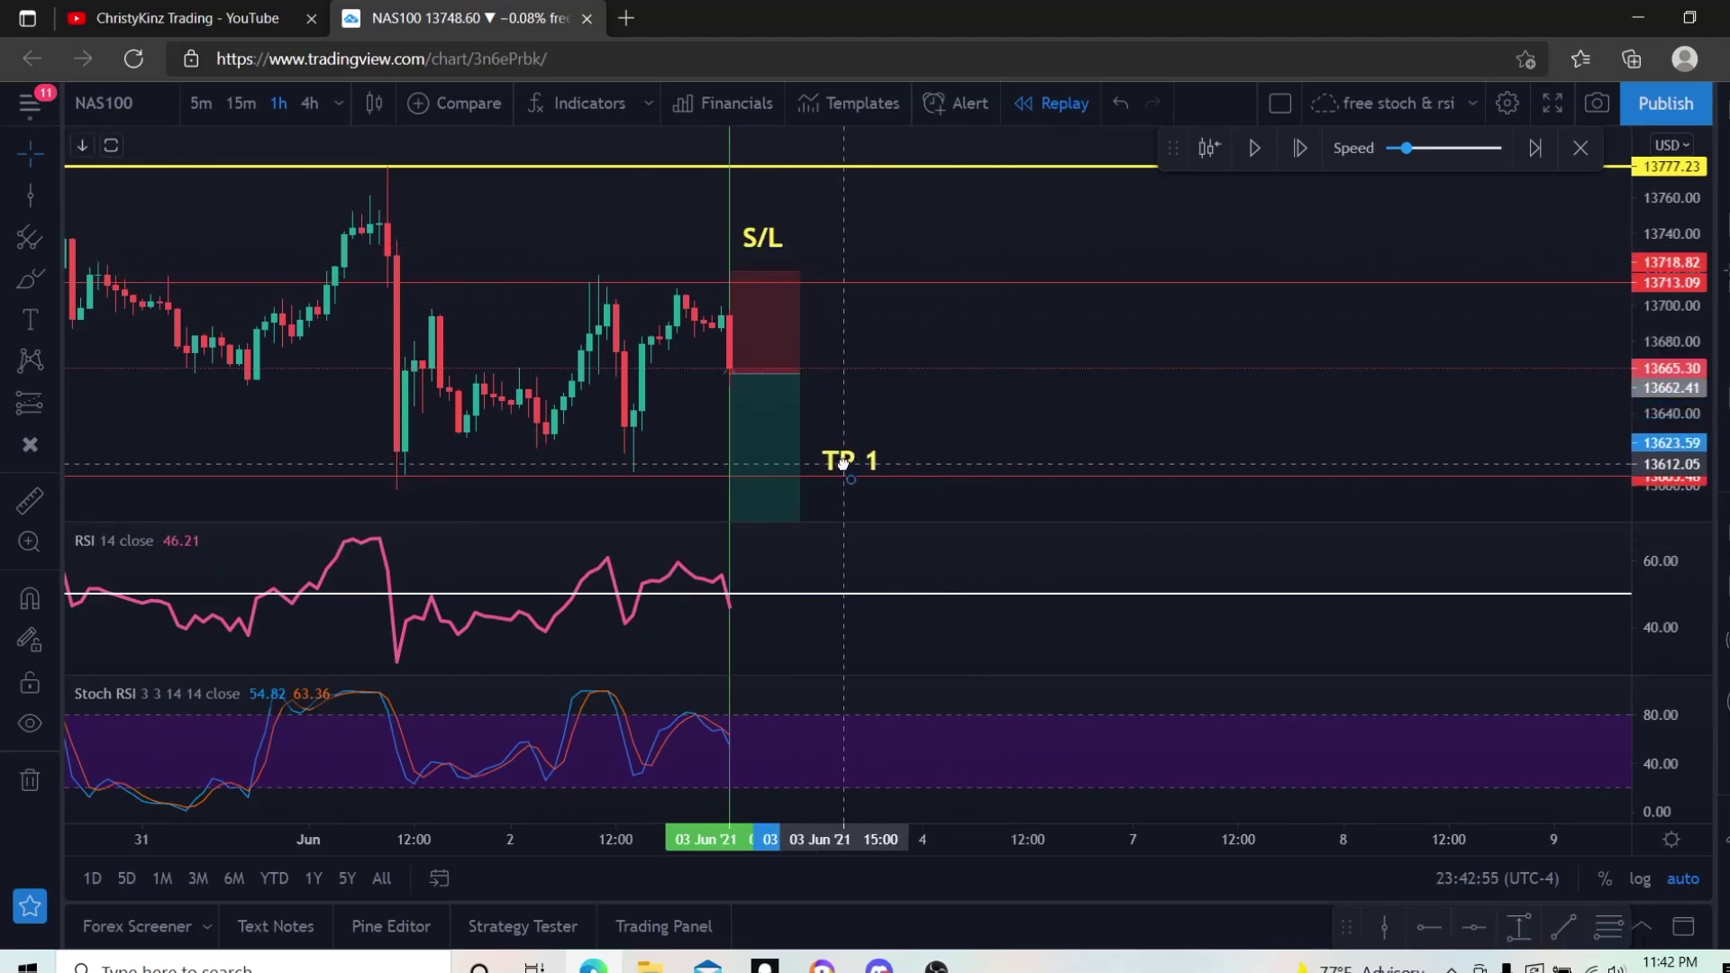
scroll(521, 475, "down", 1)
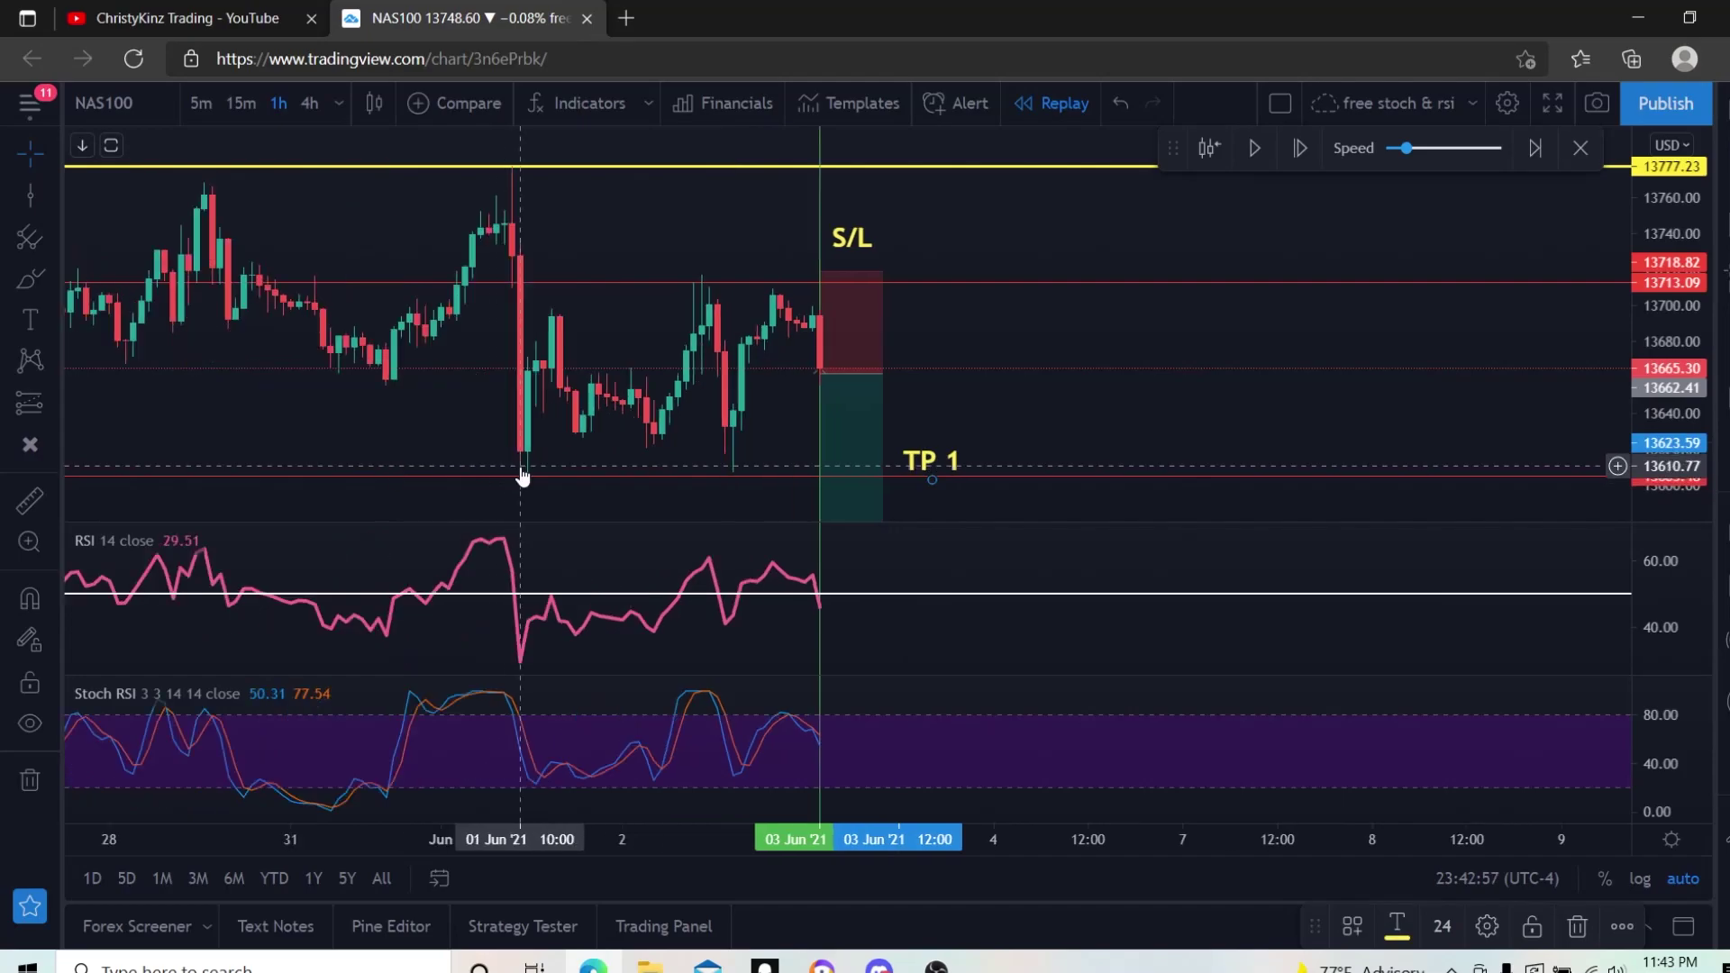
scroll(541, 455, "down", 2)
scroll(581, 374, "down", 2)
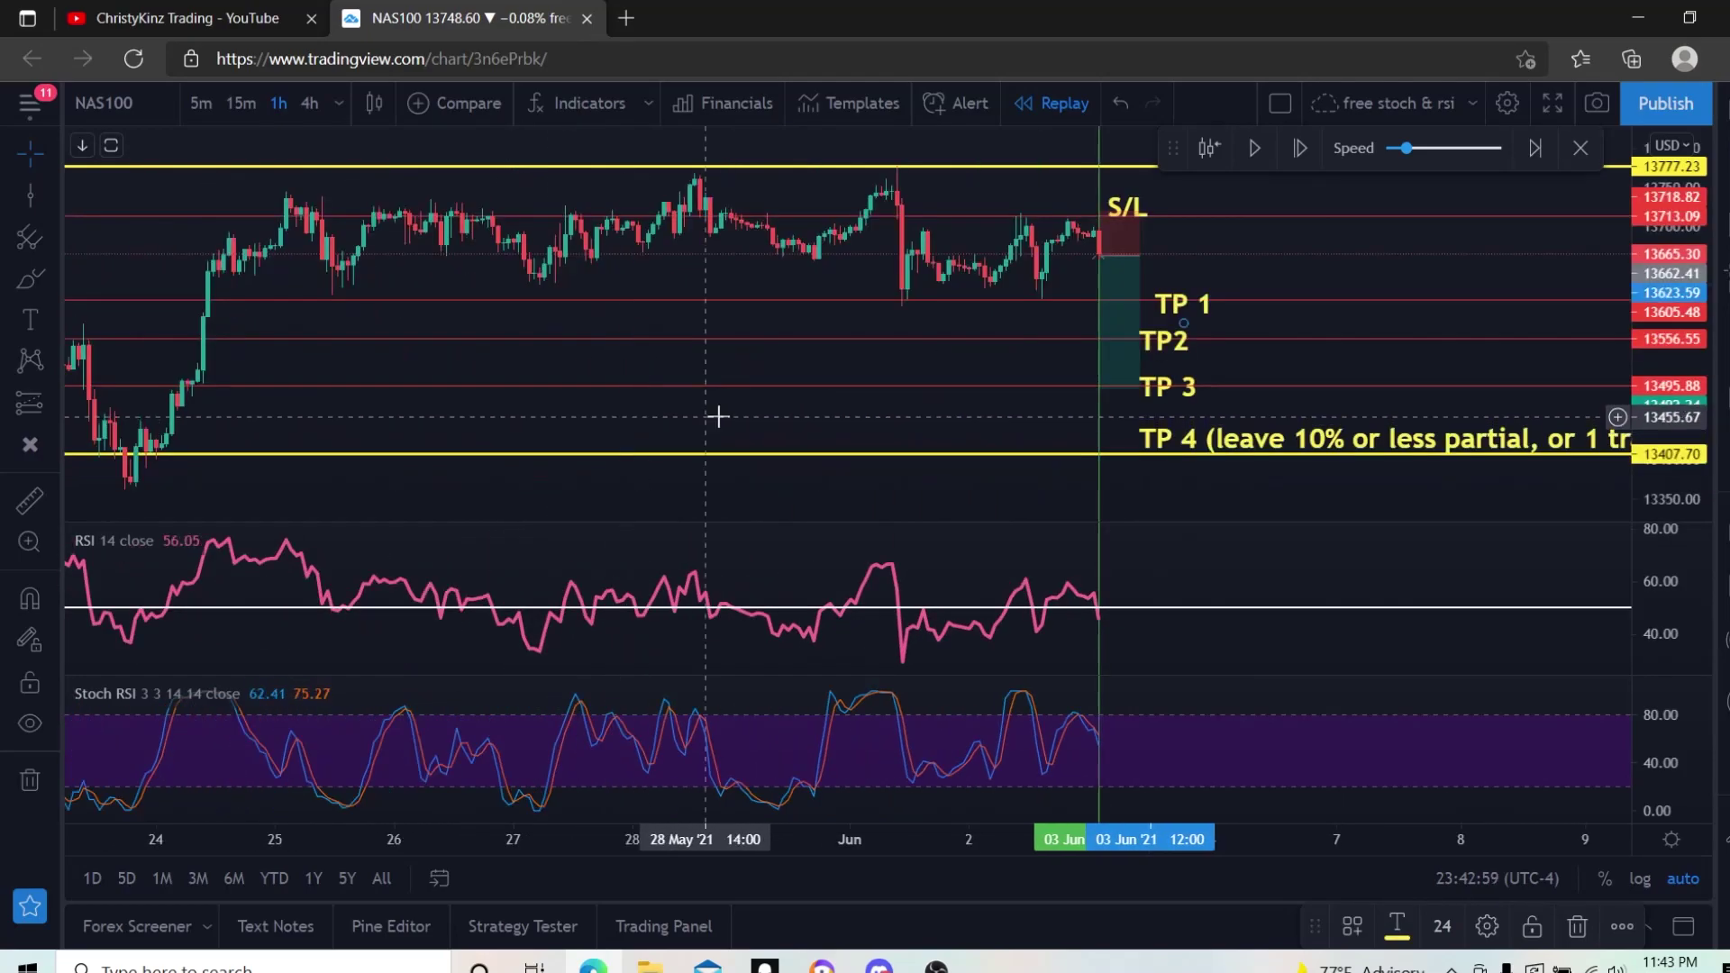
left_click_drag(1162, 300, 1155, 281)
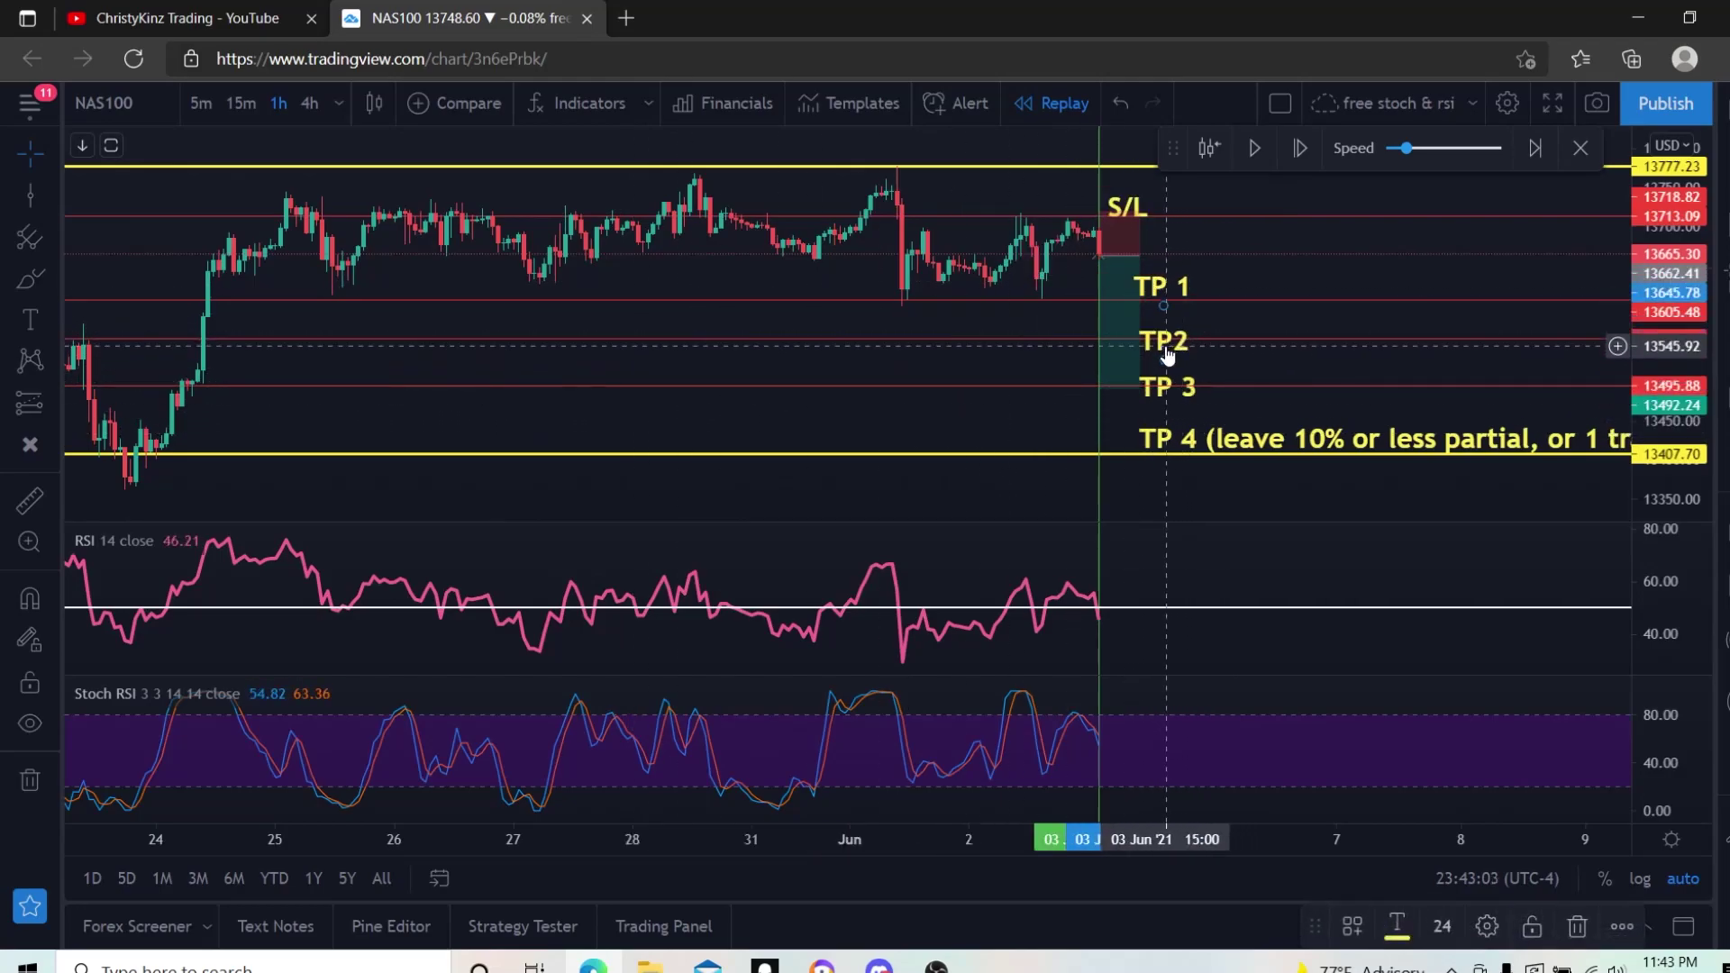
left_click_drag(1165, 342, 1164, 327)
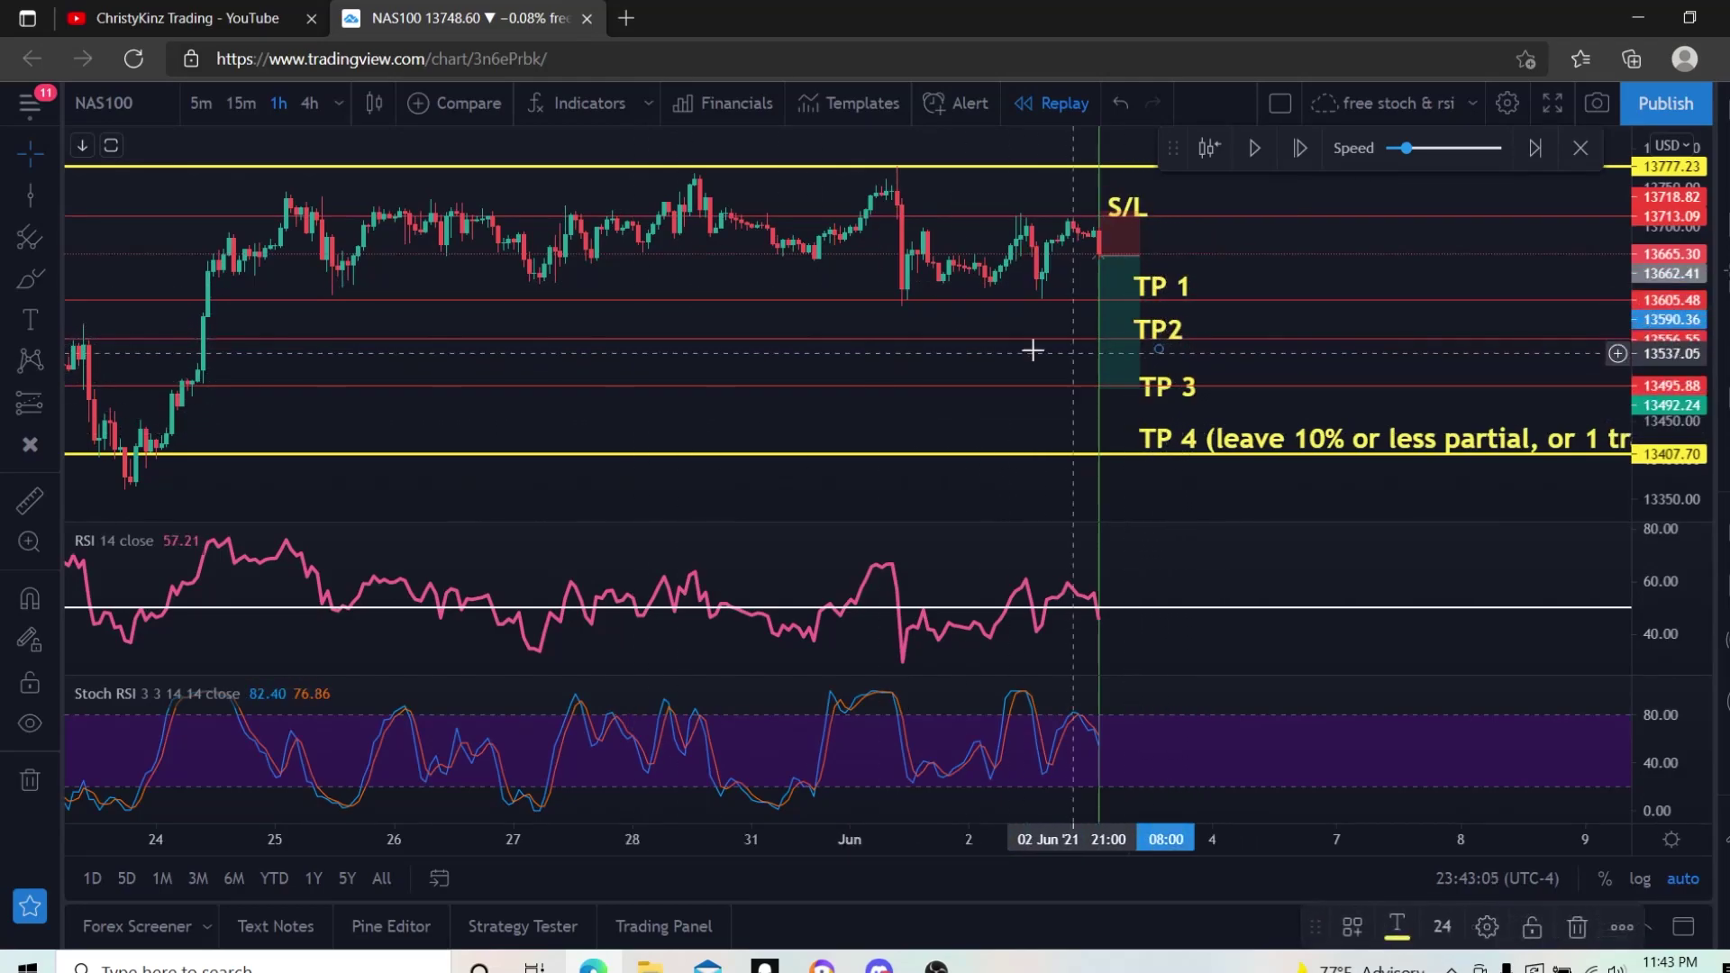
Examine how the stop-loss and take-profit lines relate to earlier highs and lows in the price history since mid-May.
scroll(270, 371, "down", 1)
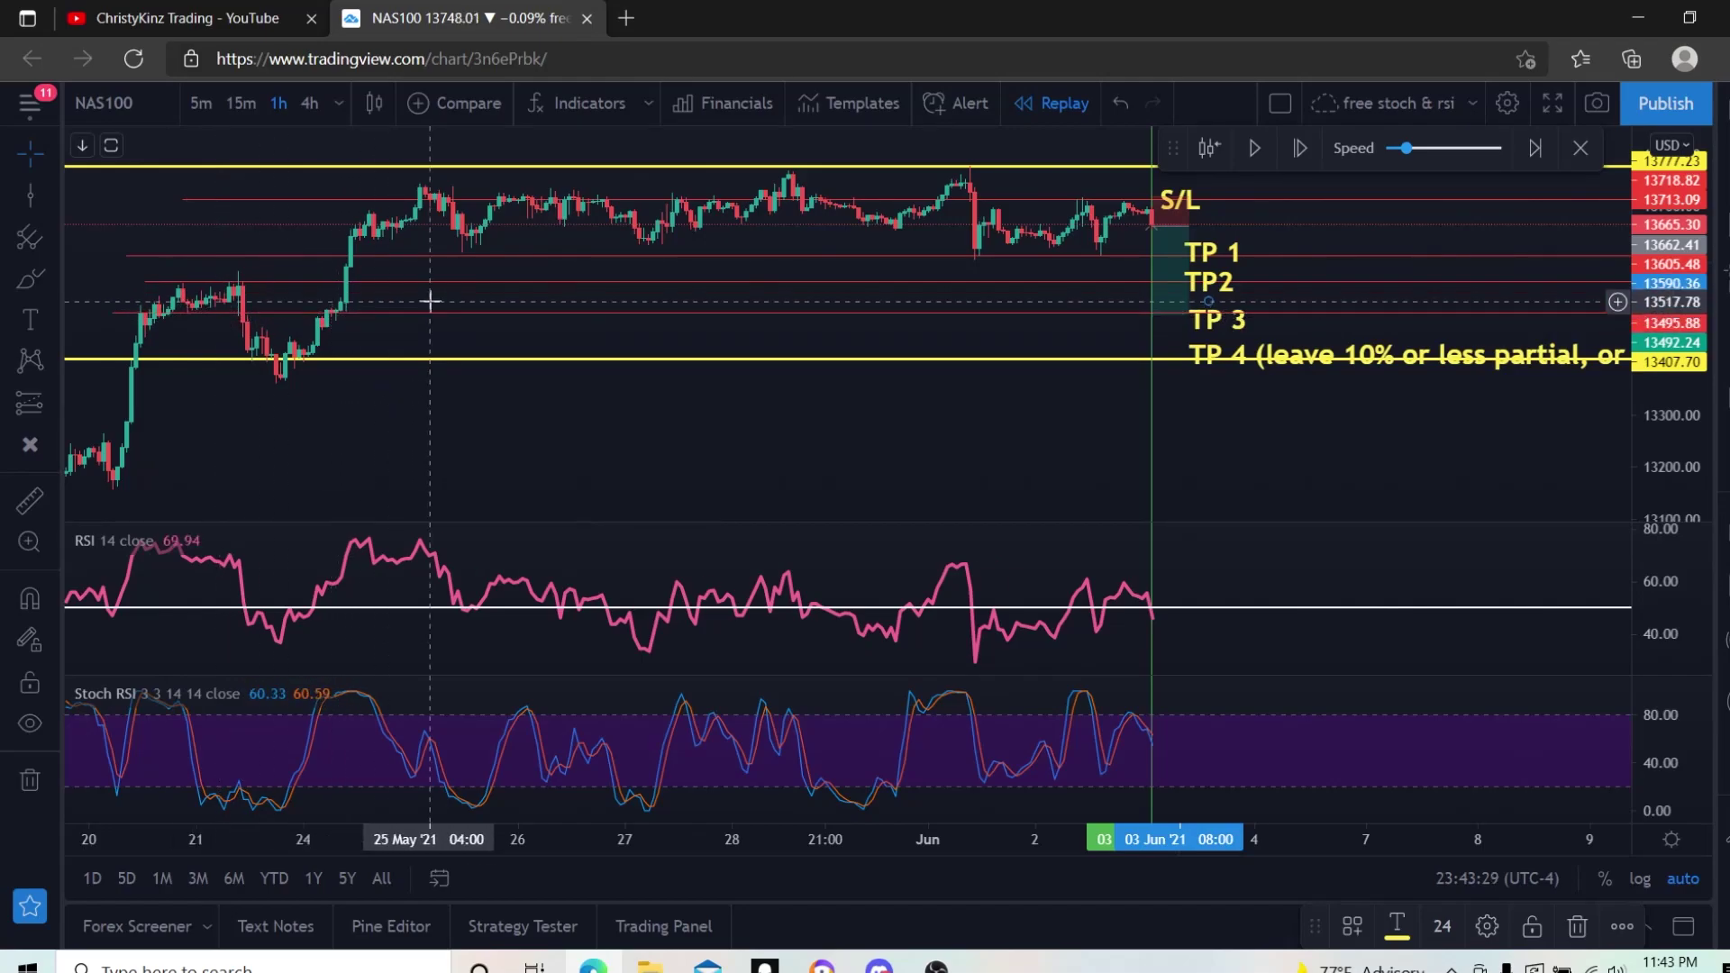
scroll(383, 383, "down", 1)
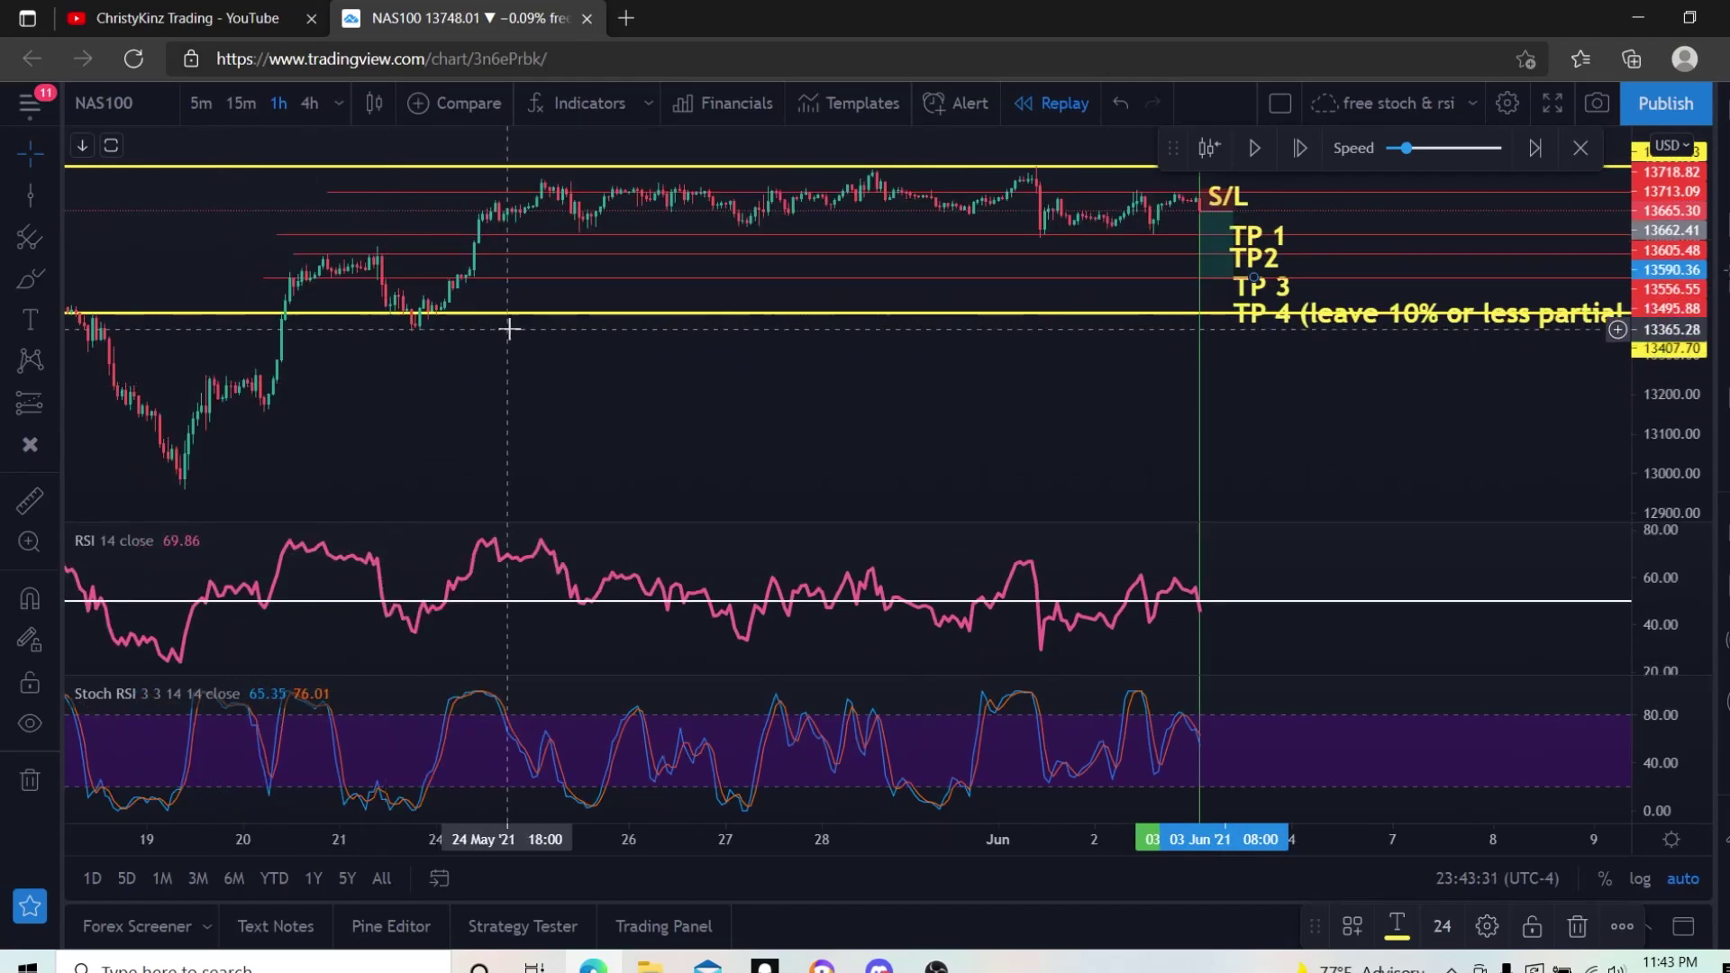
scroll(552, 406, "down", 1)
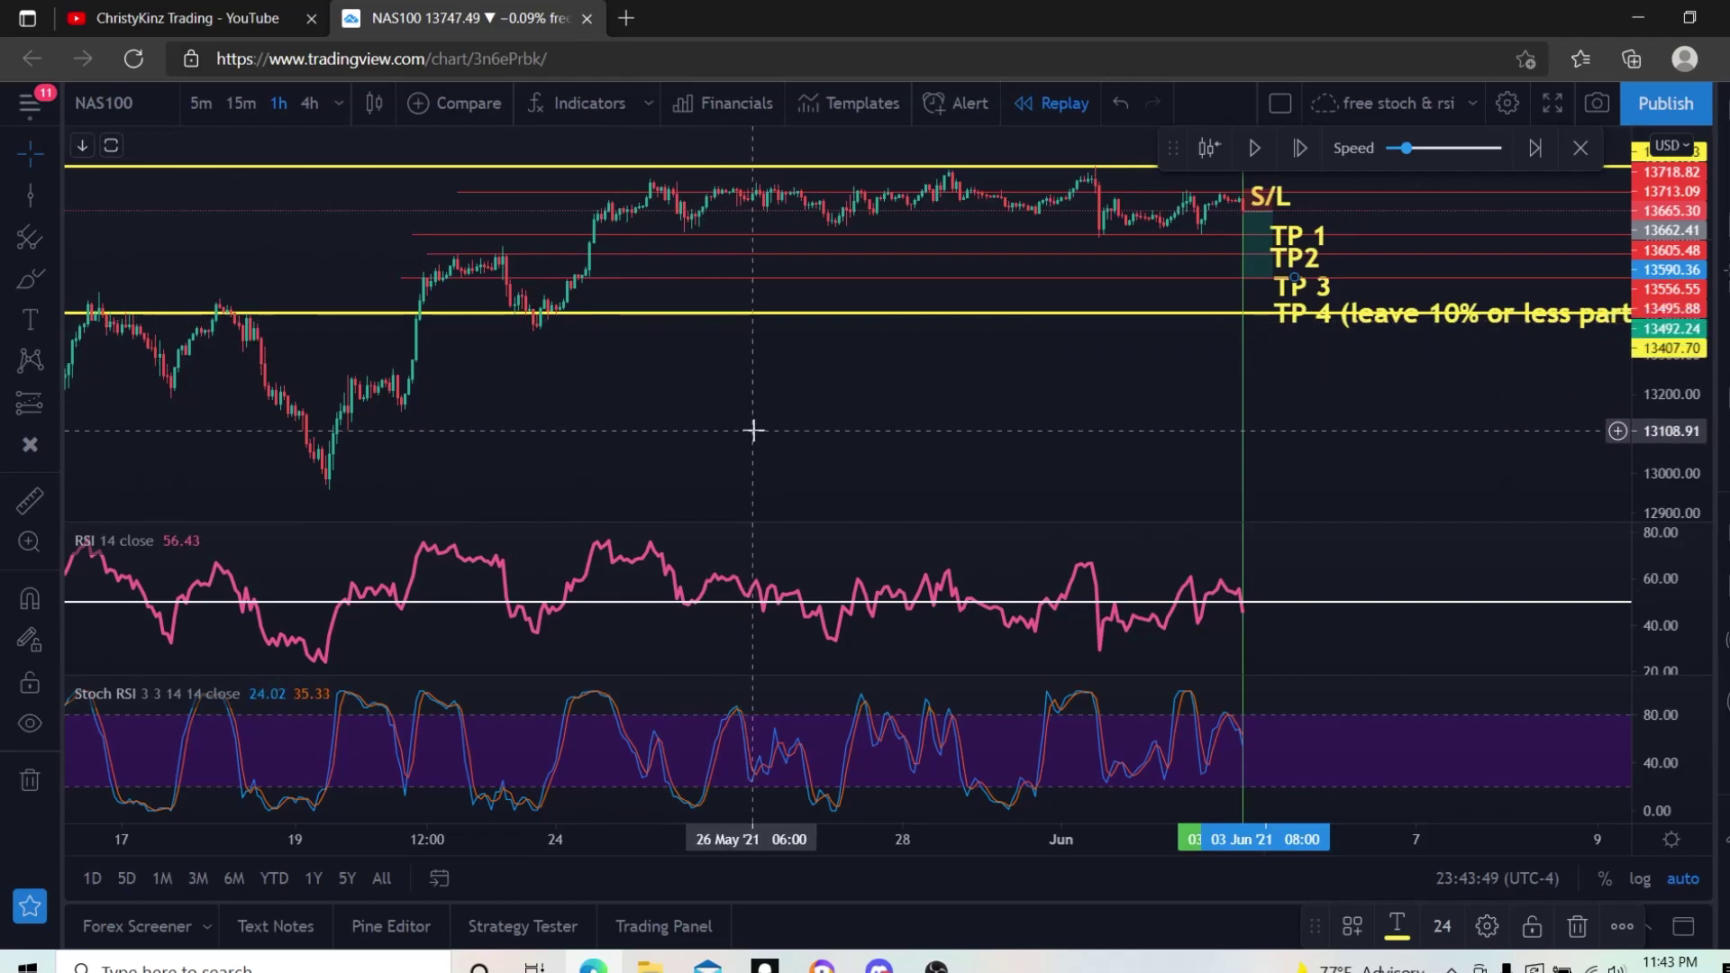
scroll(793, 432, "up", 2)
scroll(823, 483, "up", 2)
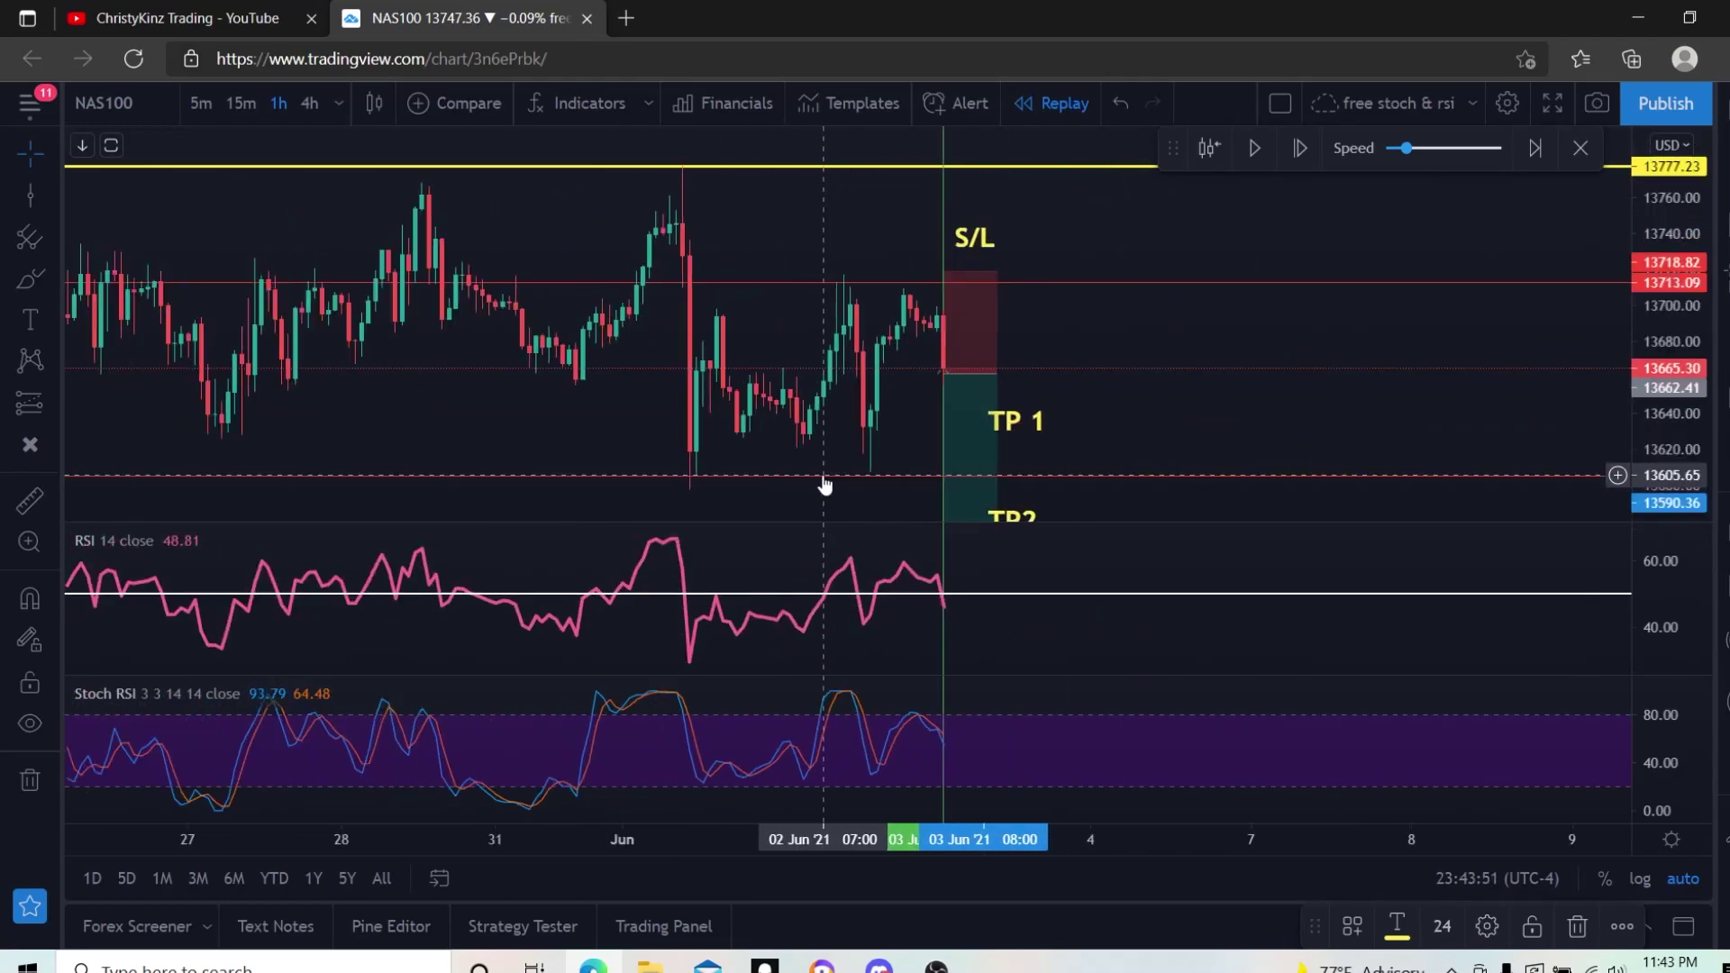
scroll(730, 525, "down", 1)
left_click_drag(899, 405, 839, 462)
scroll(839, 462, "down", 1)
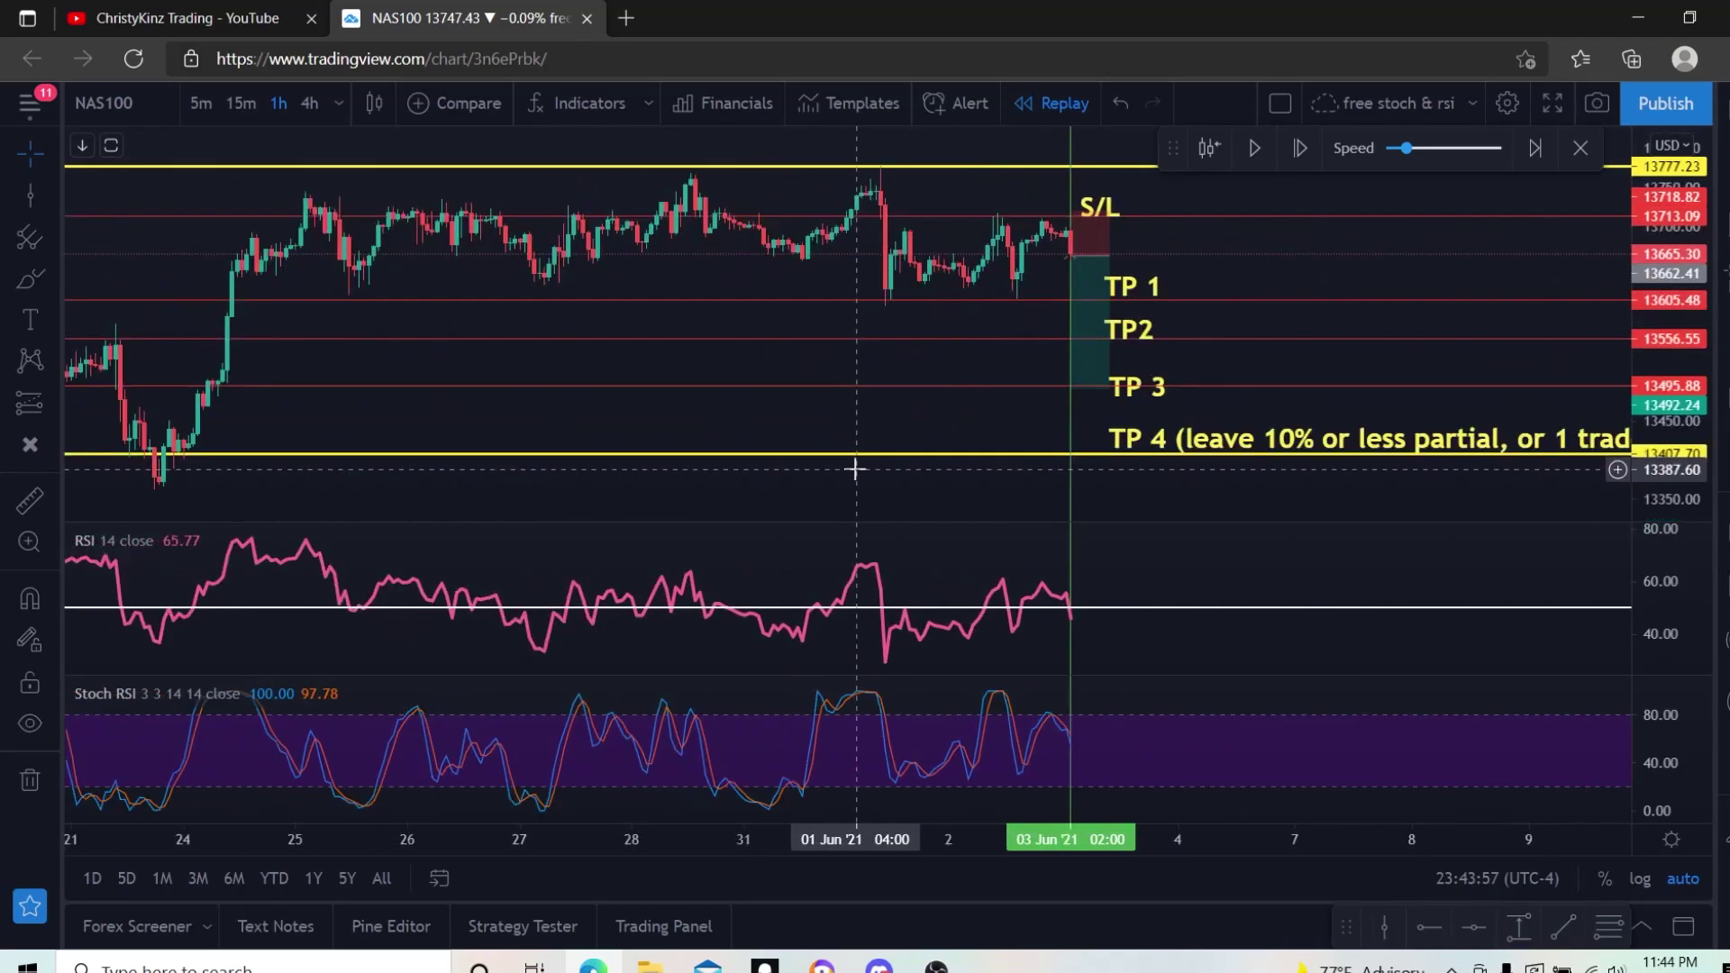
left_click(1093, 401)
scroll(1093, 406, "up", 4)
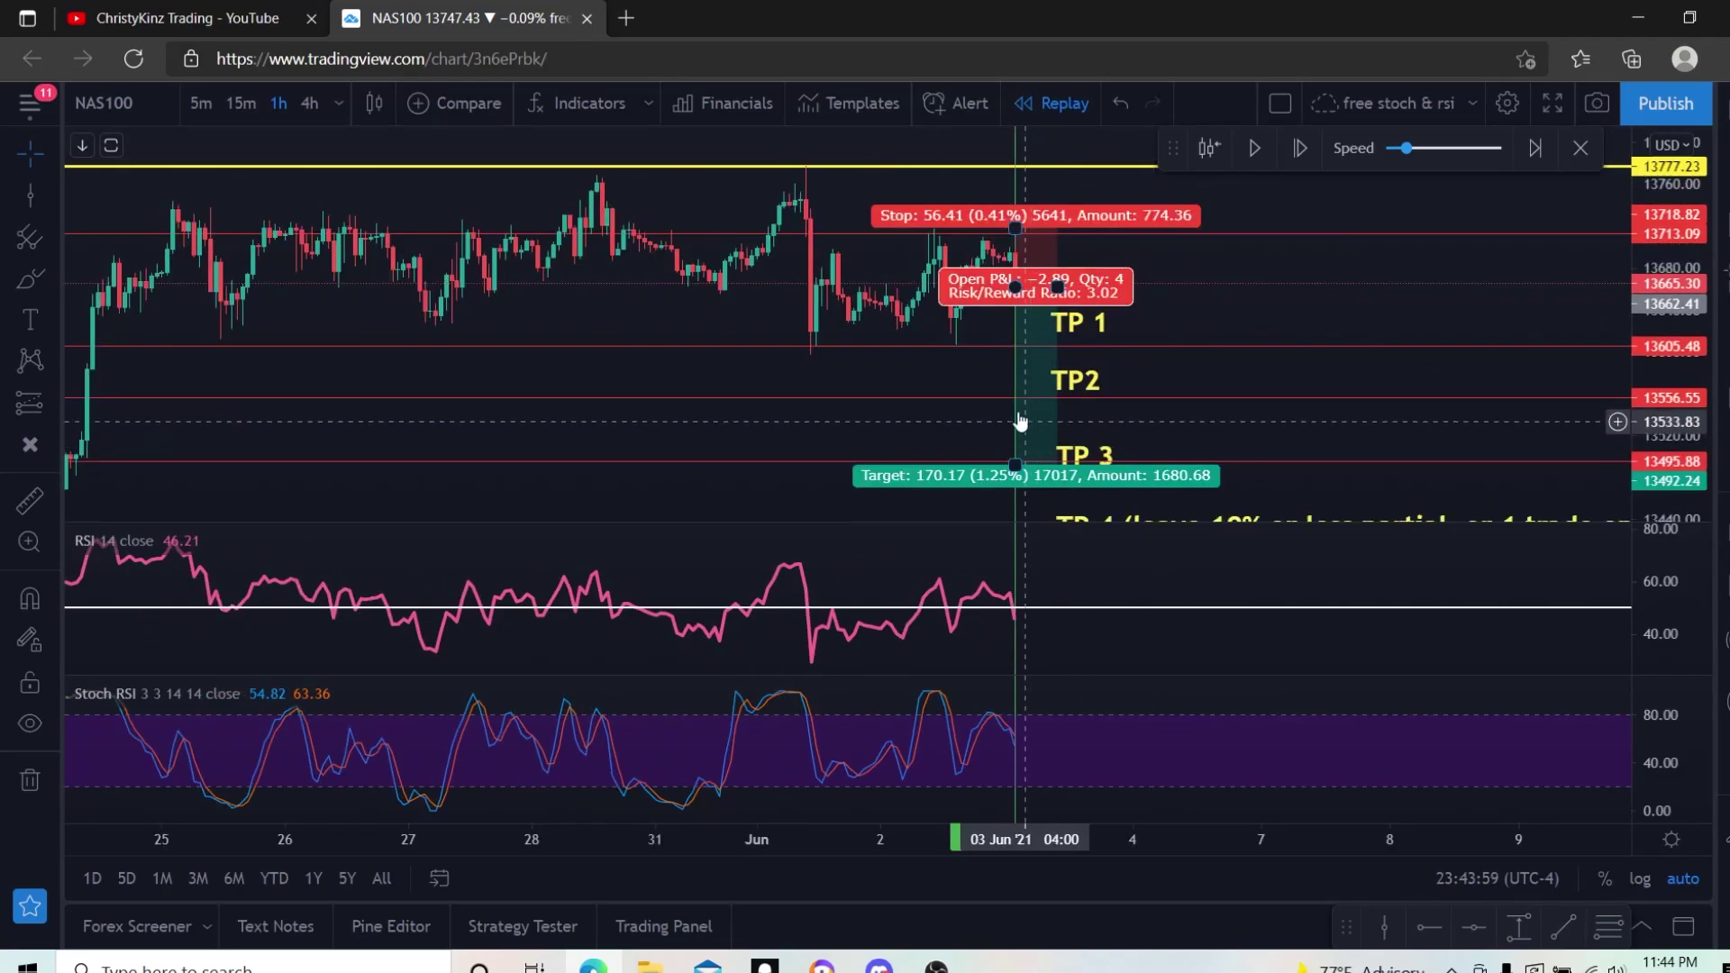
left_click(1414, 324)
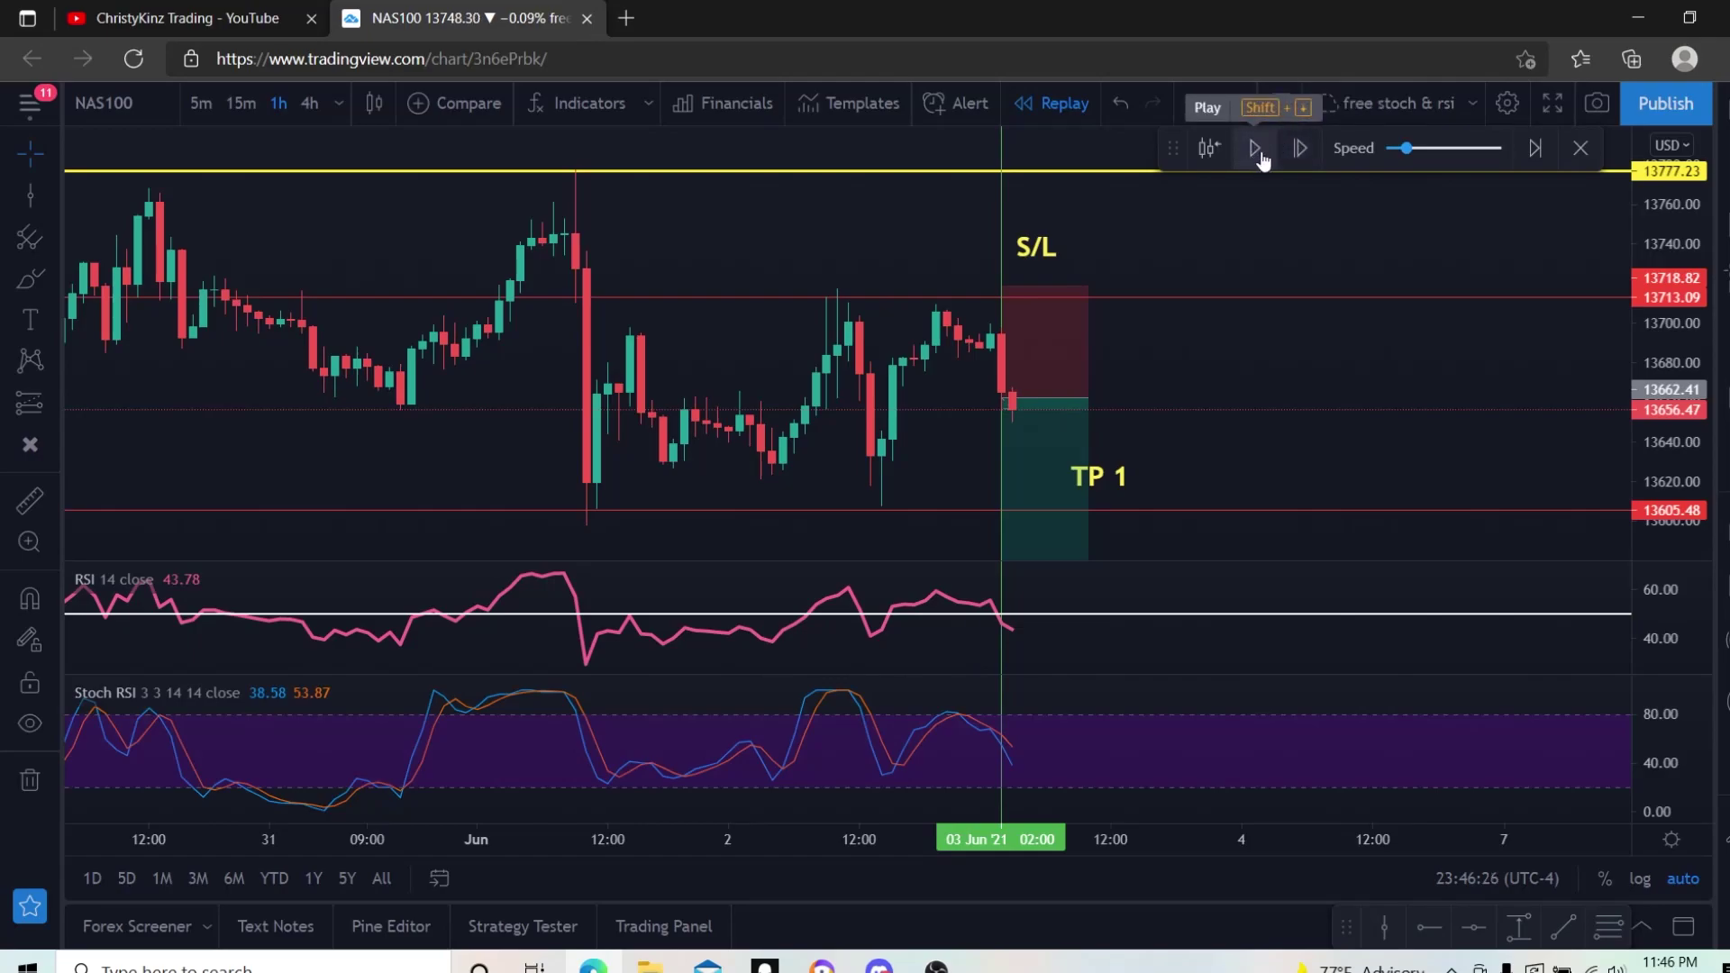
Run the bar replay forward past the TP 1 and TP2 lines to the 03 Jun '21 08:00 candle and pause it.
left_click(1255, 150)
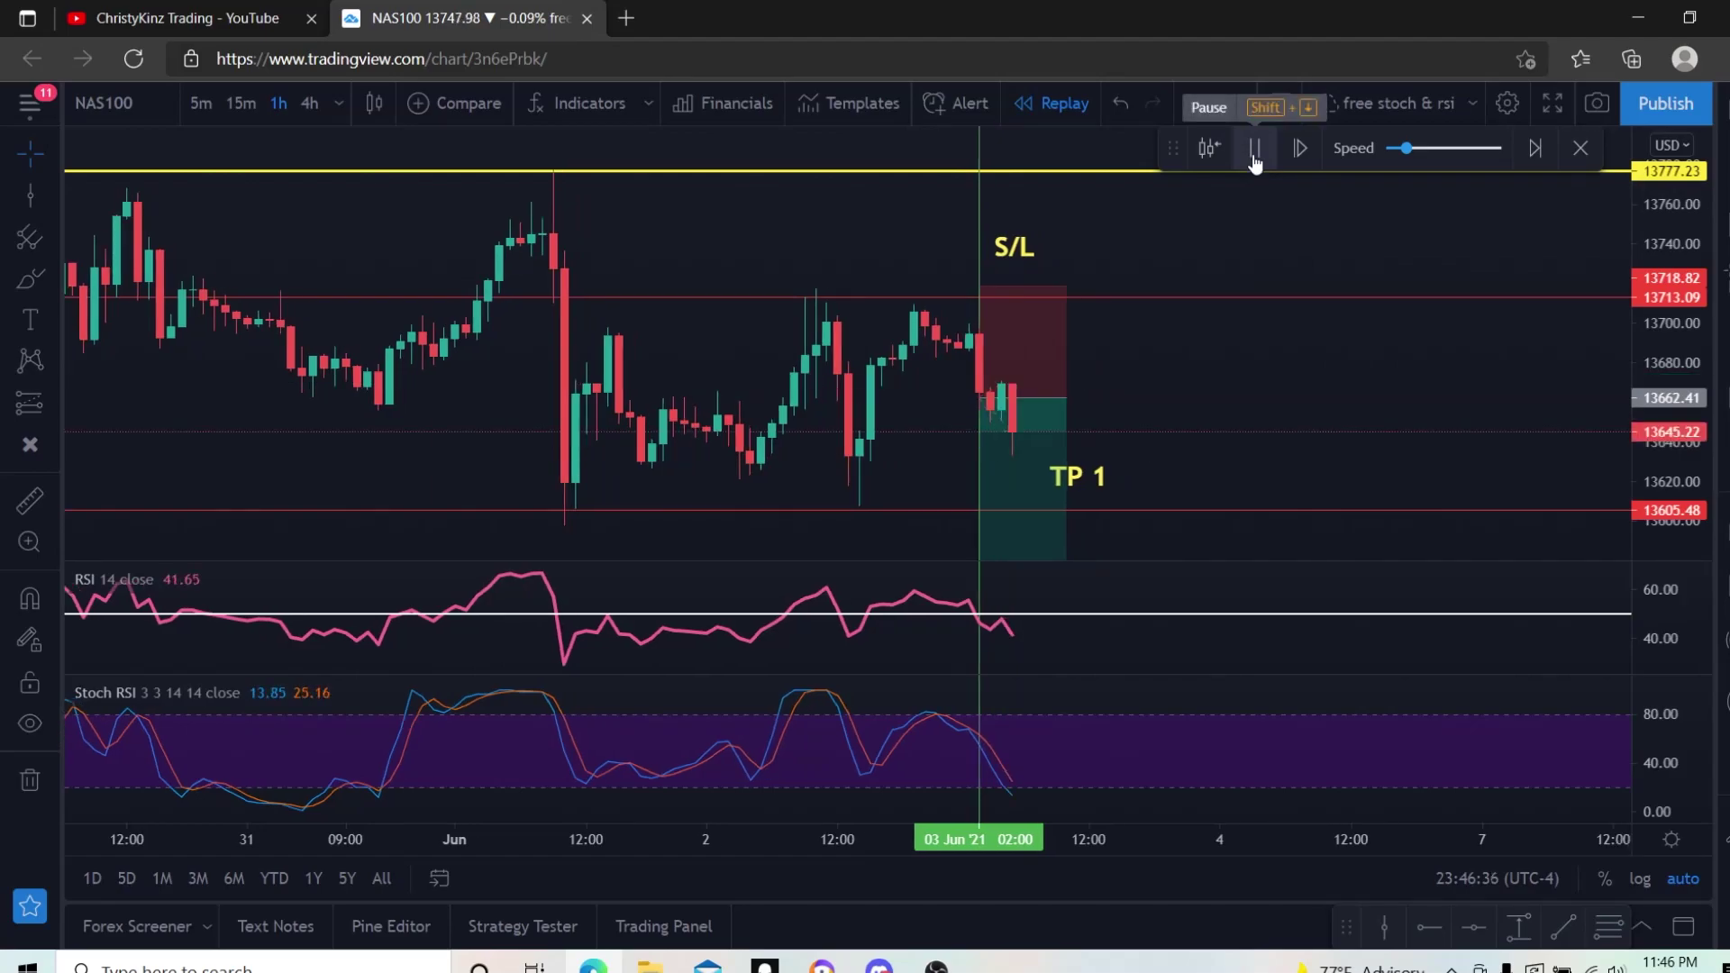
left_click(1254, 153)
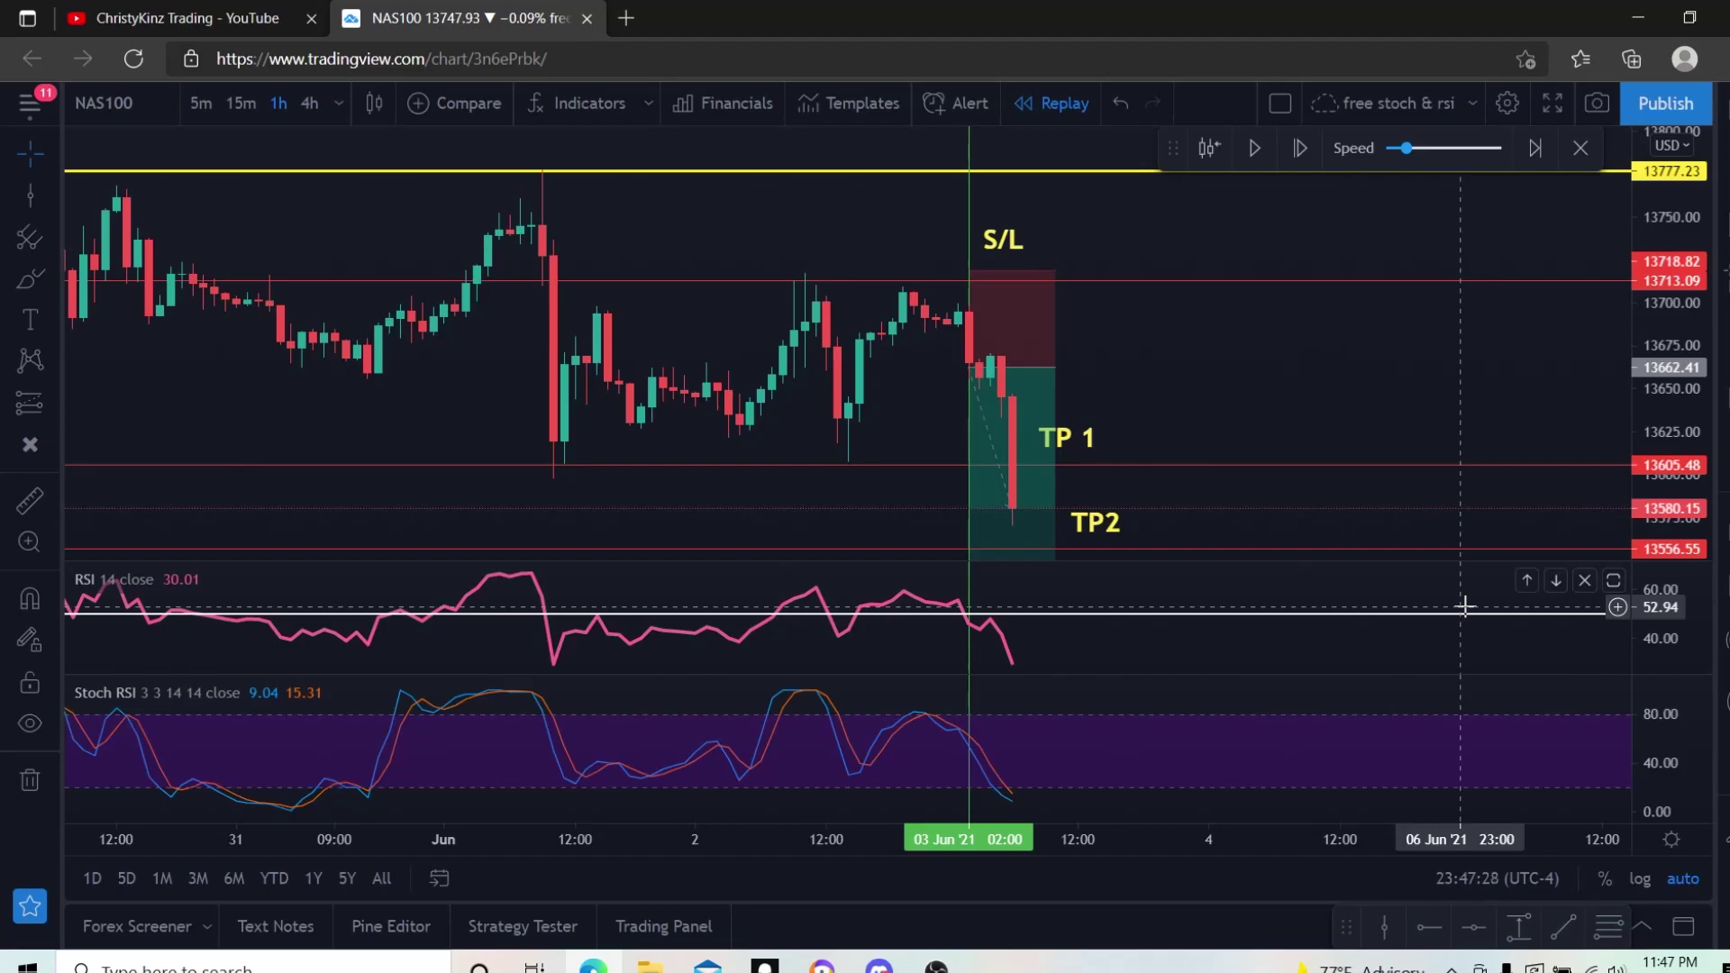
left_click(1176, 466)
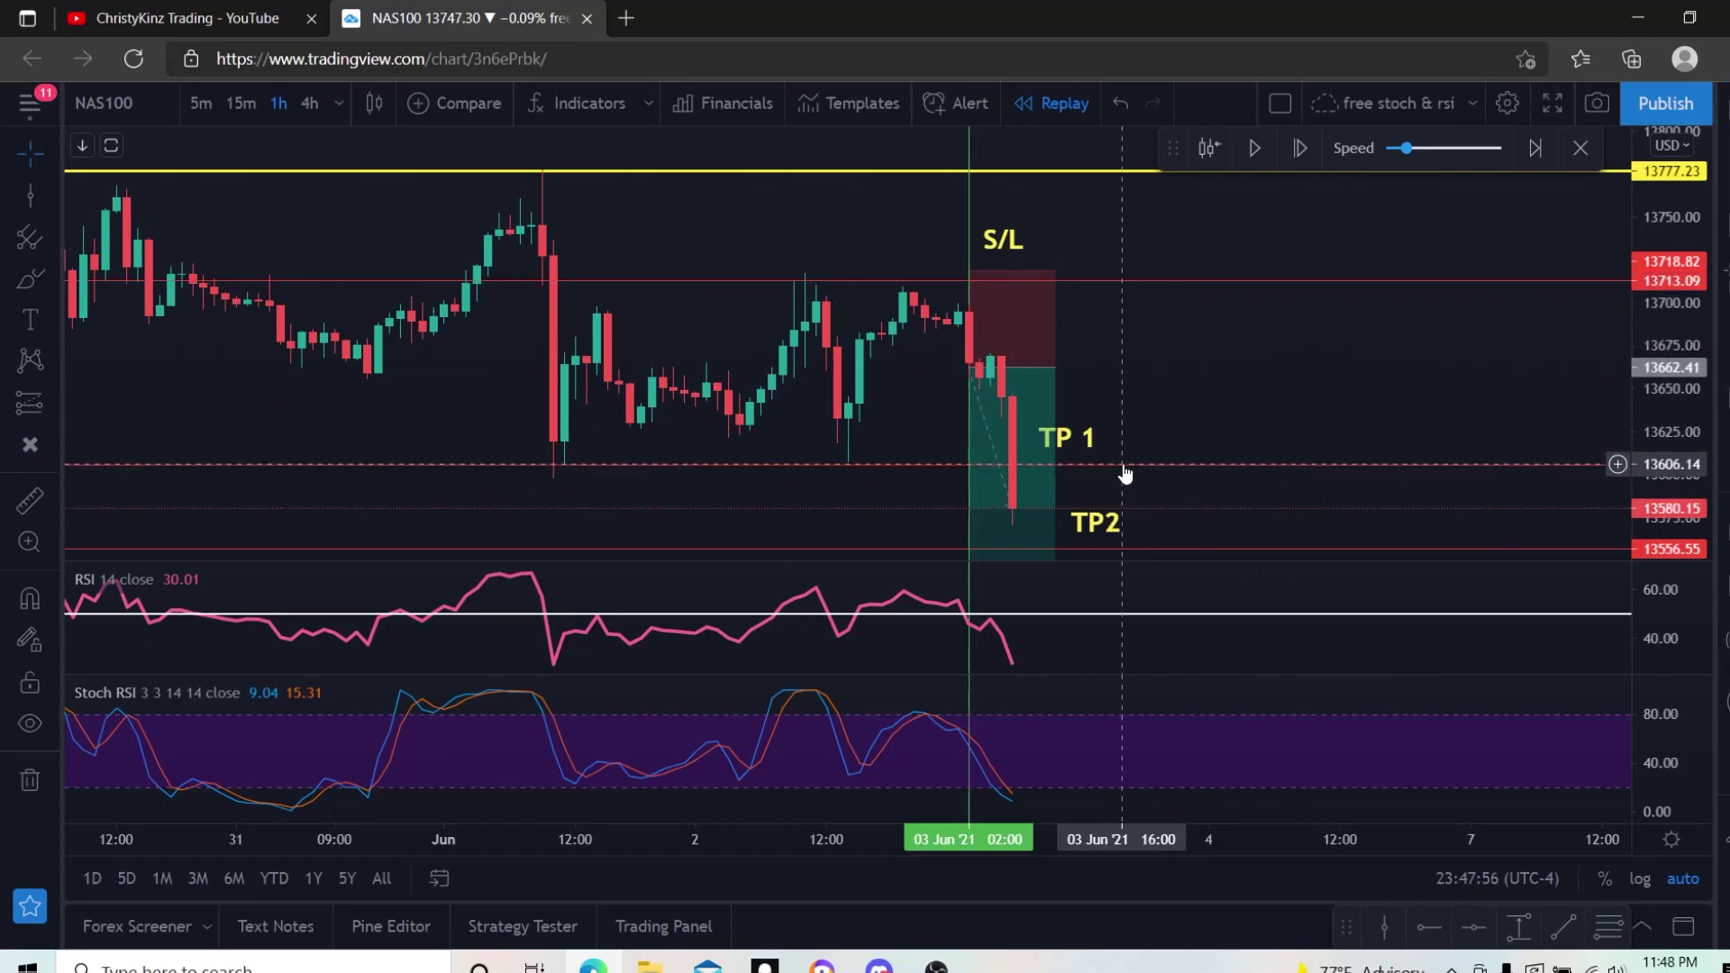
scroll(1145, 474, "down", 1)
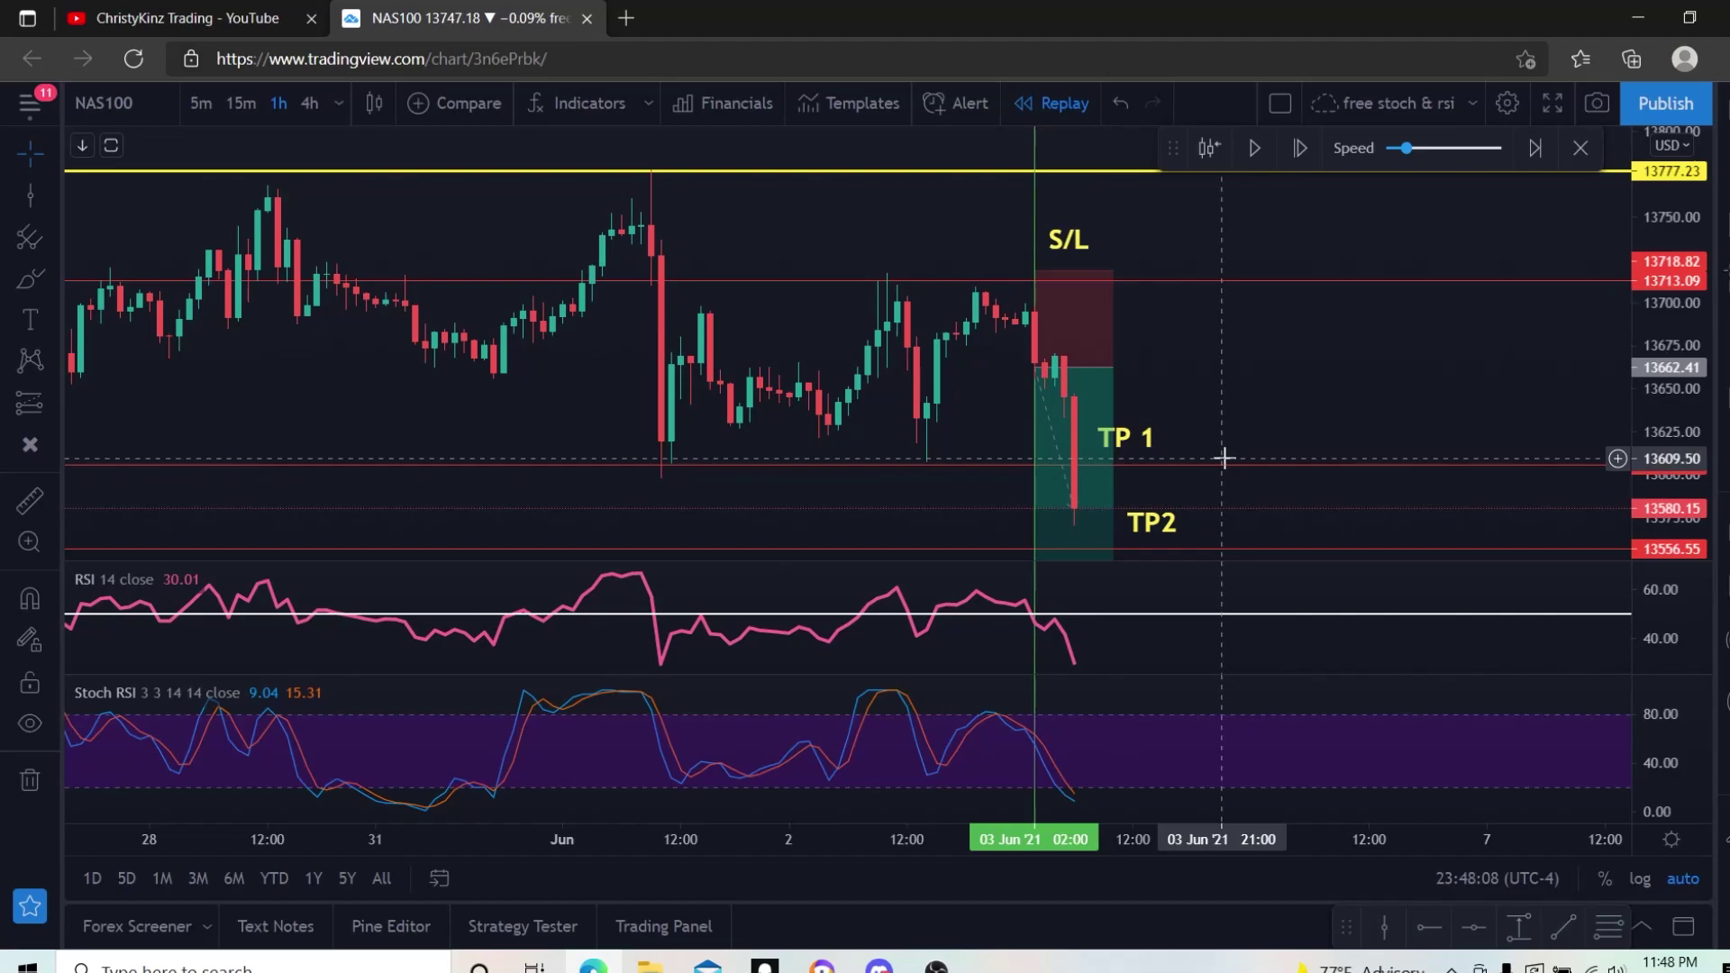
mouse_move(1111, 482)
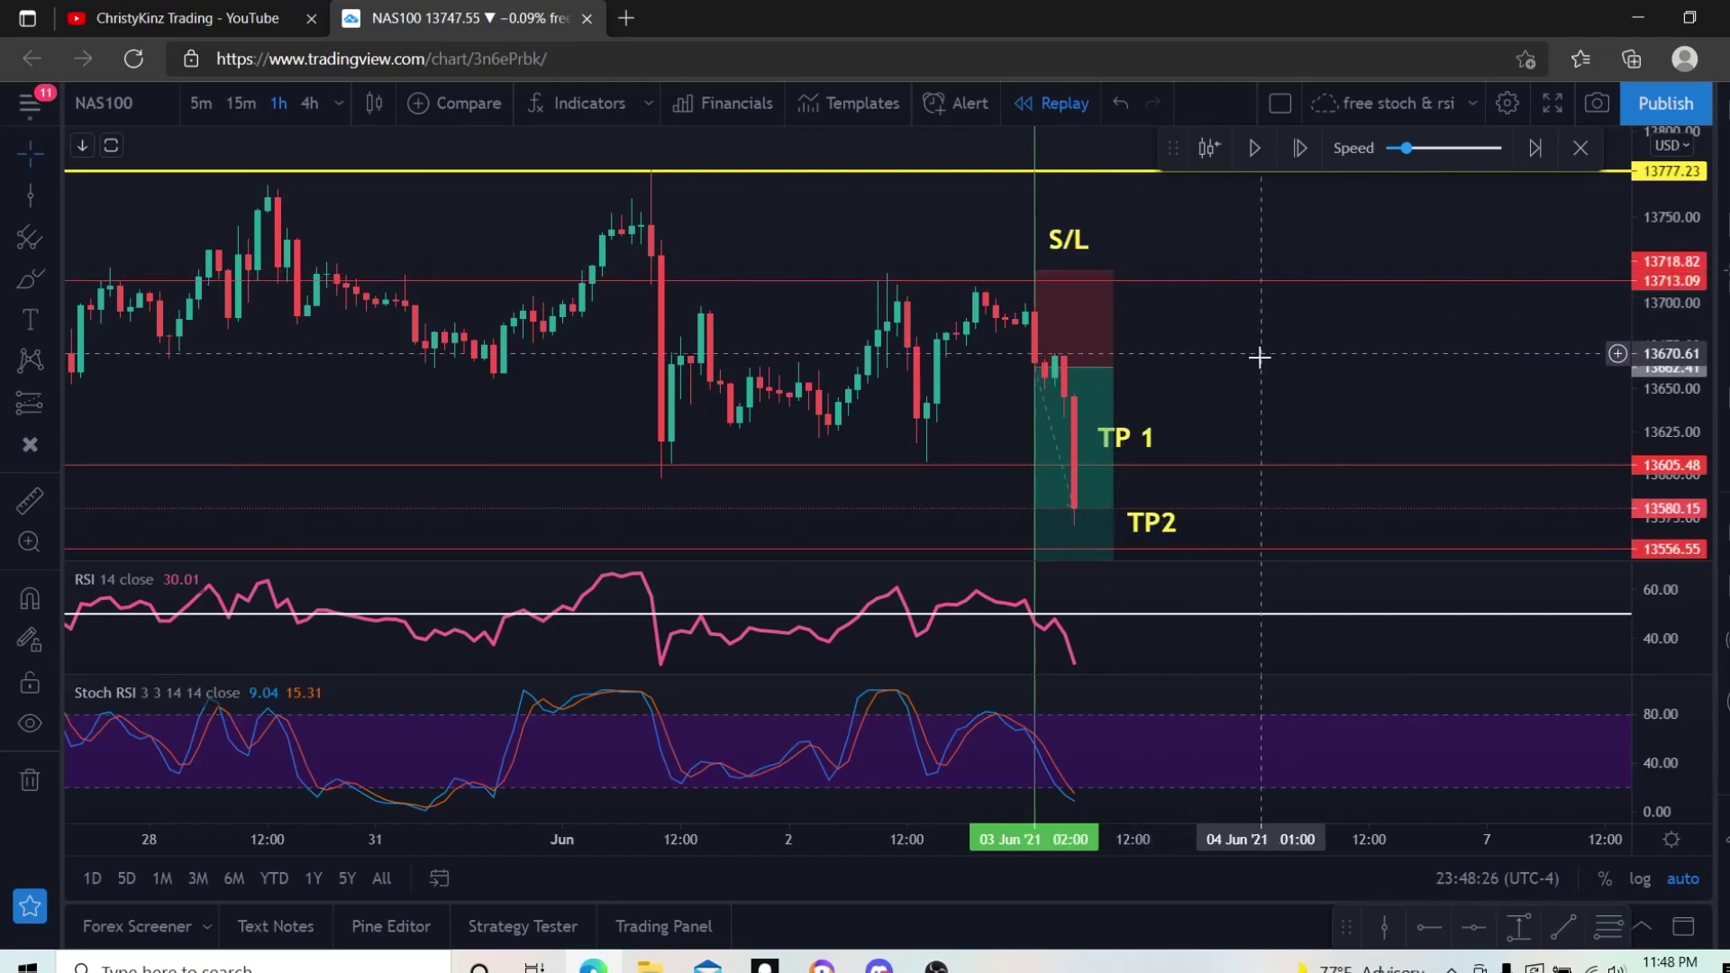
left_click(1212, 465)
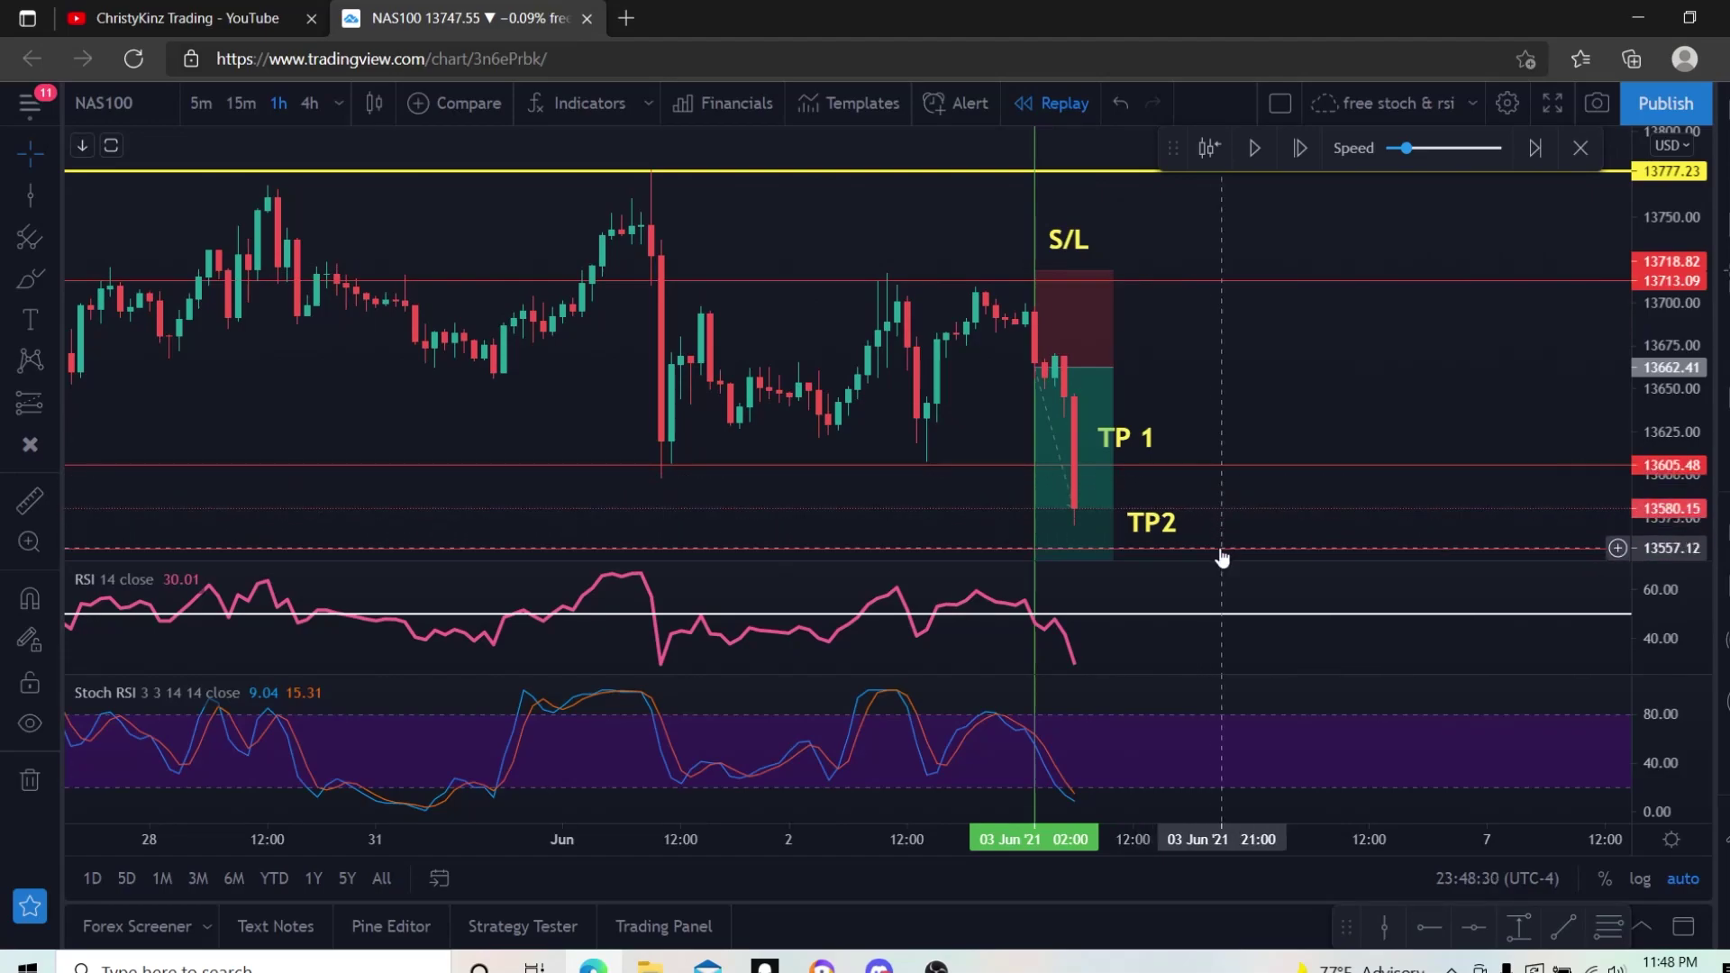
left_click(1263, 158)
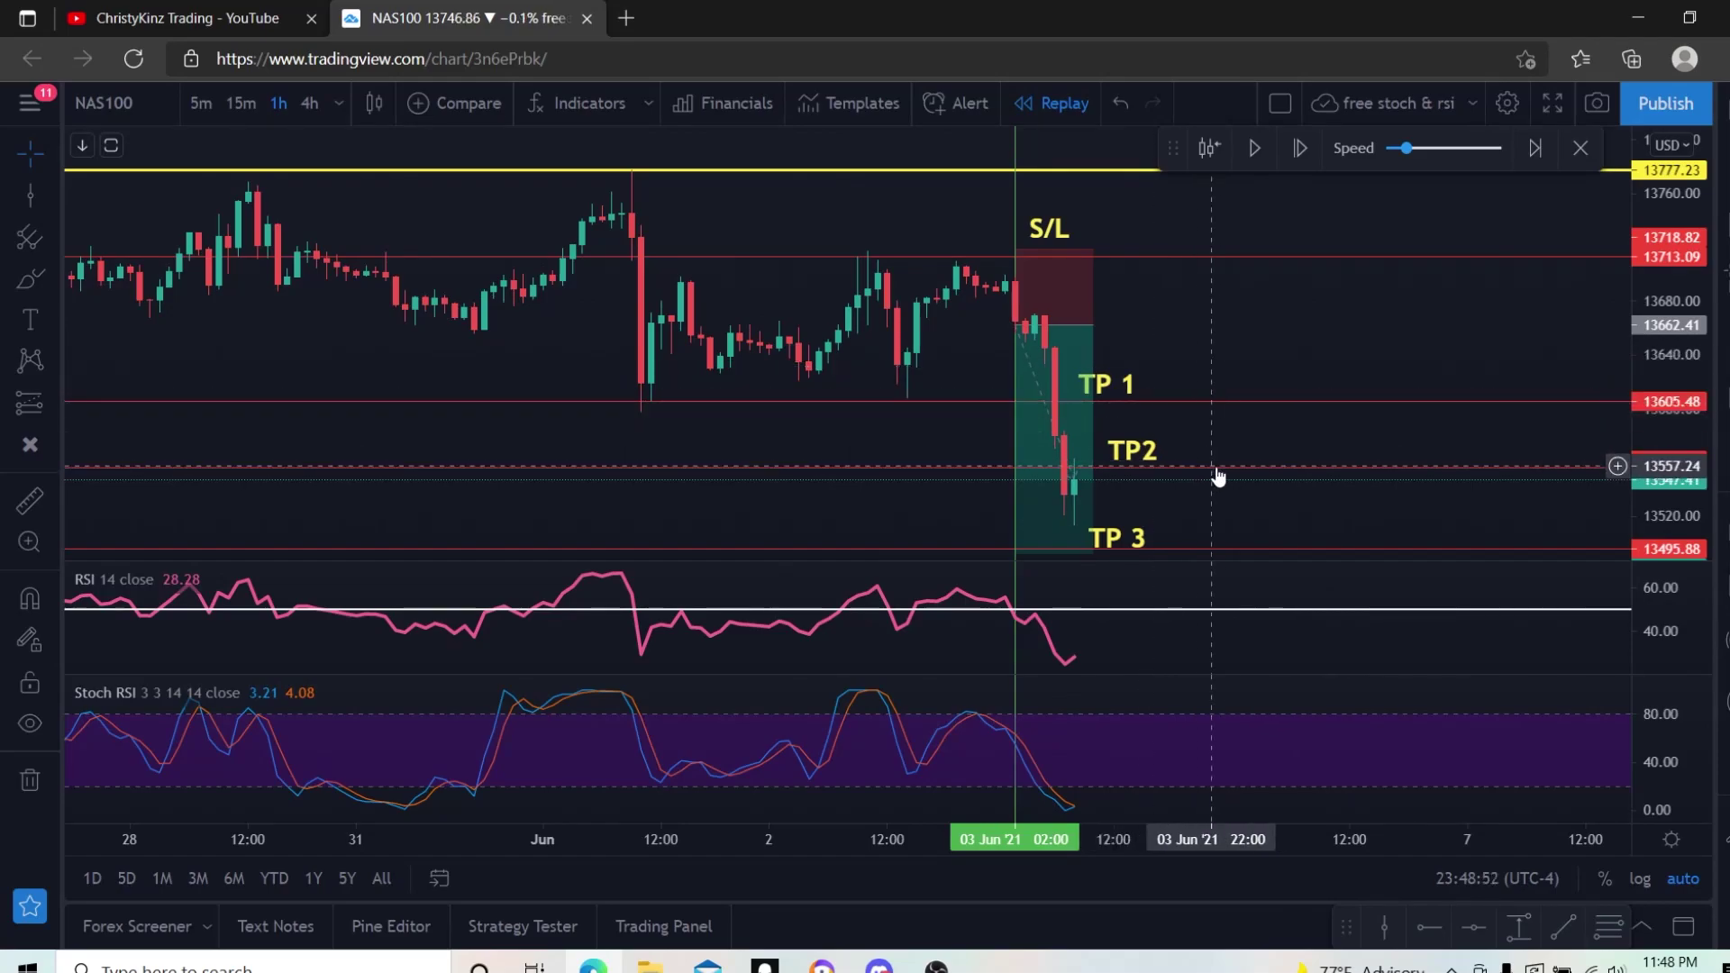
Lower the short position's stop level to break-even at its entry price, about 13662.
mouse_move(1065, 476)
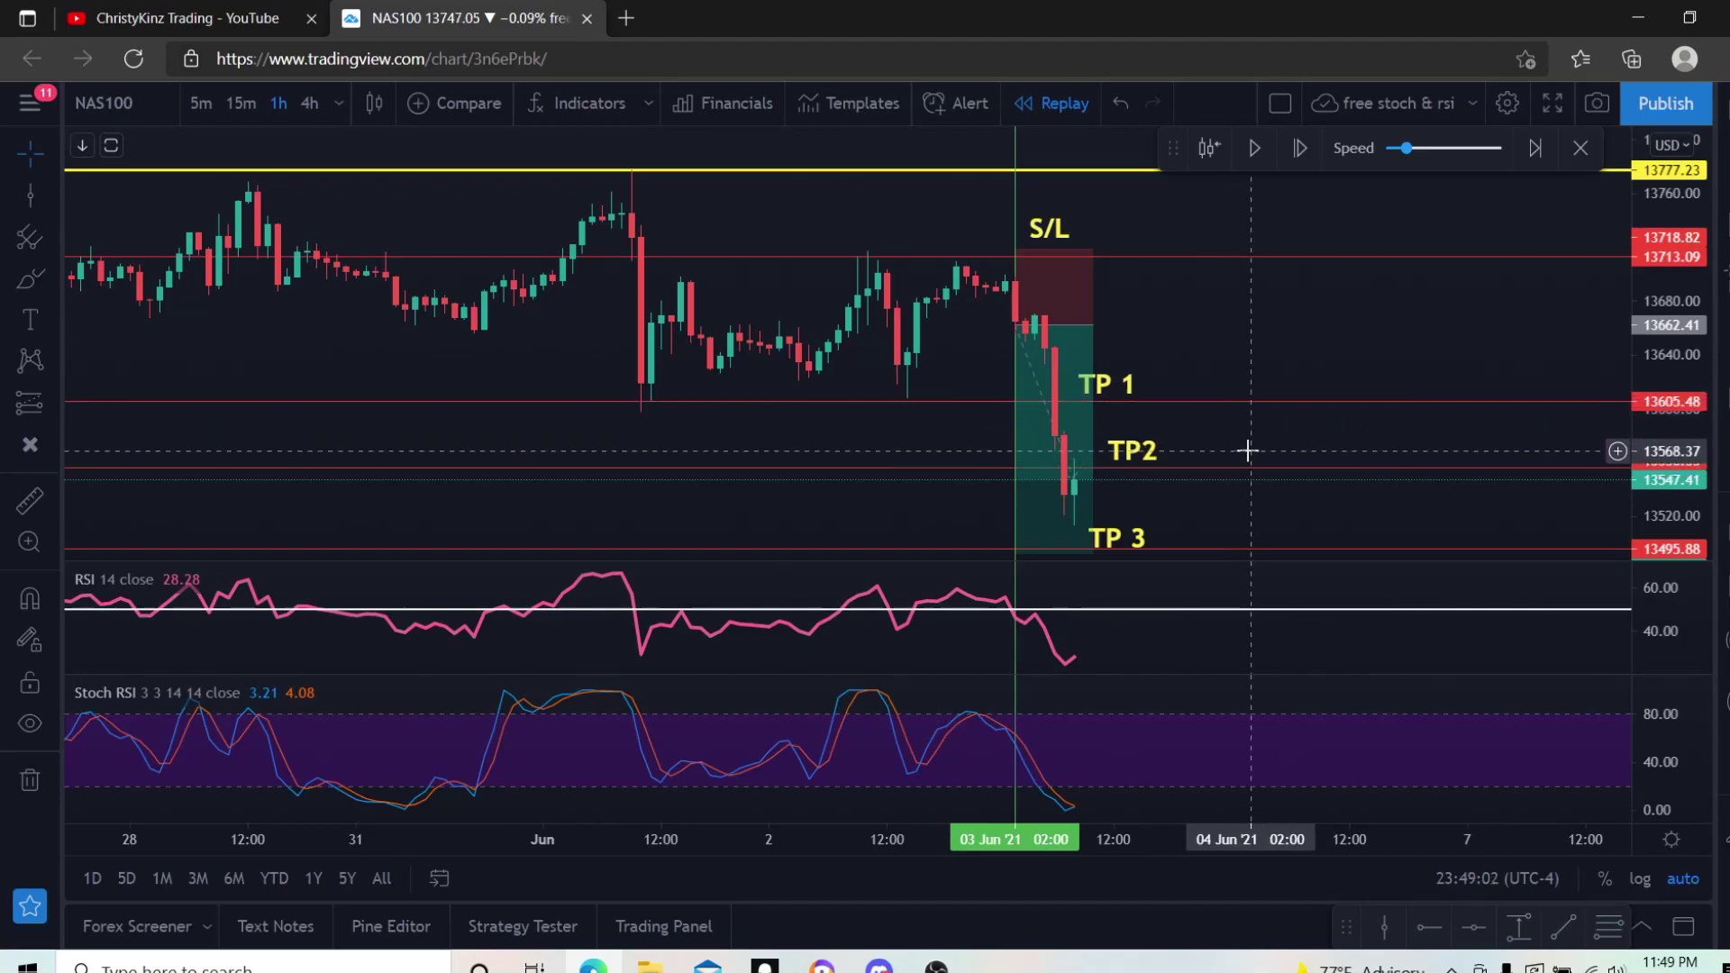
mouse_move(1076, 516)
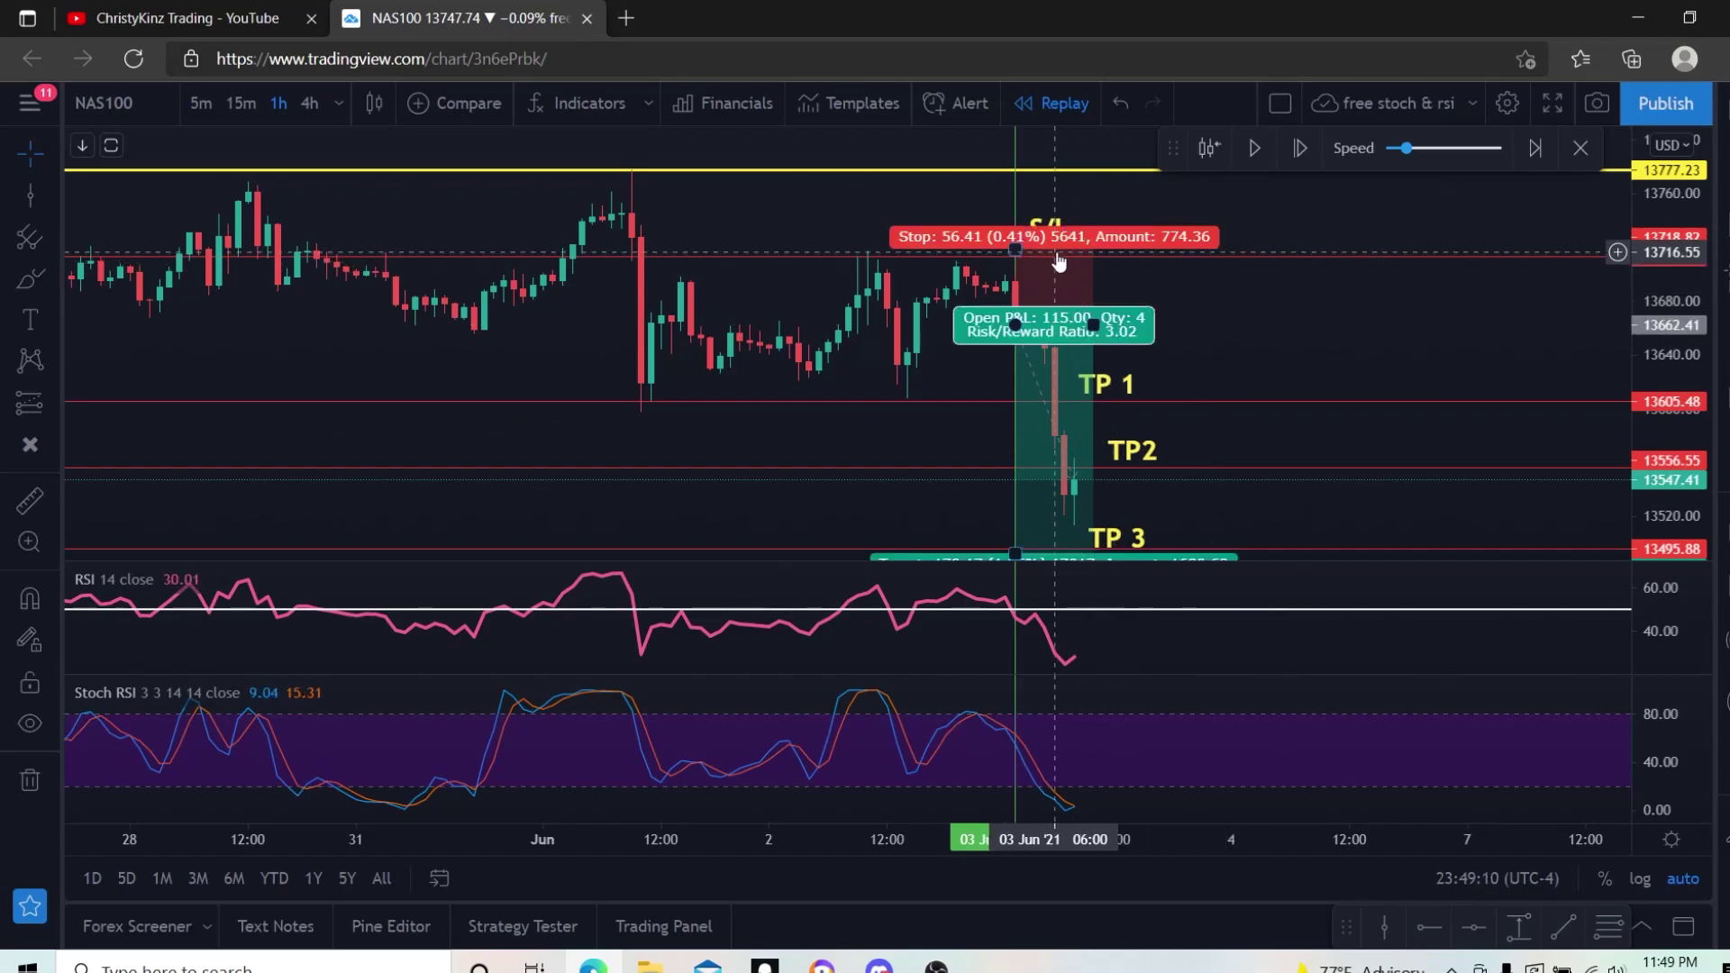
left_click(1015, 252)
left_click_drag(1015, 252, 988, 324)
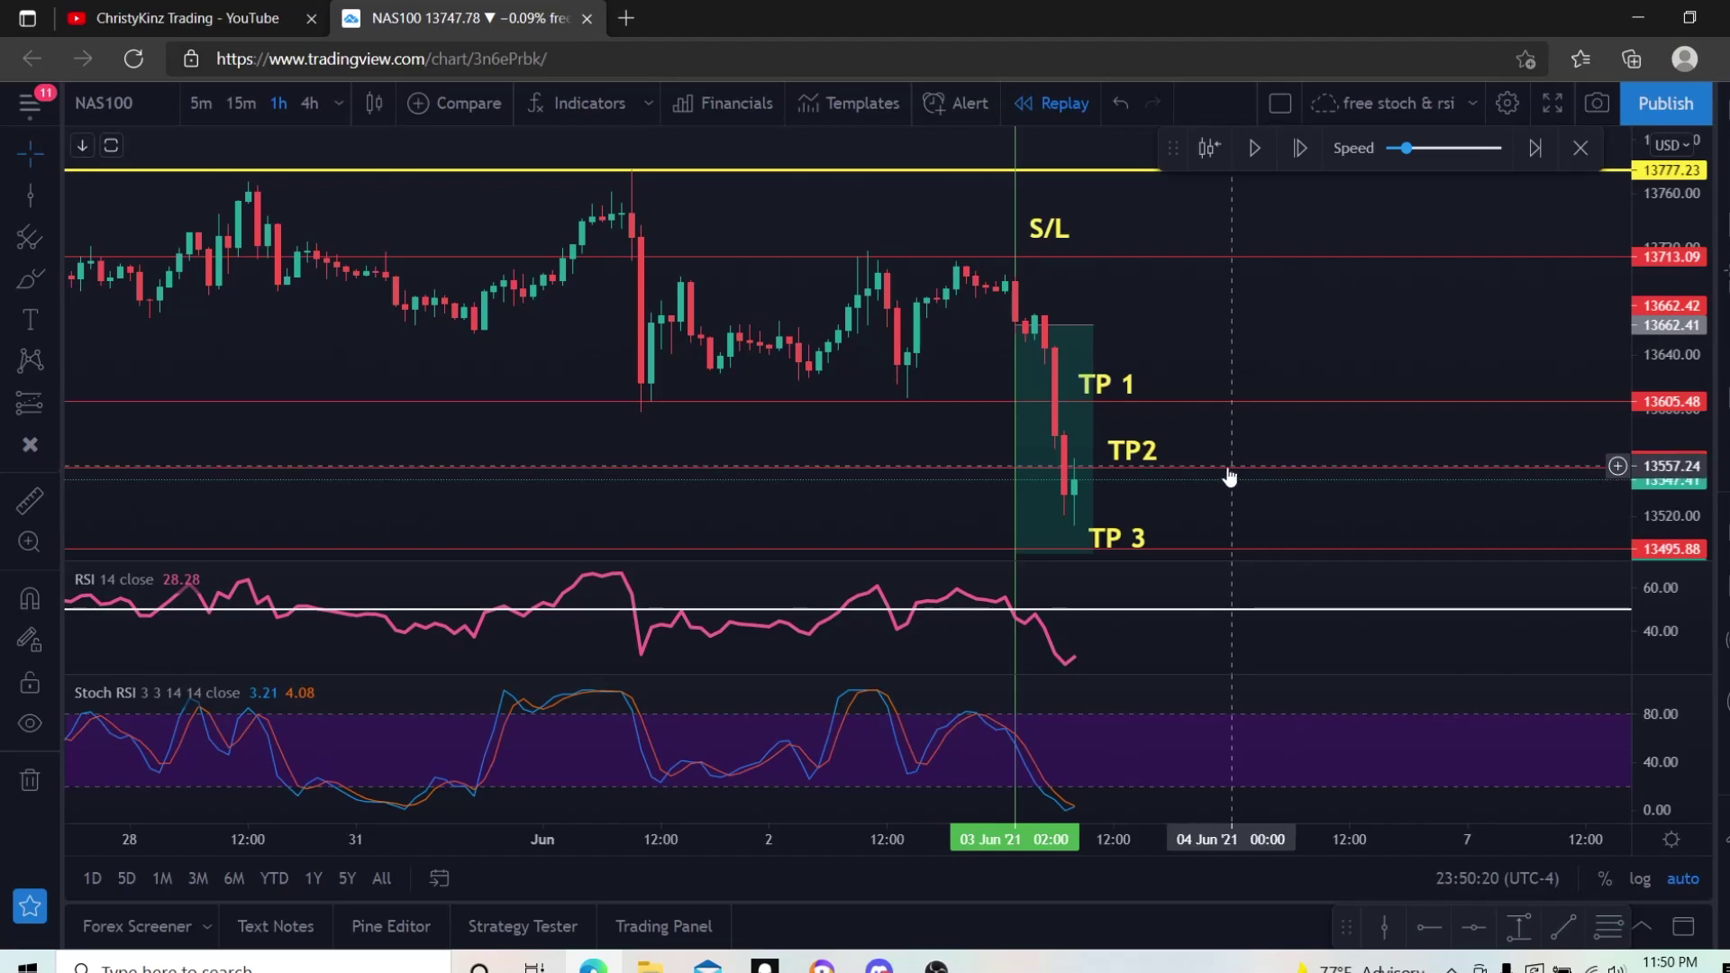
Run the bar replay forward by one candle to 03 Jun '21 09:00, past the TP 3 line, and pause it.
scroll(1235, 478, "down", 1)
scroll(1244, 489, "up", 1)
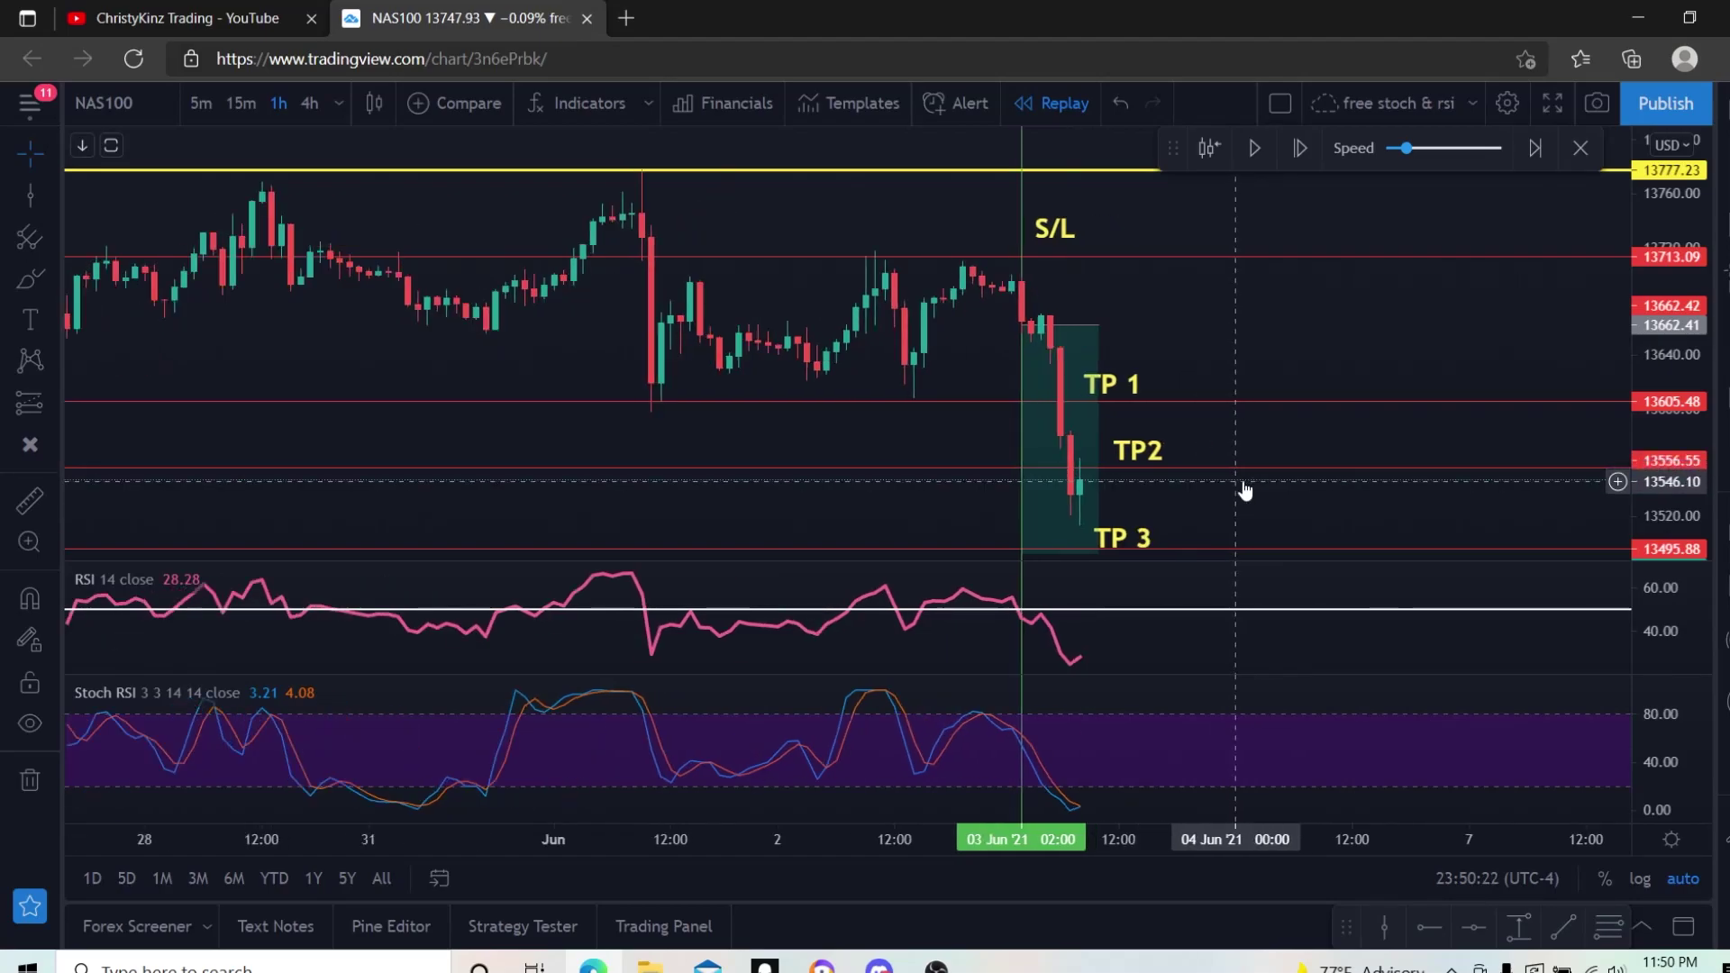
scroll(1248, 487, "up", 1)
left_click_drag(1249, 488, 1220, 502)
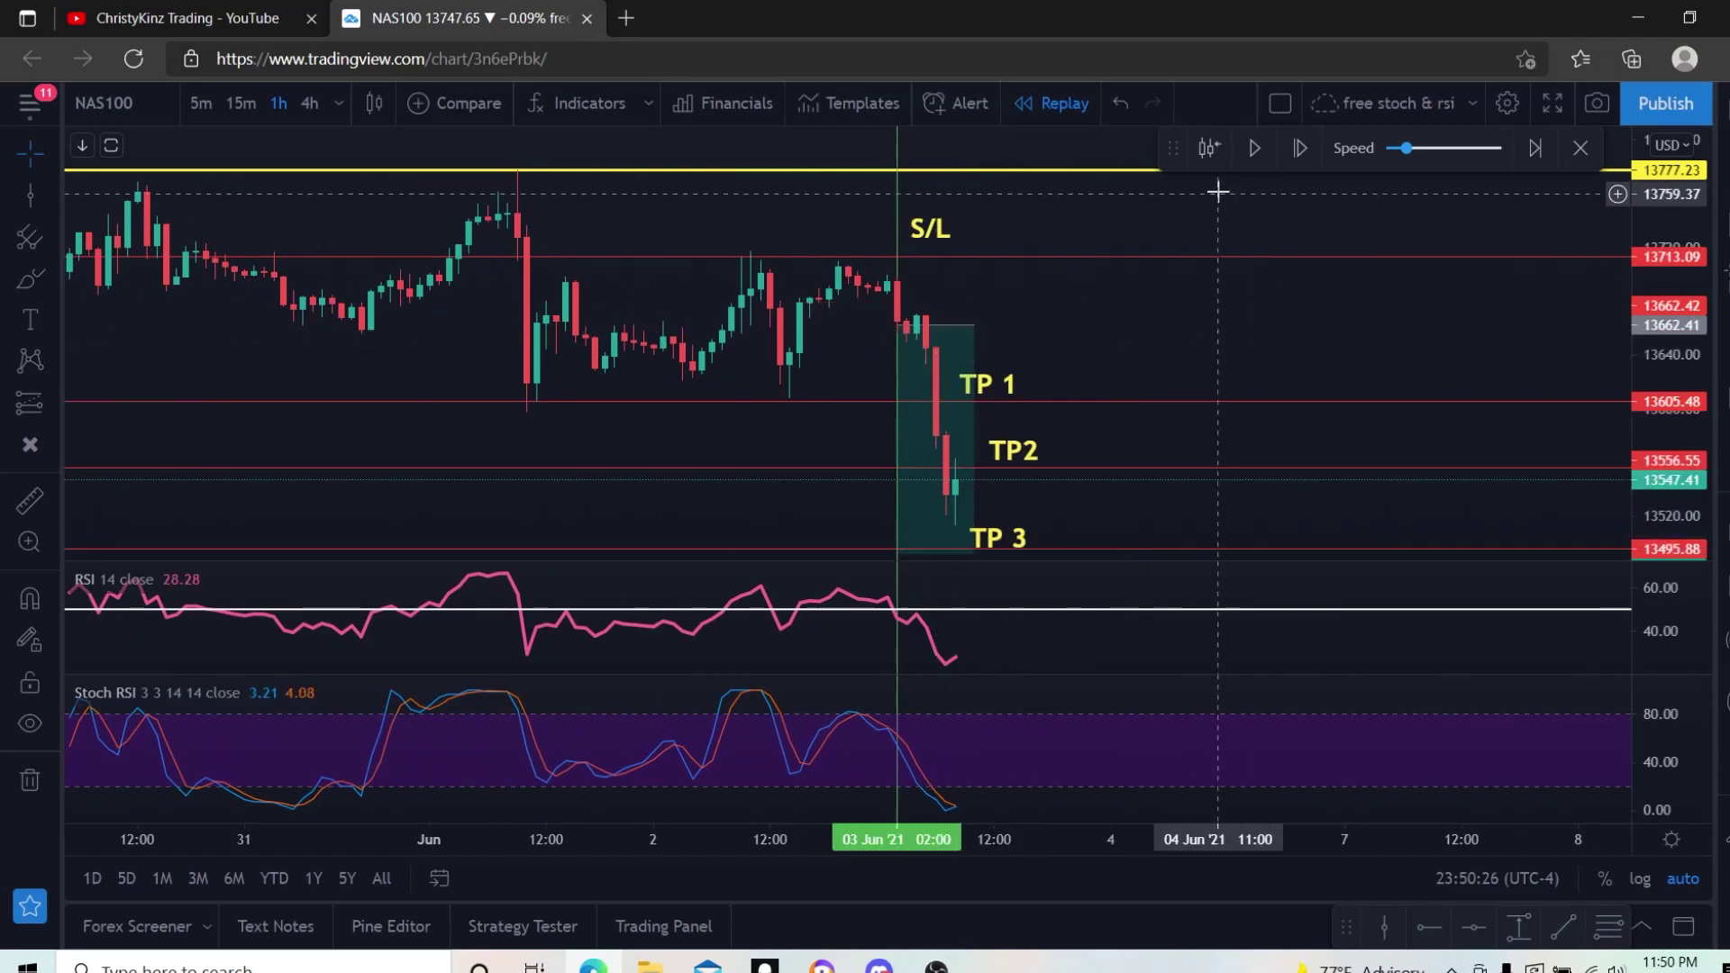
left_click(1259, 154)
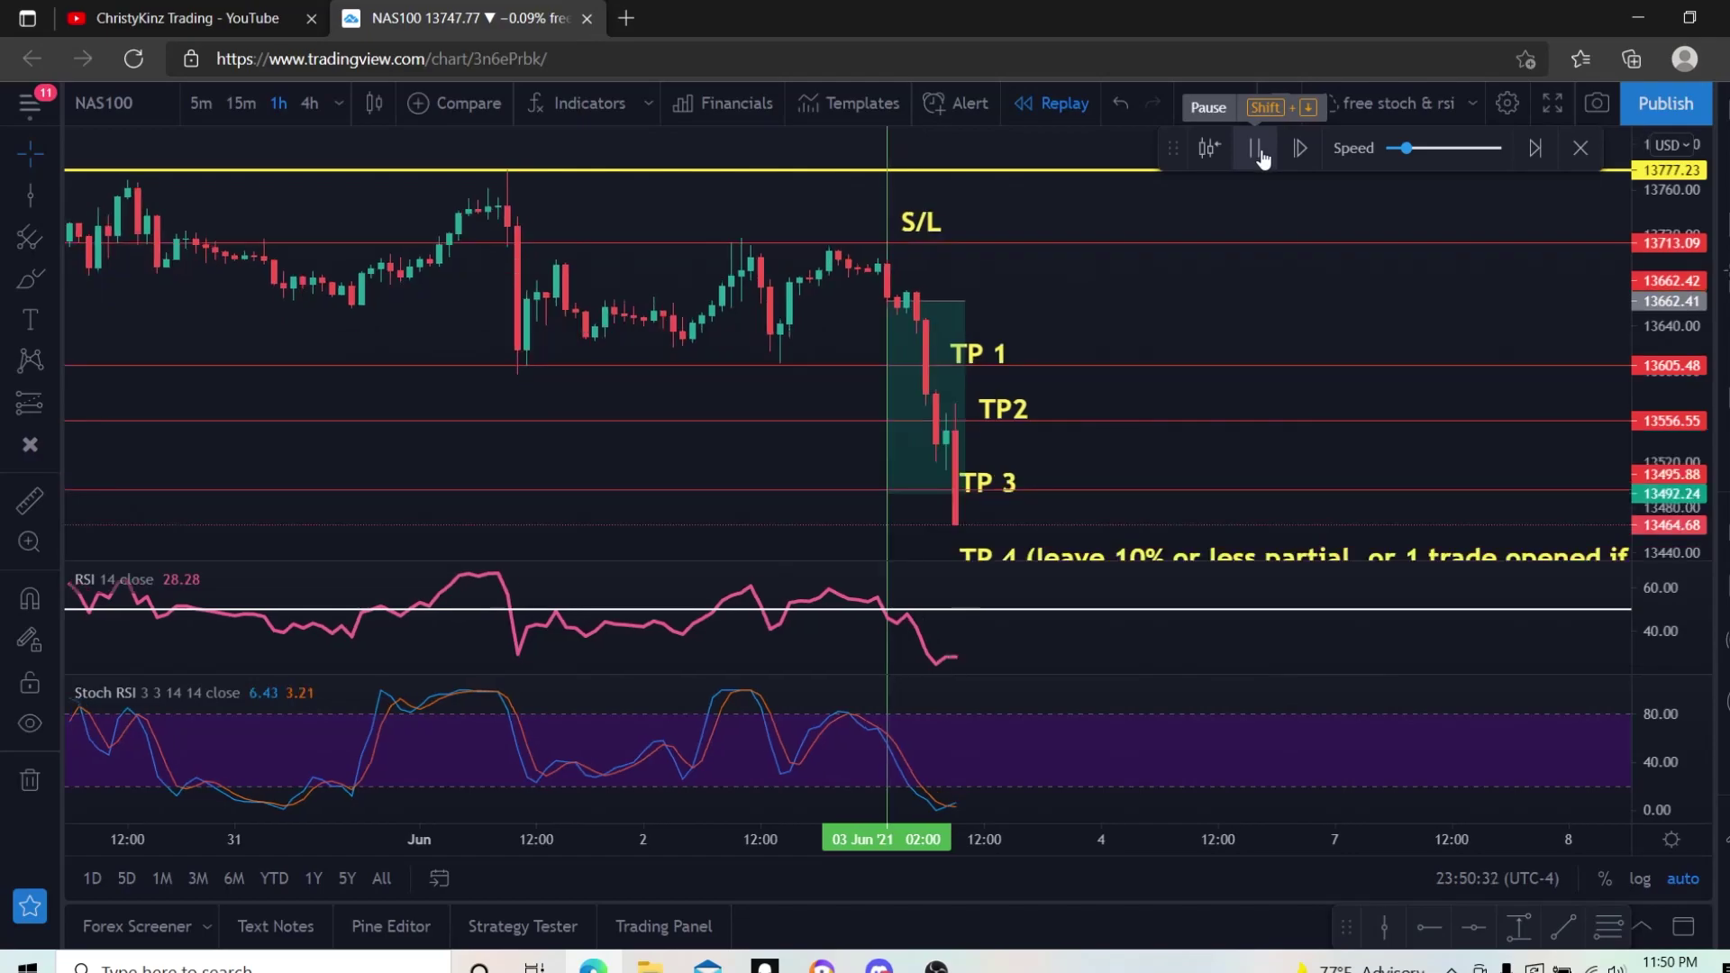
left_click(1261, 153)
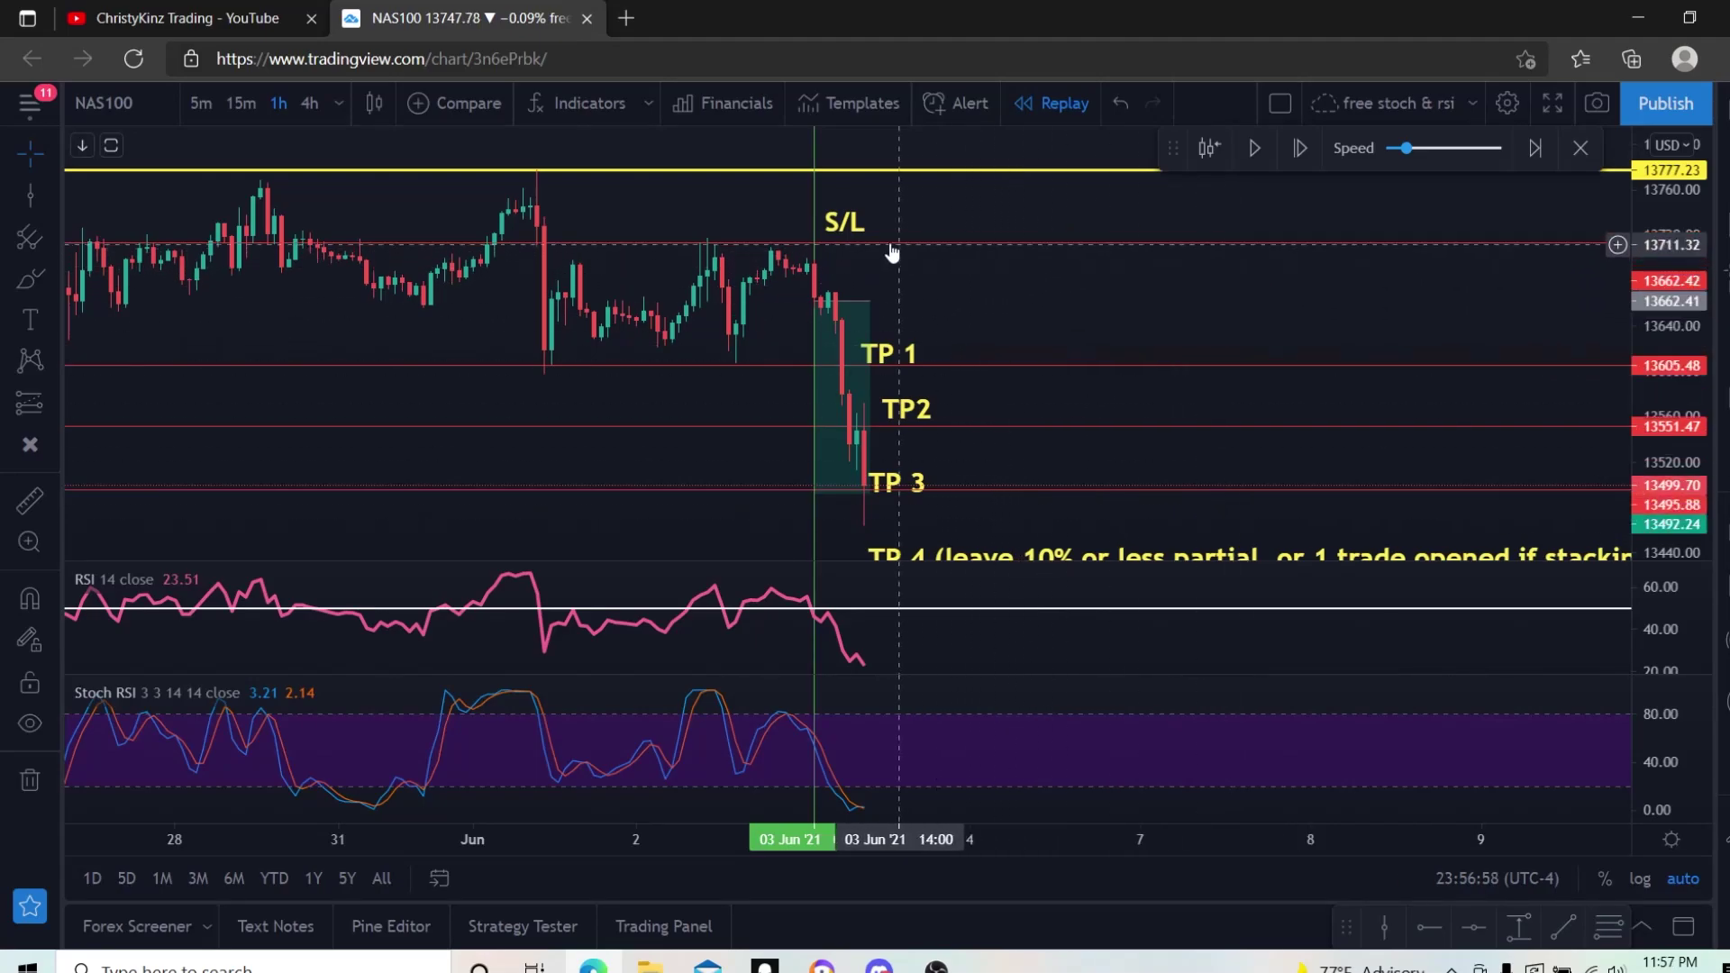
Run the bar replay forward past the TP 3 line to the 03 Jun '21 15:00 candle and pause it.
mouse_move(865, 313)
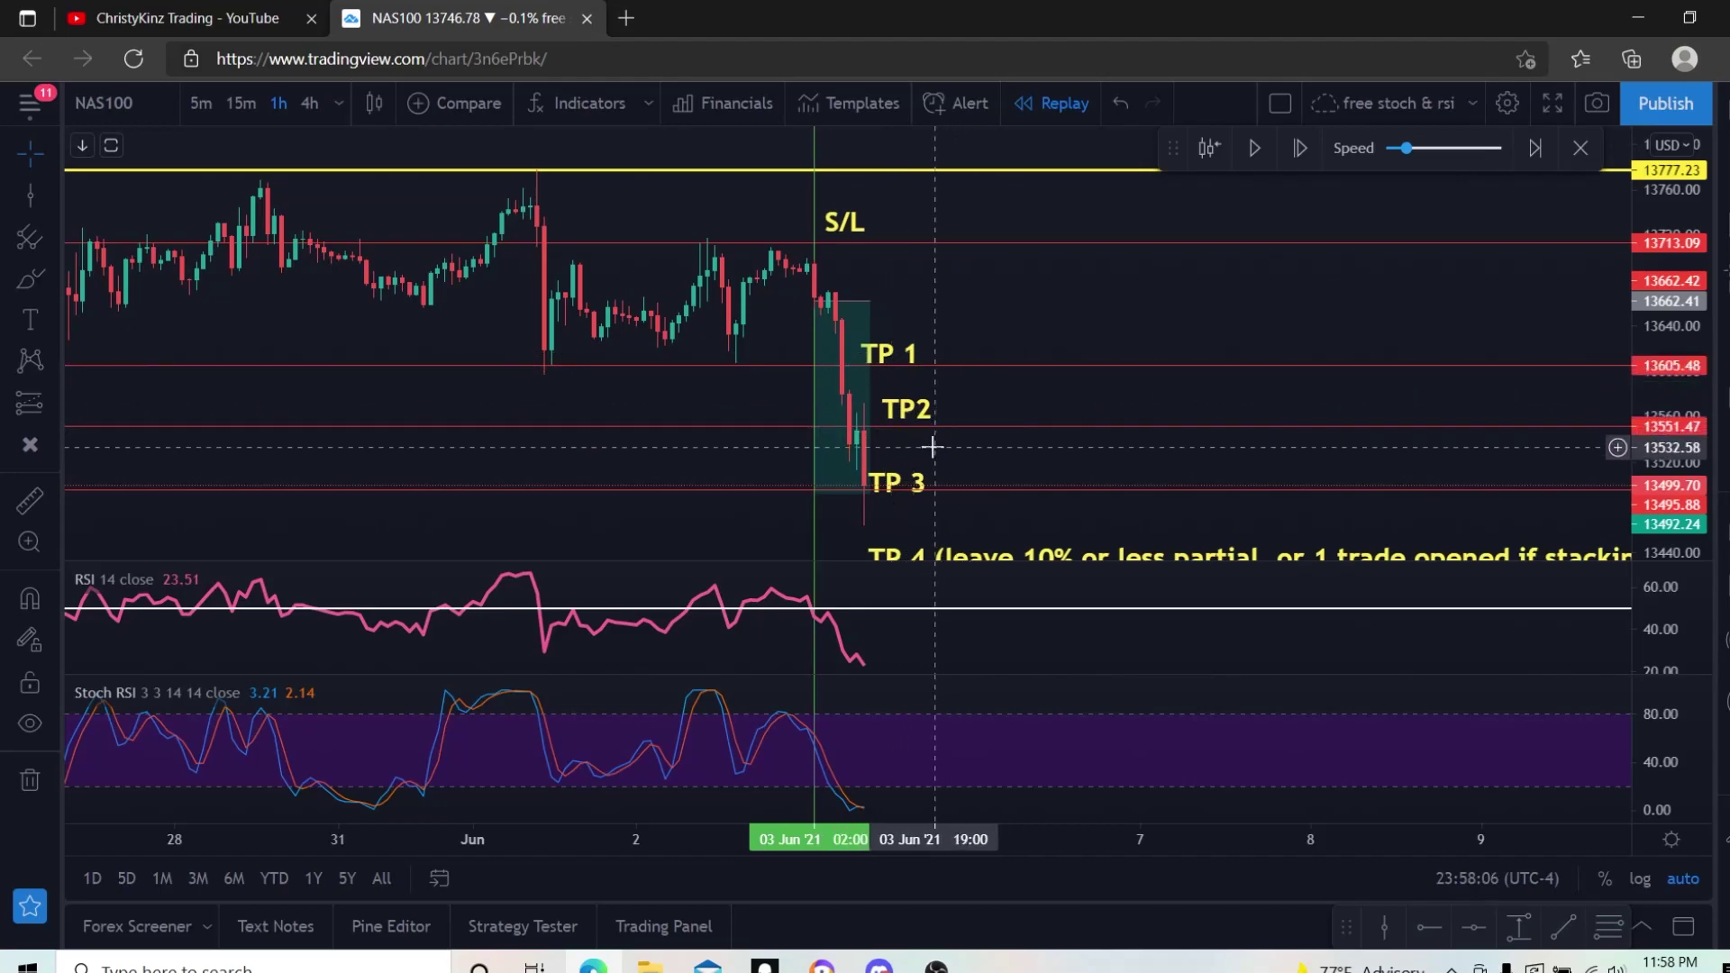
mouse_move(847, 475)
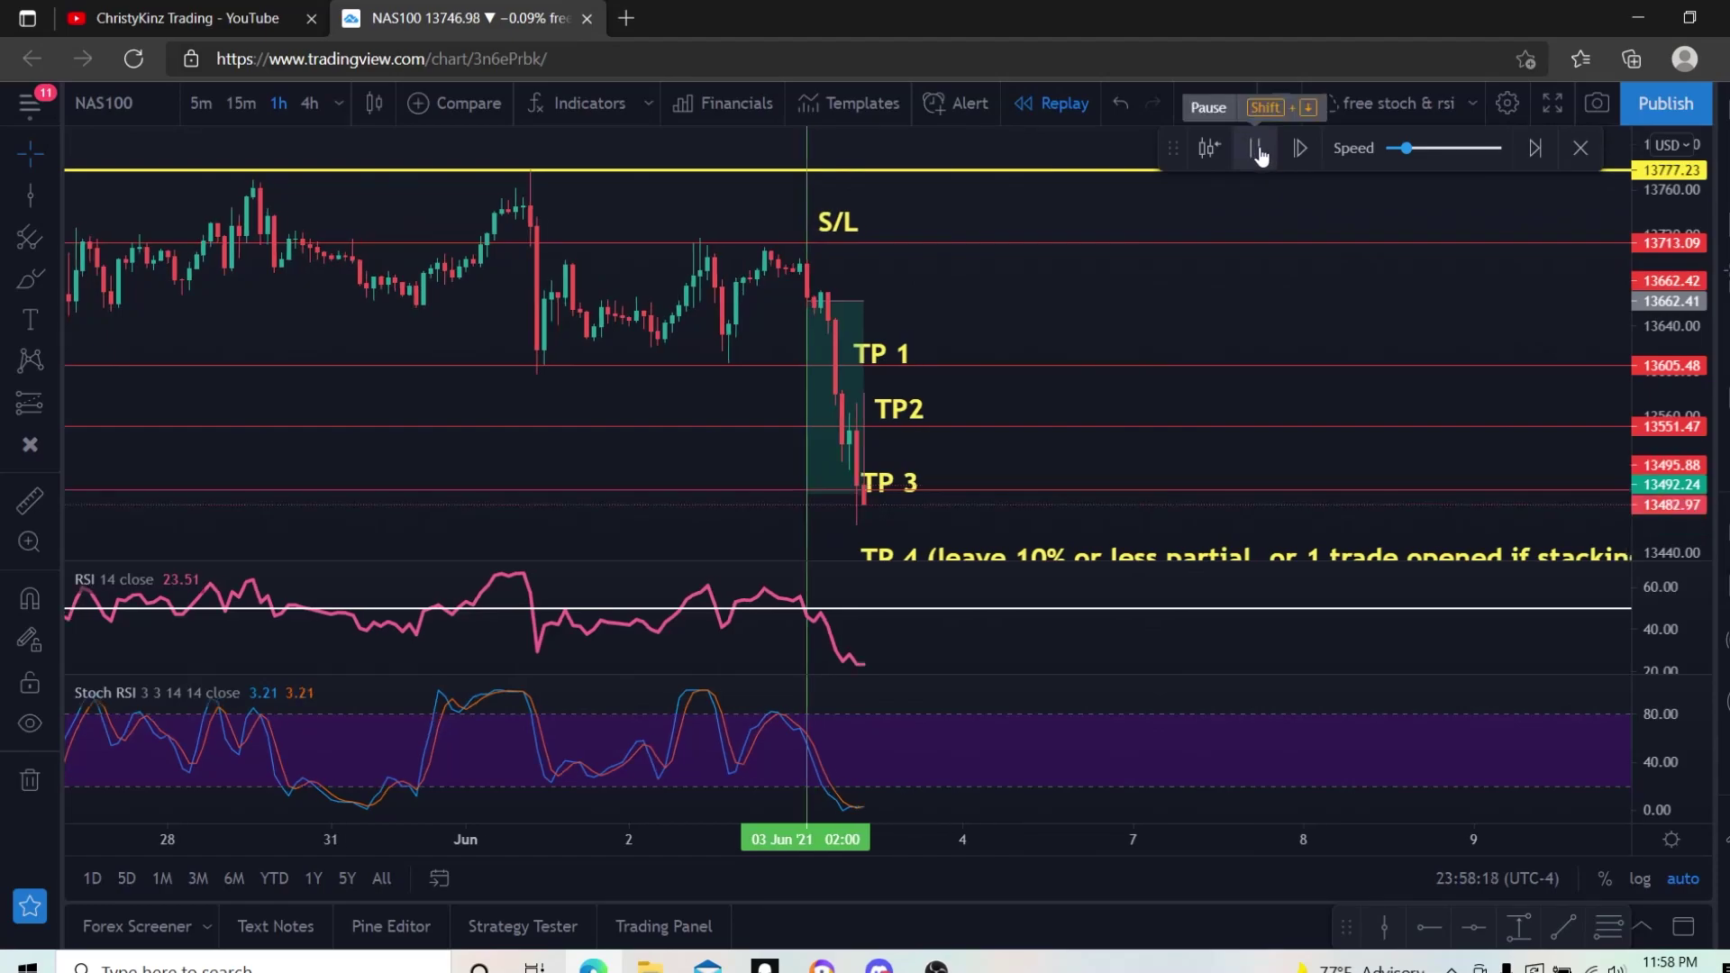
left_click(1257, 150)
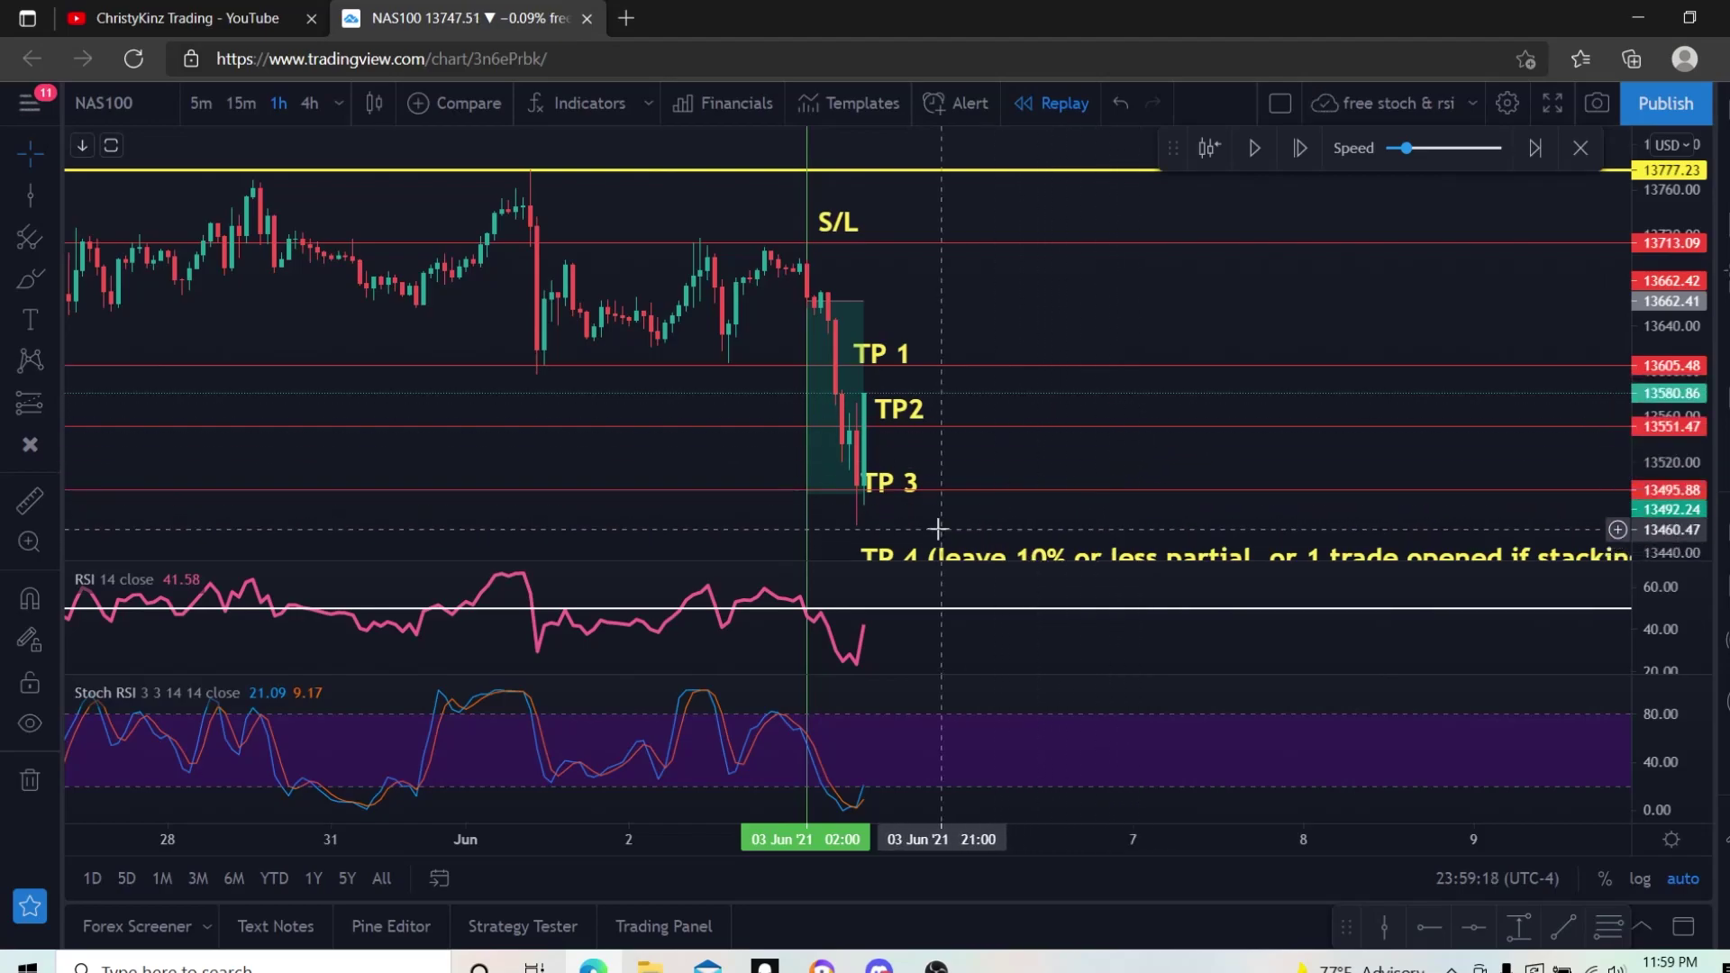
mouse_move(865, 472)
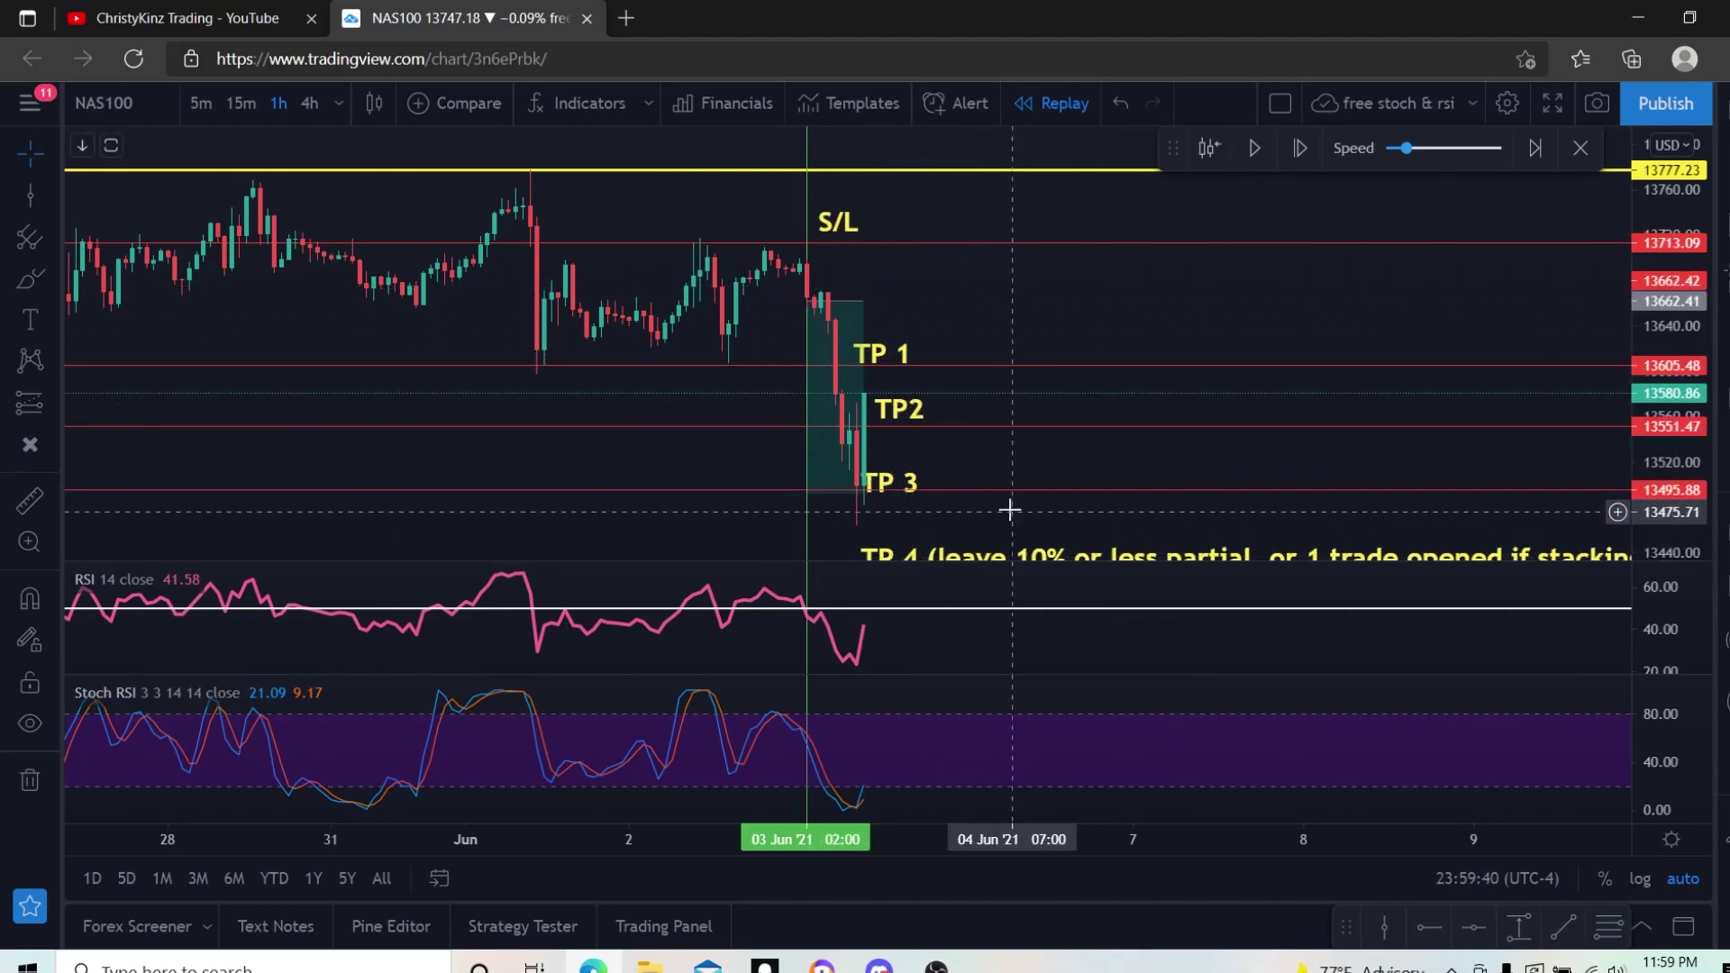
left_click(1255, 149)
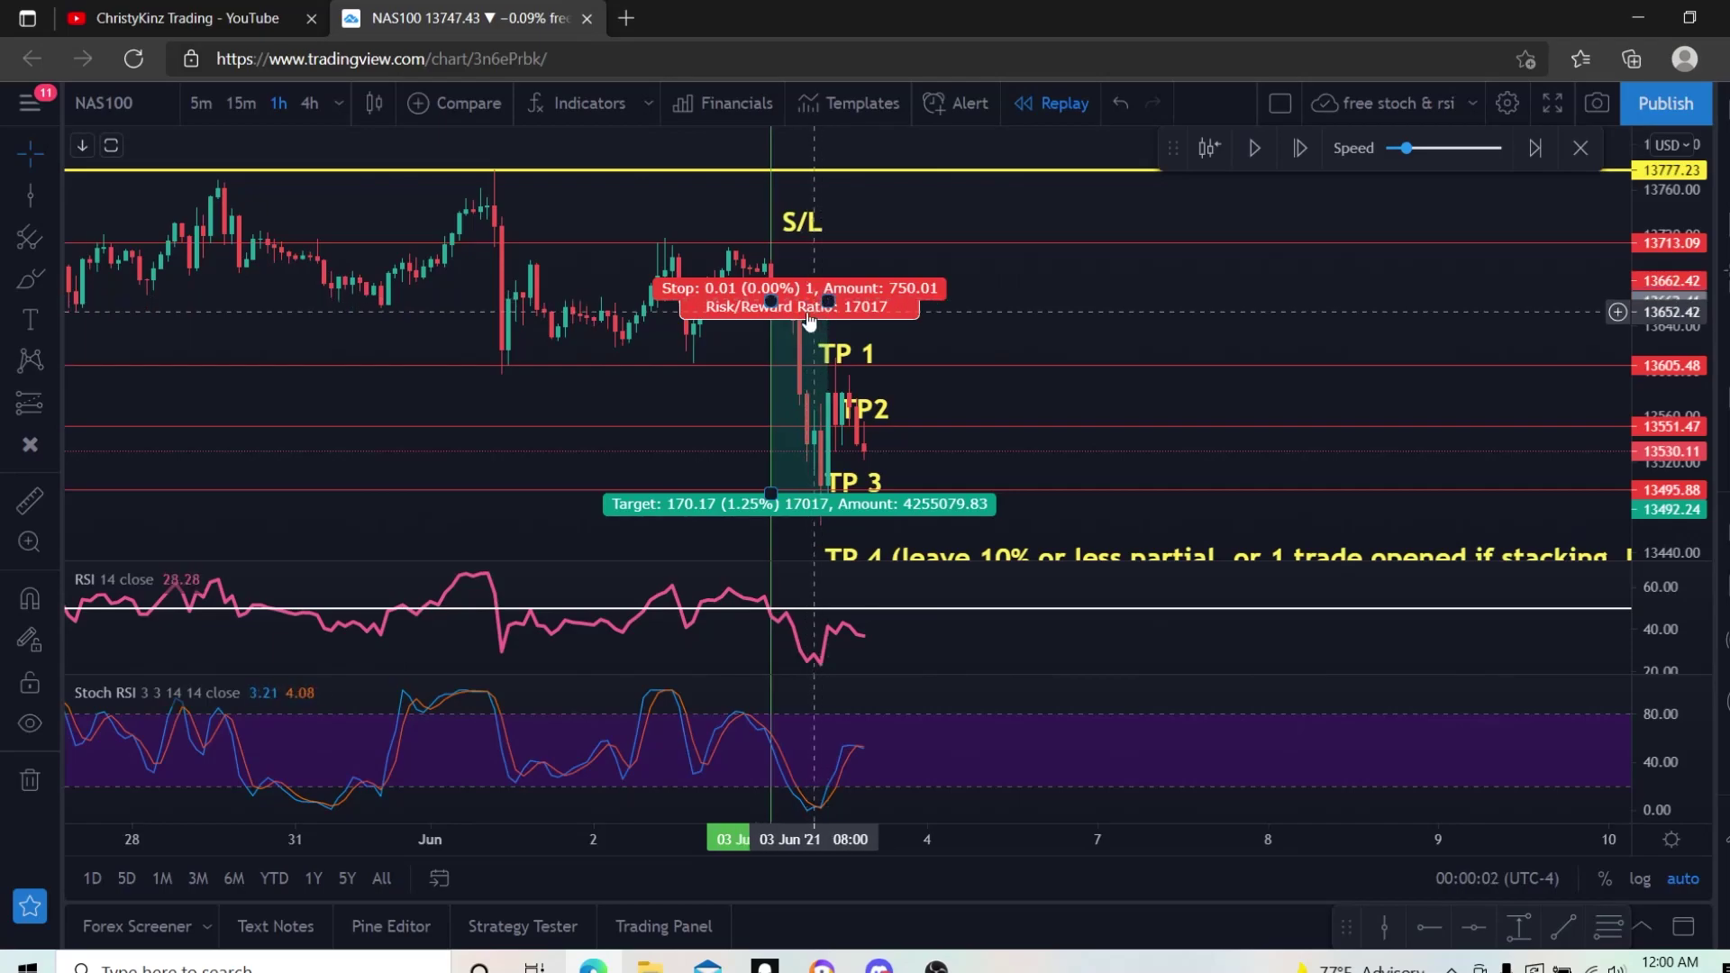
Lower the short position's entry to about 13609.8 and its stop to about 13610.8, just above the TP 1 line.
left_click(771, 303)
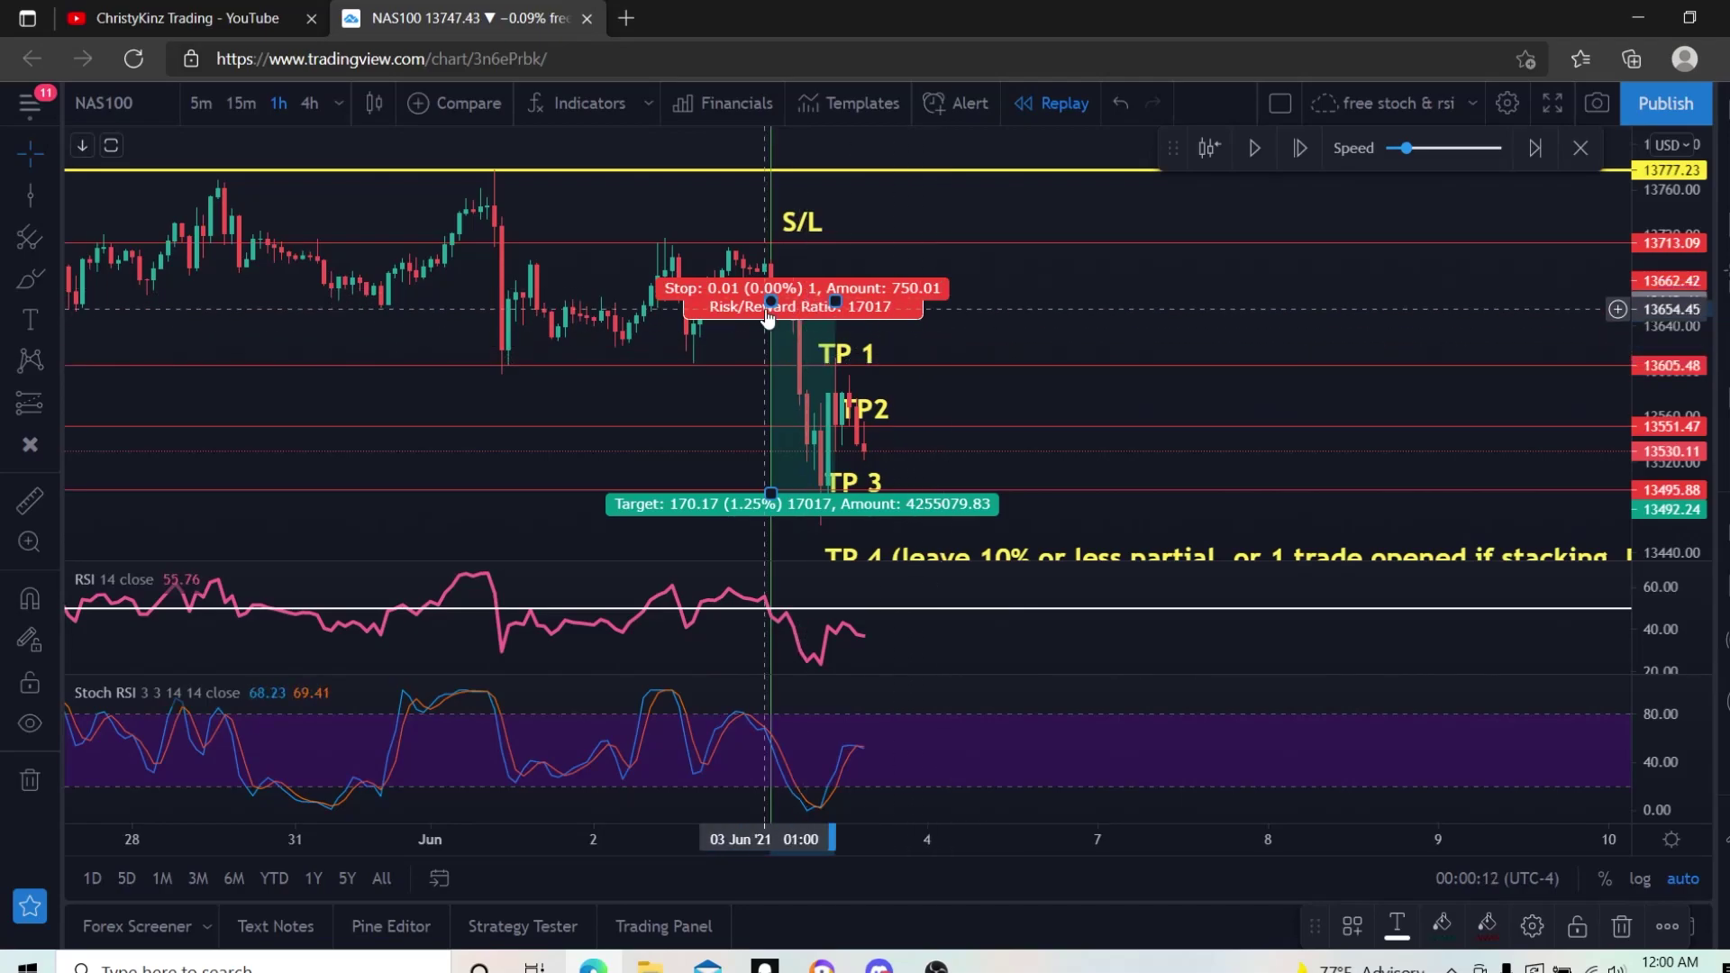
left_click_drag(768, 326, 757, 359)
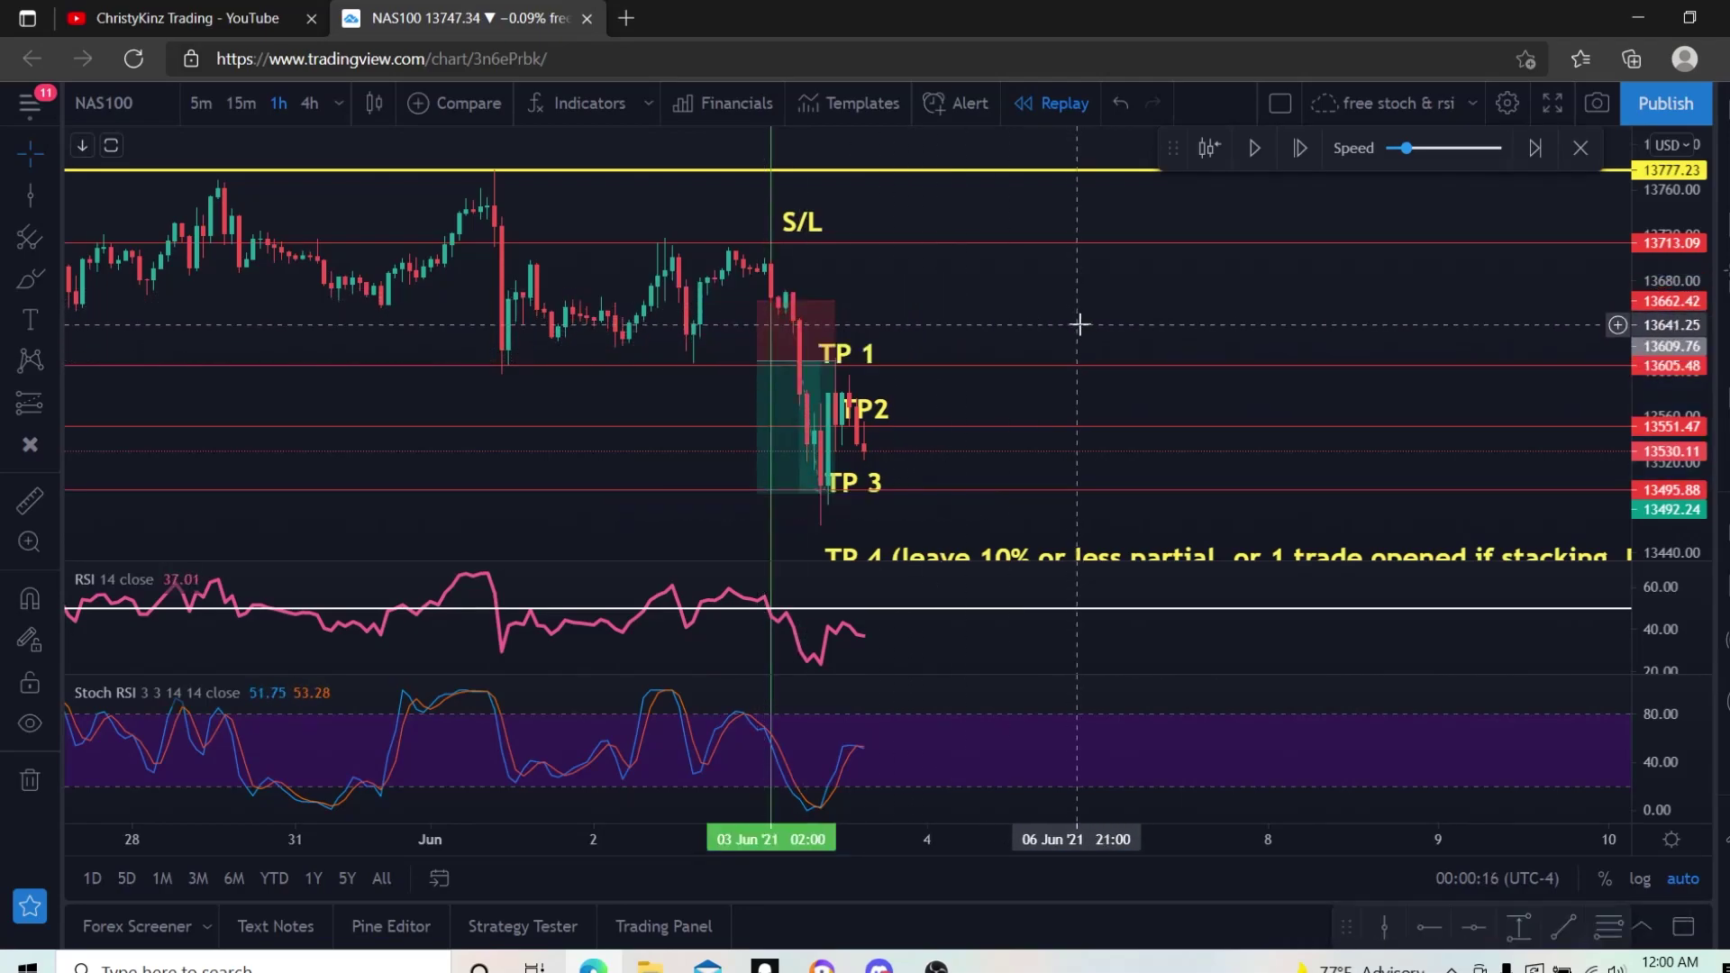
left_click_drag(757, 299, 752, 357)
left_click(1197, 274)
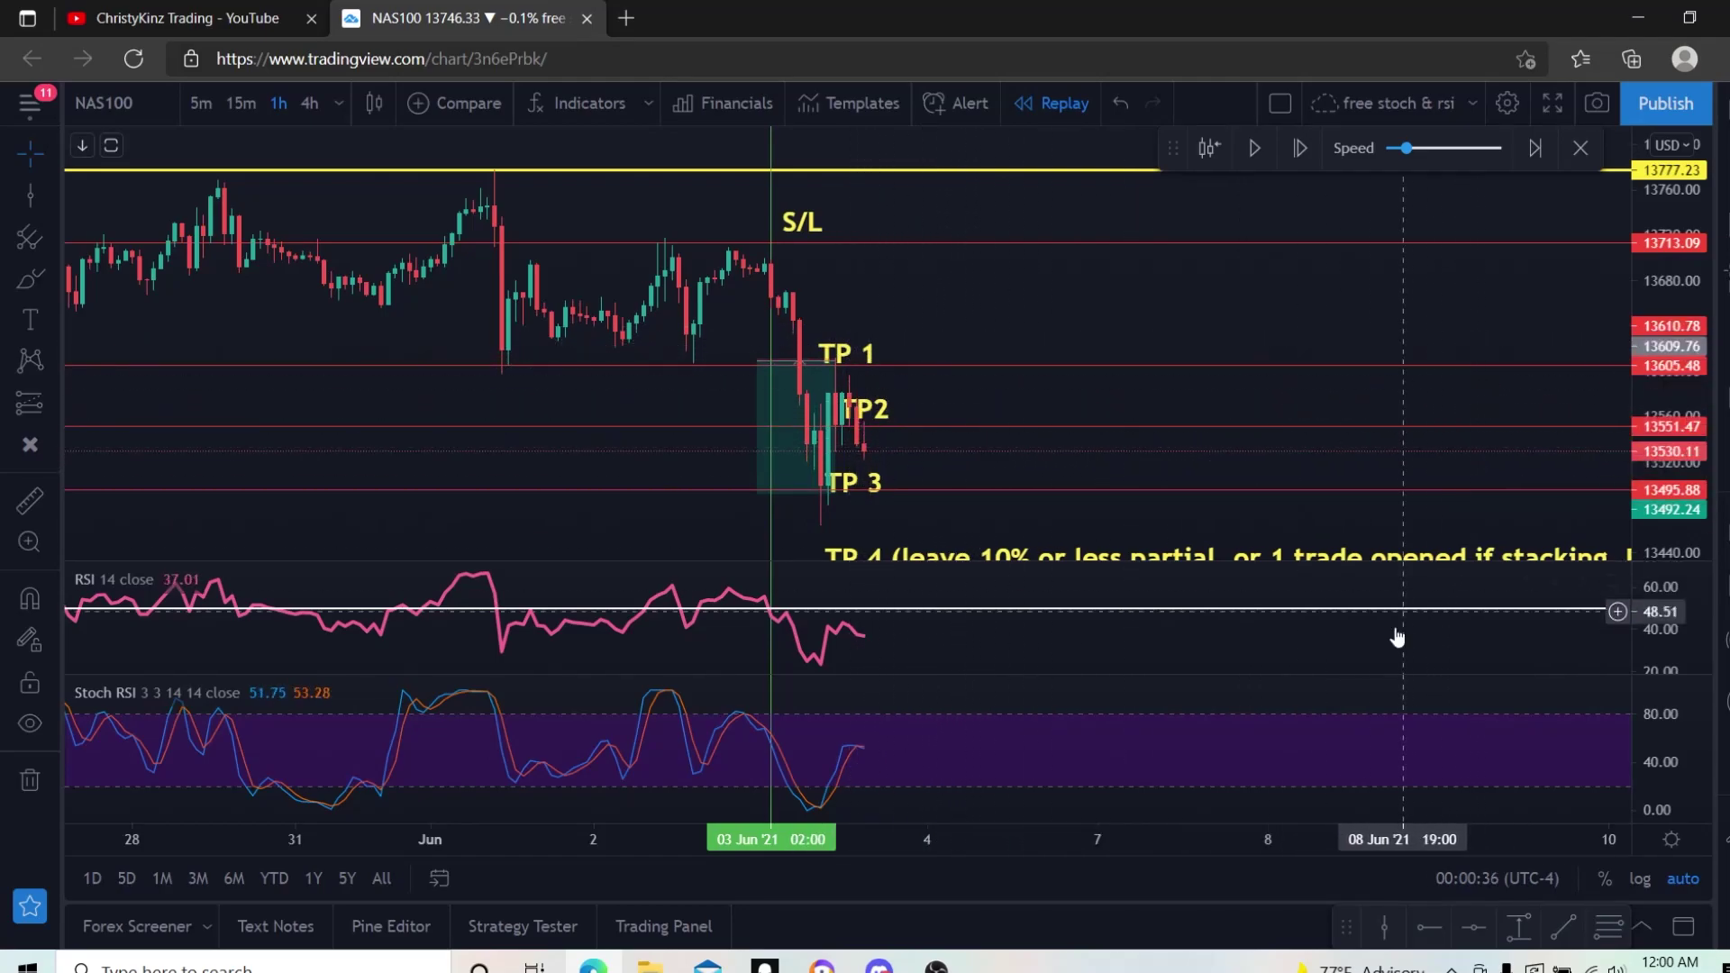
Check the remaining distance to the TP 4 line, and run the bar replay forward into 04 Jun '21 before pausing it.
mouse_move(838, 468)
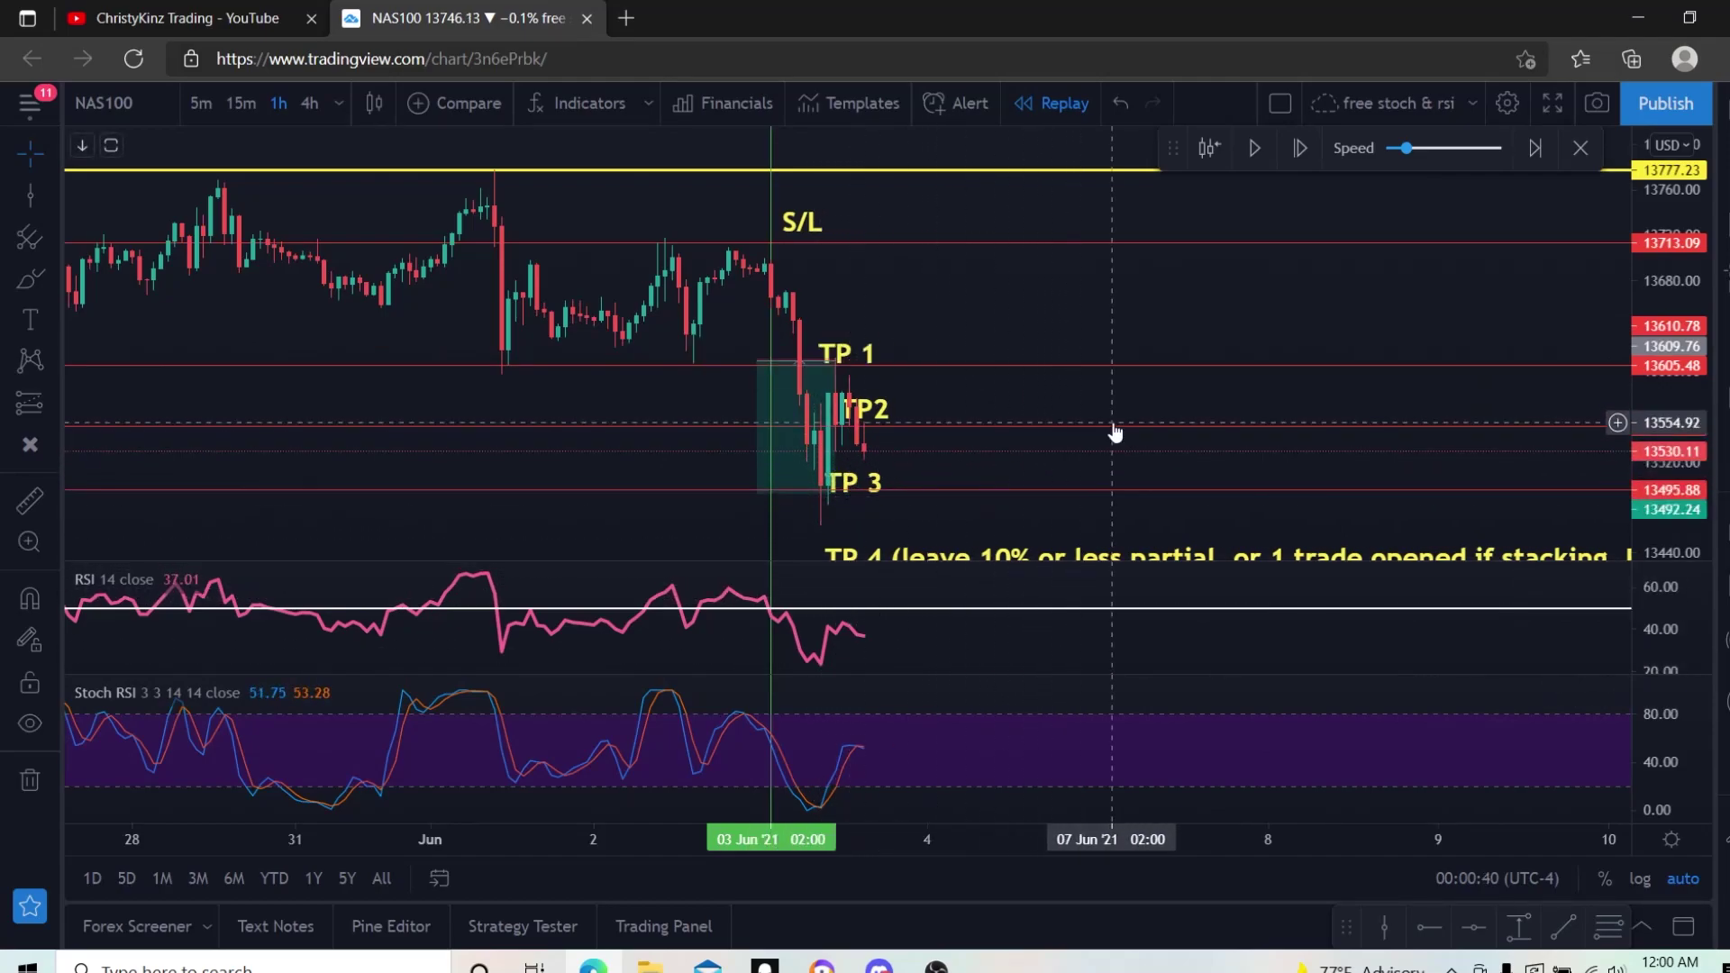
scroll(1181, 518, "down", 1)
scroll(1180, 531, "down", 2)
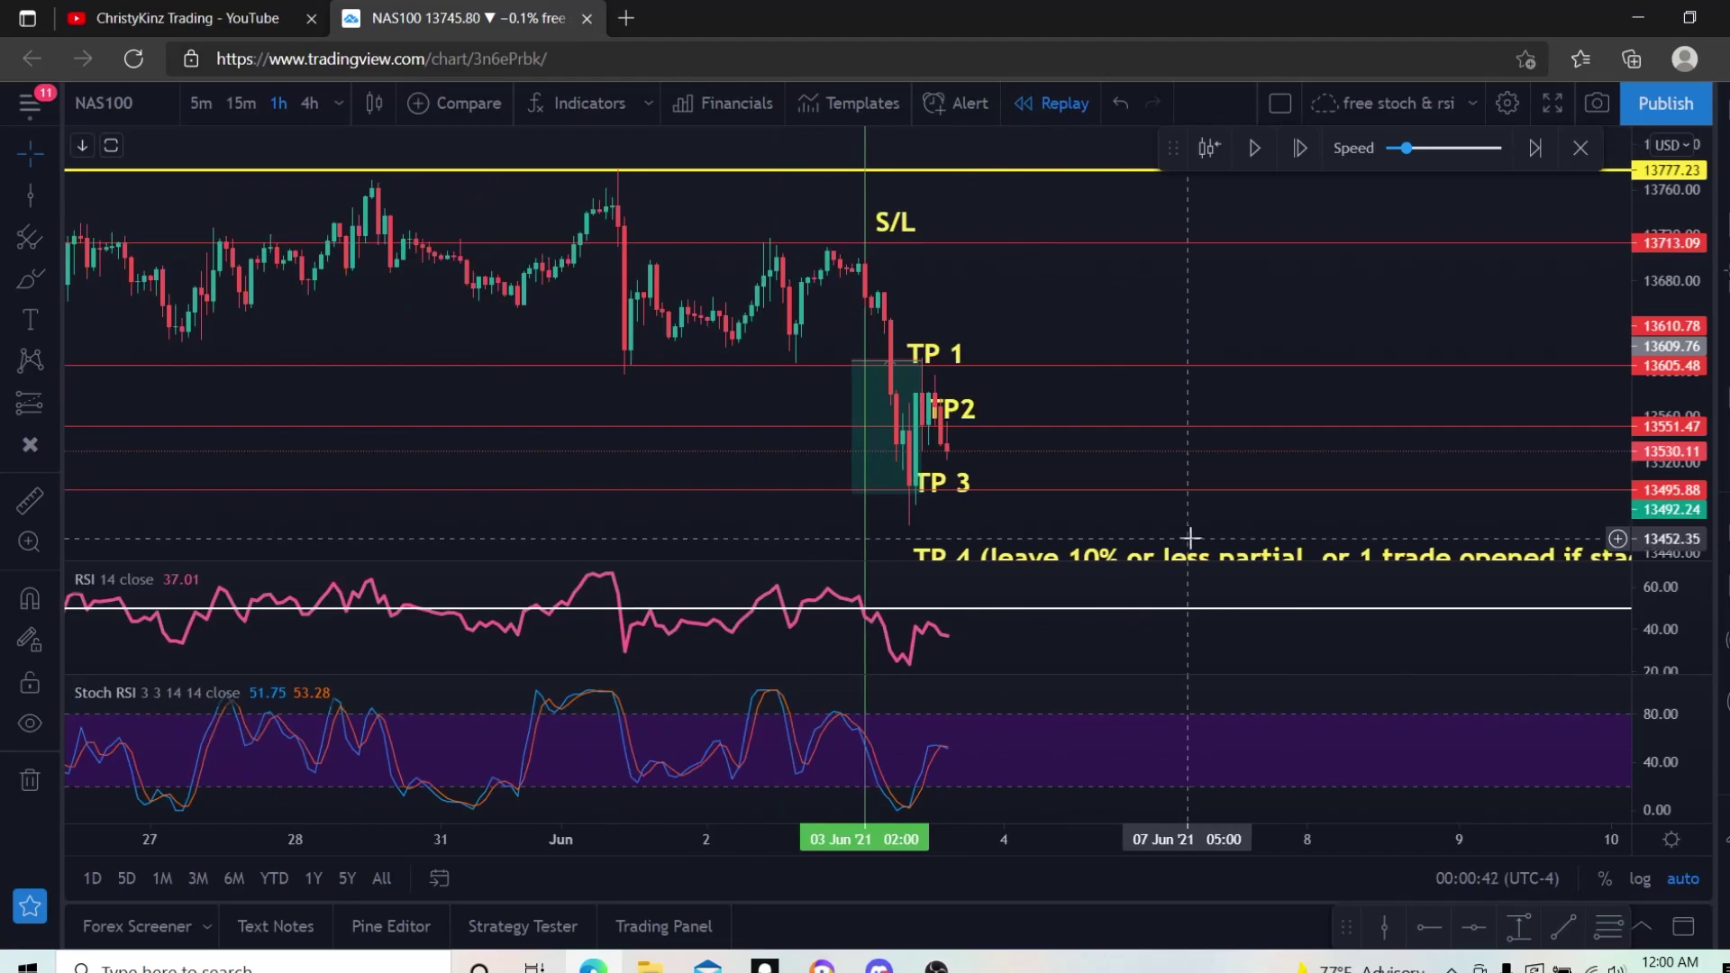
scroll(1100, 550, "down", 1)
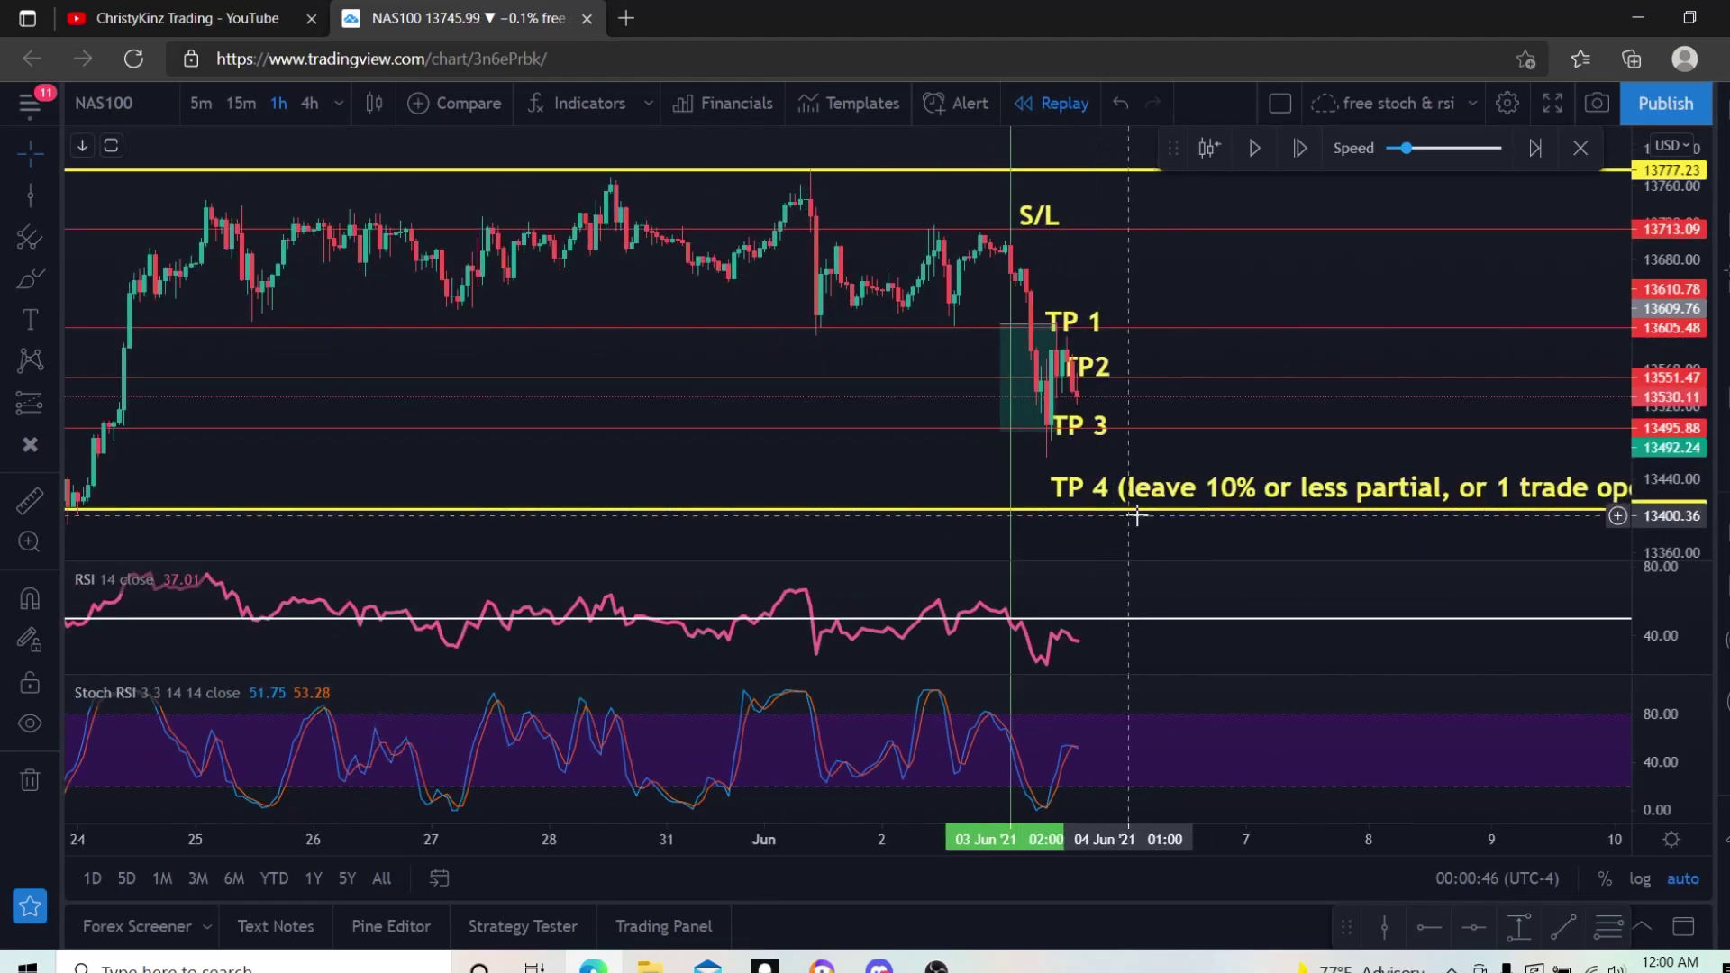
scroll(1203, 523, "right", 1)
left_click_drag(1208, 523, 1171, 537)
left_click(1253, 150)
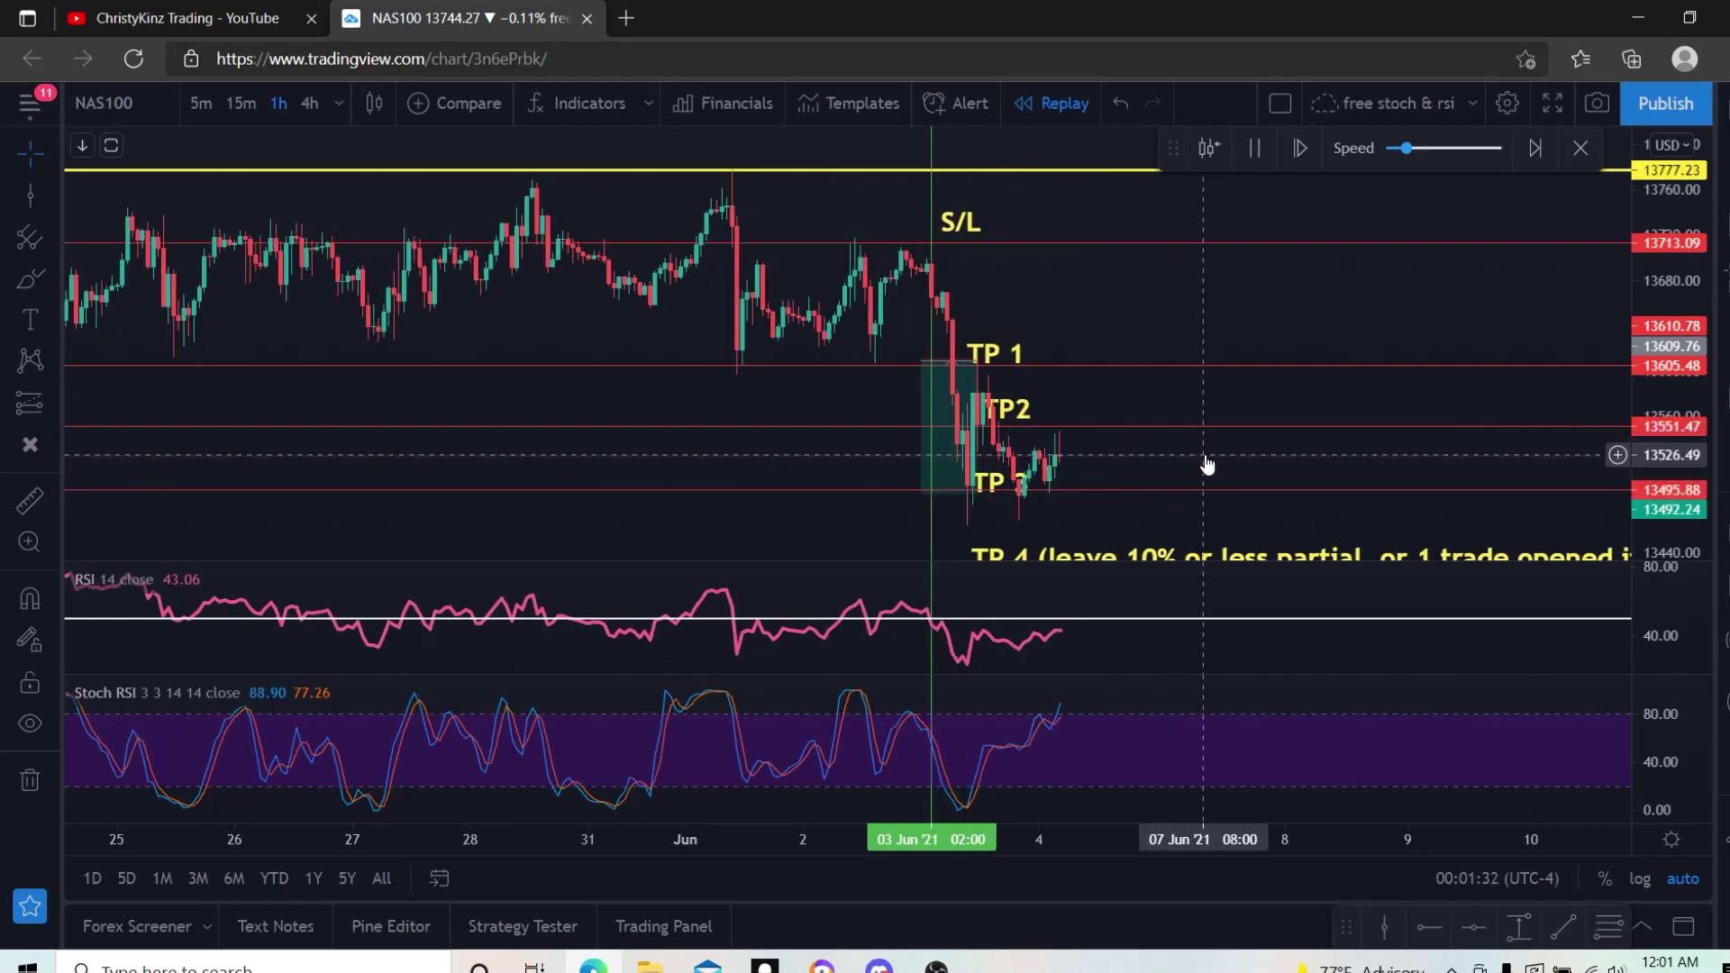
left_click(1257, 149)
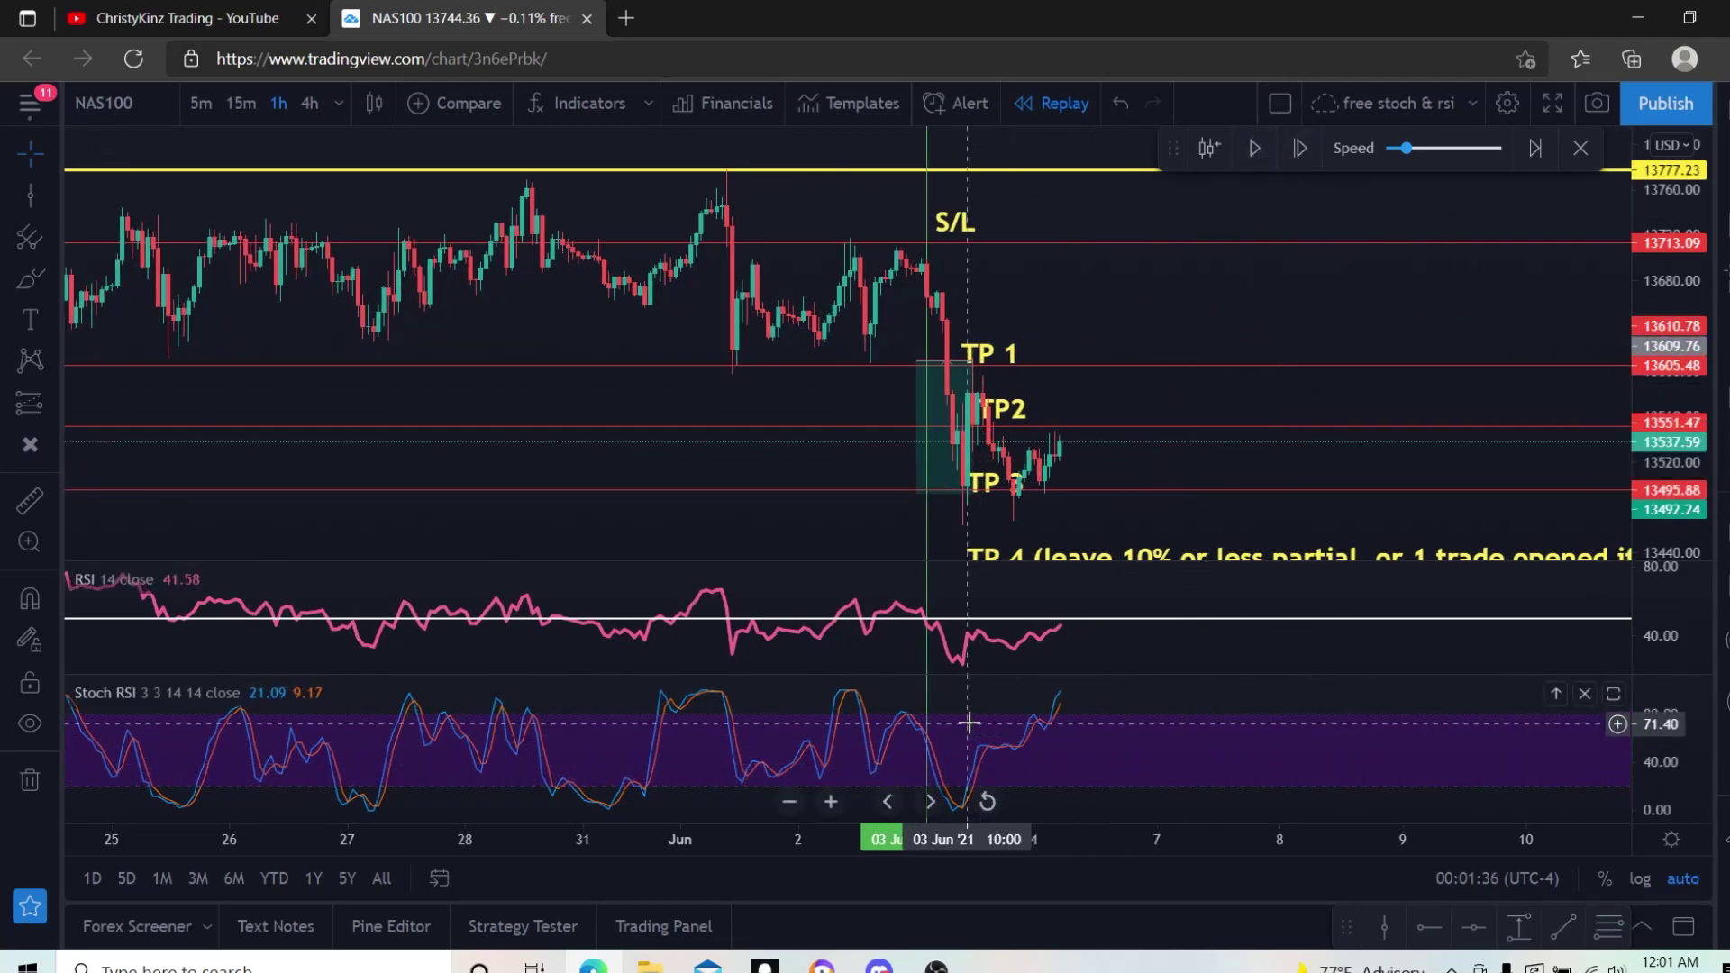
Run the bar replay forward on 04 Jun '21 until the RSI crosses above its white midline, and pause it.
scroll(1091, 500, "up", 2)
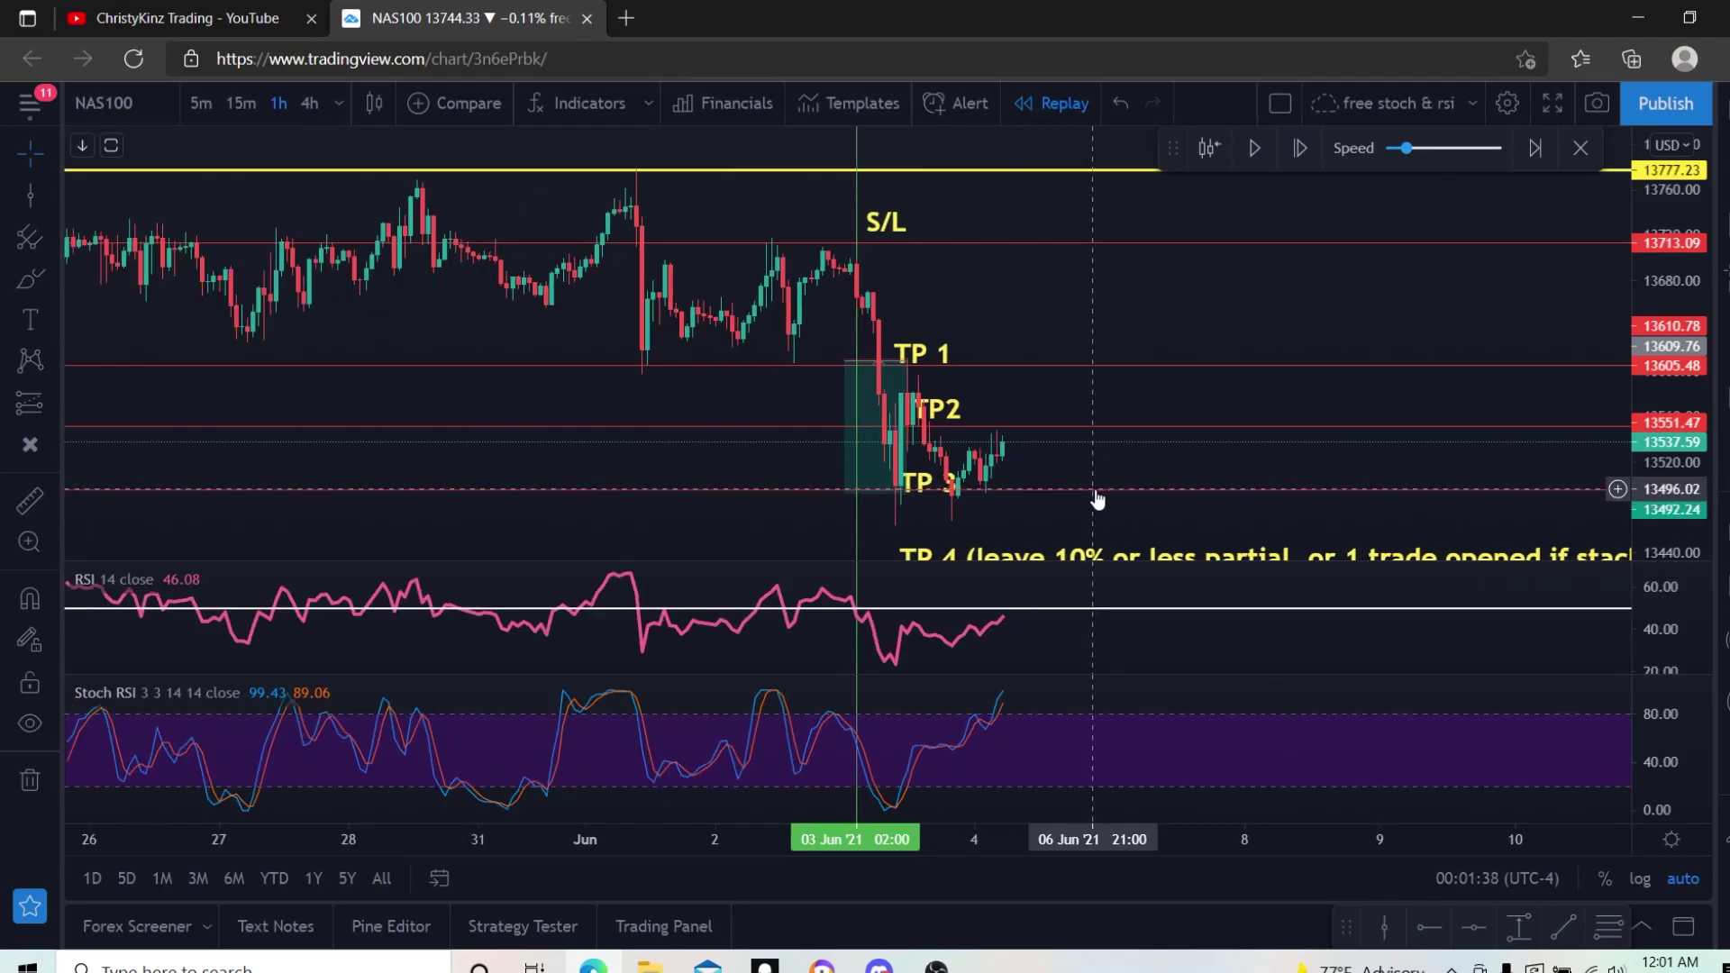
scroll(1080, 513, "up", 4)
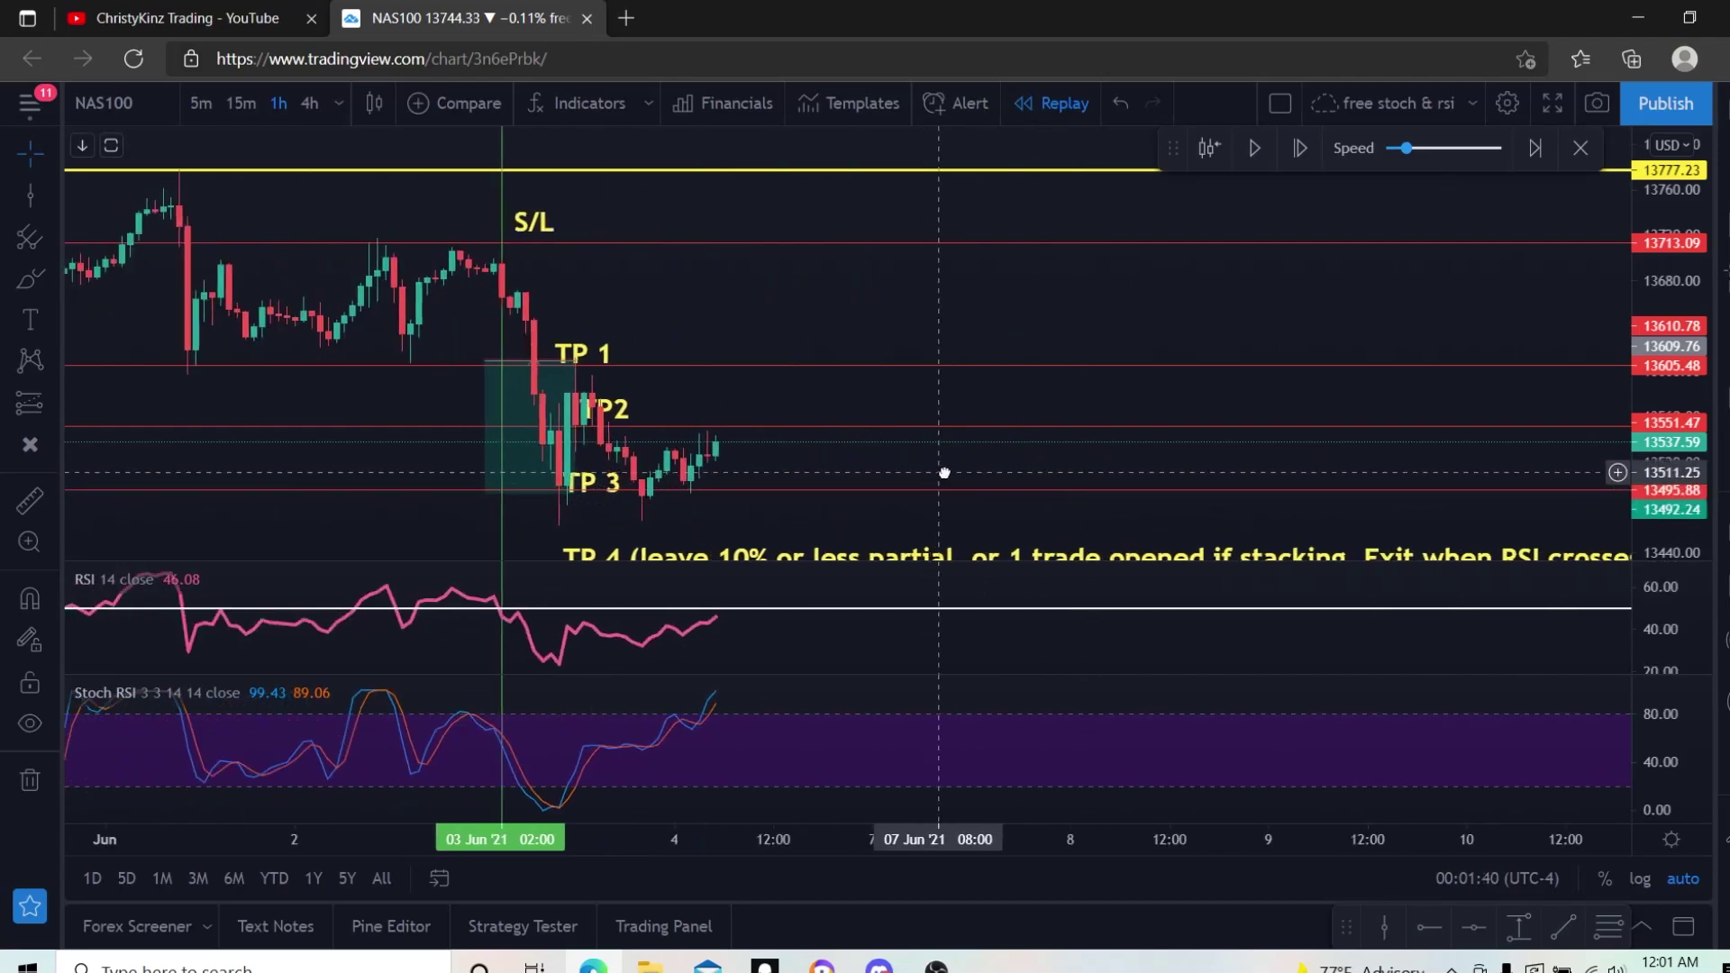
left_click(798, 455)
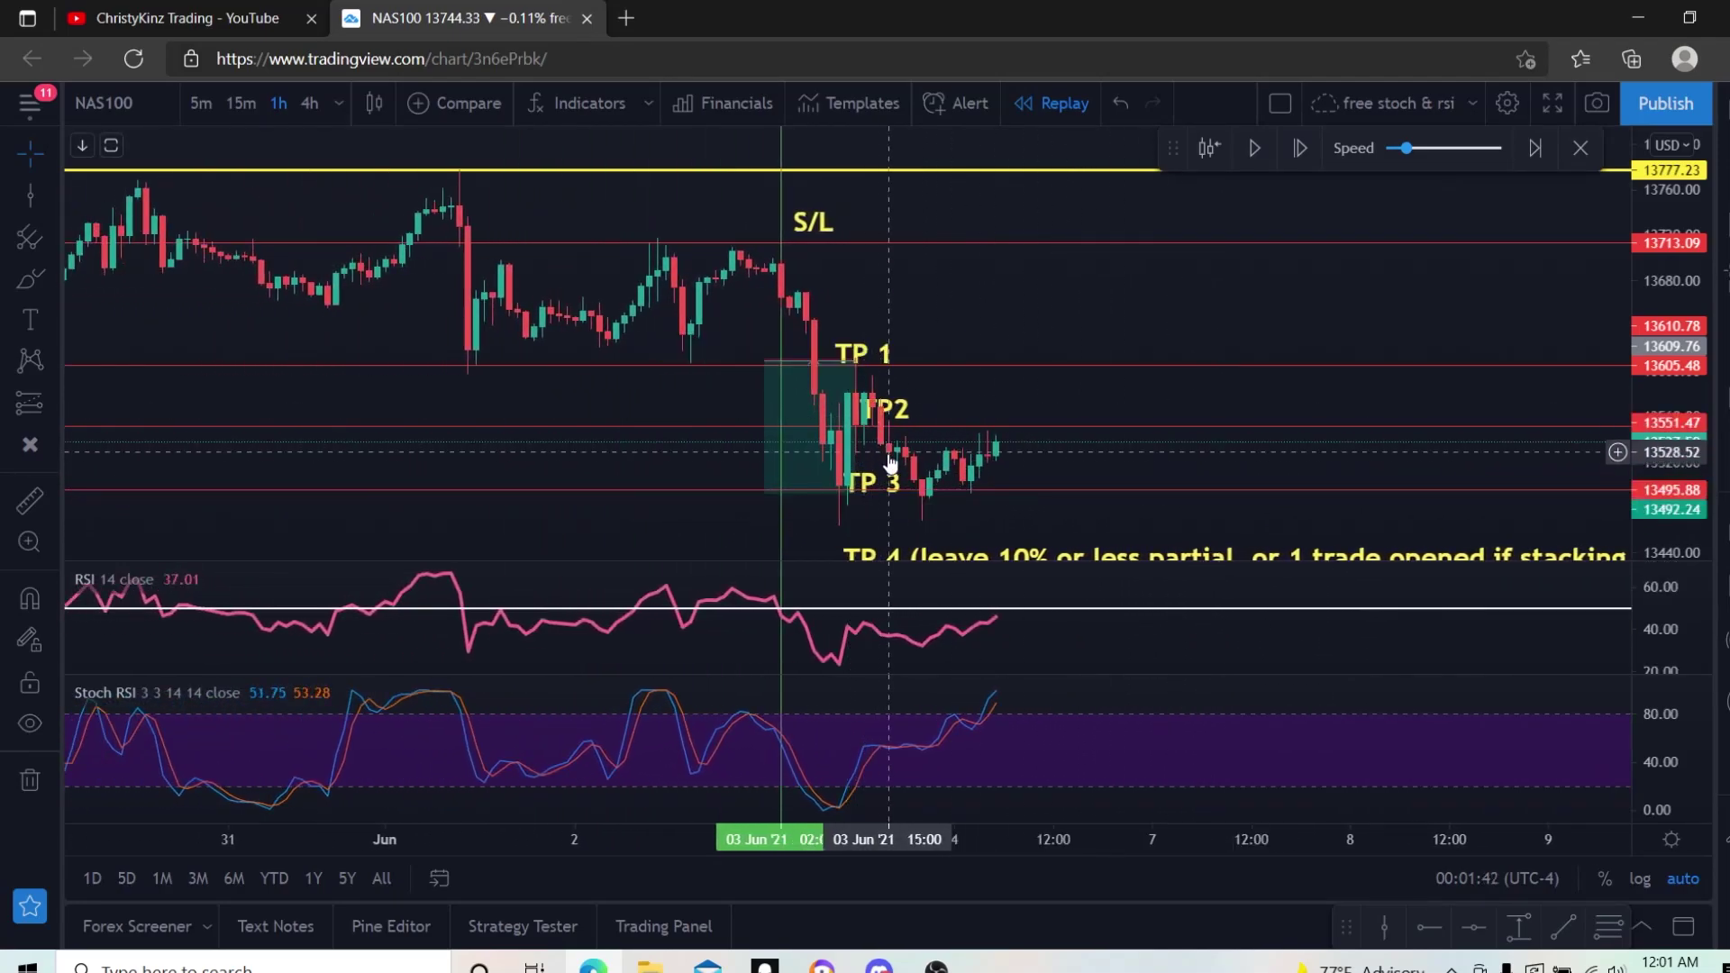
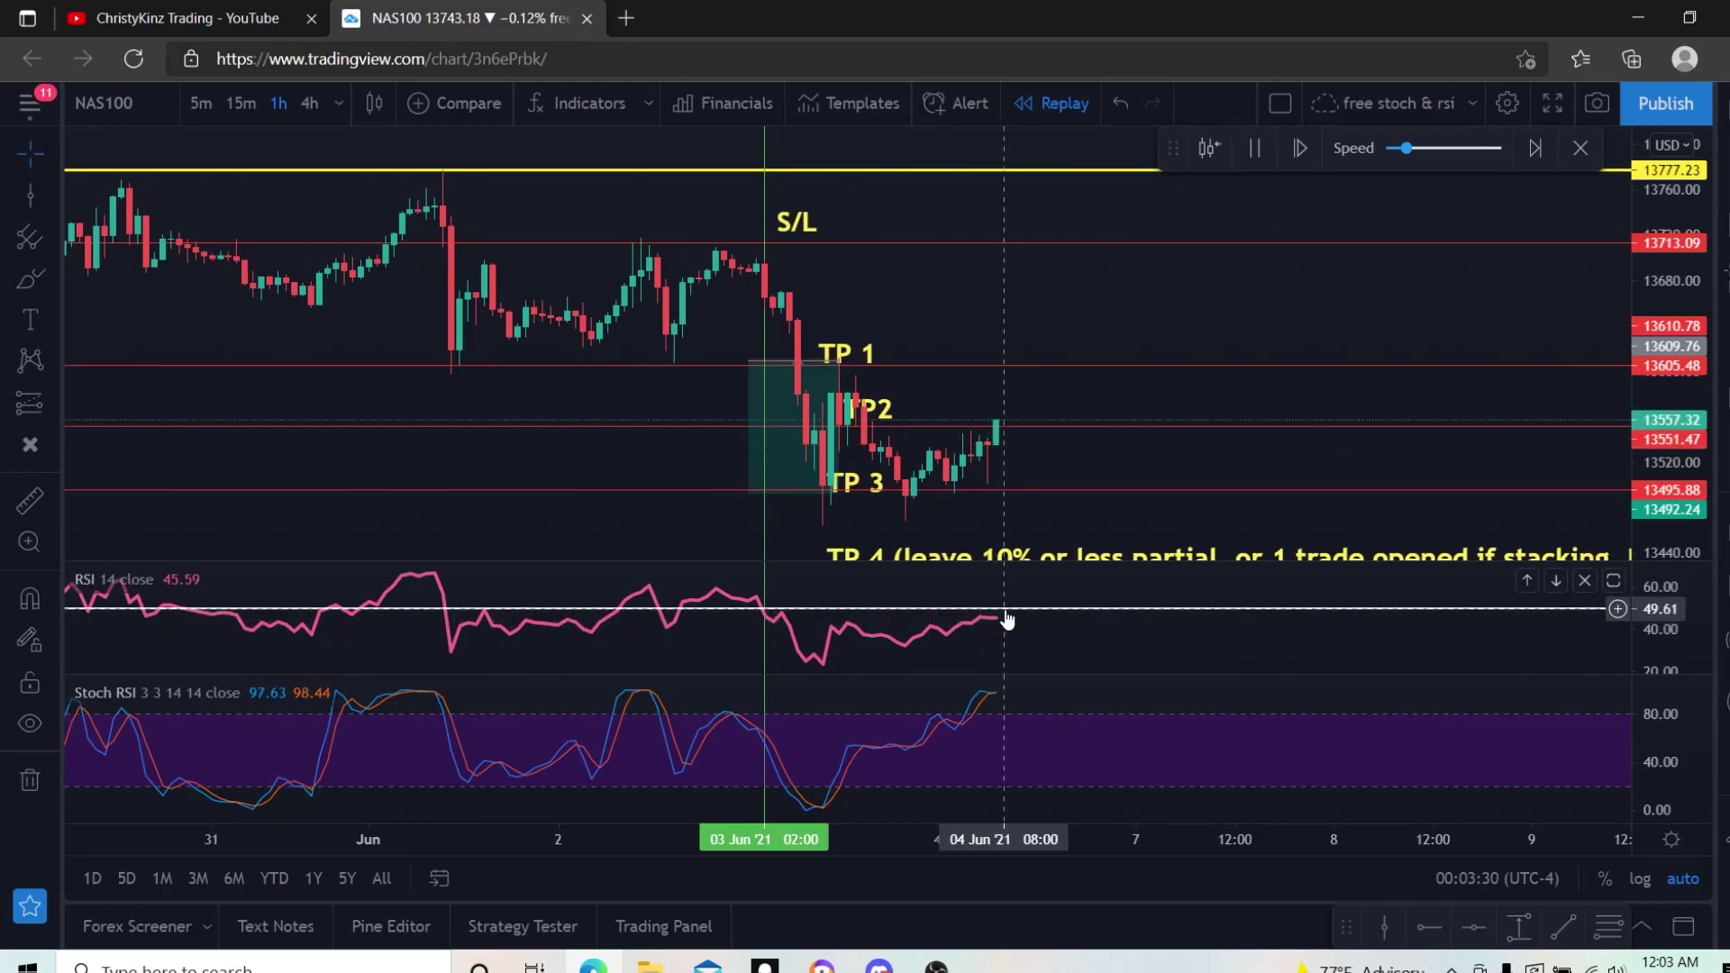
left_click(1256, 149)
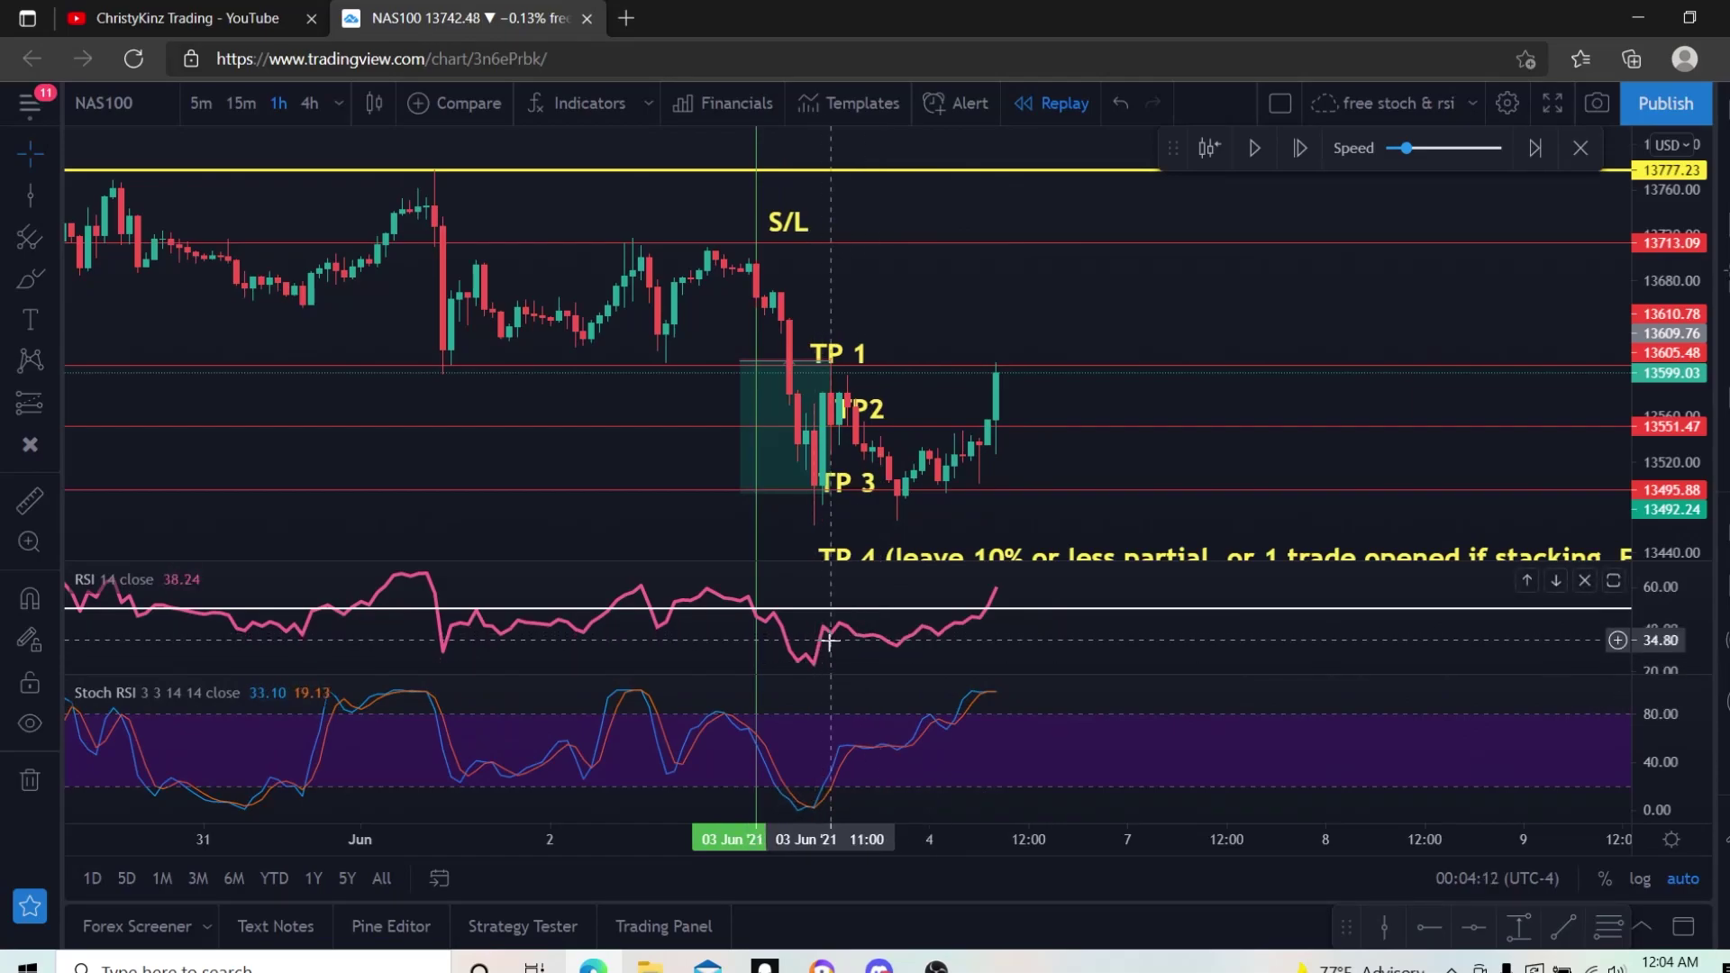
scroll(1108, 446, "down", 1)
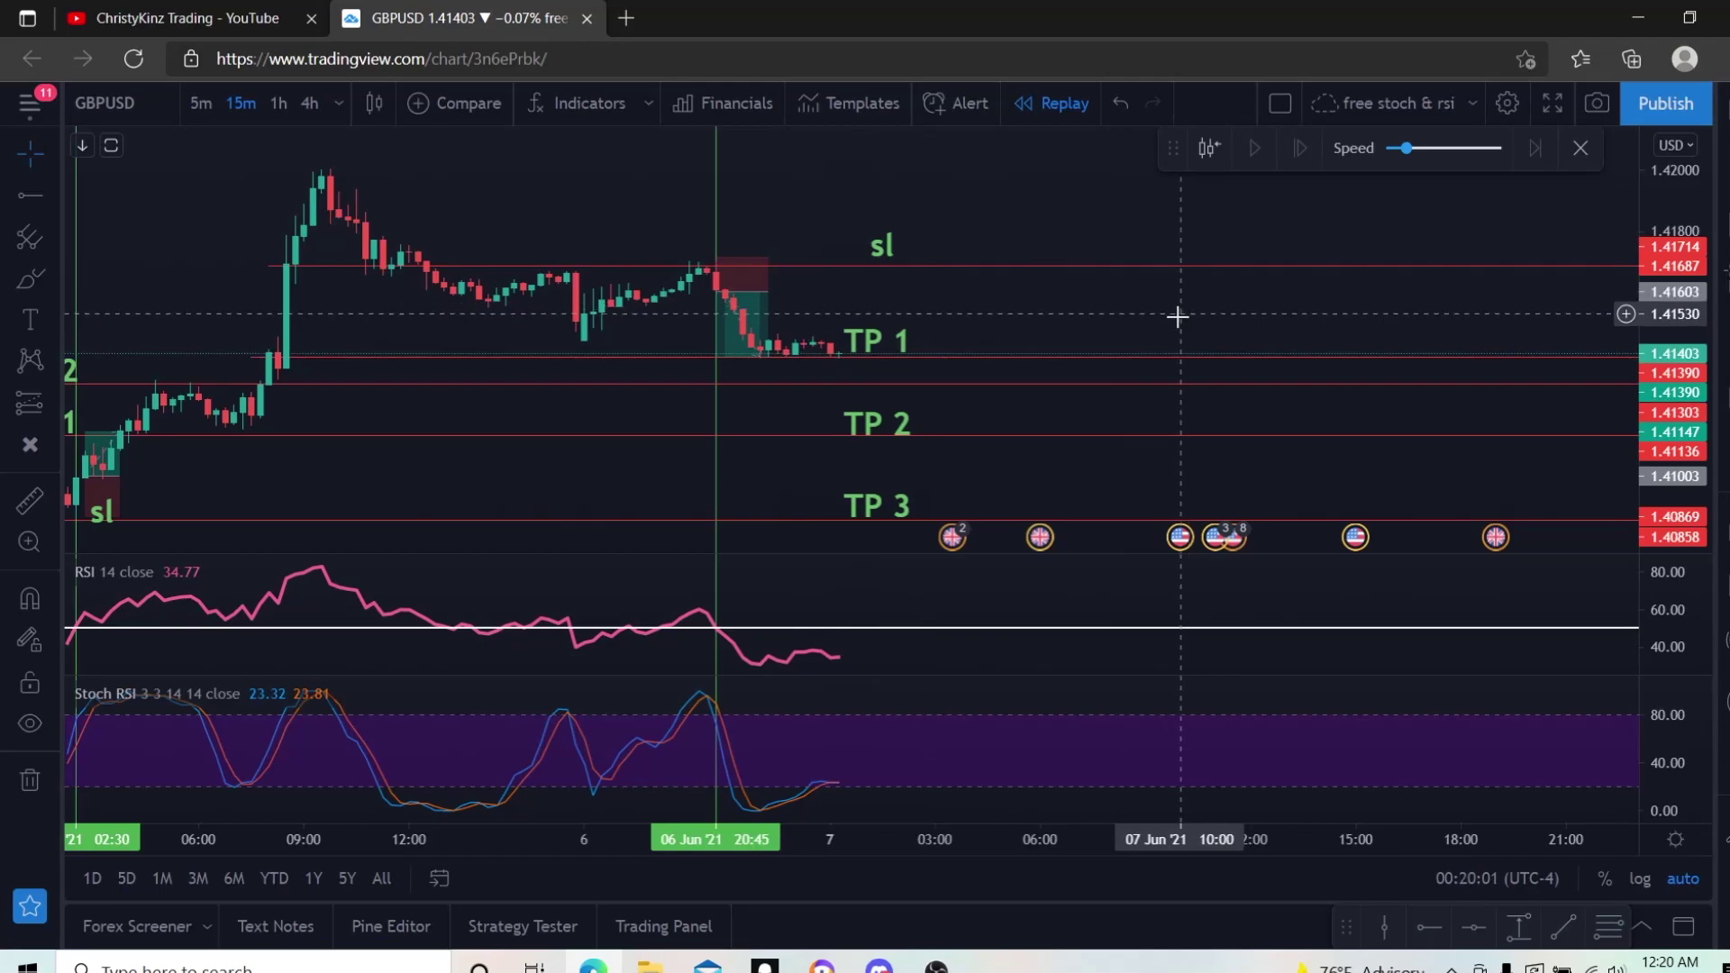
Examine the 06 Jun '21 20:45 short setup on the GBPUSD 15-minute chart, tracing its sl and TP 1 to TP 3 lines to earlier price levels.
left_click_drag(375, 294, 1288, 301)
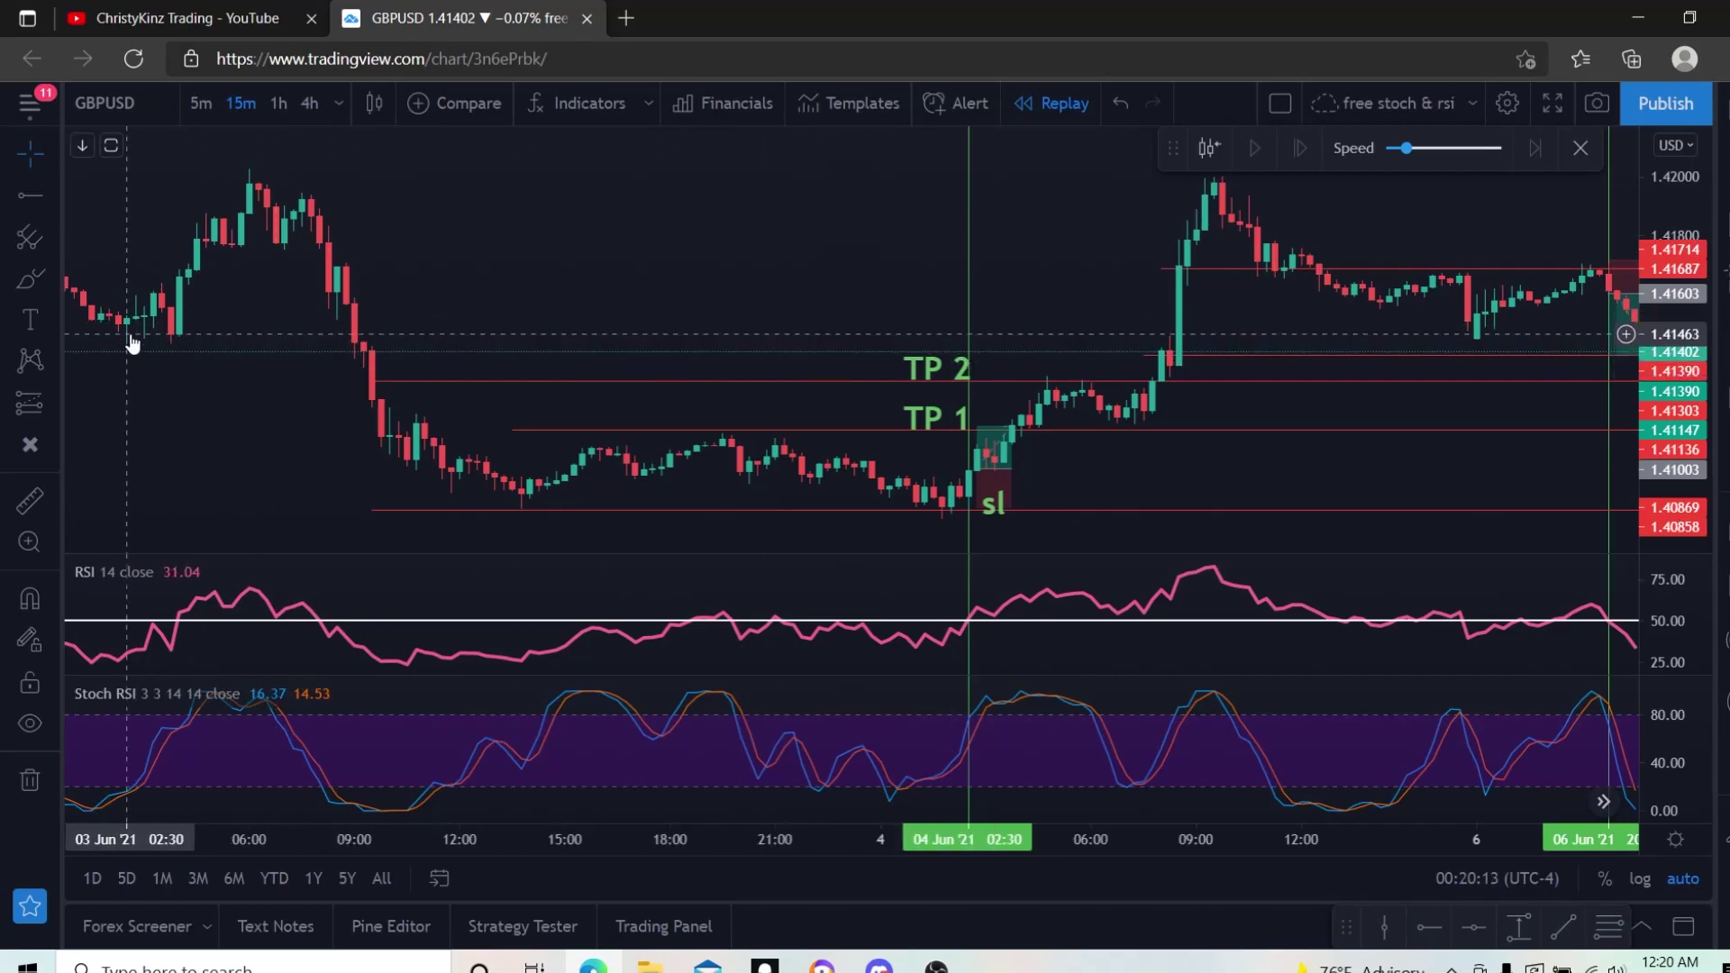
left_click_drag(861, 305, 706, 343)
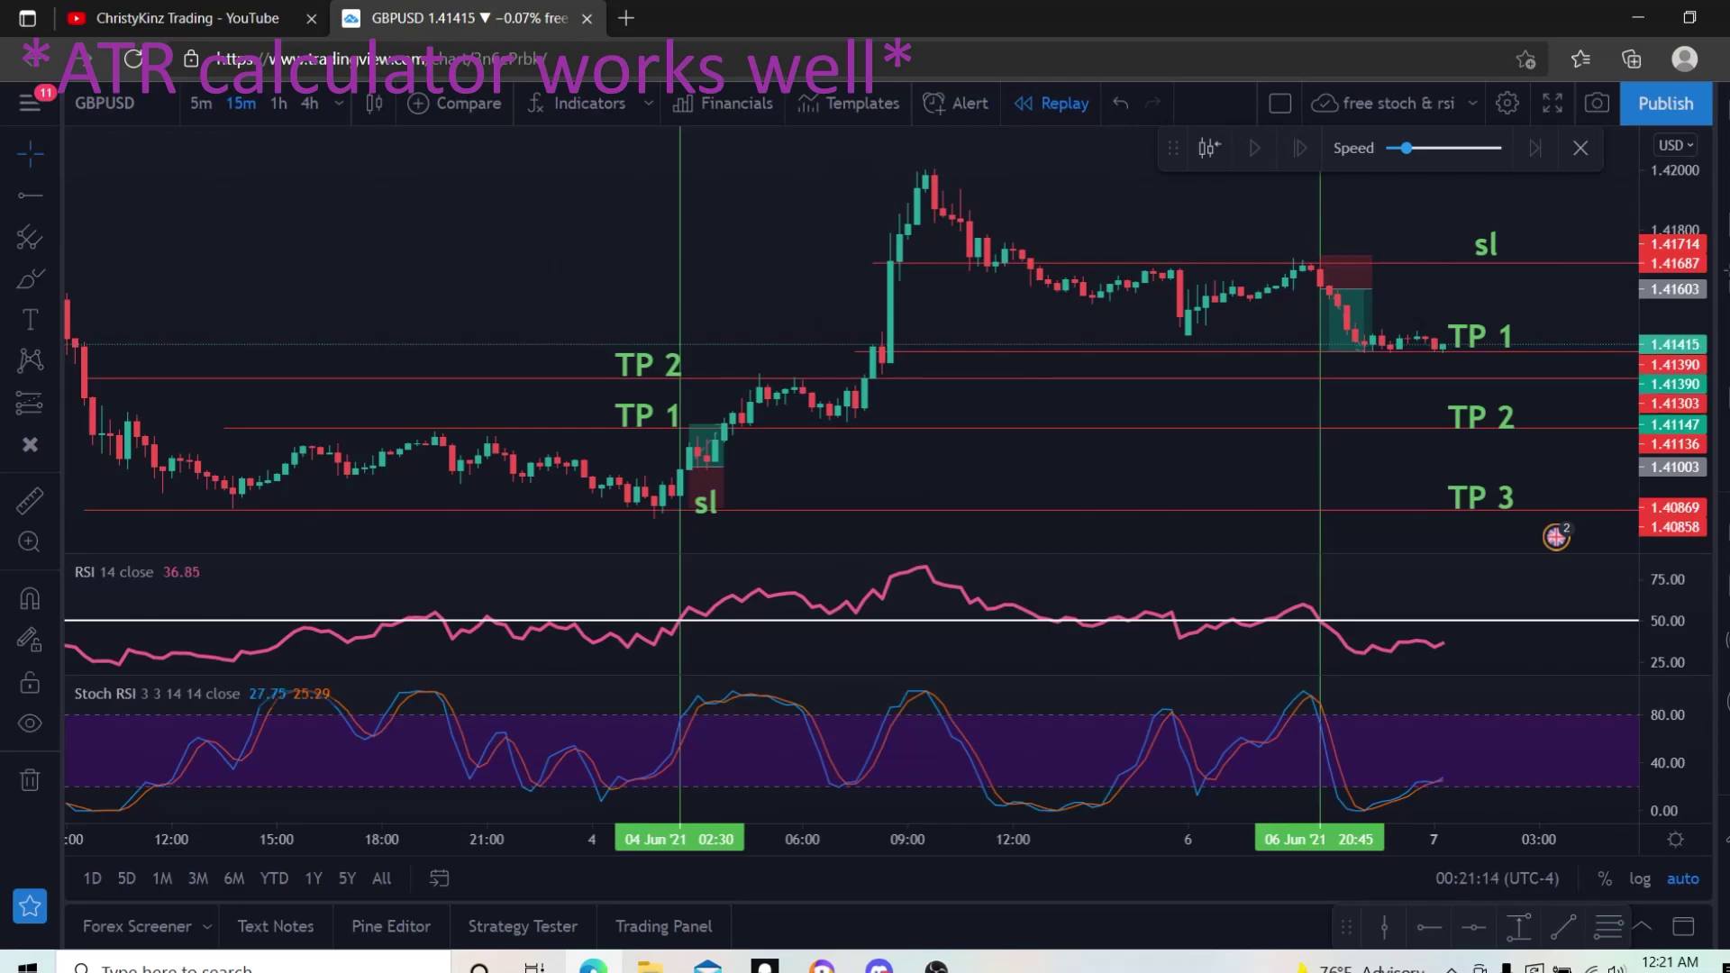
left_click_drag(1224, 468, 553, 483)
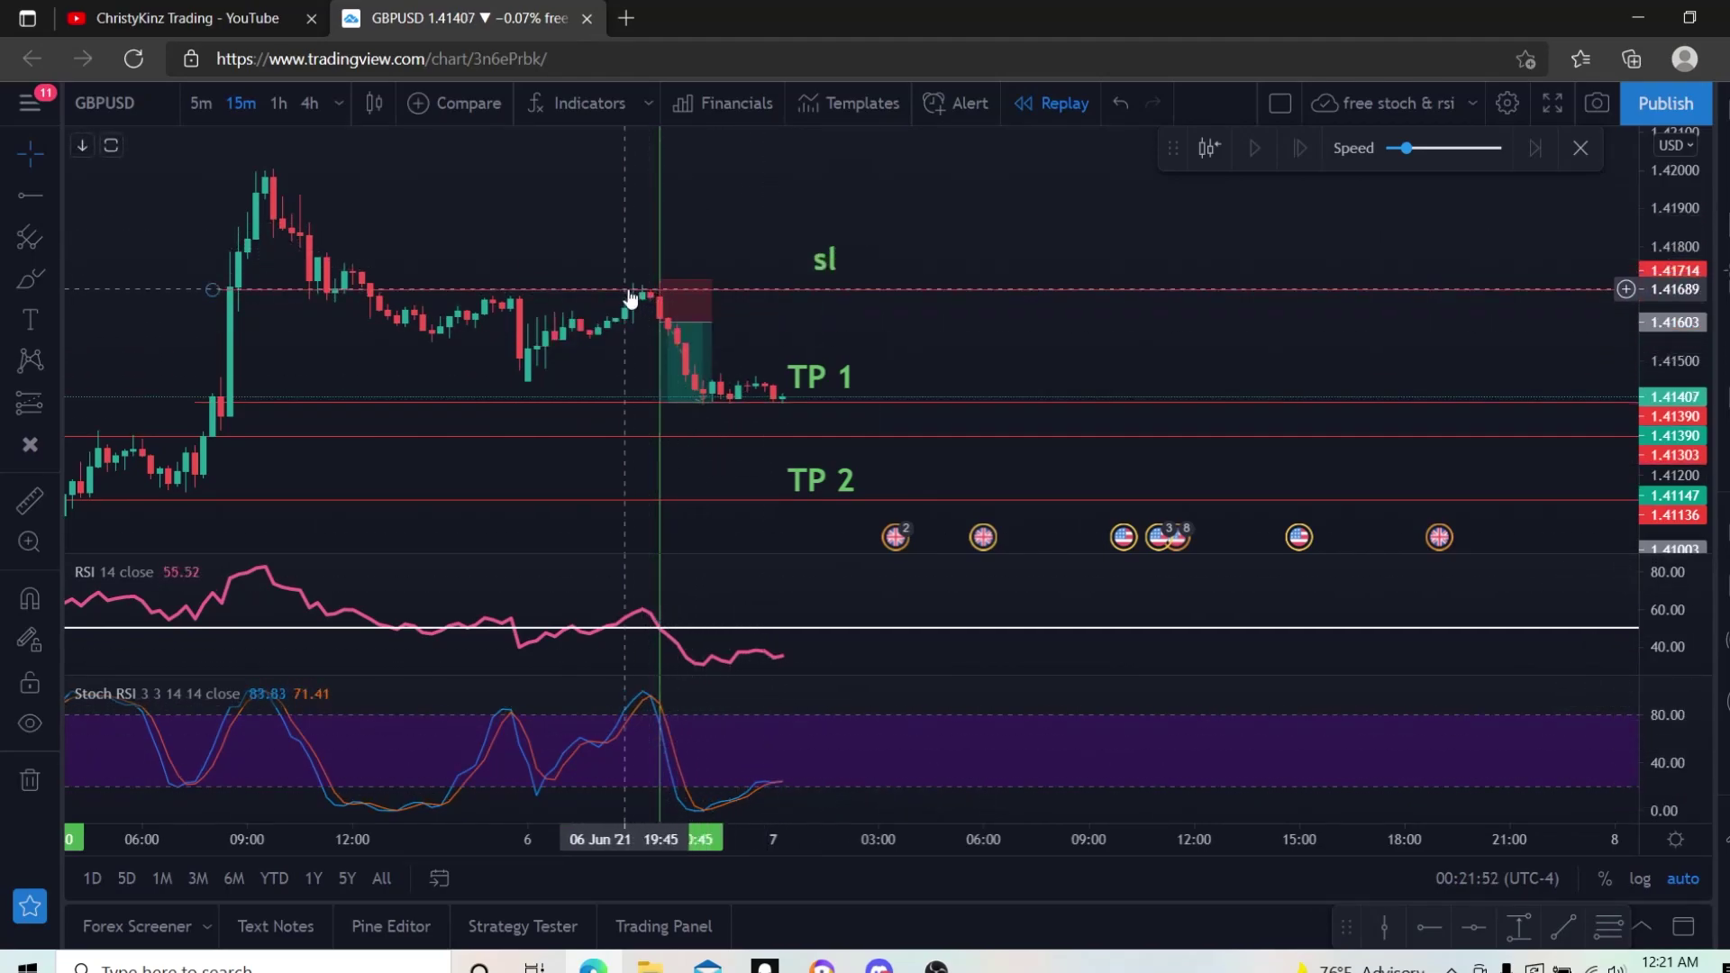
left_click(668, 300)
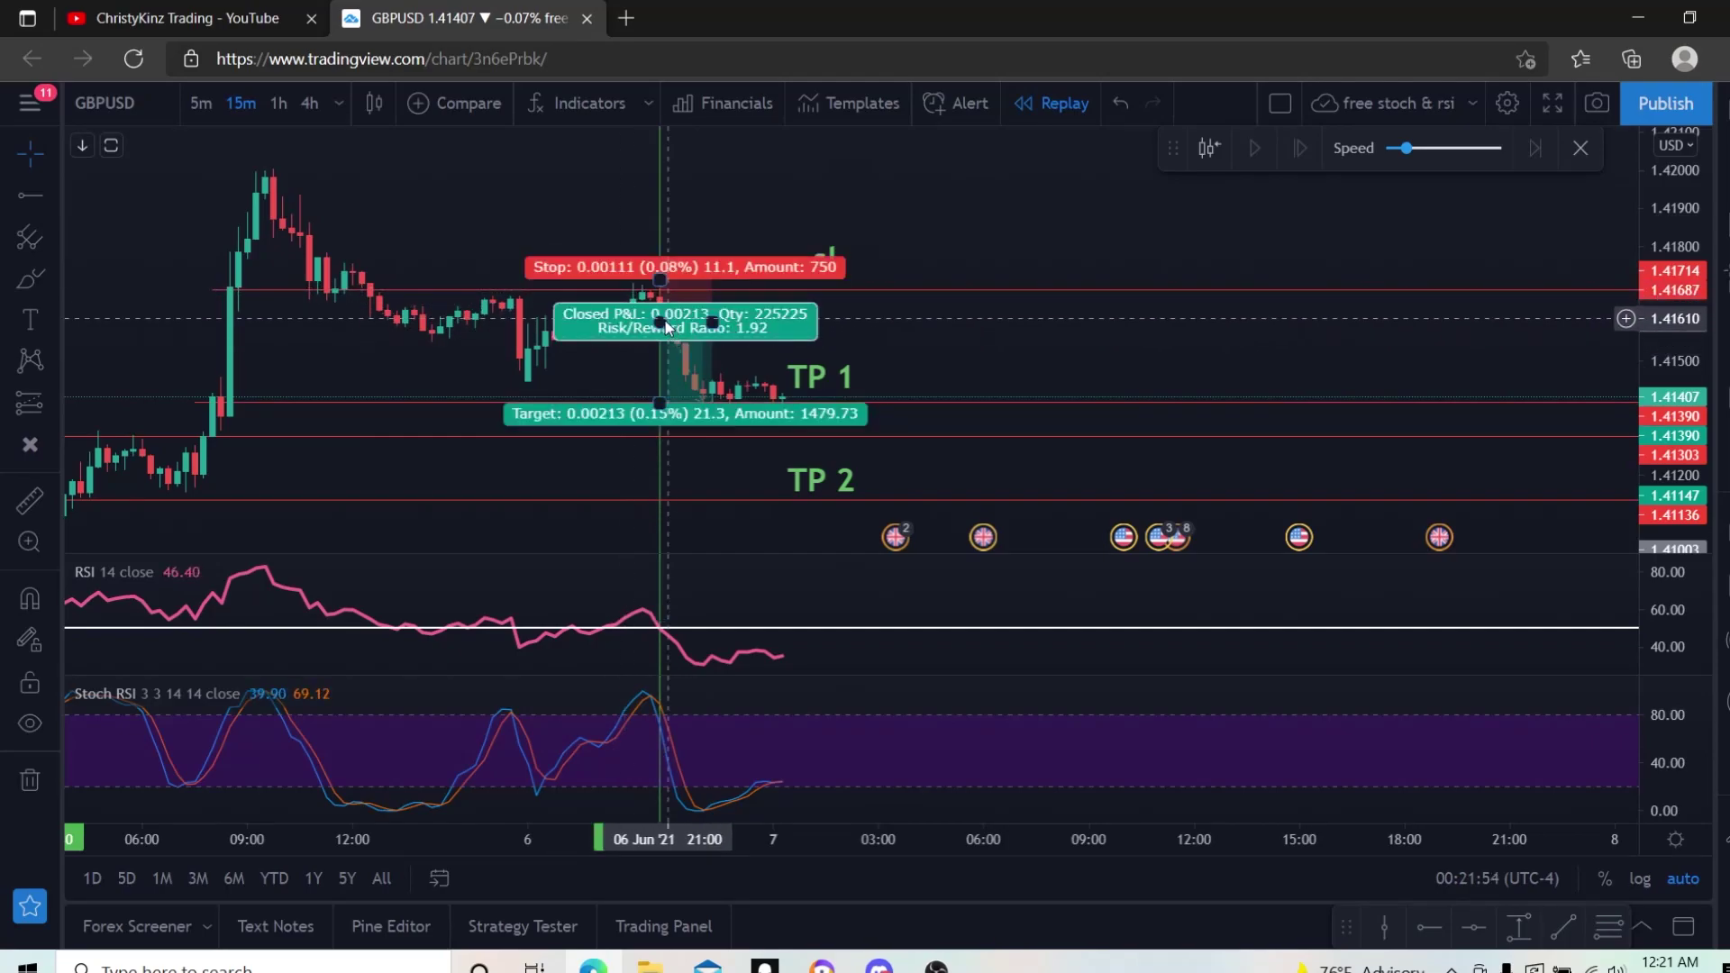
left_click(830, 185)
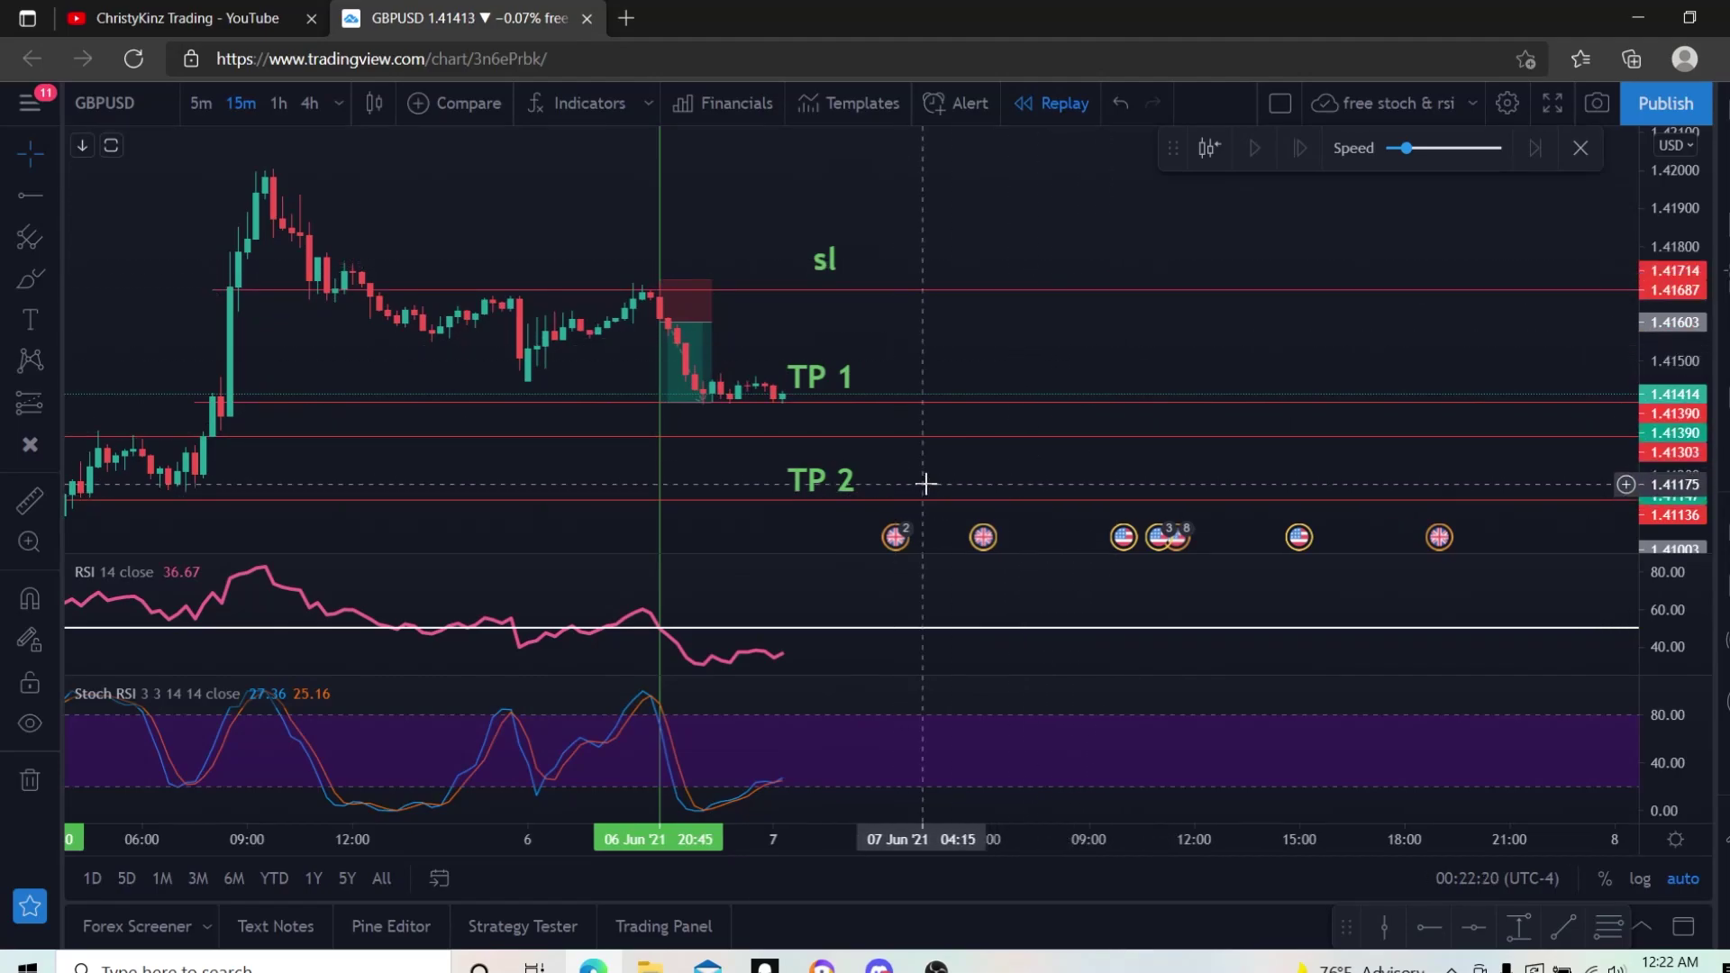
scroll(976, 473, "down", 1)
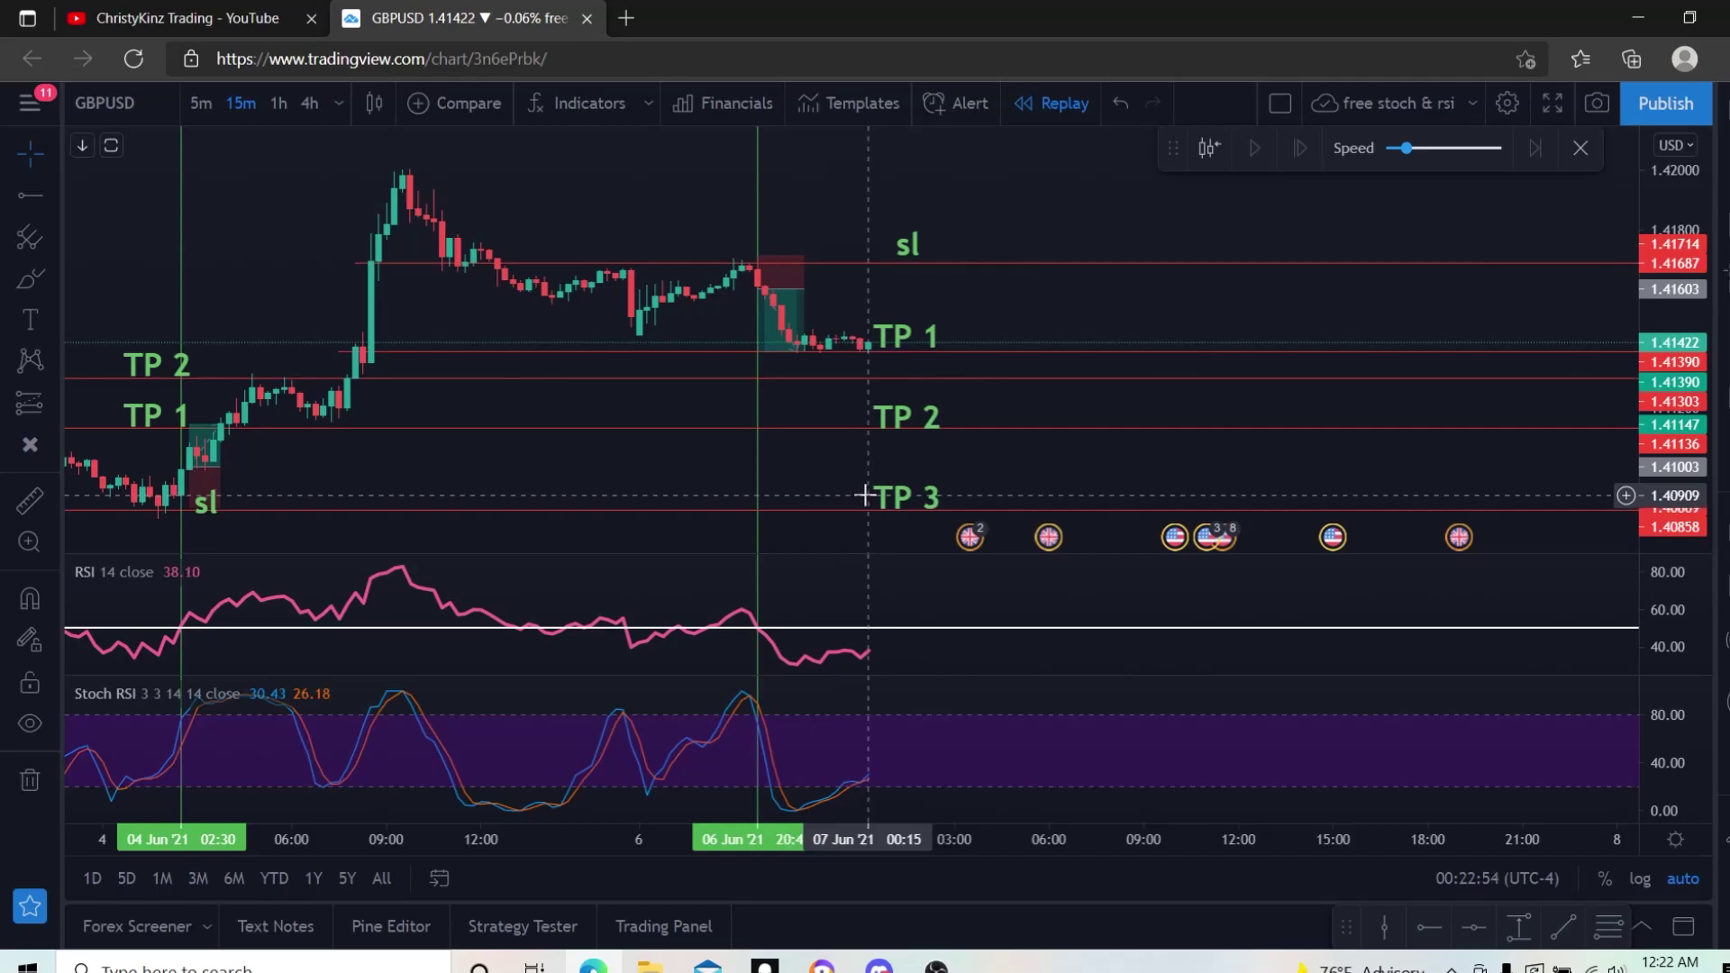
scroll(901, 441, "down", 5)
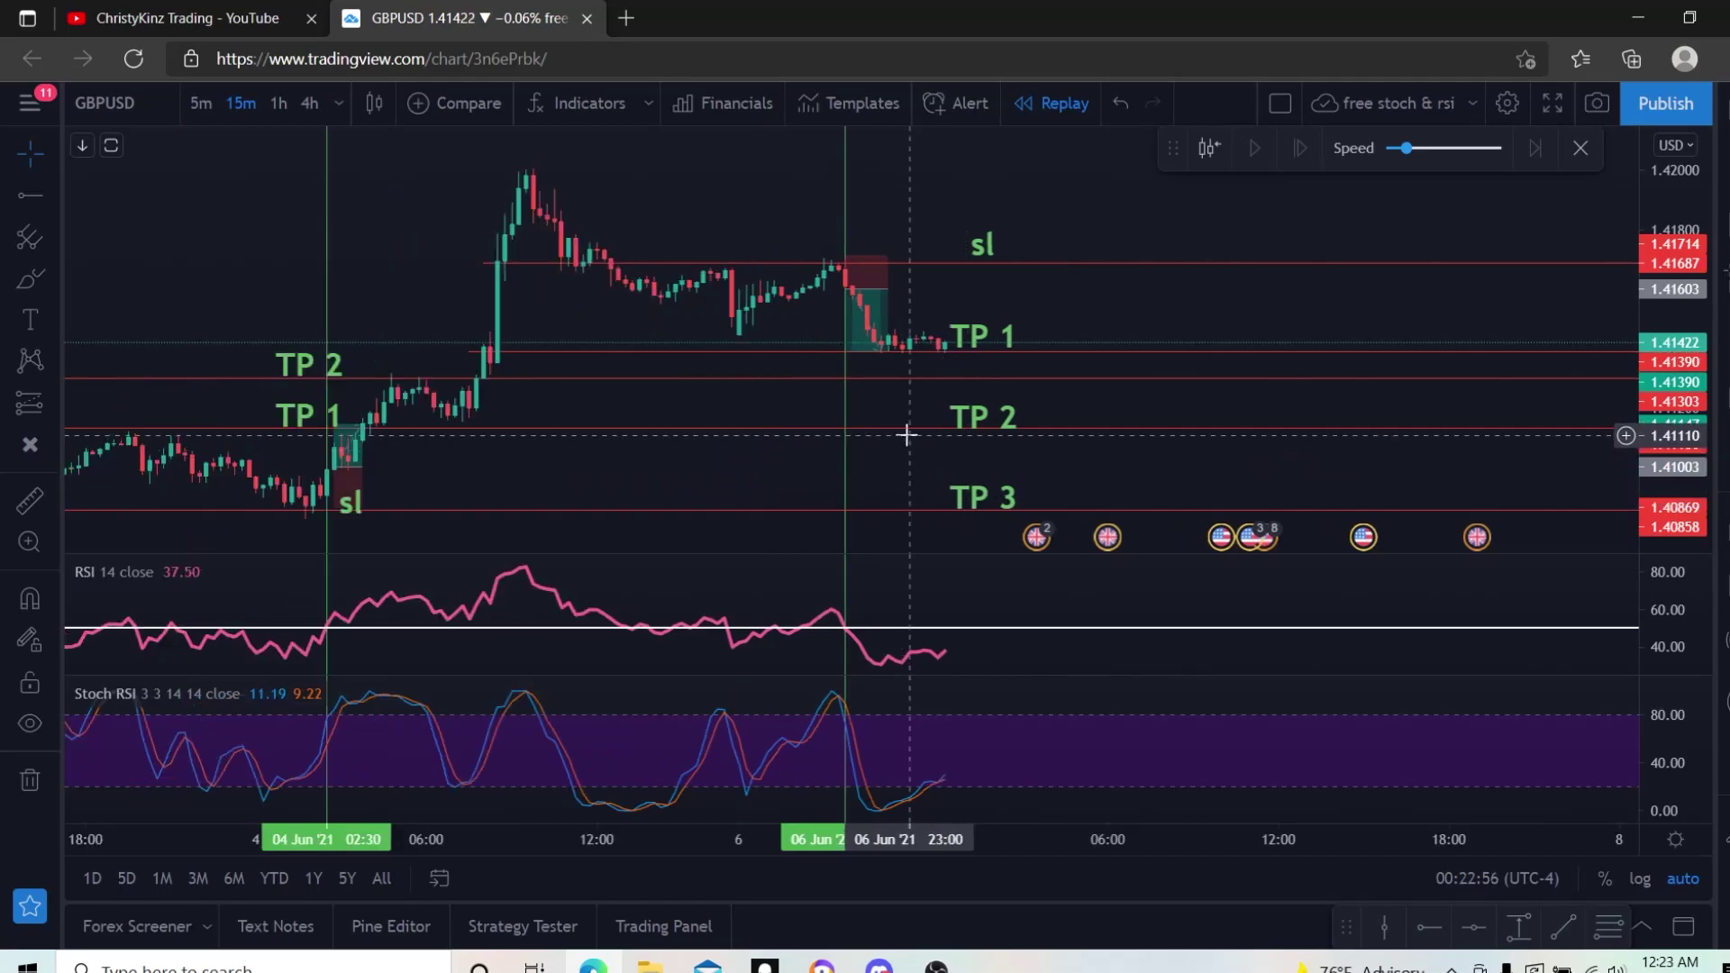
scroll(949, 448, "down", 1)
left_click_drag(997, 471, 664, 465)
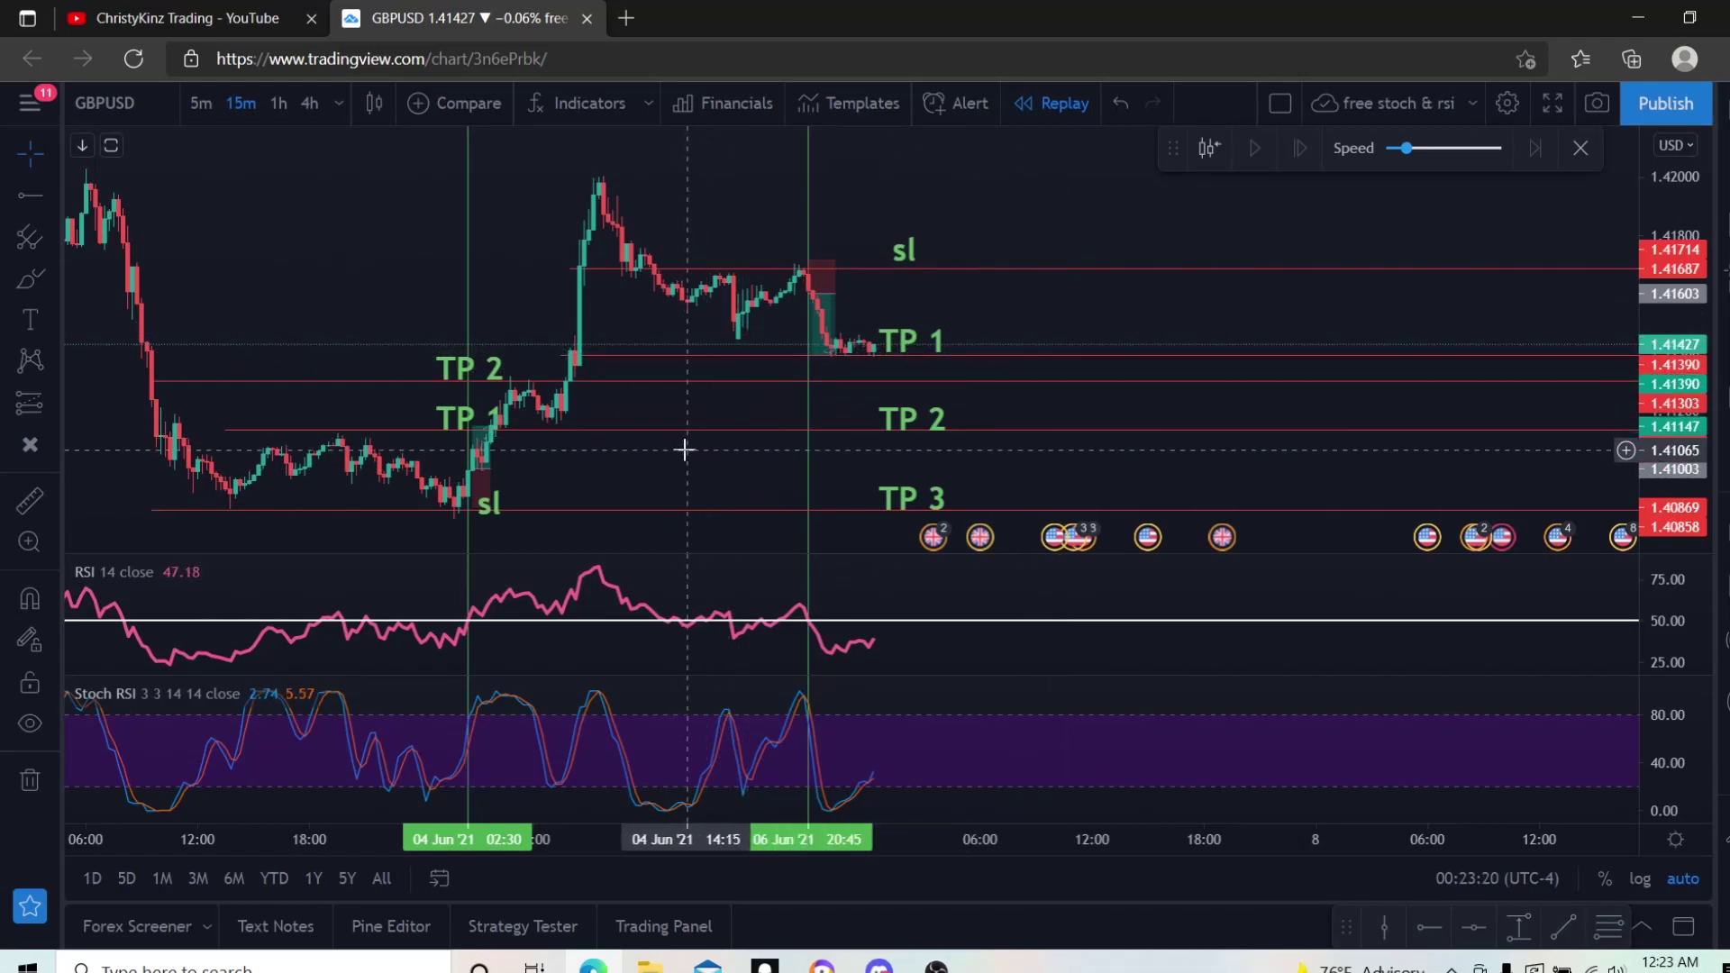
scroll(834, 502, "up", 5)
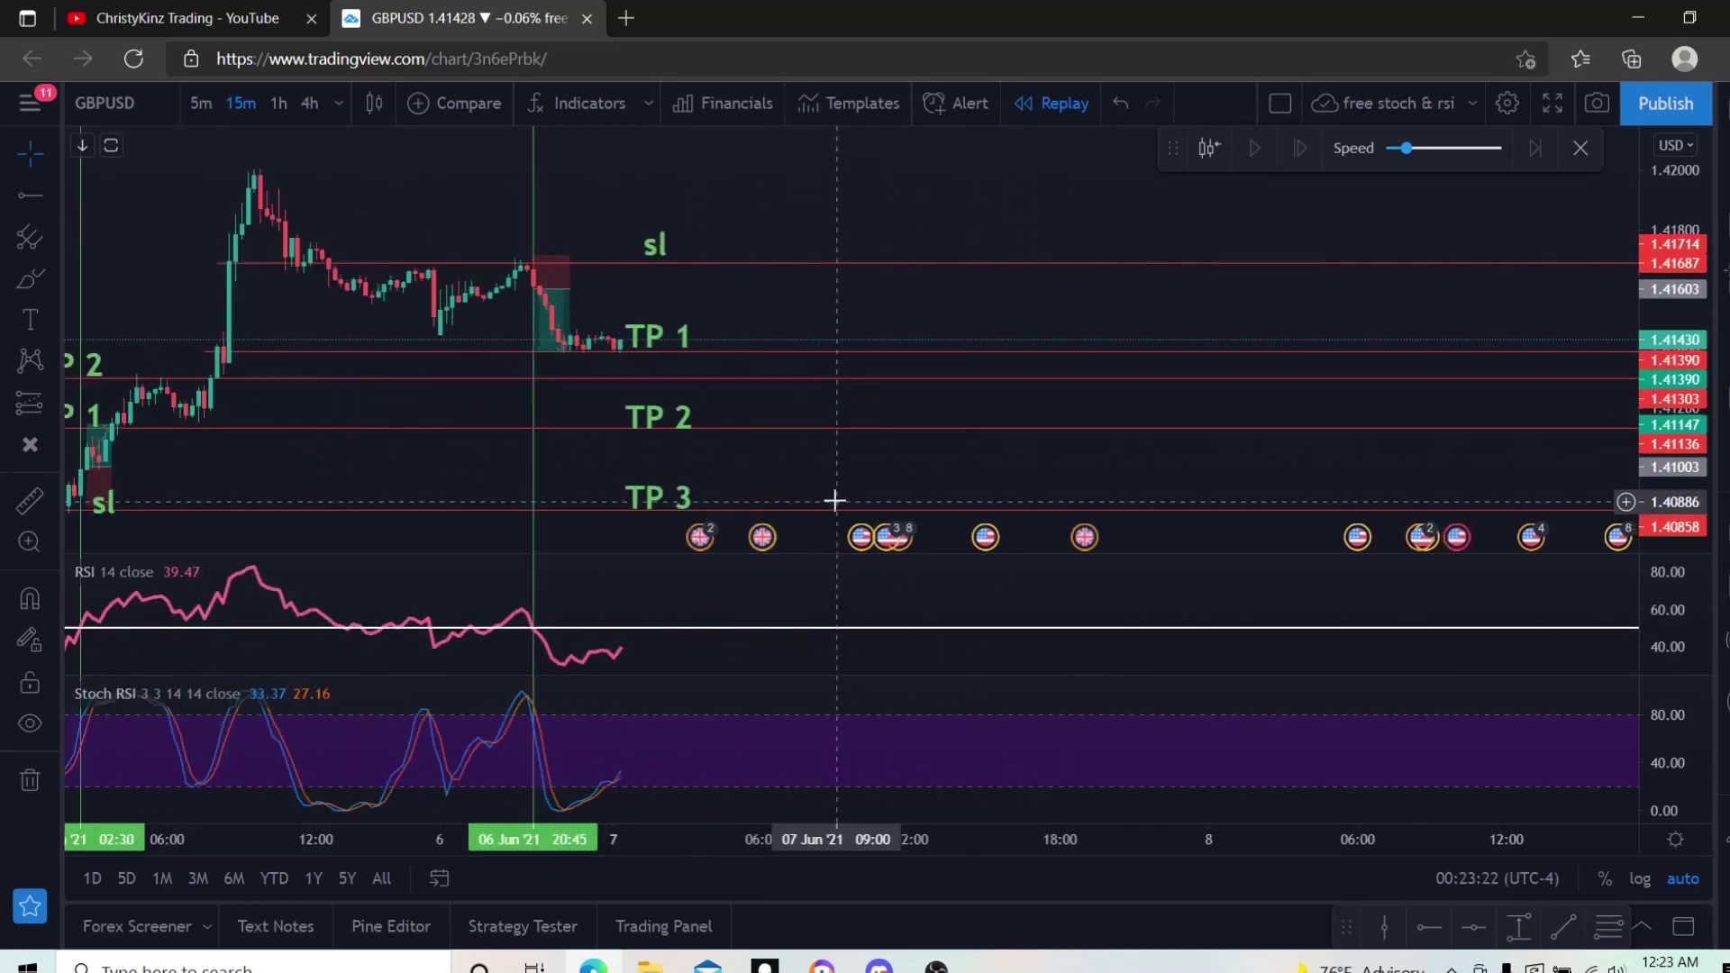
left_click_drag(734, 429, 1040, 264)
scroll(1041, 264, "left", 5)
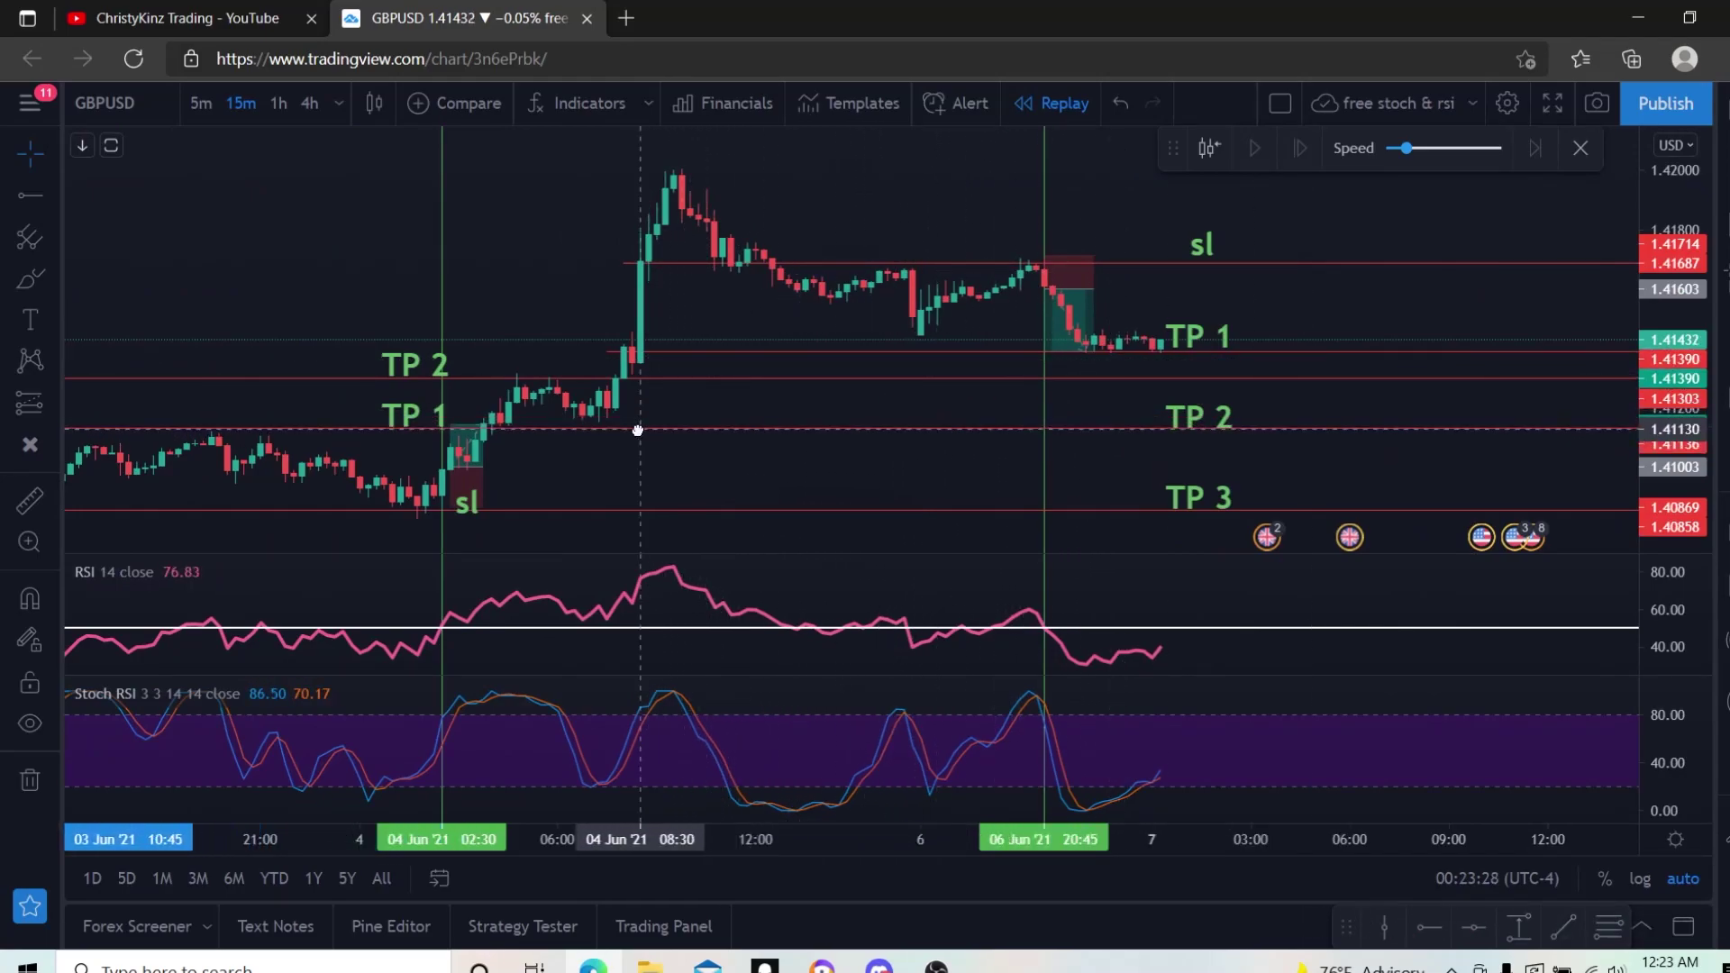
Examine the 04 Jun '21 02:30 long setup against the RSI and Stoch RSI, tracing its sl and TP lines to earlier price action.
left_click_drag(598, 463, 1154, 475)
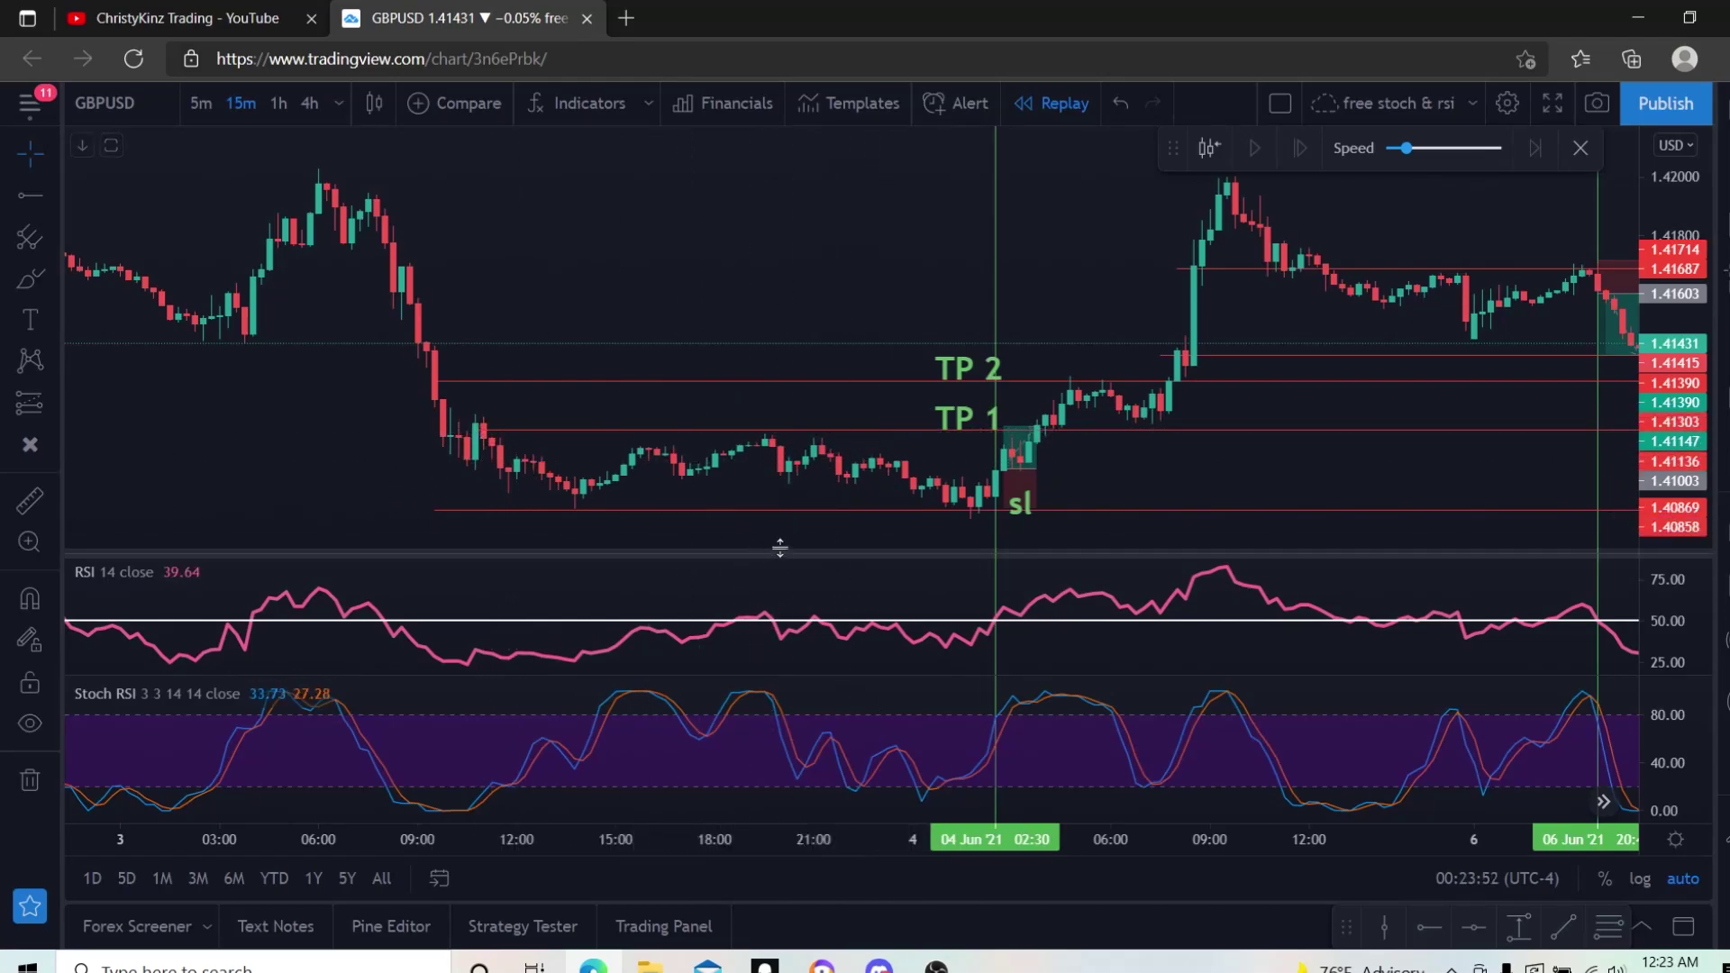
left_click_drag(815, 536, 683, 535)
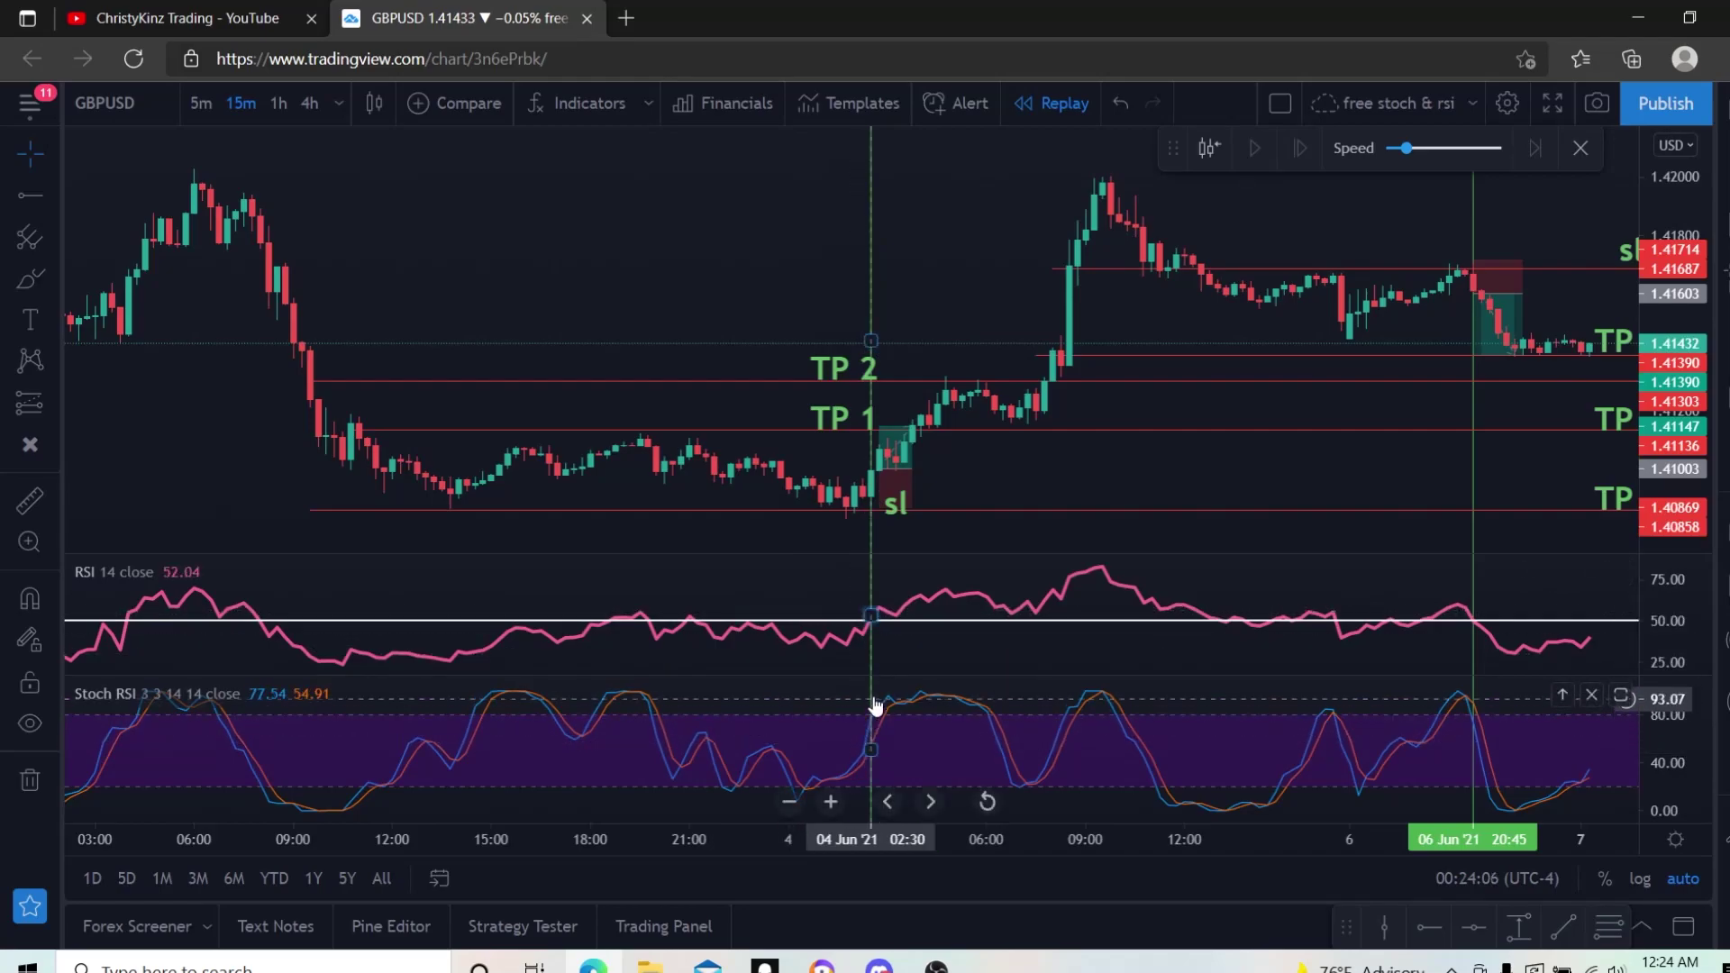
mouse_move(880, 496)
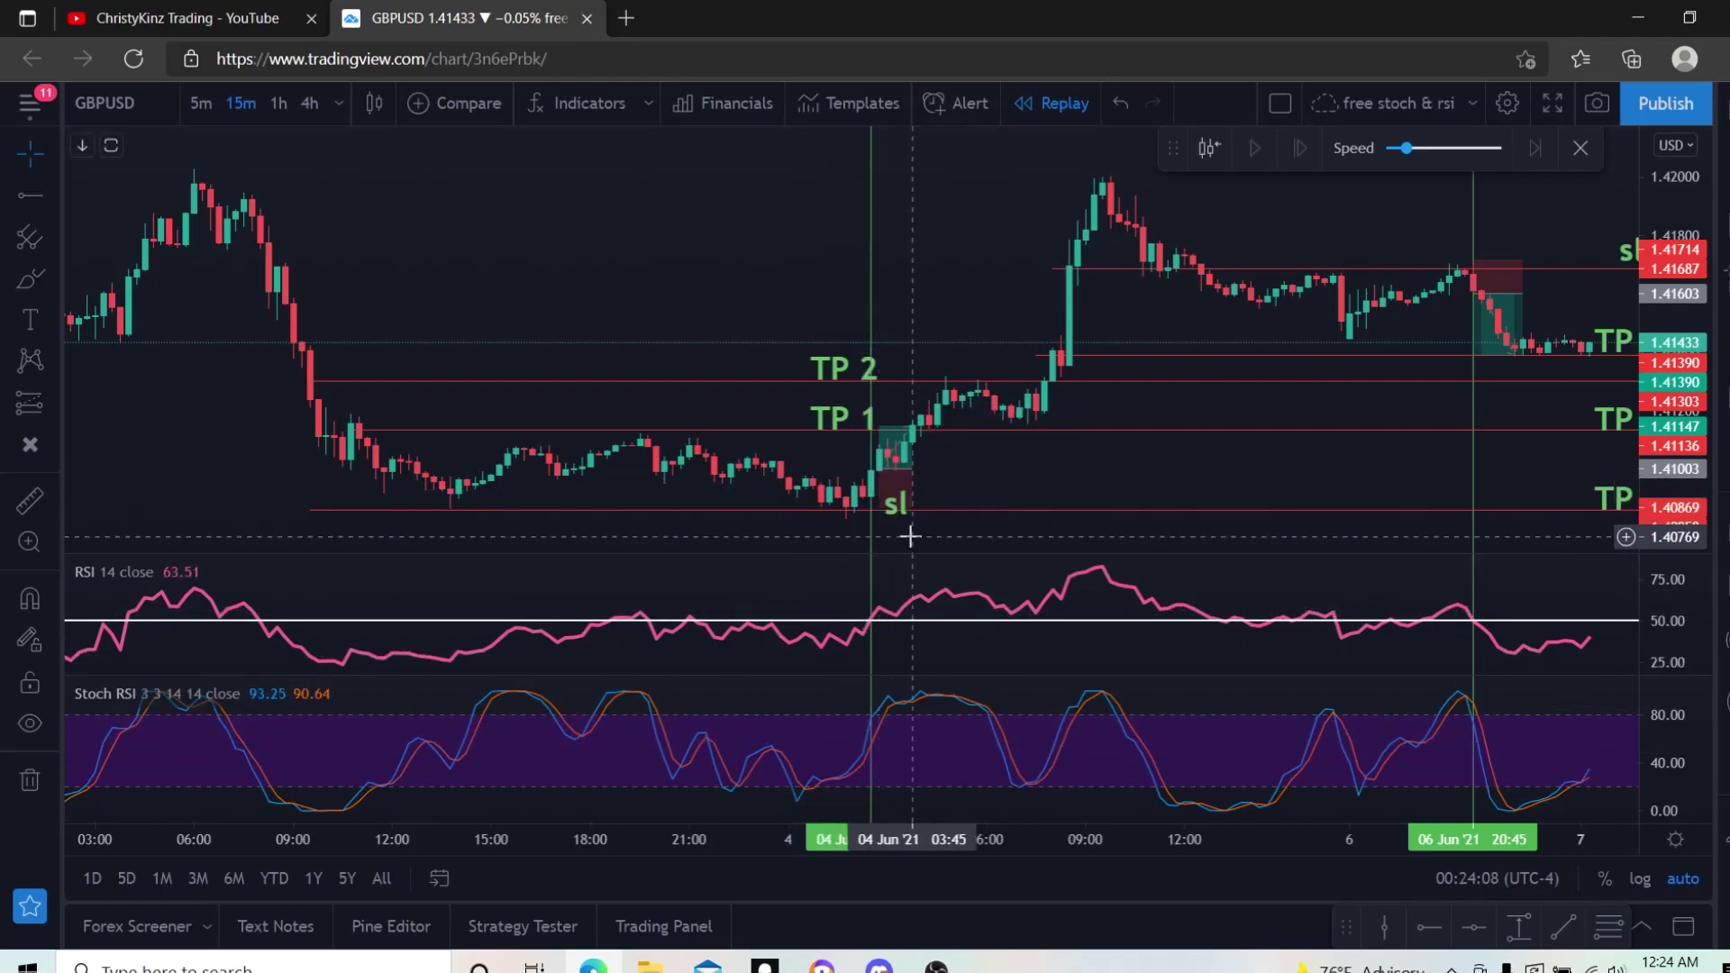
mouse_move(873, 484)
left_mouse_down()
mouse_move(844, 489)
mouse_move(872, 491)
left_mouse_up()
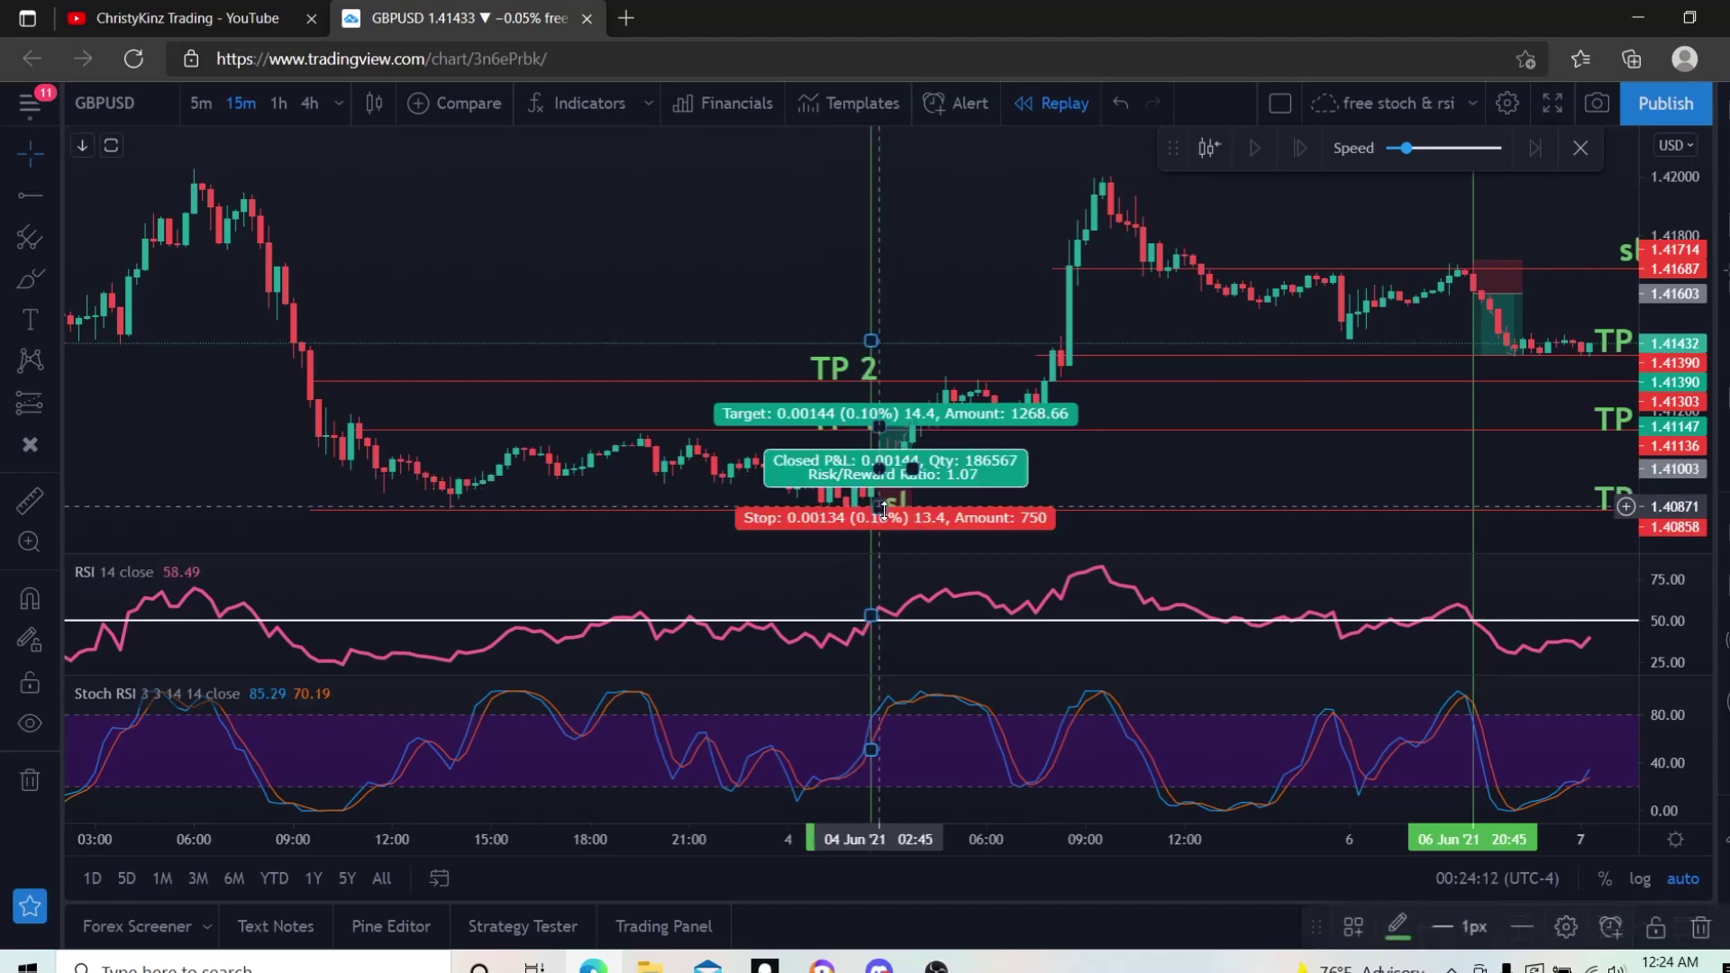
left_click(873, 507)
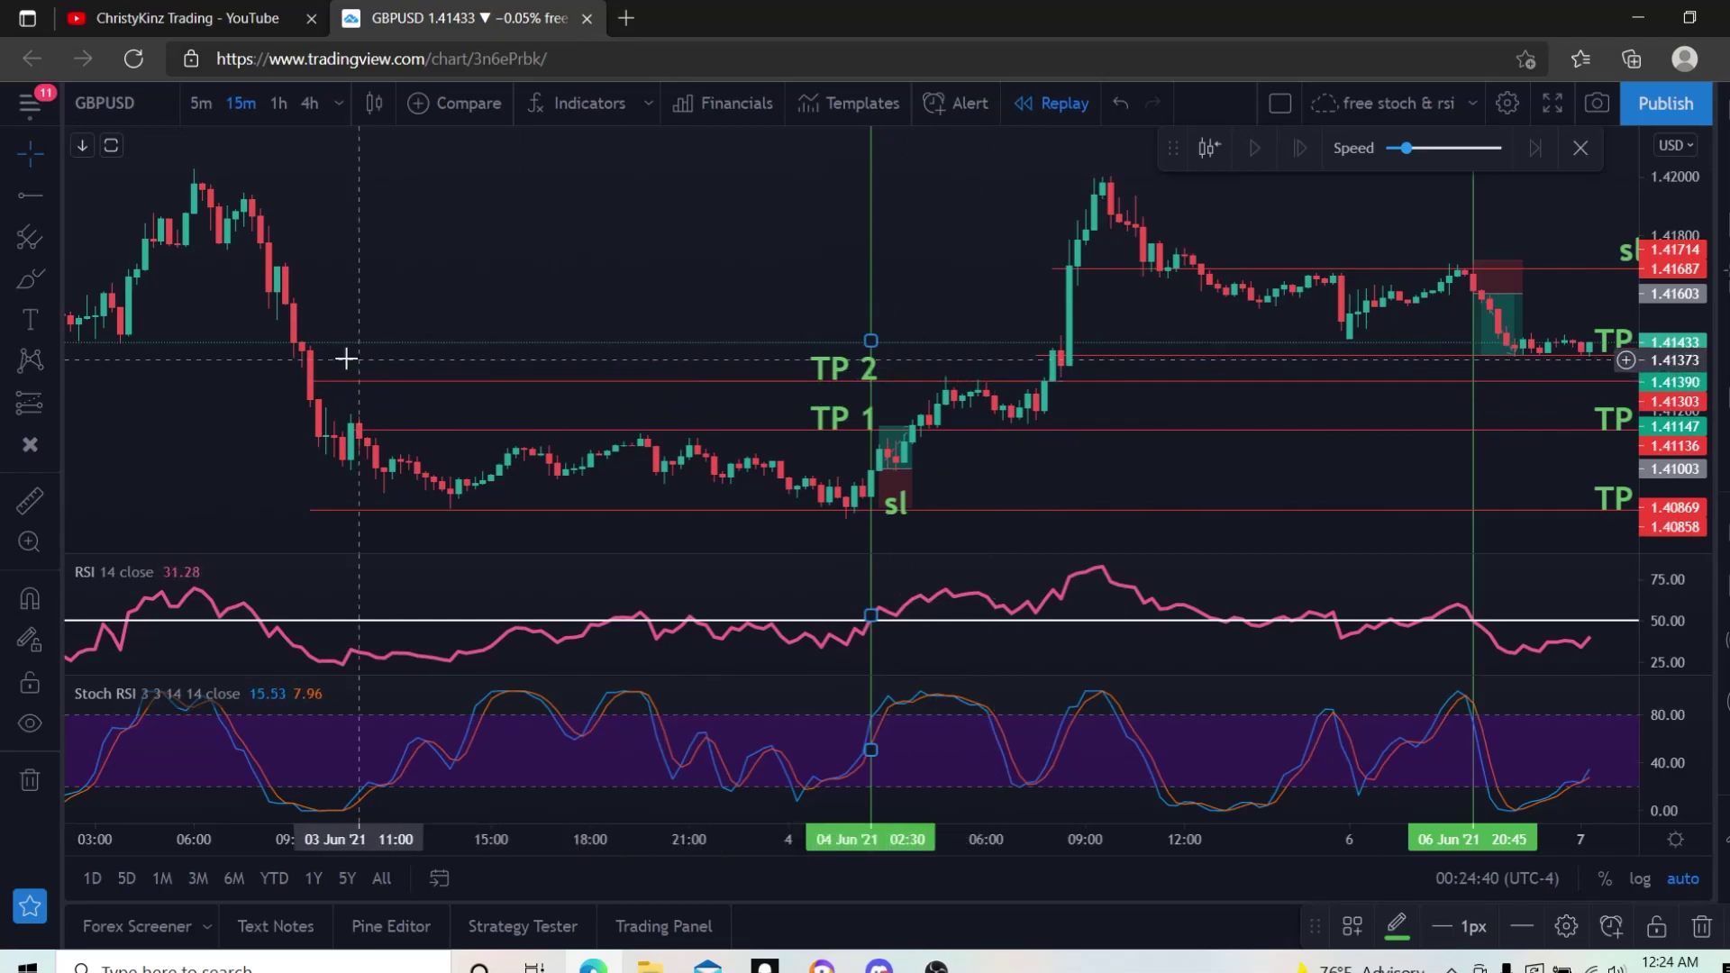
left_click_drag(367, 311, 598, 328)
left_click_drag(360, 348, 882, 426)
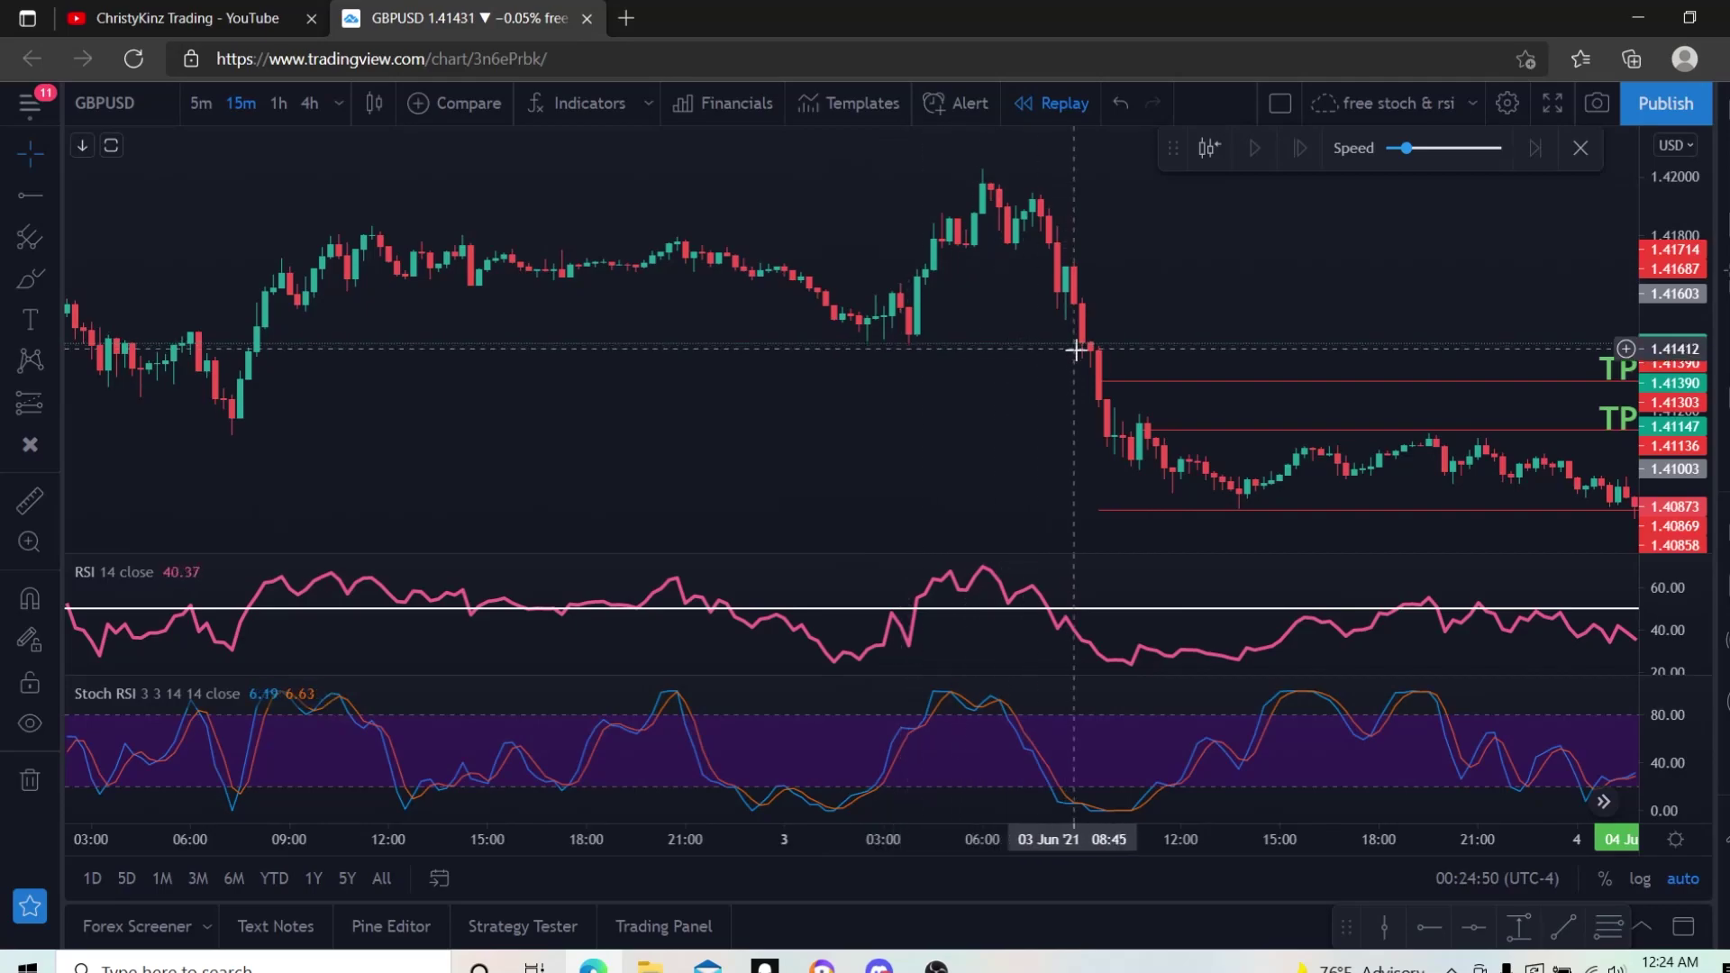
Review GBPUSD 15-minute price action from 02 Jun '21 through the 04 Jun '21 02:30 and 06 Jun '21 20:45 setups, comparing their sl and TP levels.
left_click_drag(931, 382, 278, 405)
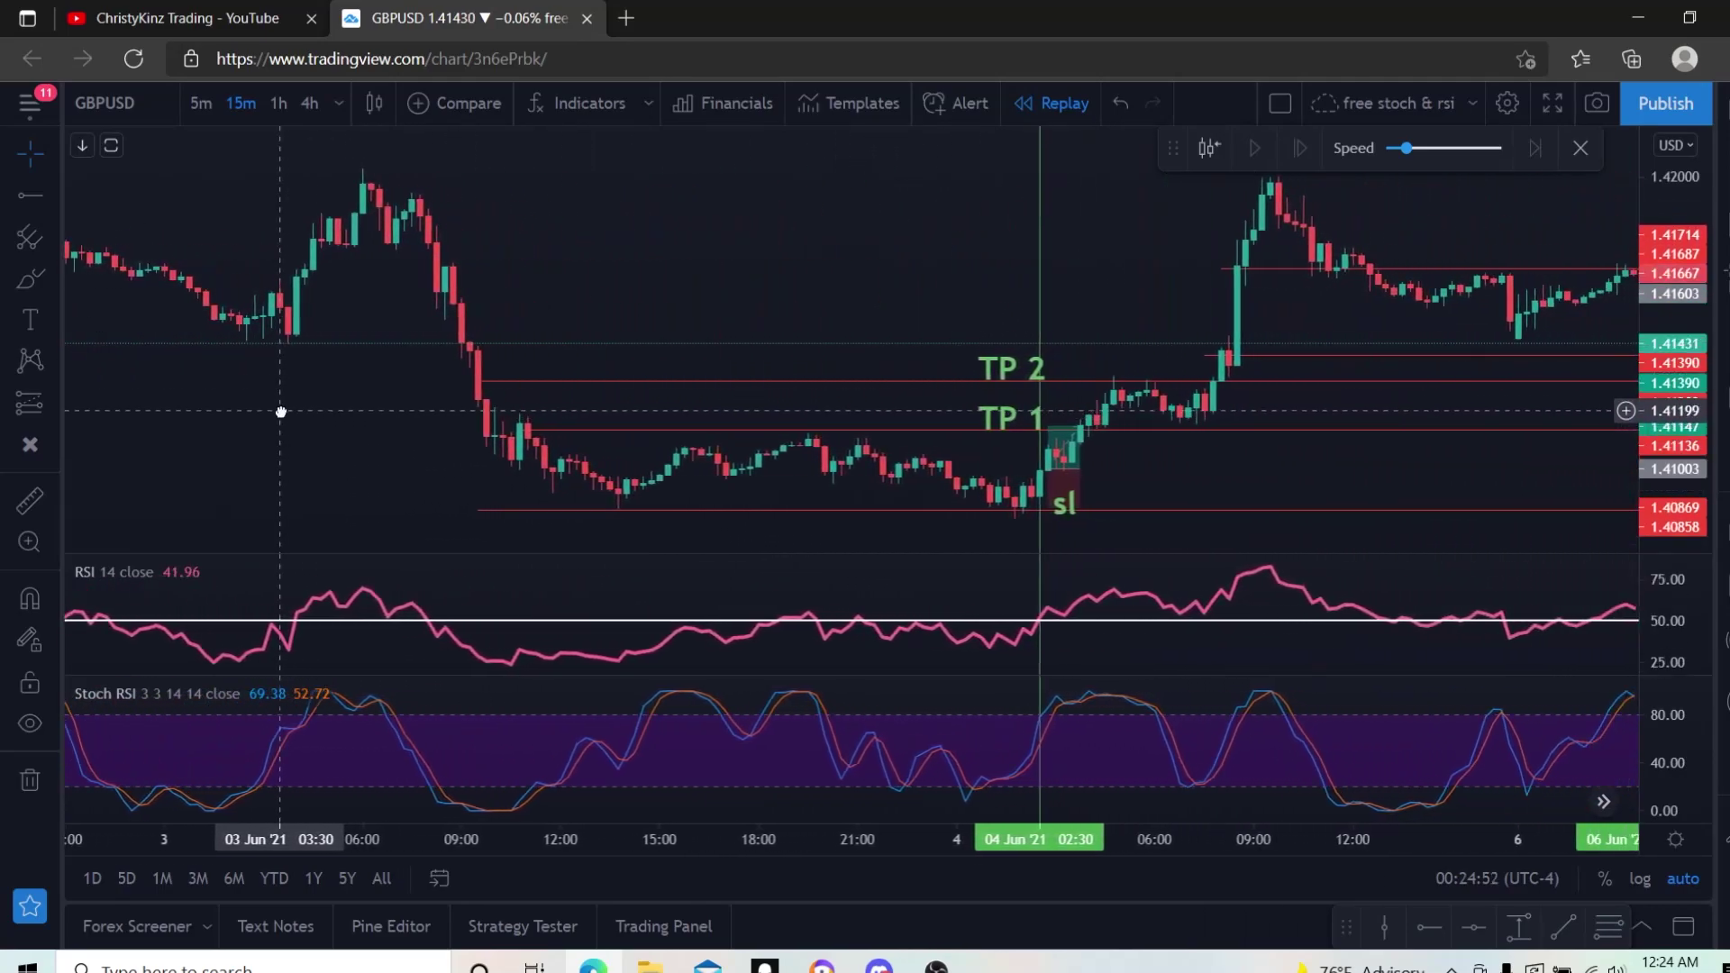
scroll(472, 378, "left", 10)
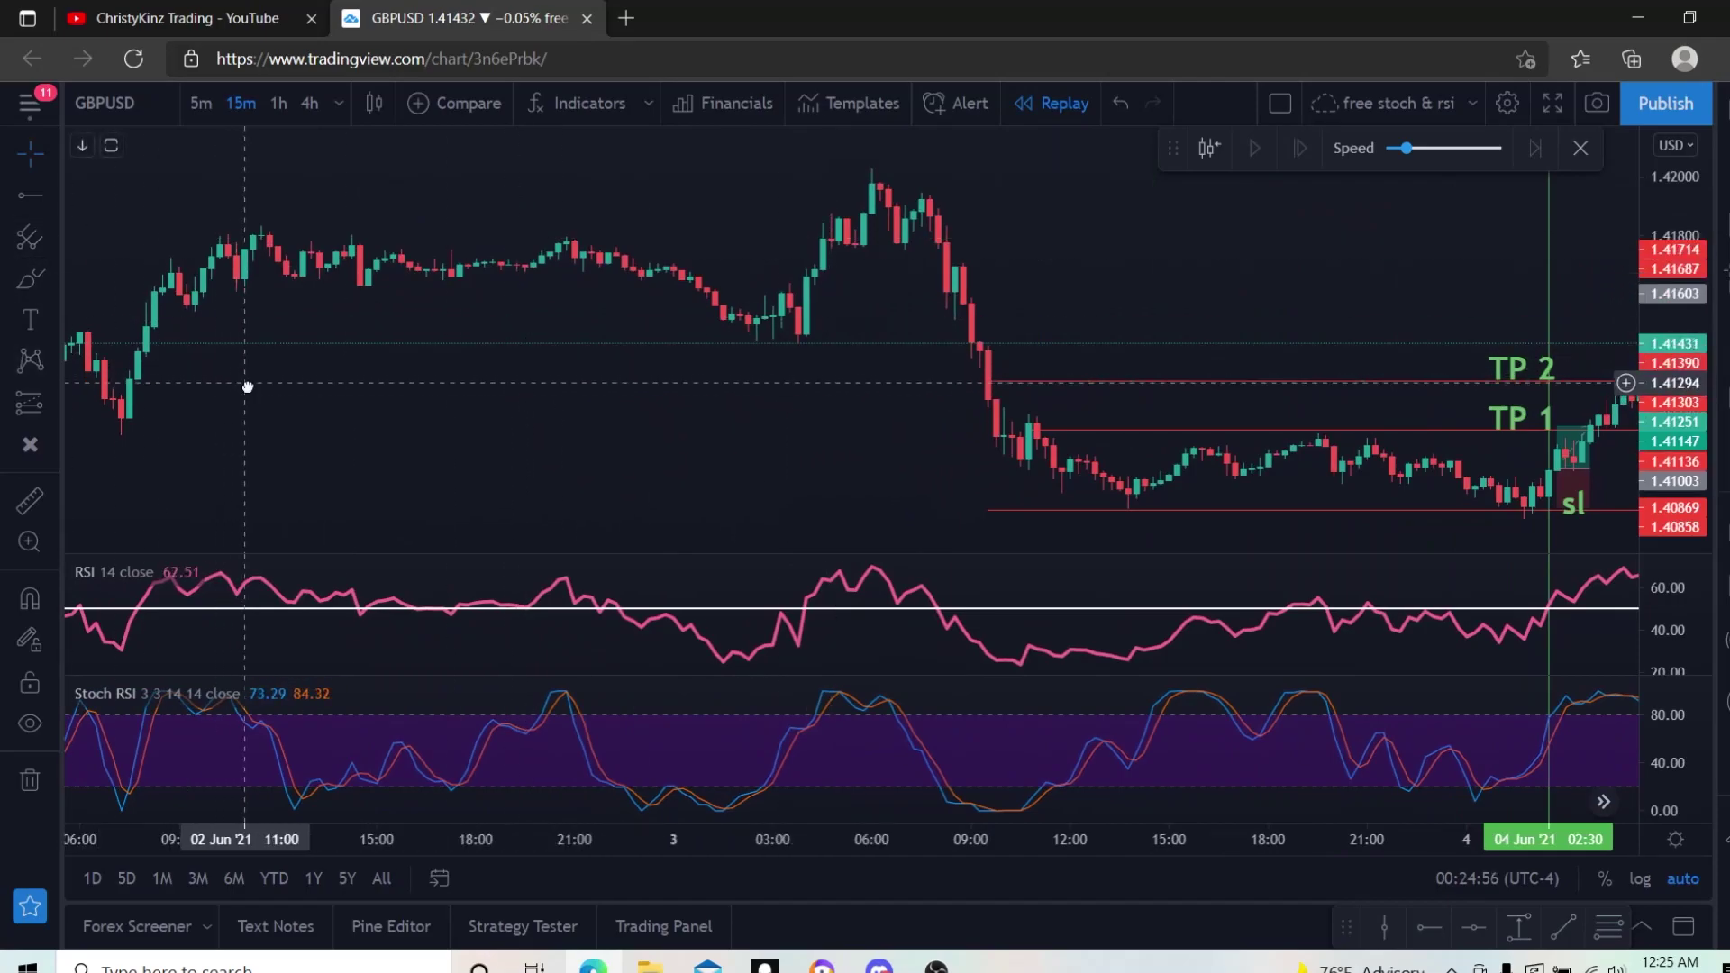
scroll(242, 369, "left", 5)
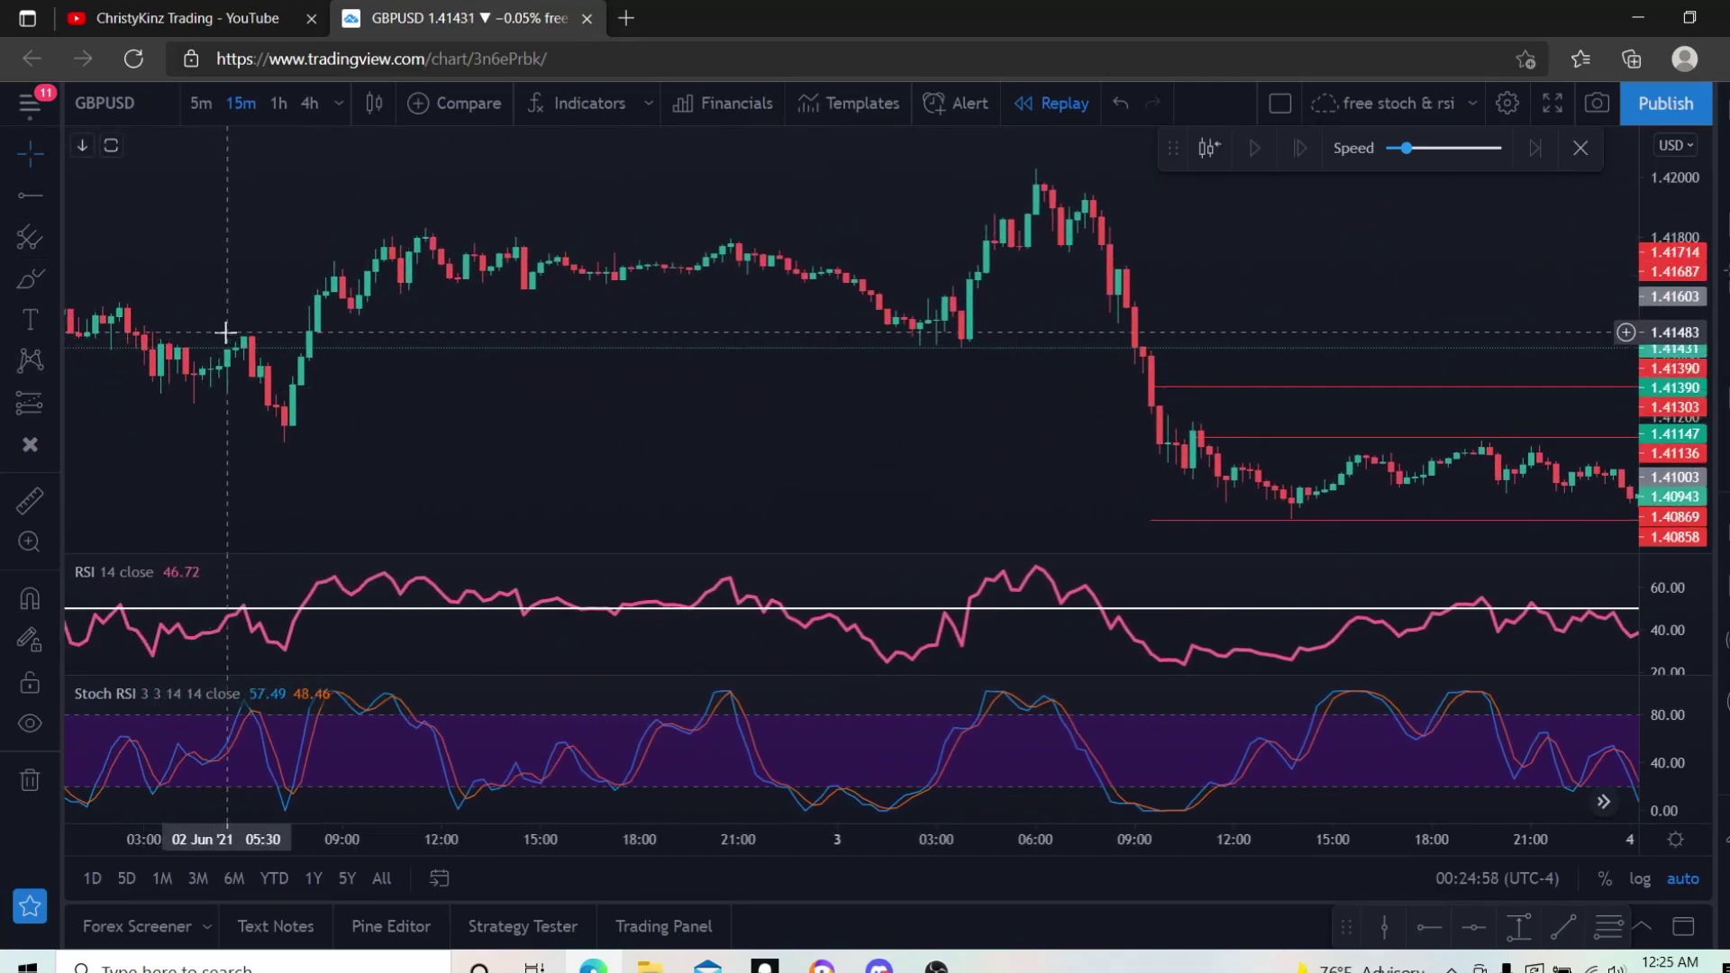
scroll(352, 387, "right", 9)
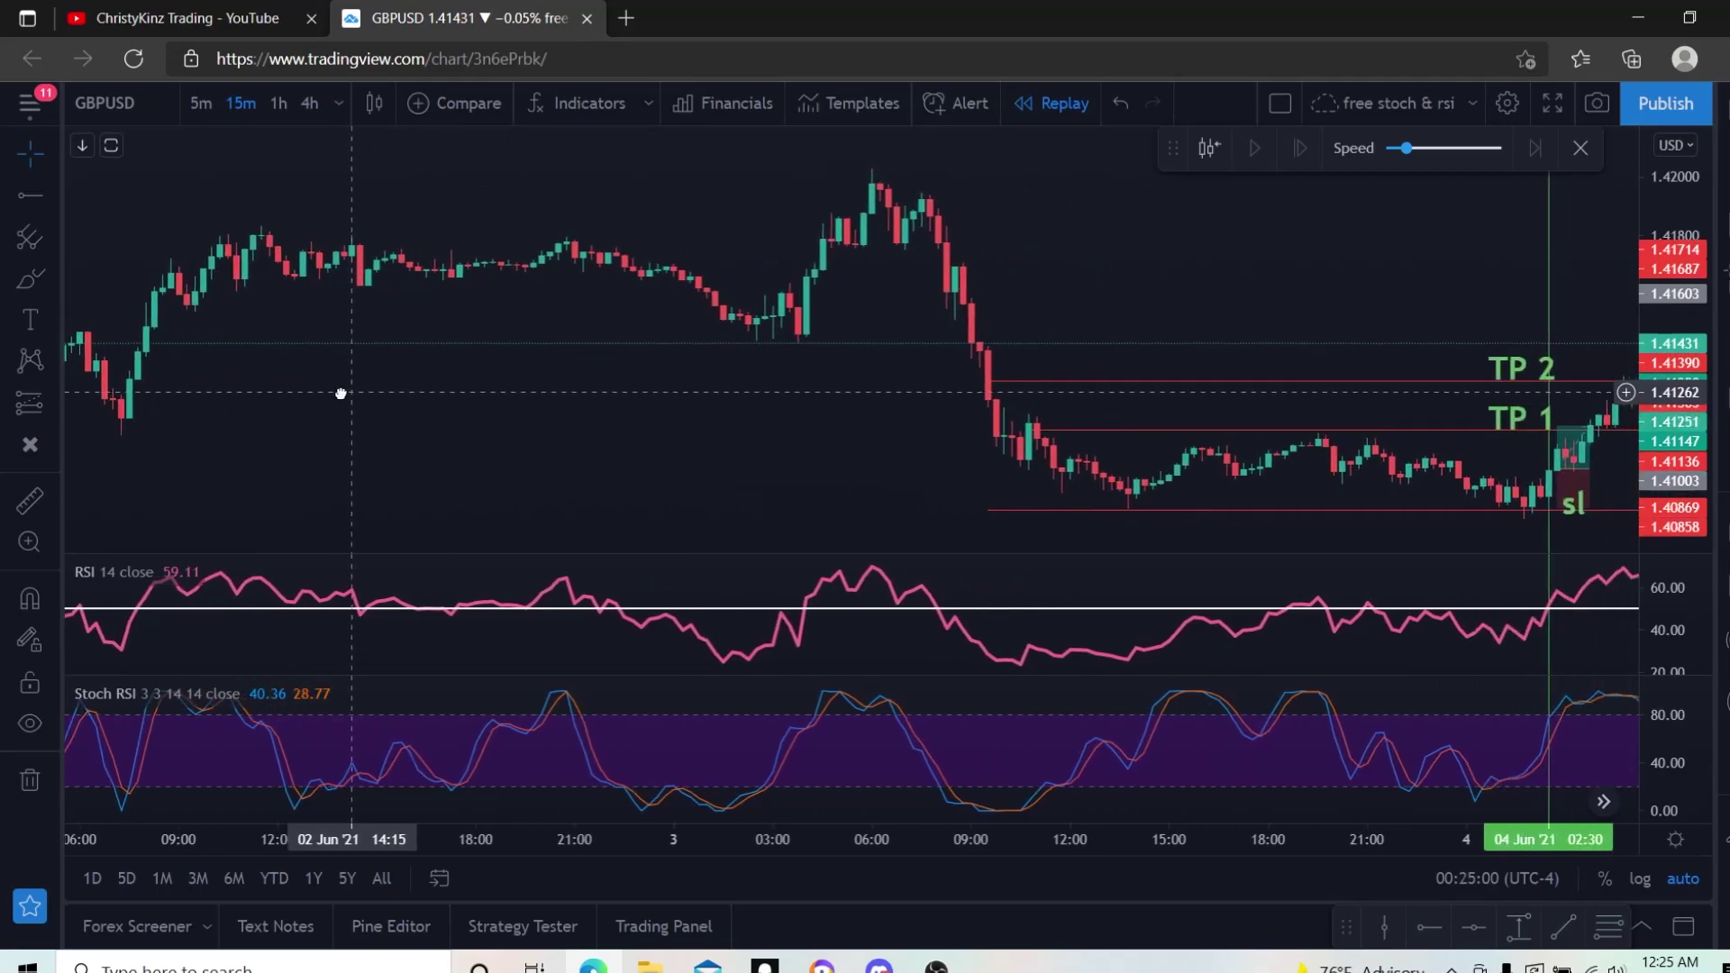
left_click_drag(691, 414, 270, 413)
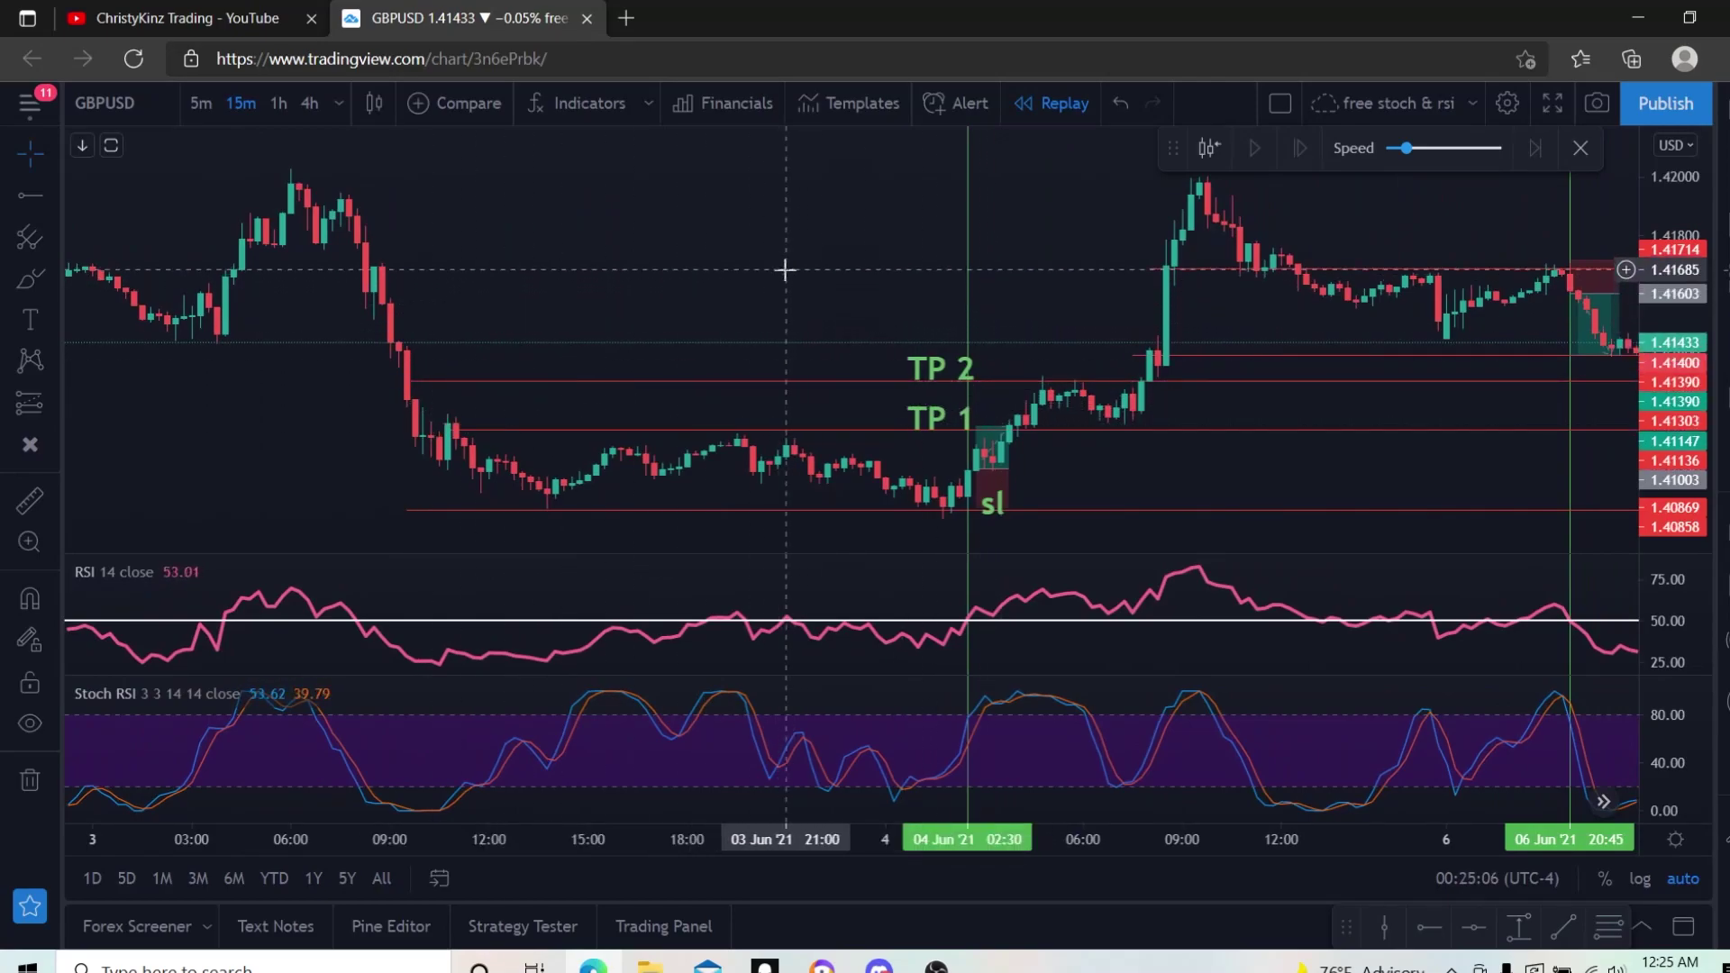
left_click_drag(784, 271, 718, 279)
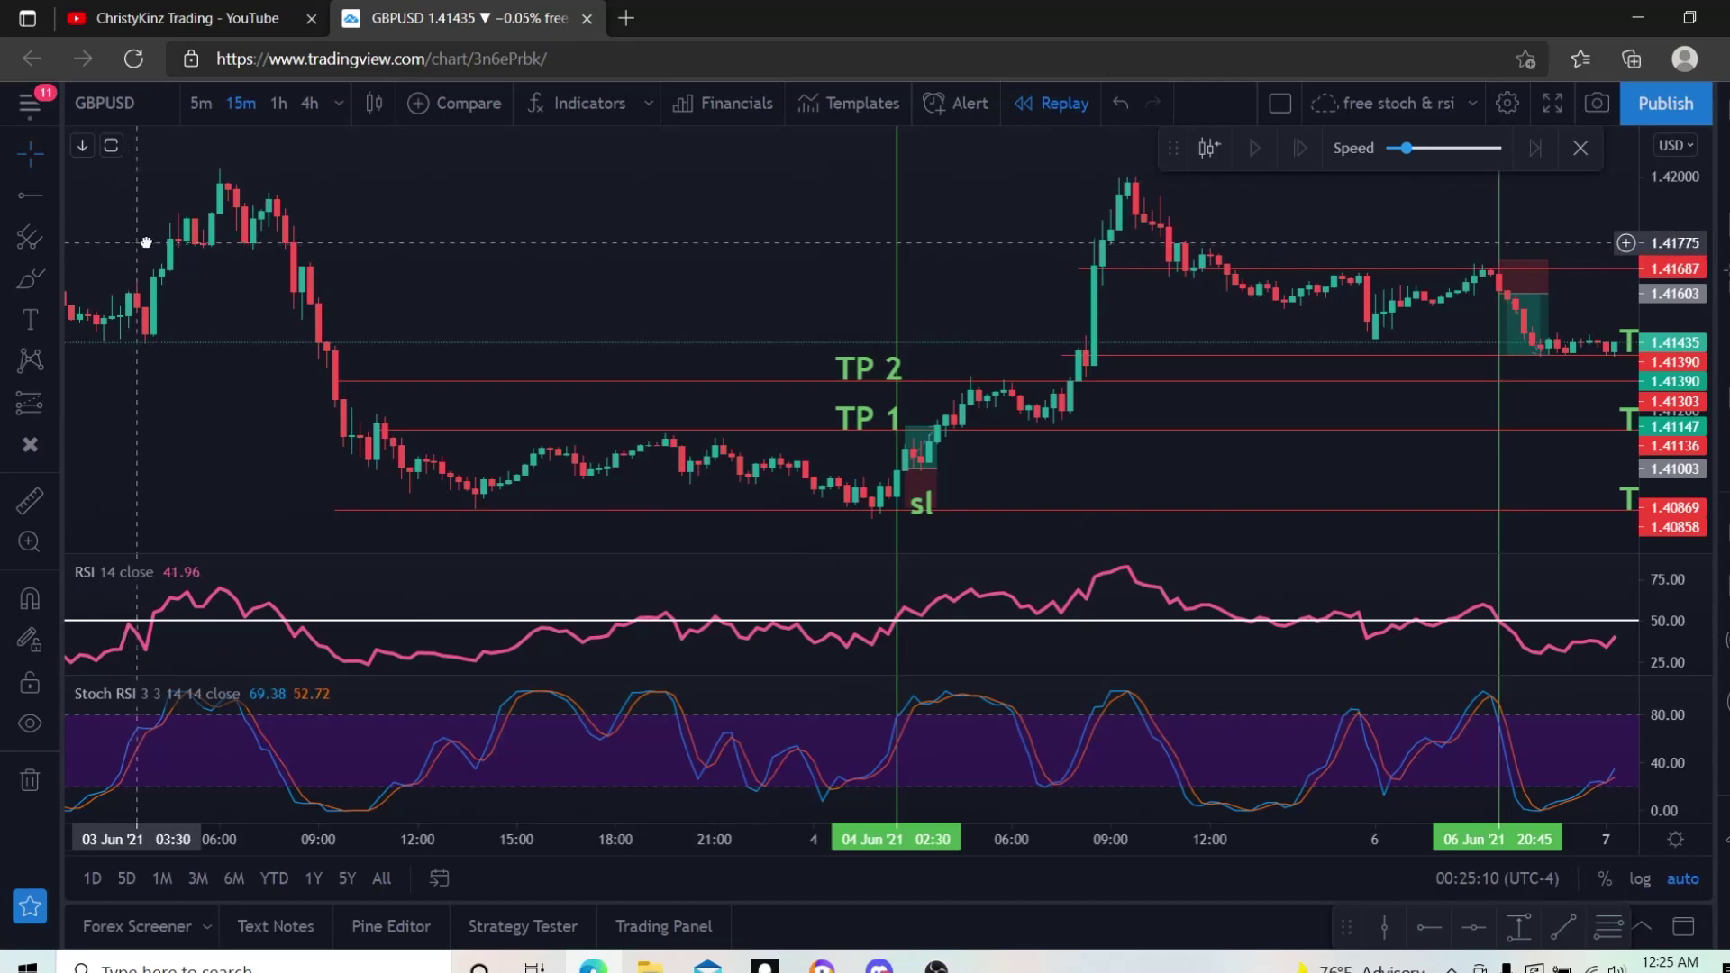
left_click_drag(147, 240, 463, 251)
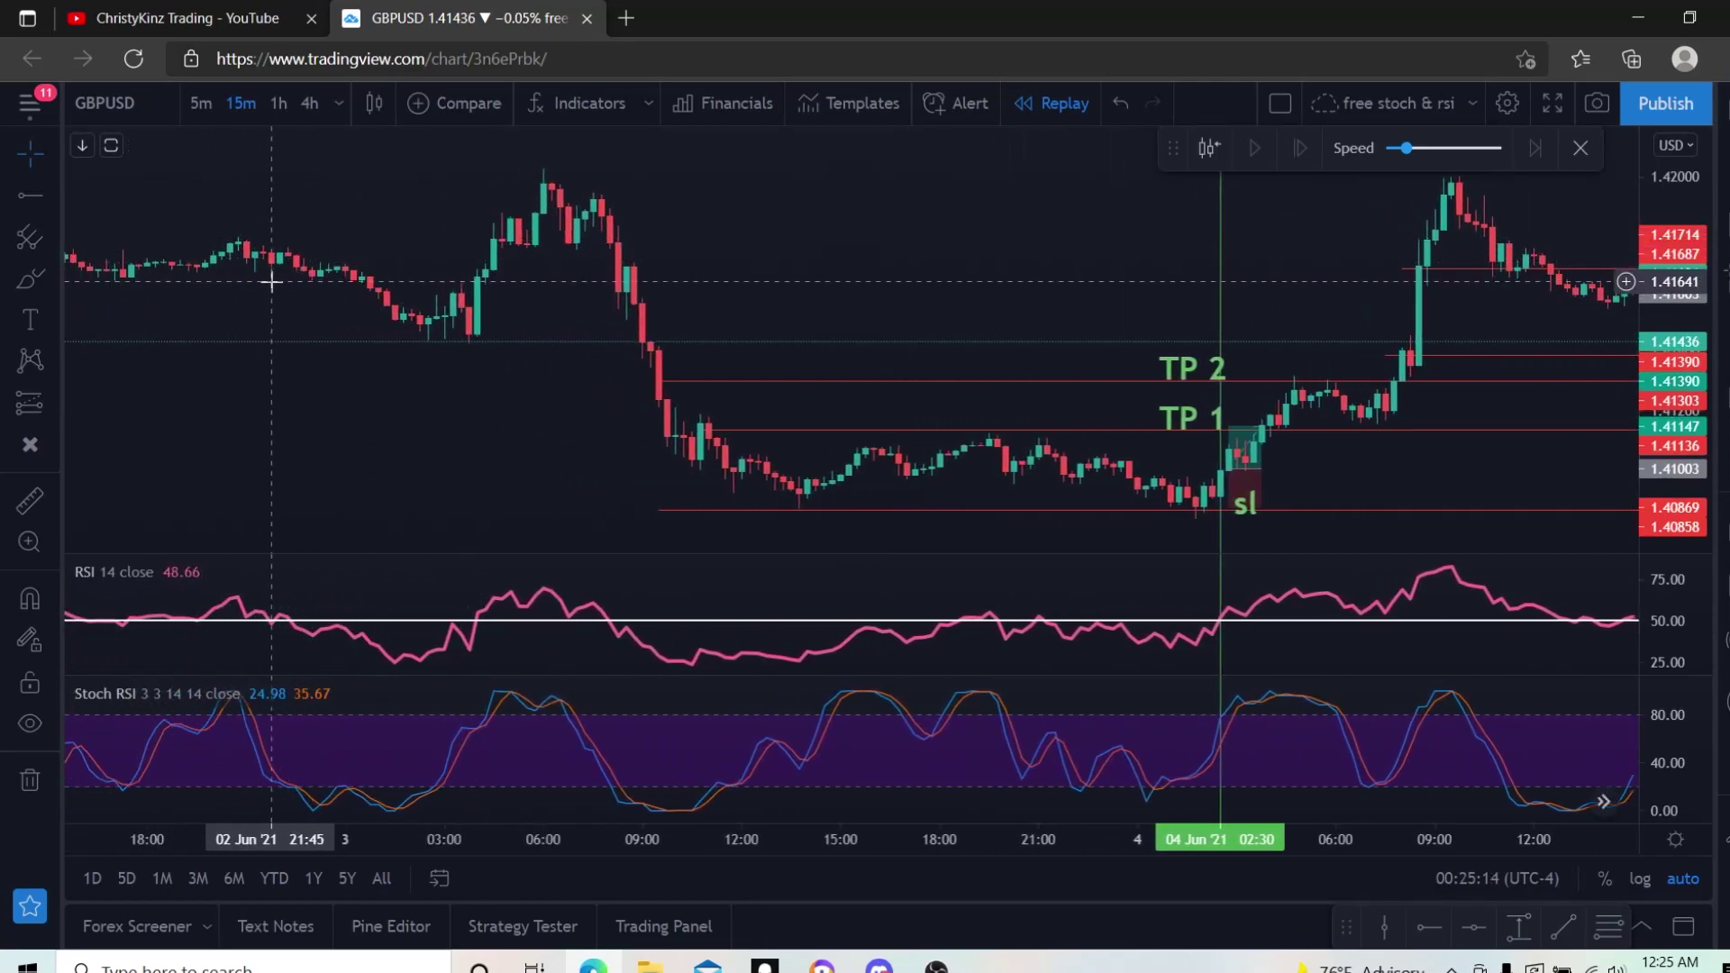
left_click_drag(849, 256, 502, 282)
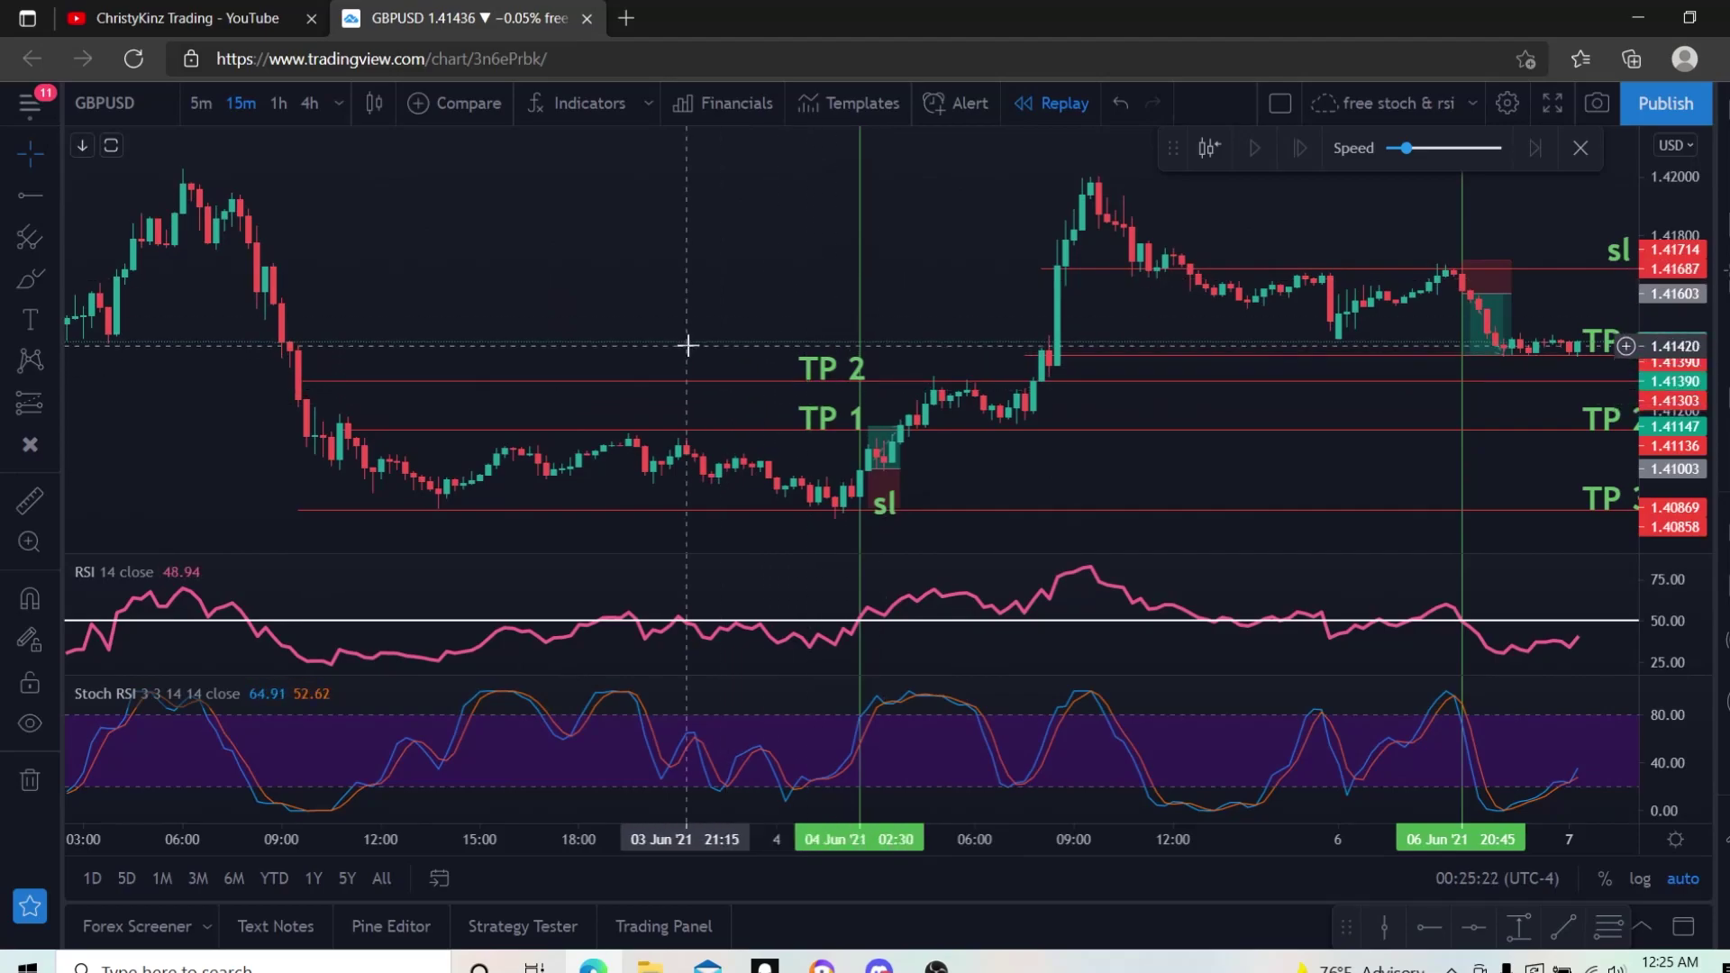
left_click(898, 437)
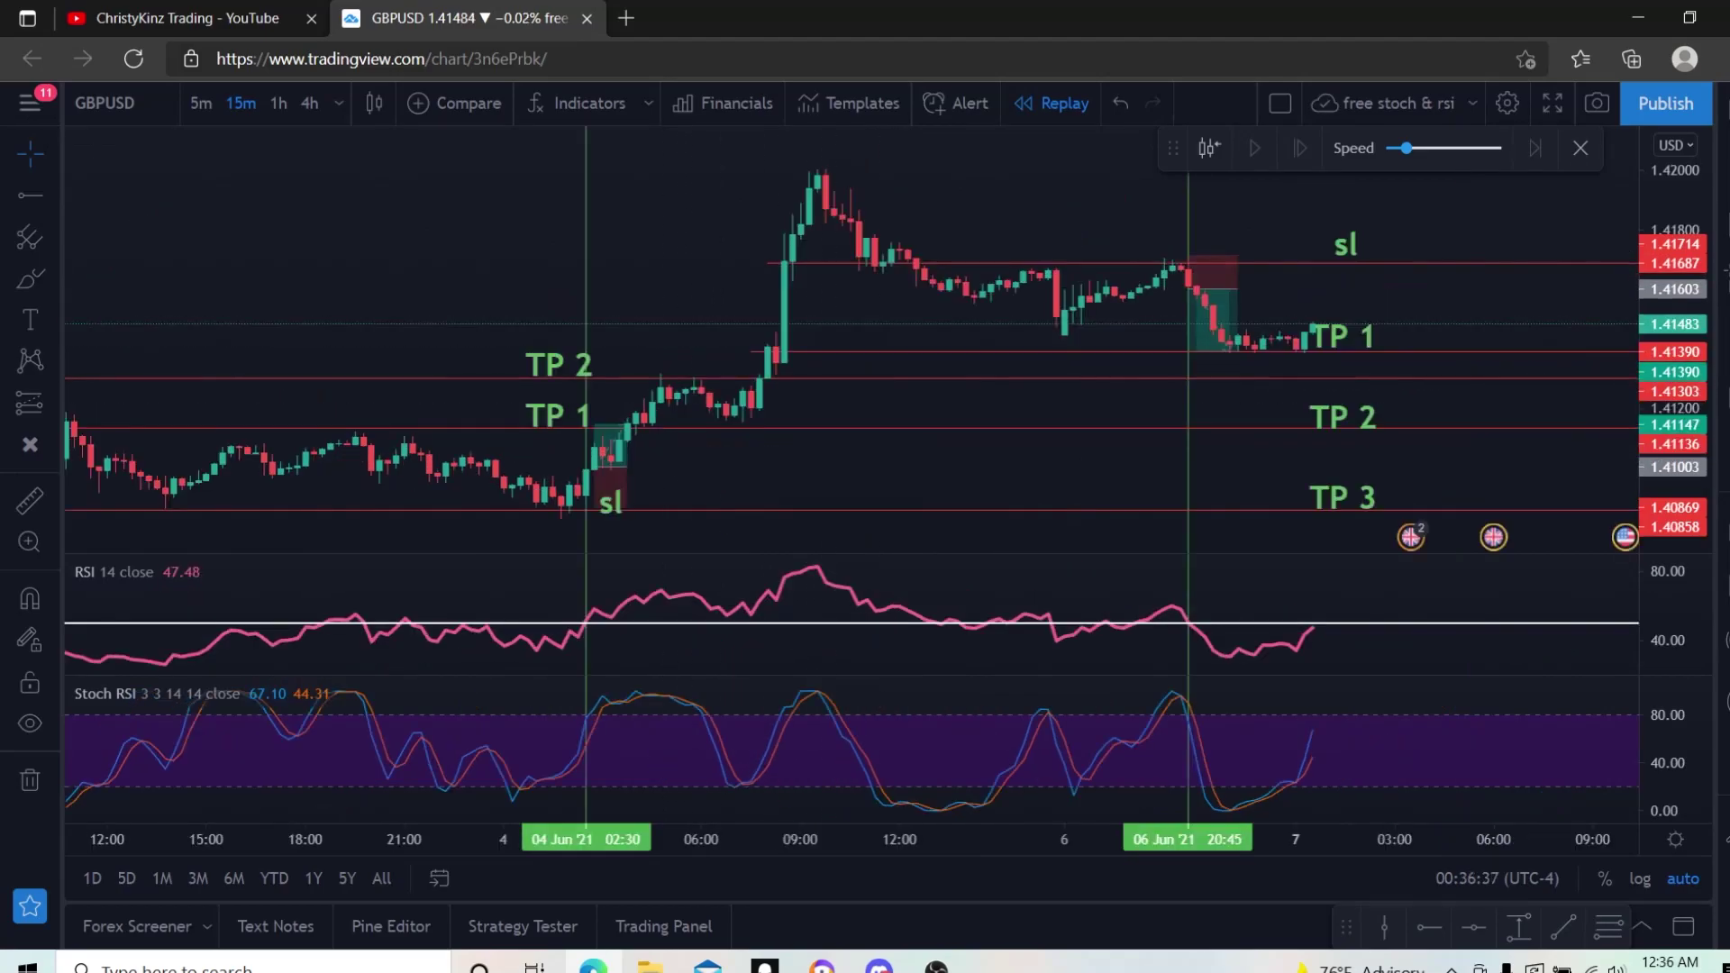